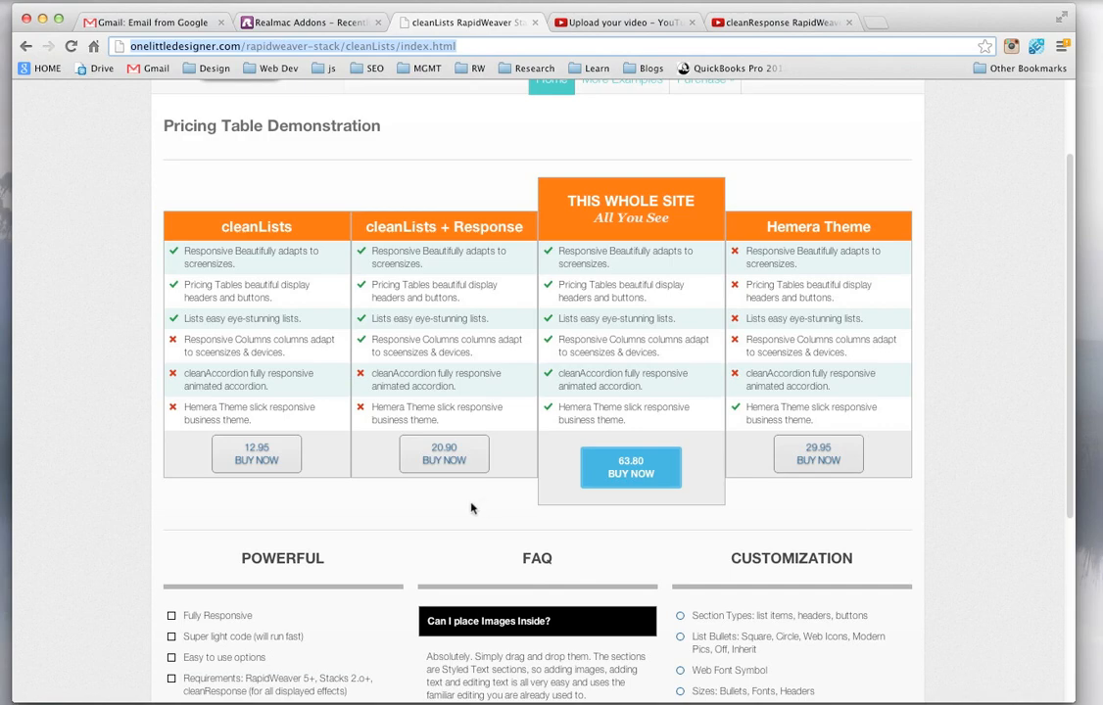
{"action": "scroll", "coordinate": [499, 431], "scroll_direction": "up", "scroll_amount": 3}
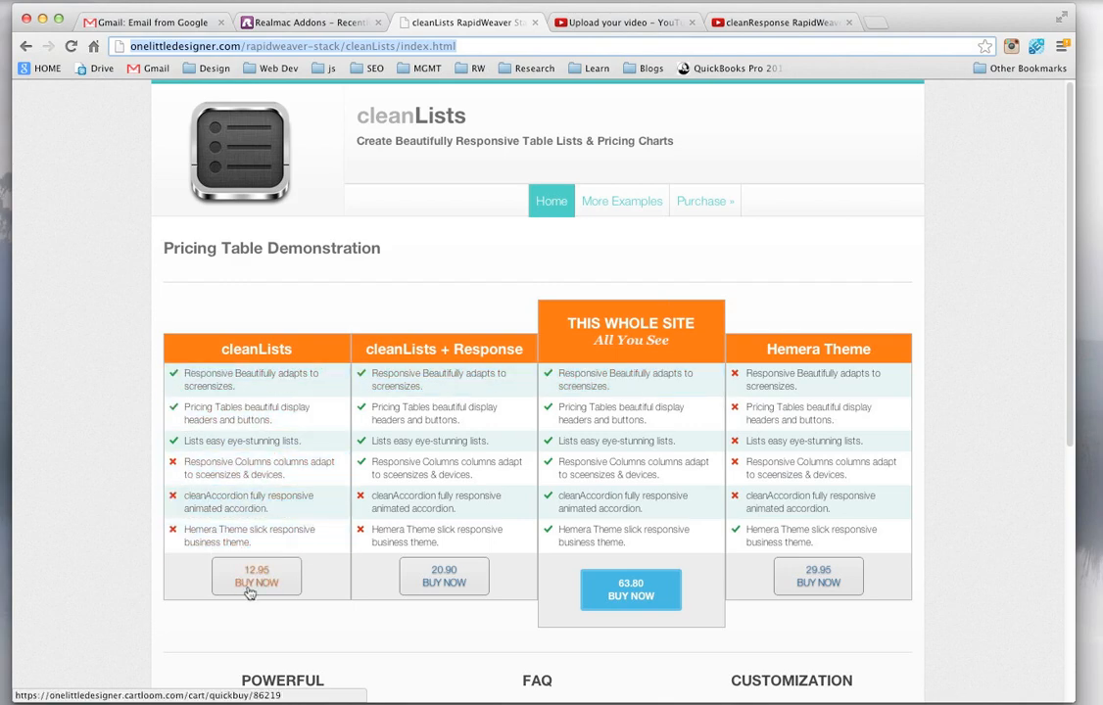
{"action": "scroll", "coordinate": [260, 568], "scroll_direction": "down", "scroll_amount": 2}
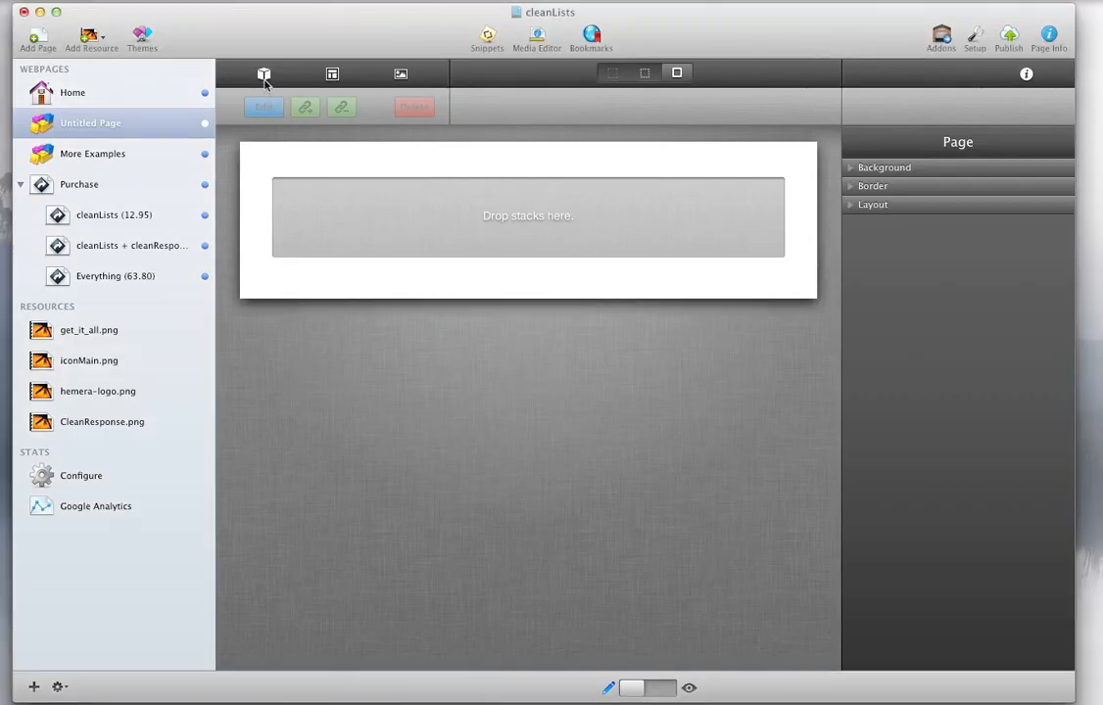
- Add a Clean Response 4 stack from the stack library to the empty page
{"action": "left_click", "coordinate": [264, 76]}
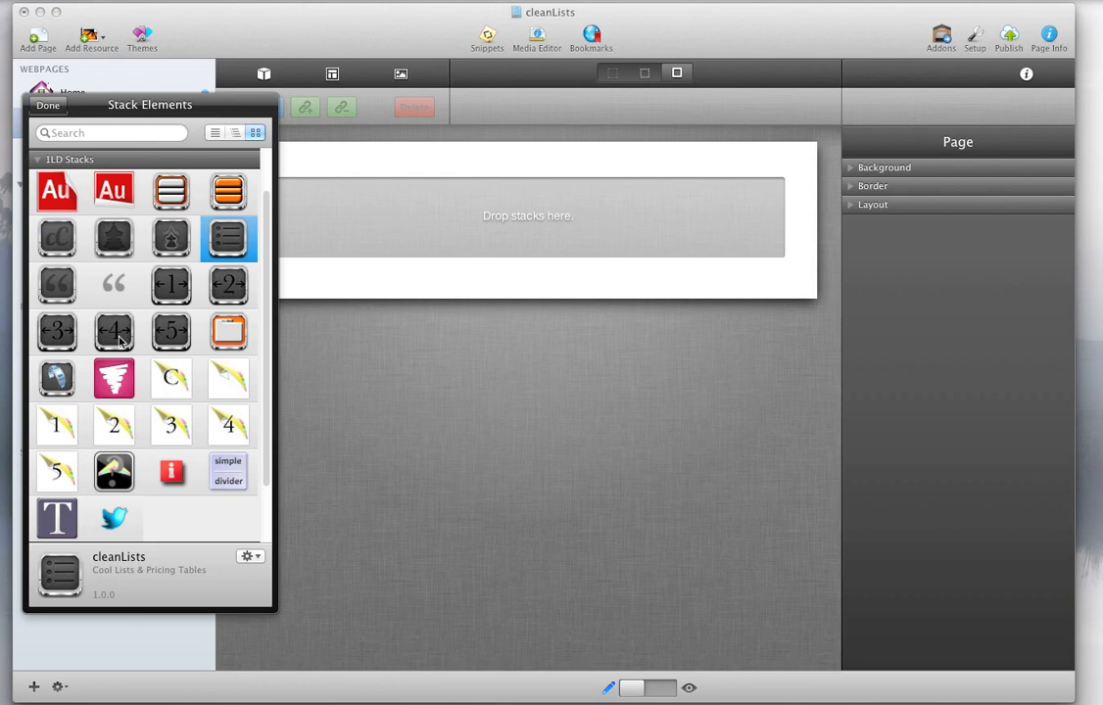
{"action": "left_click_drag", "start_coordinate": [118, 340], "coordinate": [426, 222]}
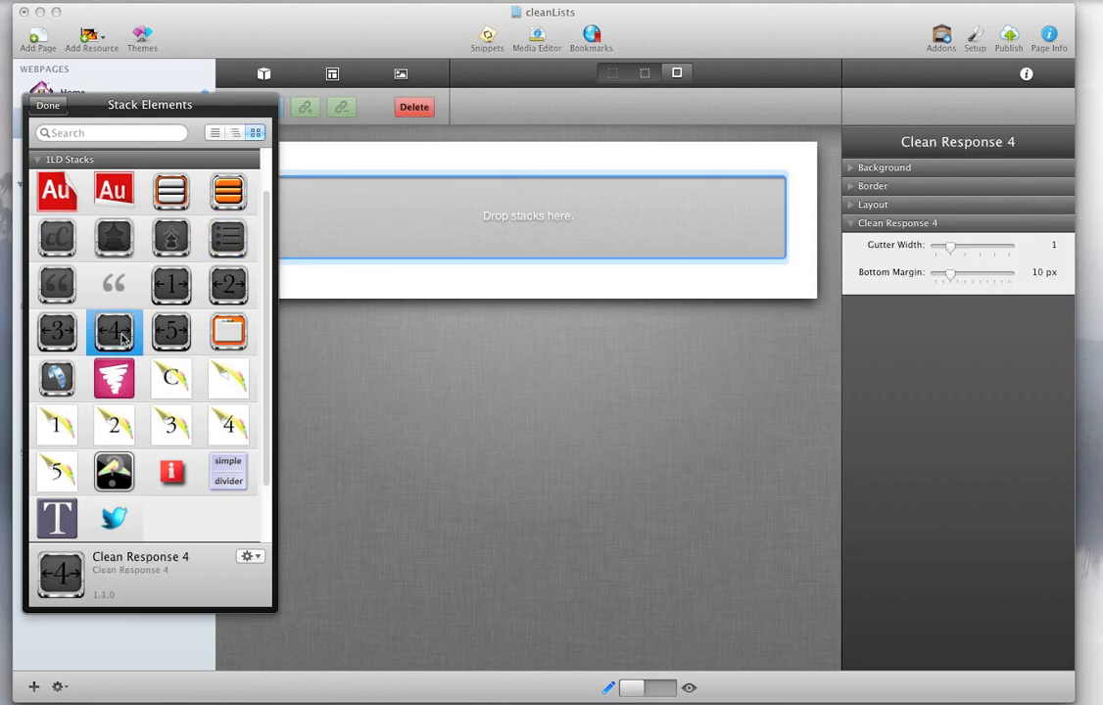
{"action": "scroll", "coordinate": [128, 327], "scroll_direction": "up", "scroll_amount": 5}
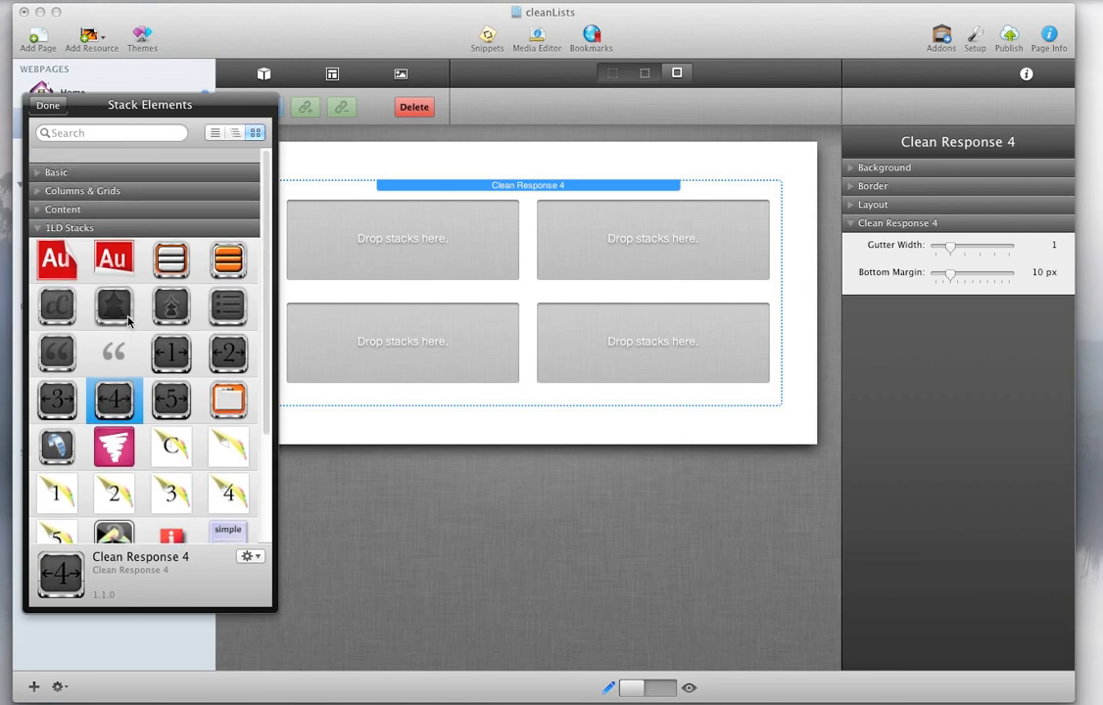
{"action": "left_click", "coordinate": [38, 178]}
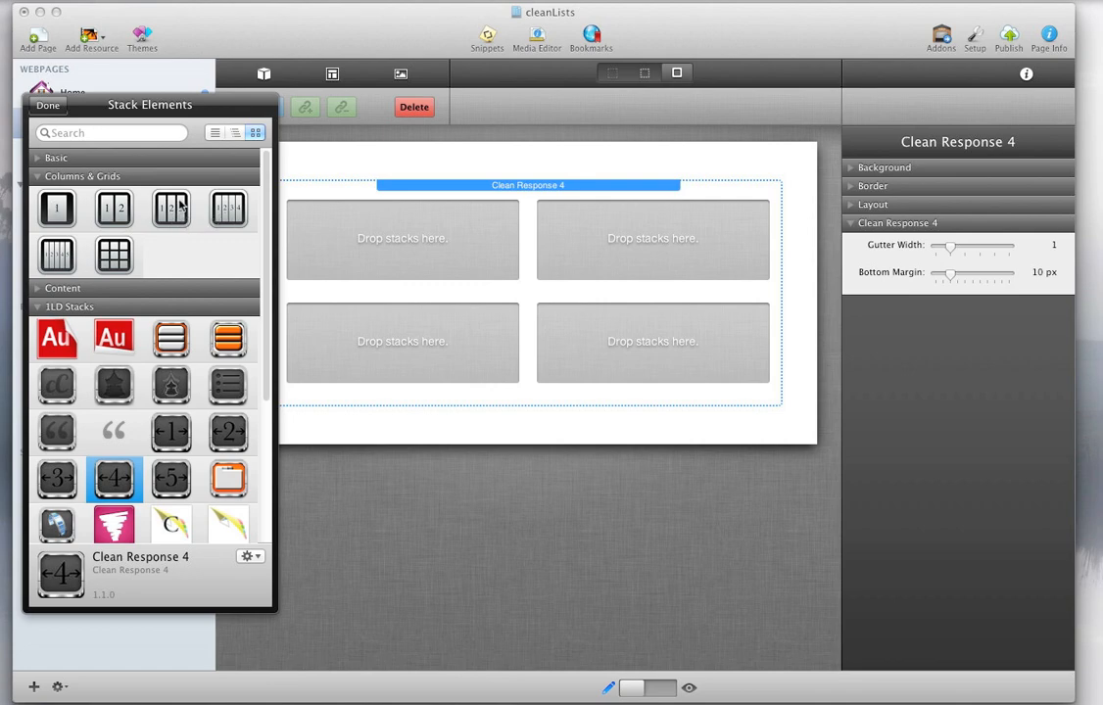
{"action": "left_click", "coordinate": [36, 177]}
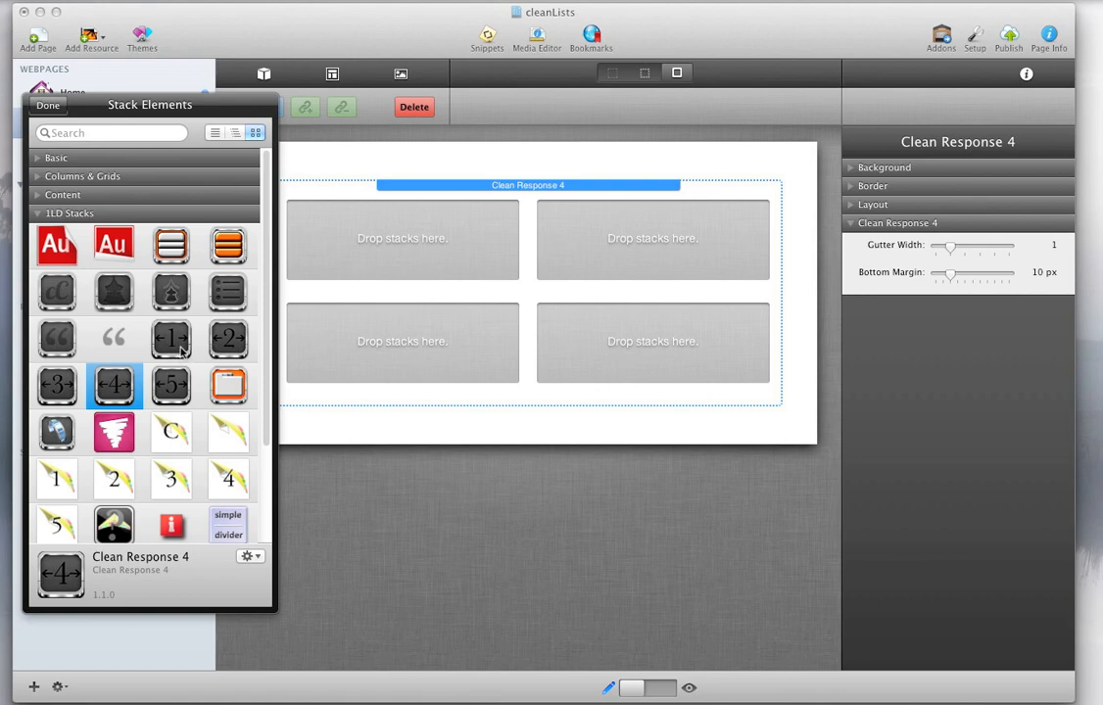
- Place one cleanLists stack in each of the four Clean Response 4 columns and close the stack library
{"action": "left_click", "coordinate": [221, 303]}
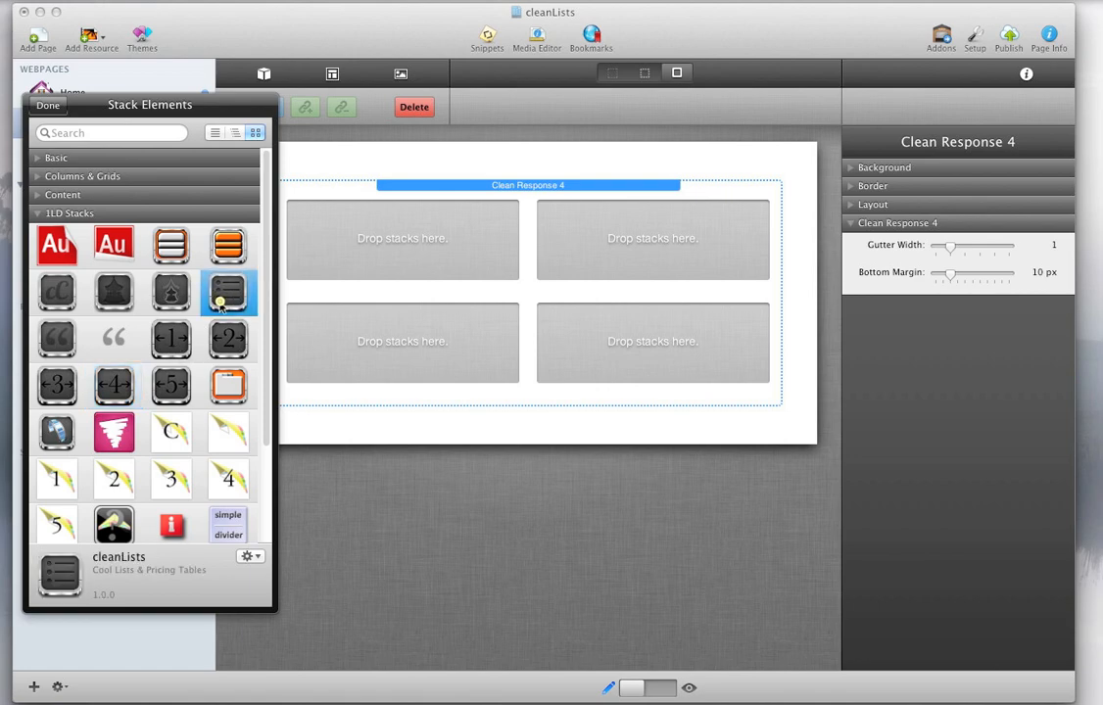
{"action": "left_click_drag", "start_coordinate": [222, 303], "coordinate": [351, 245]}
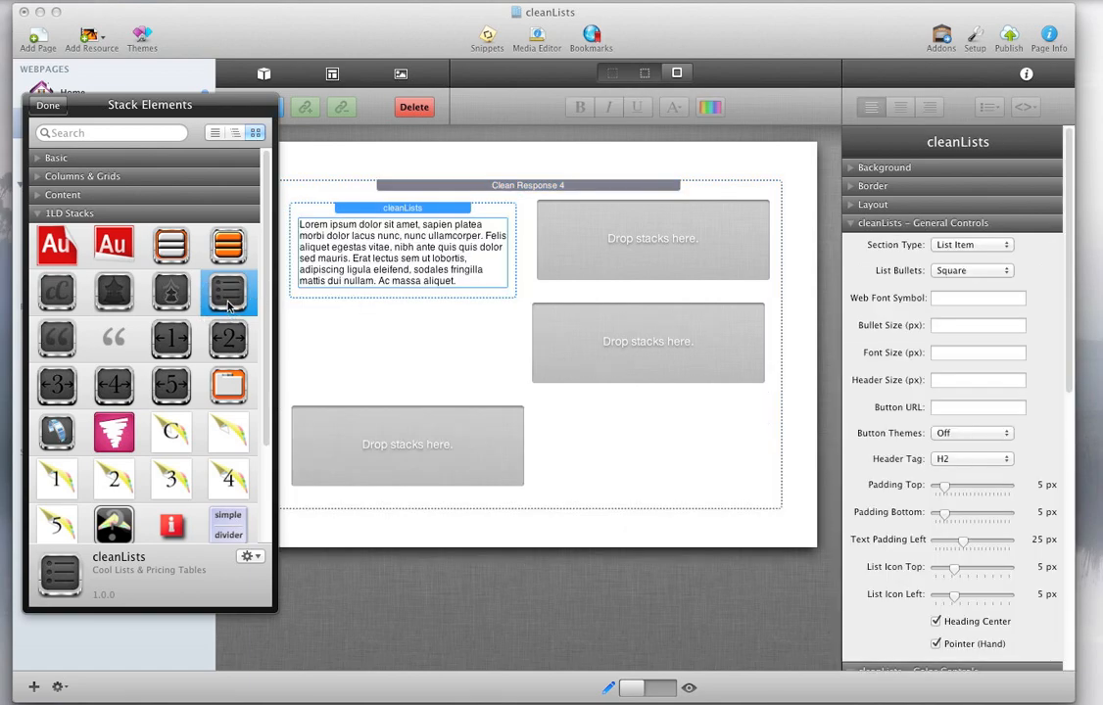
{"action": "left_click_drag", "start_coordinate": [229, 307], "coordinate": [600, 265]}
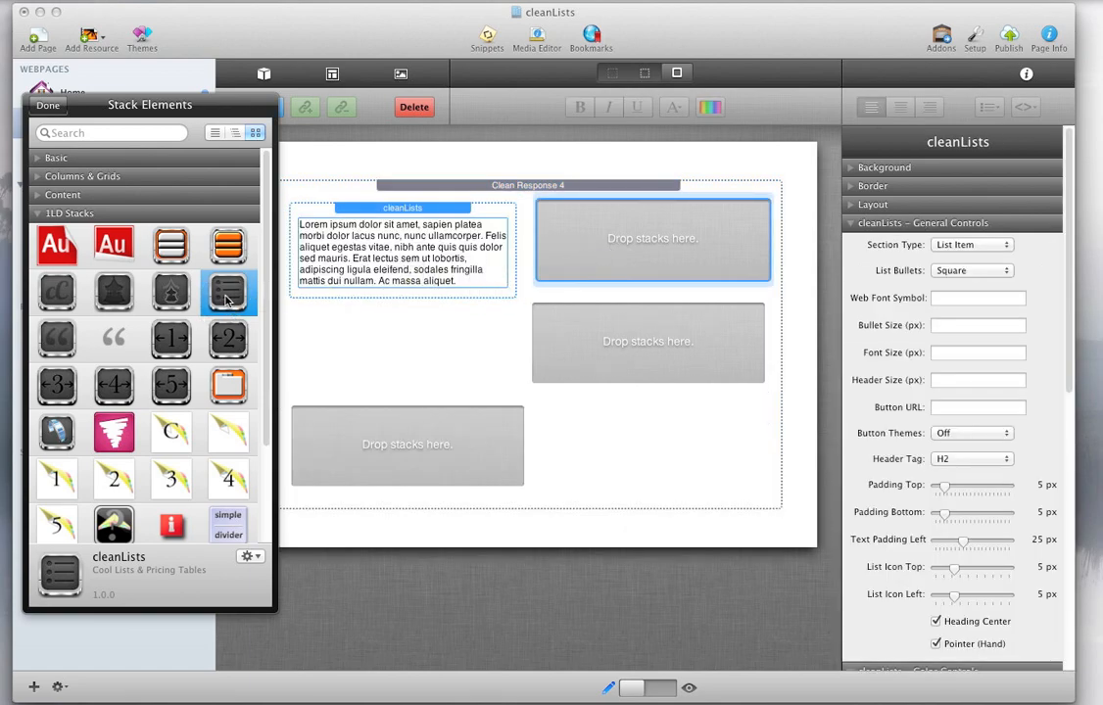
{"action": "left_click_drag", "start_coordinate": [227, 300], "coordinate": [359, 324]}
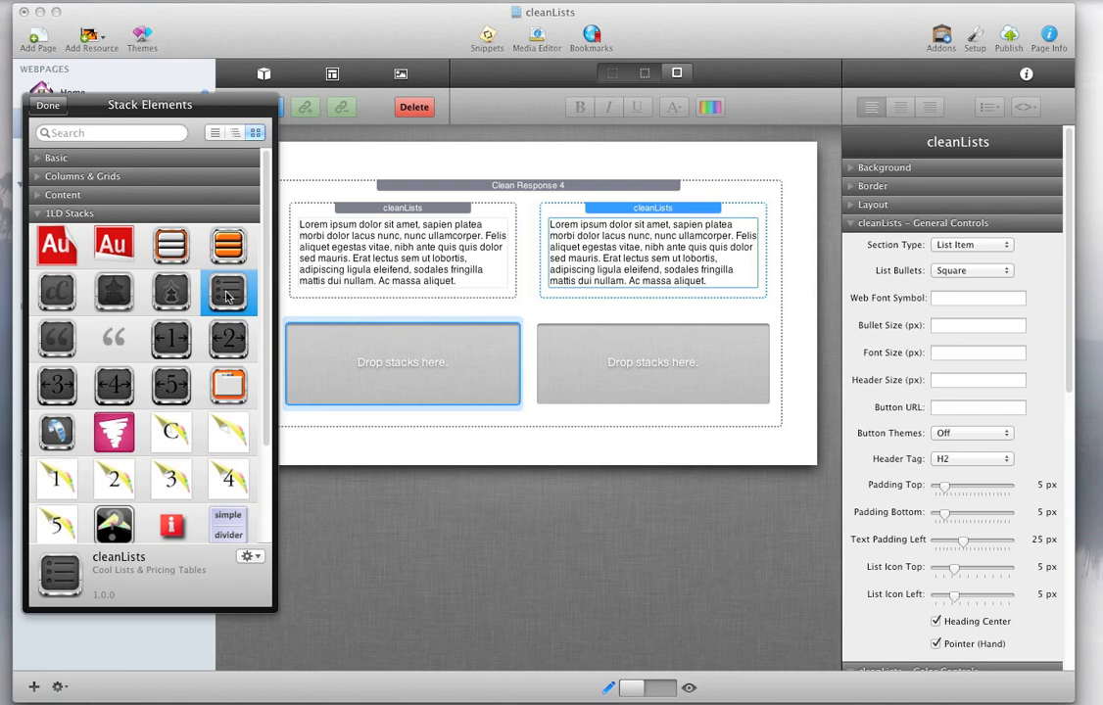
{"action": "left_click_drag", "start_coordinate": [227, 297], "coordinate": [591, 344]}
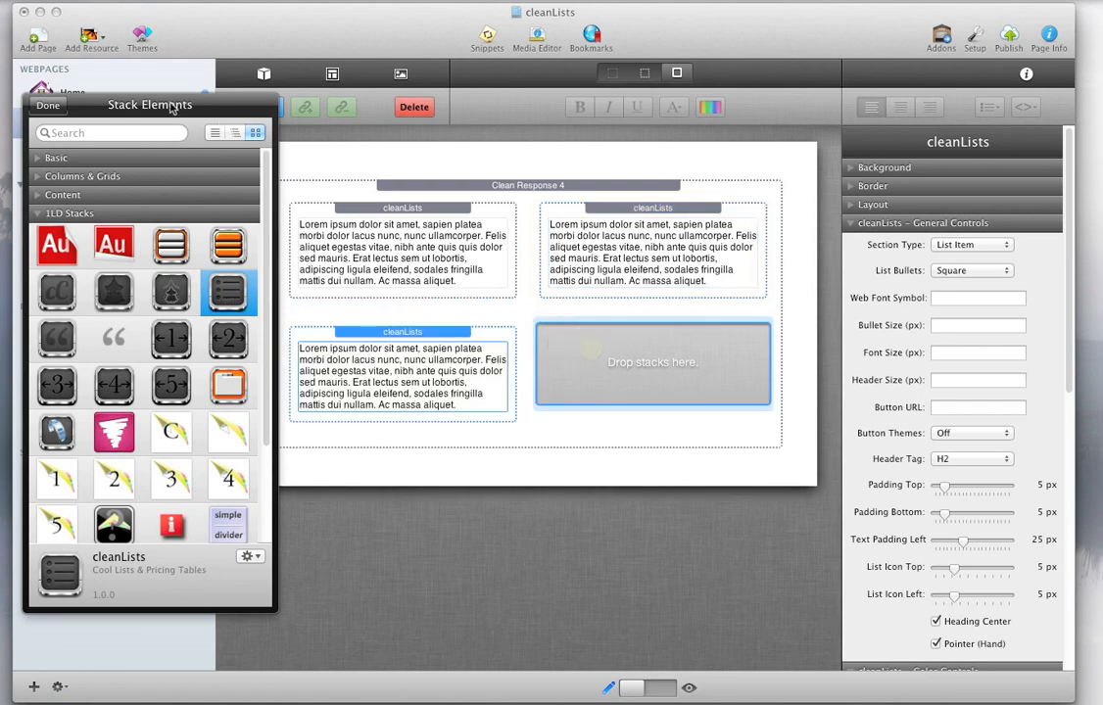
{"action": "left_click", "coordinate": [49, 106]}
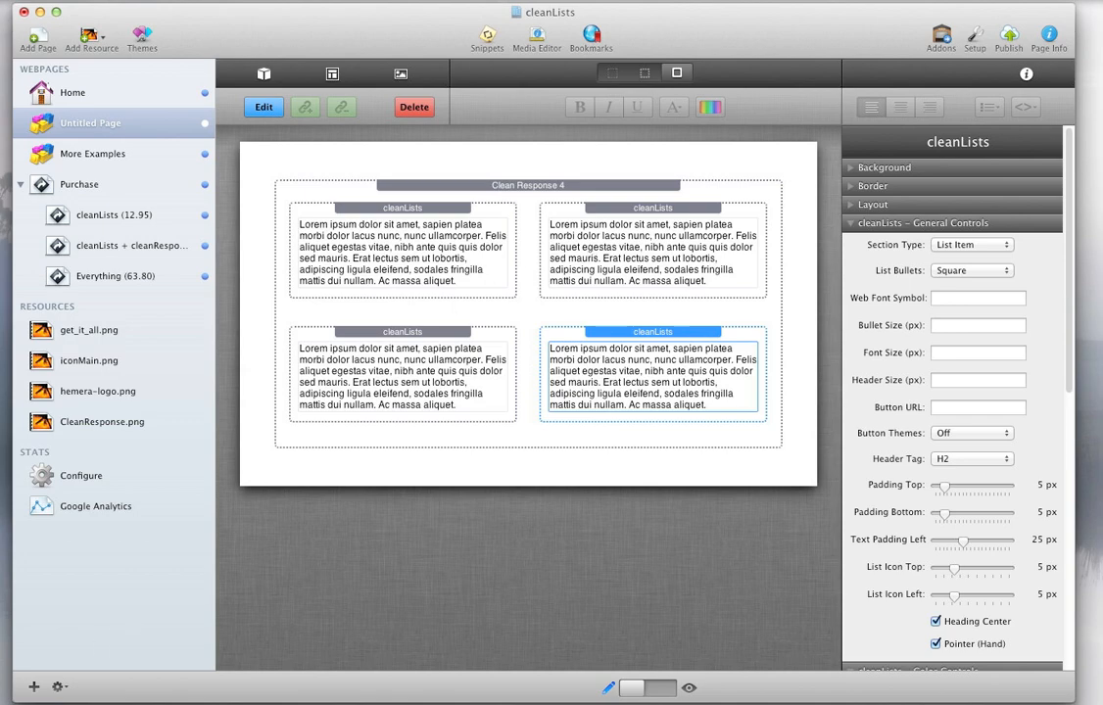
- Replace the placeholder text in the first column's cleanLists stack with "cleanLists"
{"action": "key", "text": "super+Tab"}
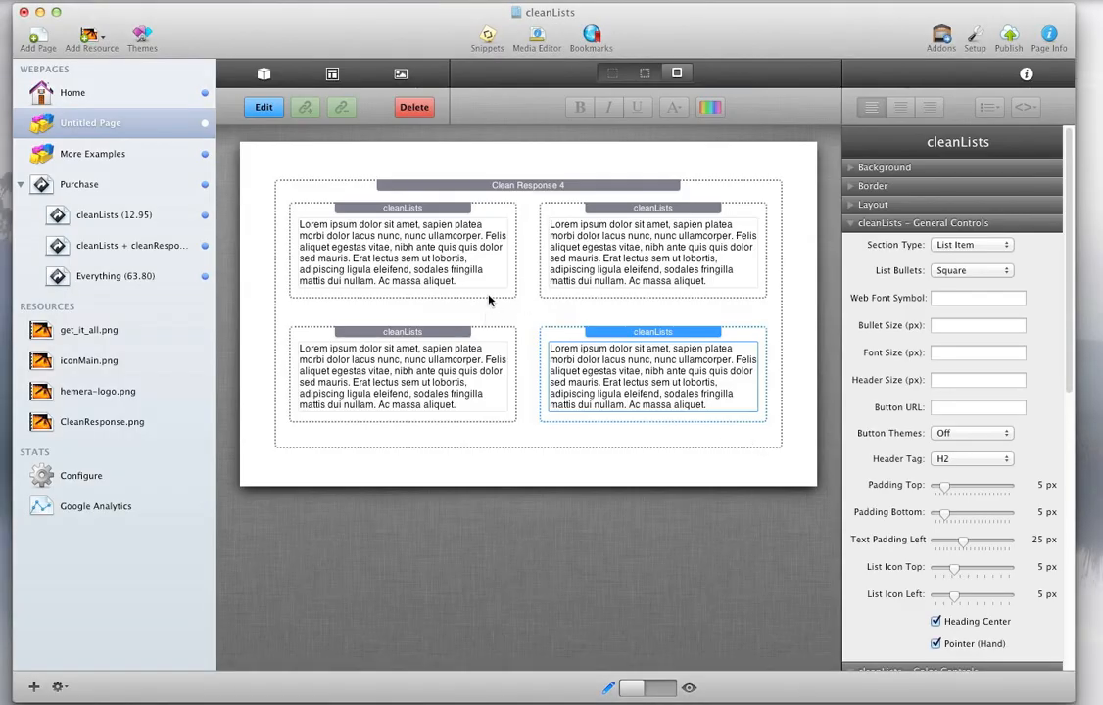
{"action": "left_click", "coordinate": [556, 275]}
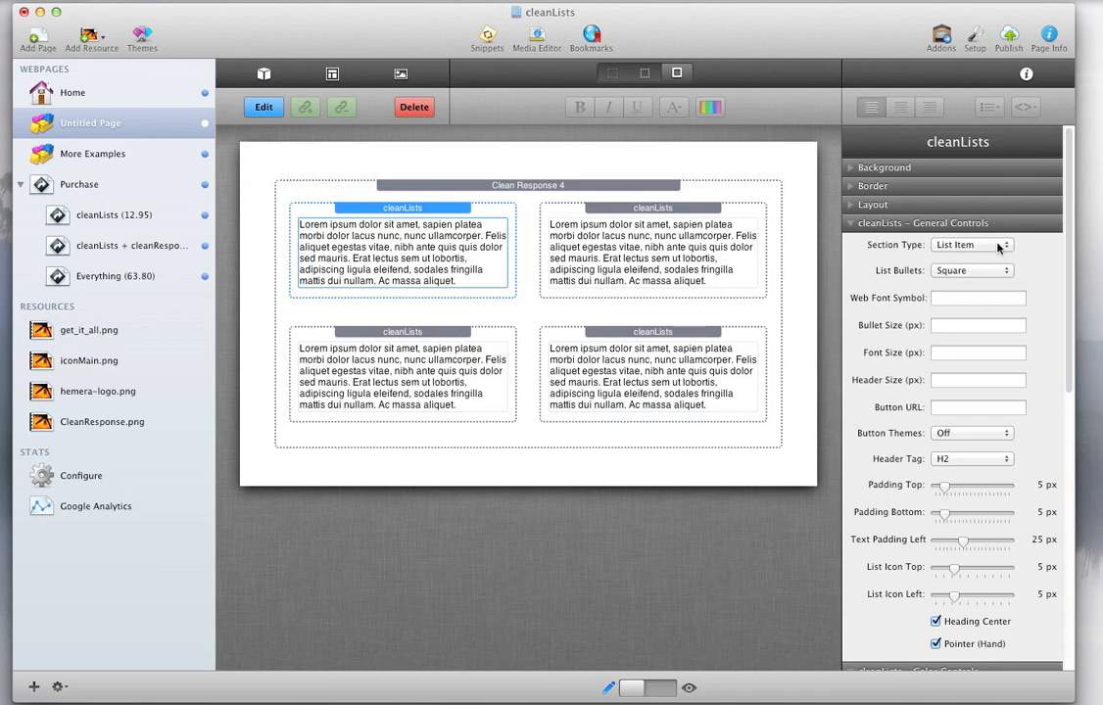
{"action": "double_click", "coordinate": [452, 250]}
{"action": "left_click_drag", "start_coordinate": [462, 278], "coordinate": [235, 181]}
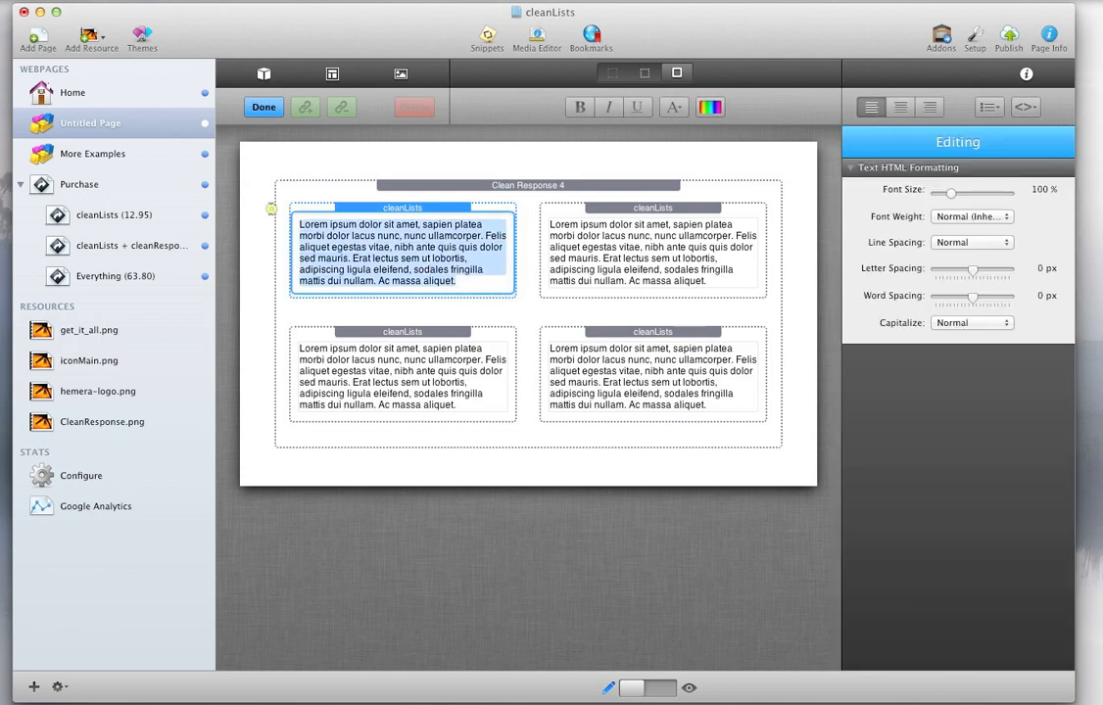
{"action": "type", "text": "cleanLists"}
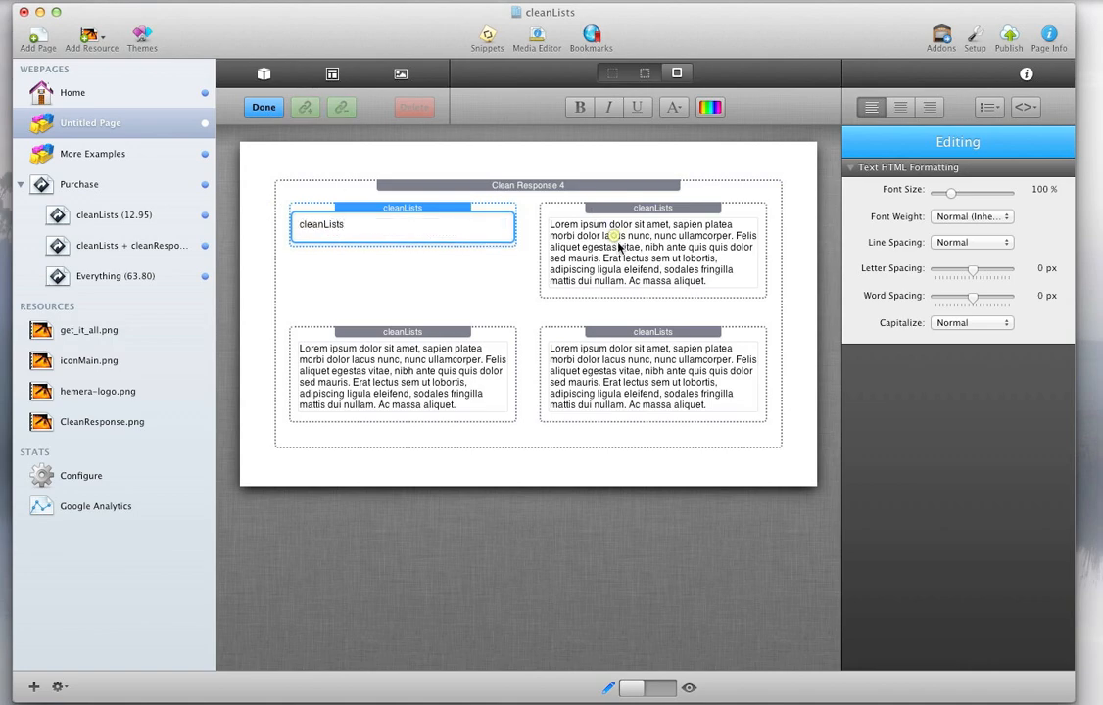
- Replace the placeholder text in the second column's cleanLists stack with "cleanLists + Response"
{"action": "left_click", "coordinate": [568, 231]}
{"action": "left_click", "coordinate": [568, 232]}
{"action": "left_click_drag", "start_coordinate": [719, 283], "coordinate": [458, 192]}
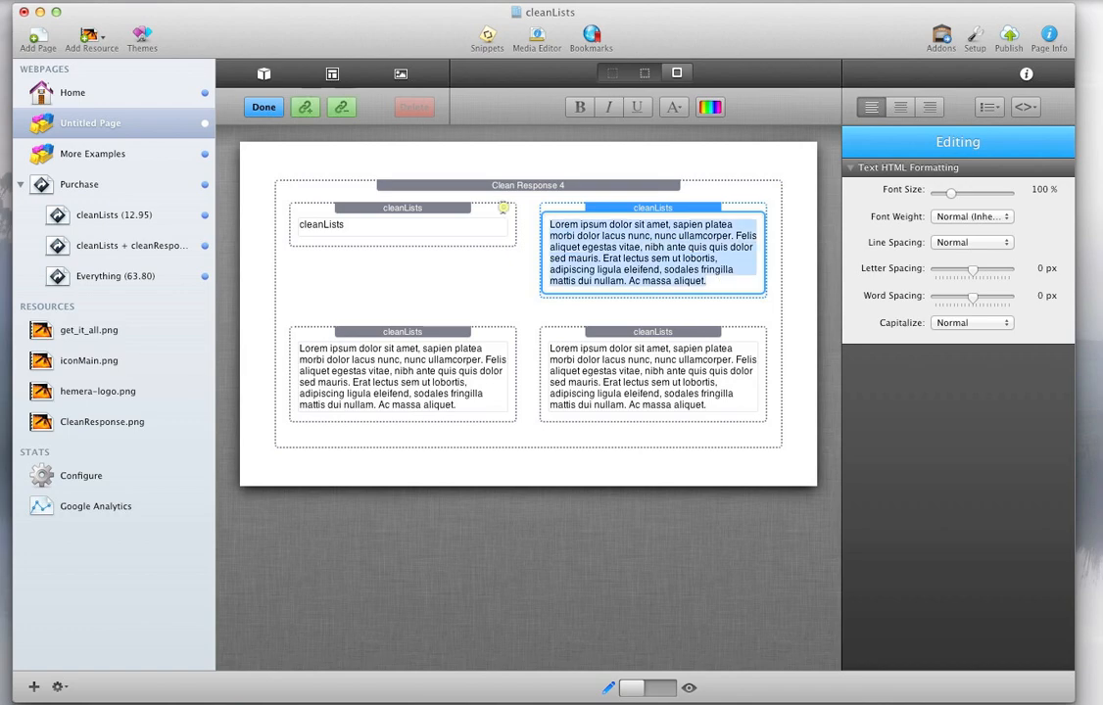
{"action": "type", "text": "cleanLi"}
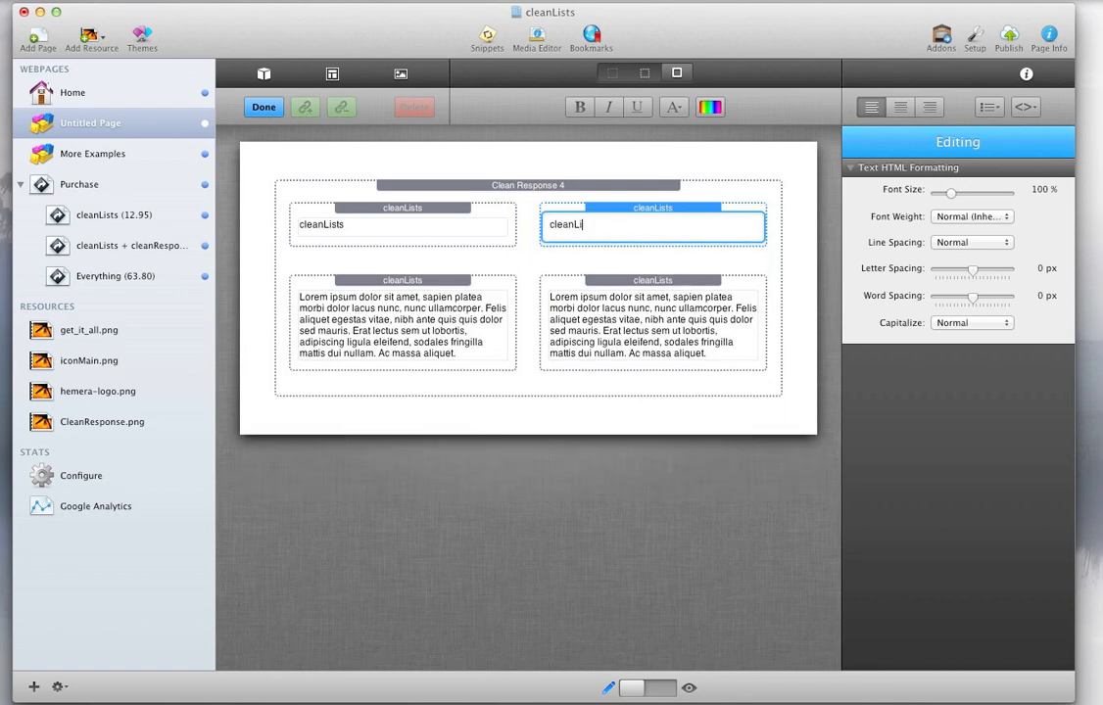
{"action": "type", "text": "sts + Response"}
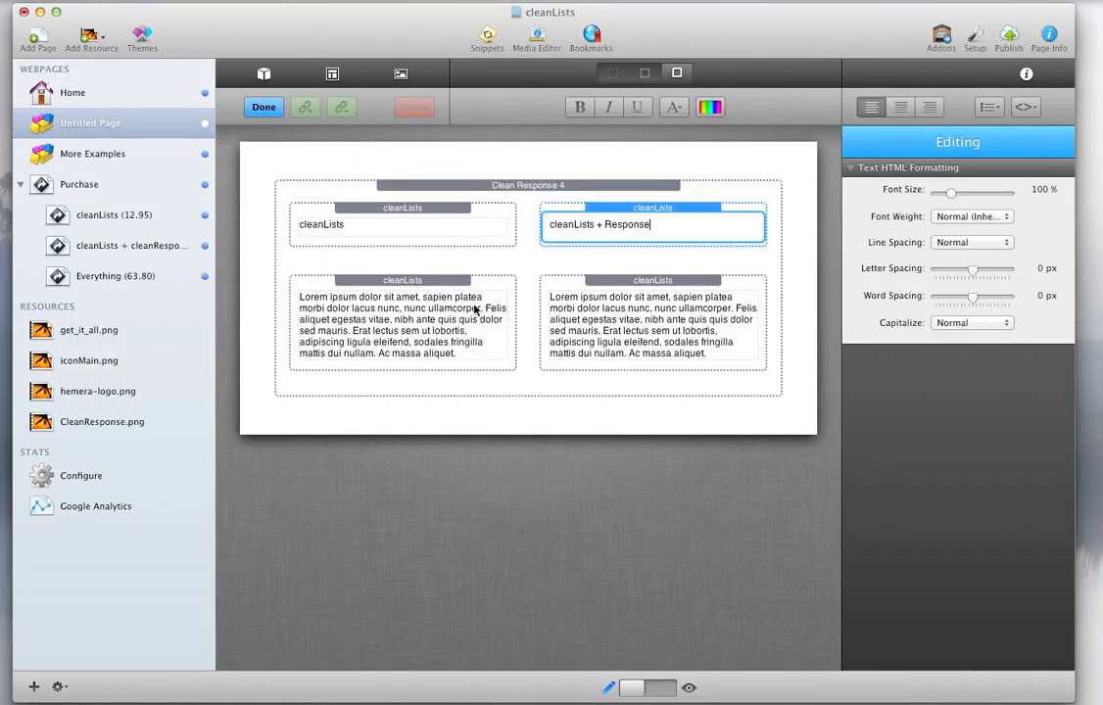
- Replace the placeholder text in the third column's cleanLists stack with "THIS WHOLE SITE"
{"action": "double_click", "coordinate": [464, 340]}
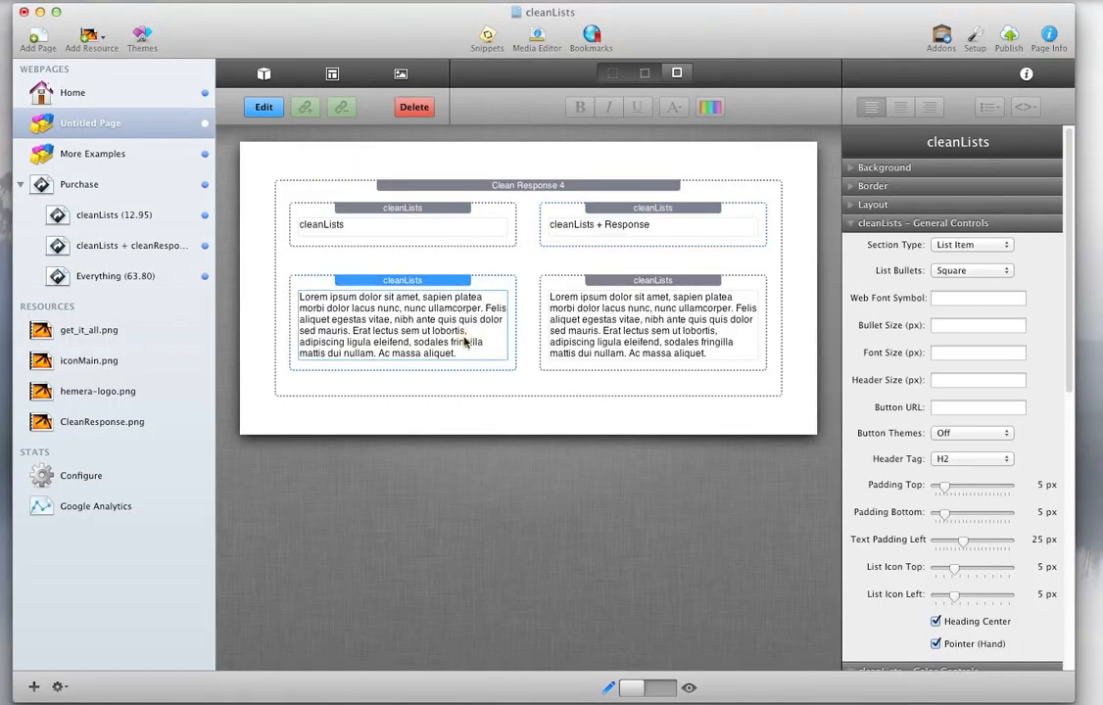
{"action": "left_click_drag", "start_coordinate": [464, 353], "coordinate": [137, 228]}
{"action": "type", "text": "TH"}
{"action": "key", "text": "BackSpace"}
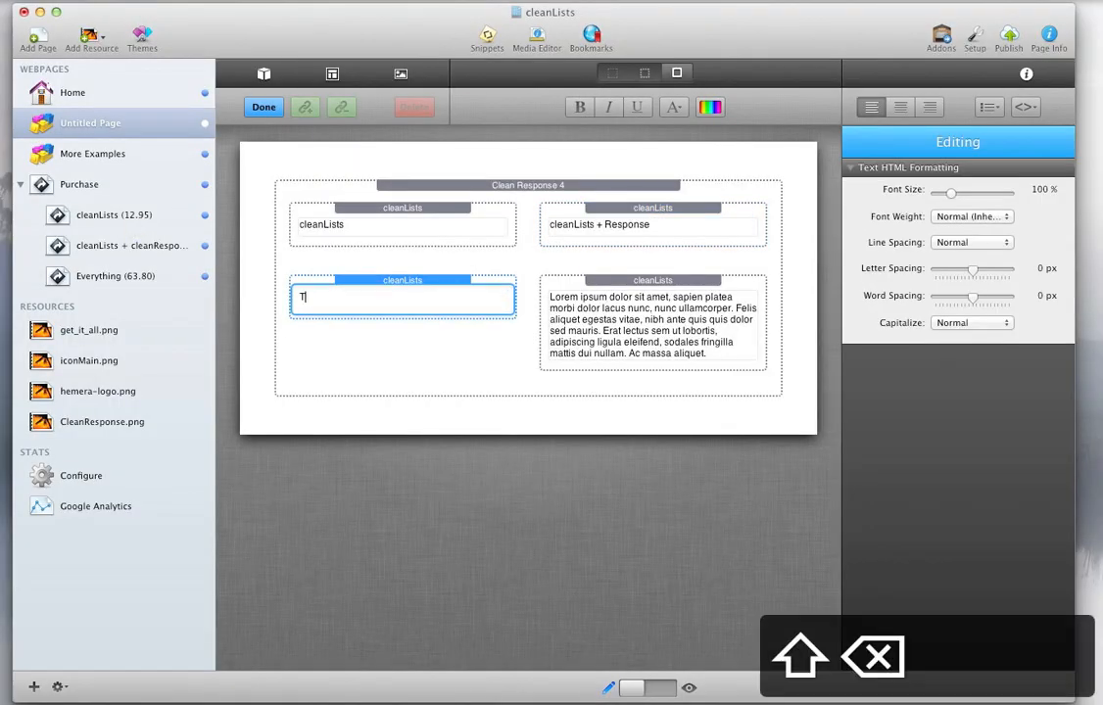
{"action": "type", "text": "HIS WHOLE SITE"}
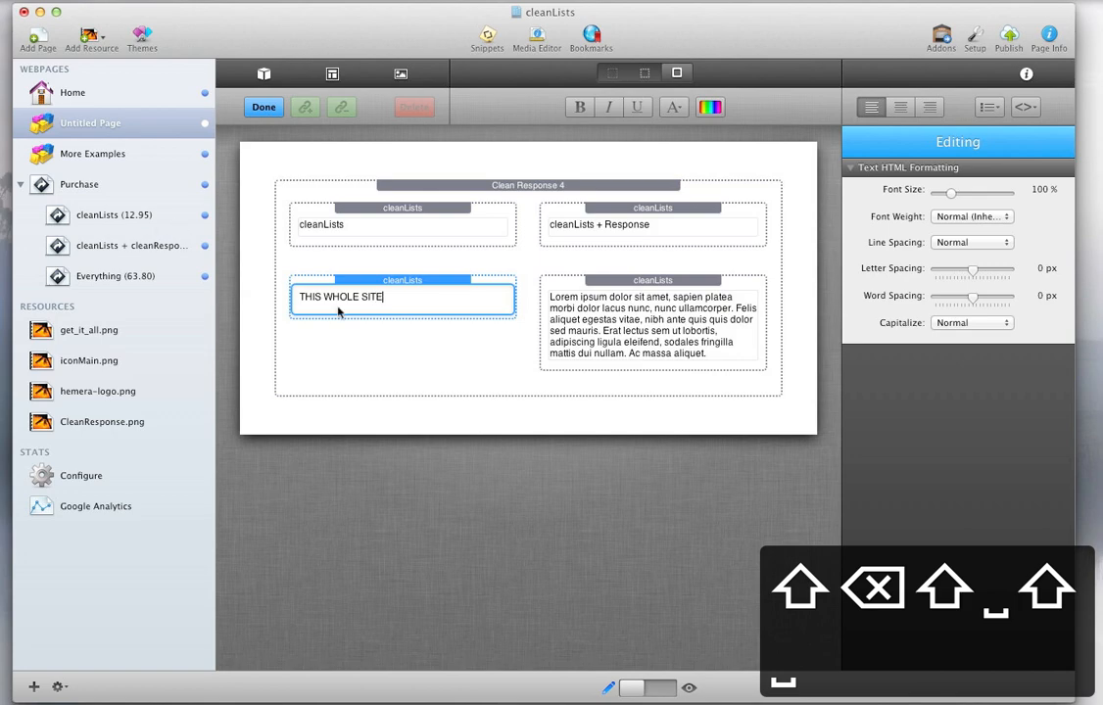
- Replace the placeholder text in the fourth column's cleanLists stack with "Hemera Theme"
{"action": "left_click", "coordinate": [659, 321]}
{"action": "left_click", "coordinate": [721, 356]}
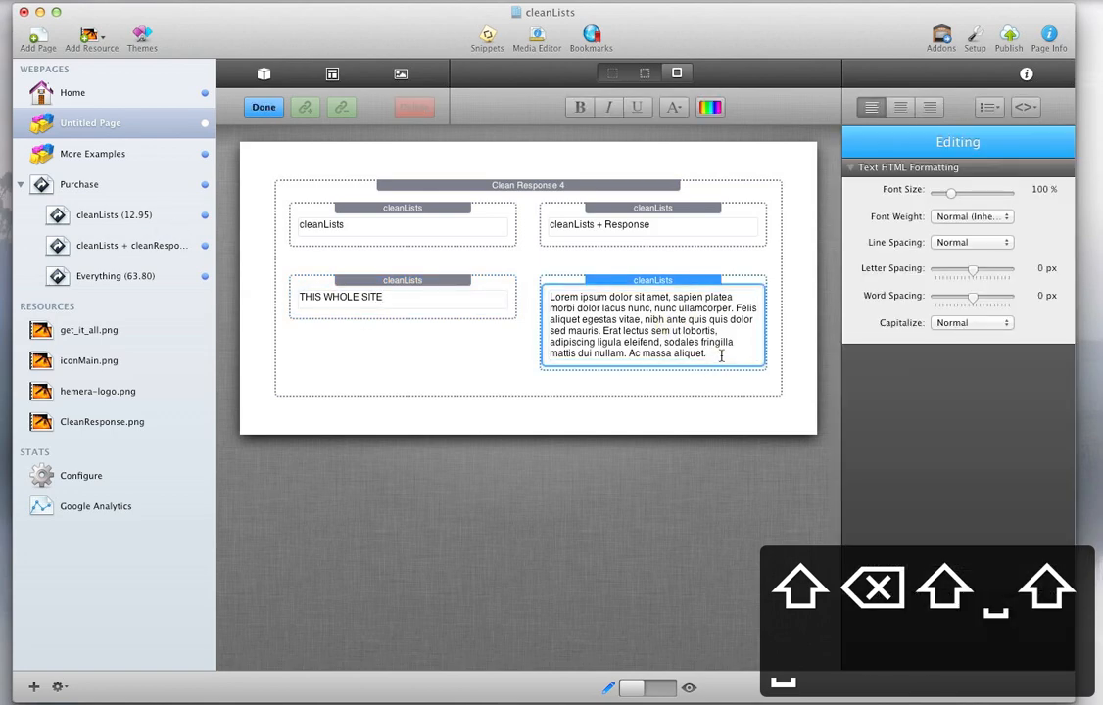
{"action": "triple_click", "coordinate": [720, 356]}
{"action": "type", "text": "Hemera Theme"}
{"action": "key", "text": "BackSpace"}
{"action": "key", "text": "BackSpace"}
{"action": "key", "text": "BackSpace"}
{"action": "key", "text": "BackSpace"}
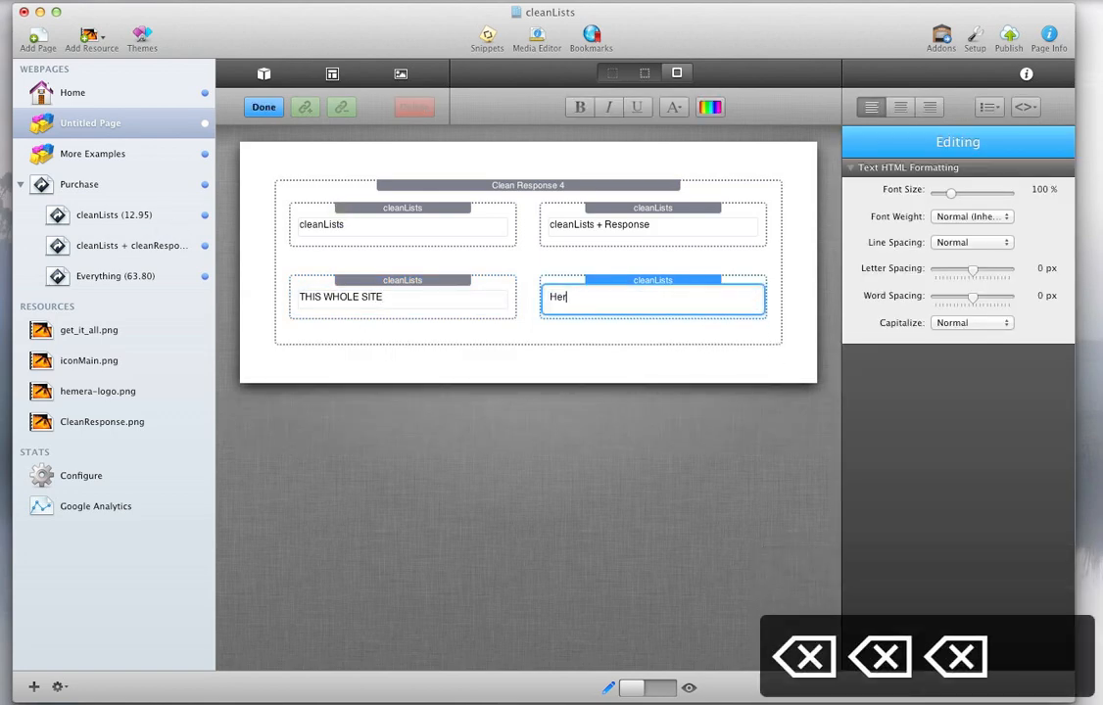
{"action": "type", "text": "mera Theme"}
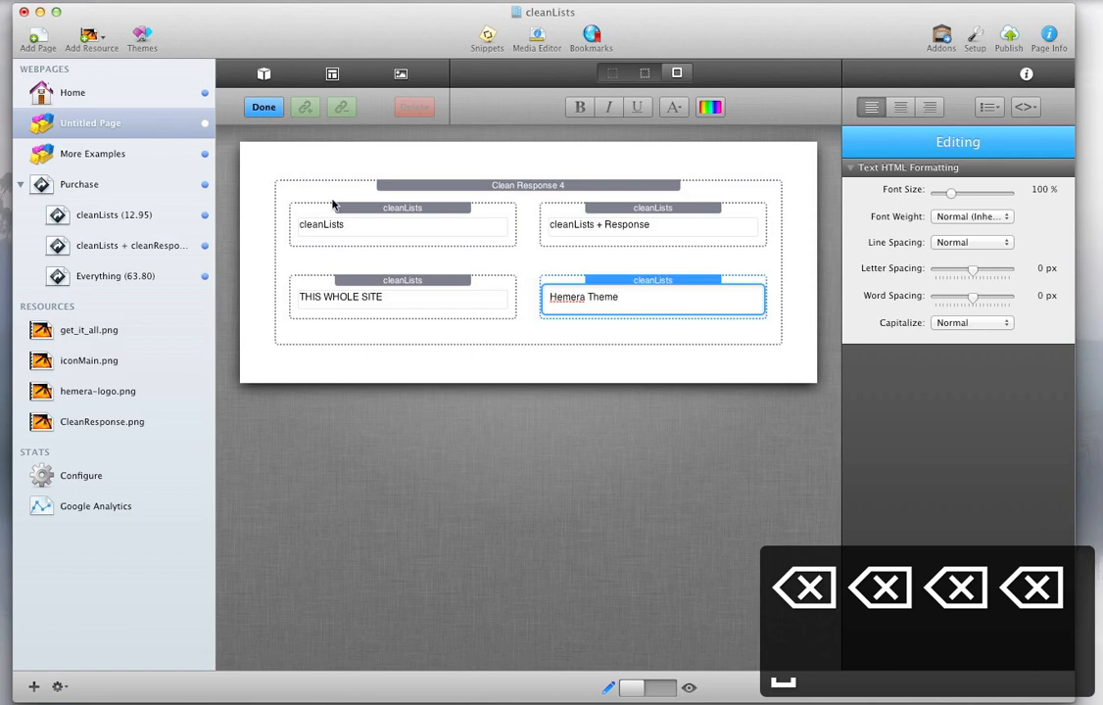
- Set the section type of all four cleanLists title stacks to Header
{"action": "left_click", "coordinate": [397, 211]}
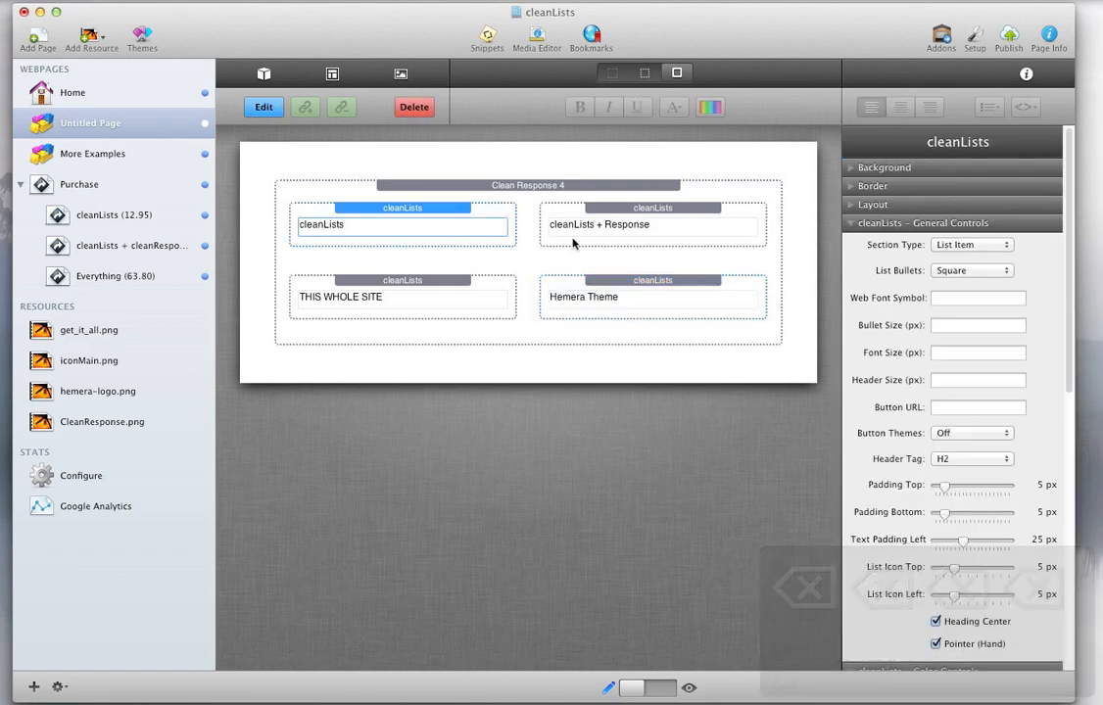
{"action": "left_click", "coordinate": [975, 247]}
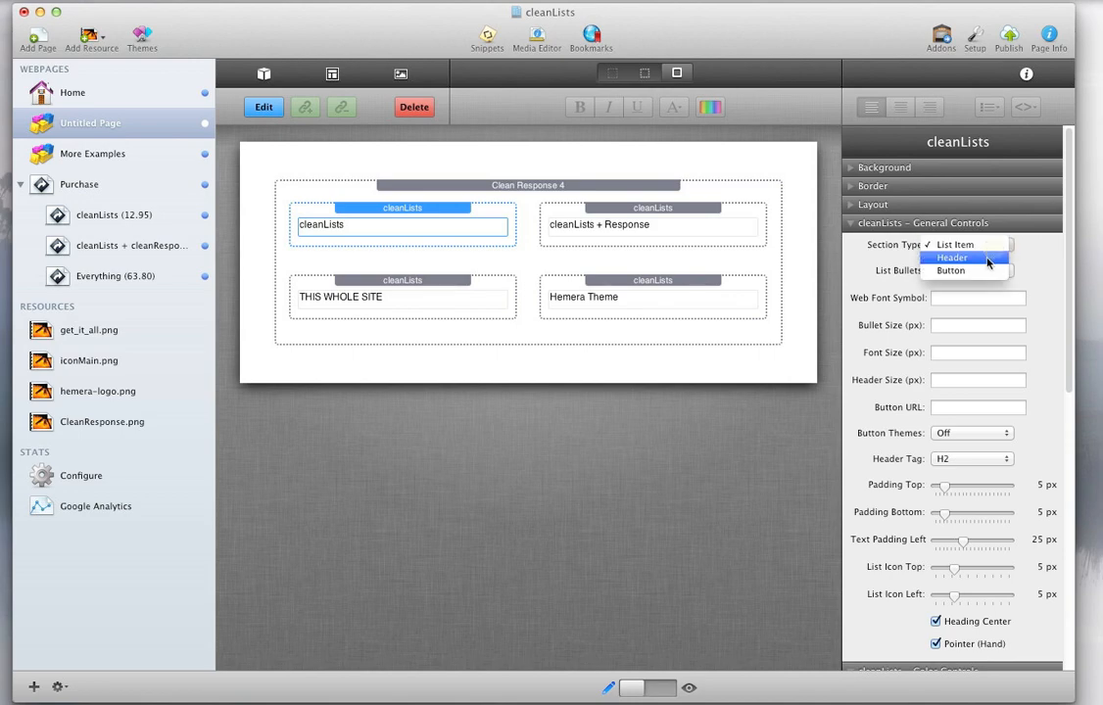
{"action": "left_click", "coordinate": [987, 258]}
{"action": "left_click", "coordinate": [721, 234]}
{"action": "left_click", "coordinate": [977, 247]}
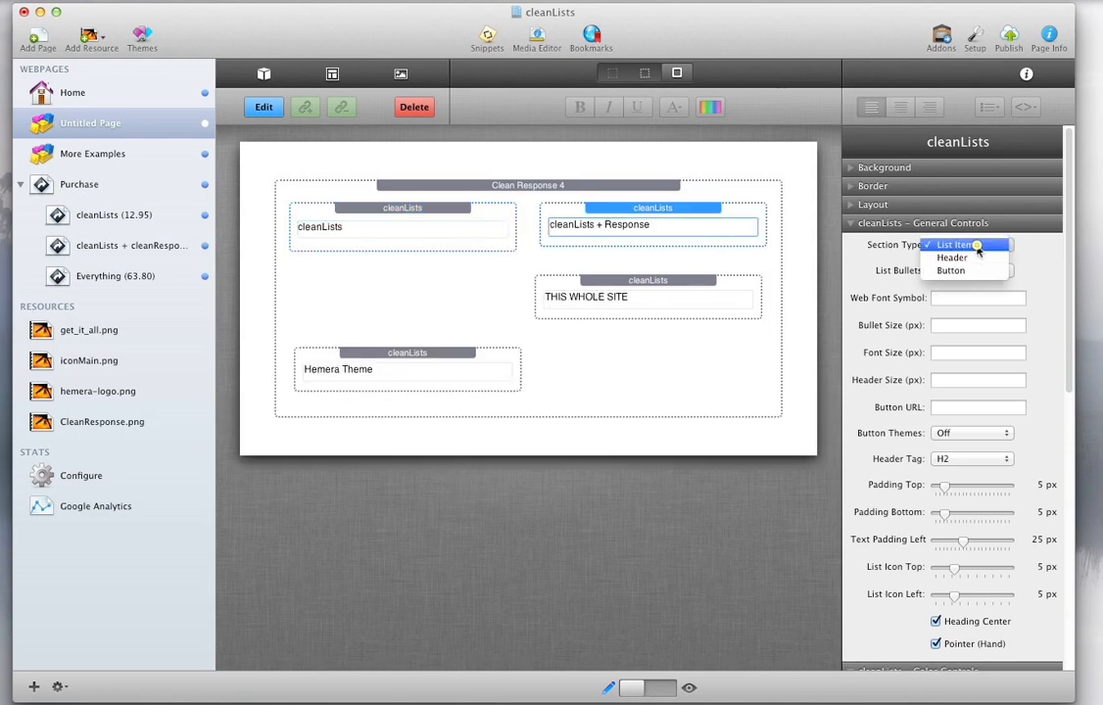
{"action": "left_click", "coordinate": [964, 259]}
{"action": "left_click", "coordinate": [438, 317]}
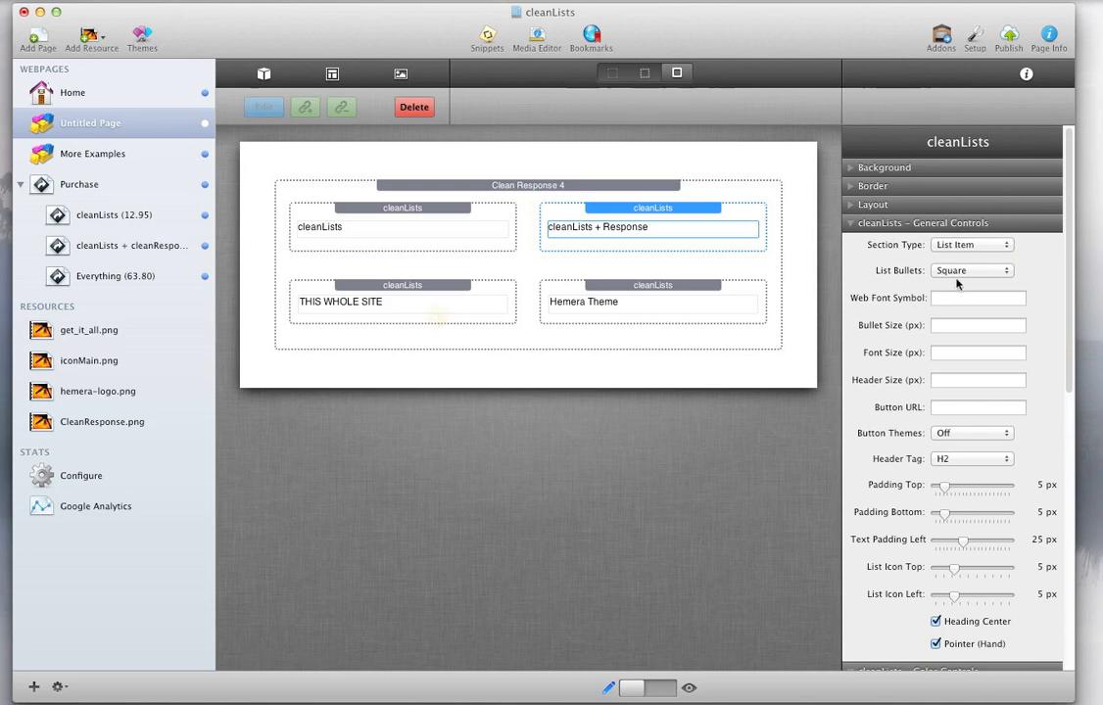
{"action": "left_click", "coordinate": [965, 245]}
{"action": "left_click", "coordinate": [969, 257]}
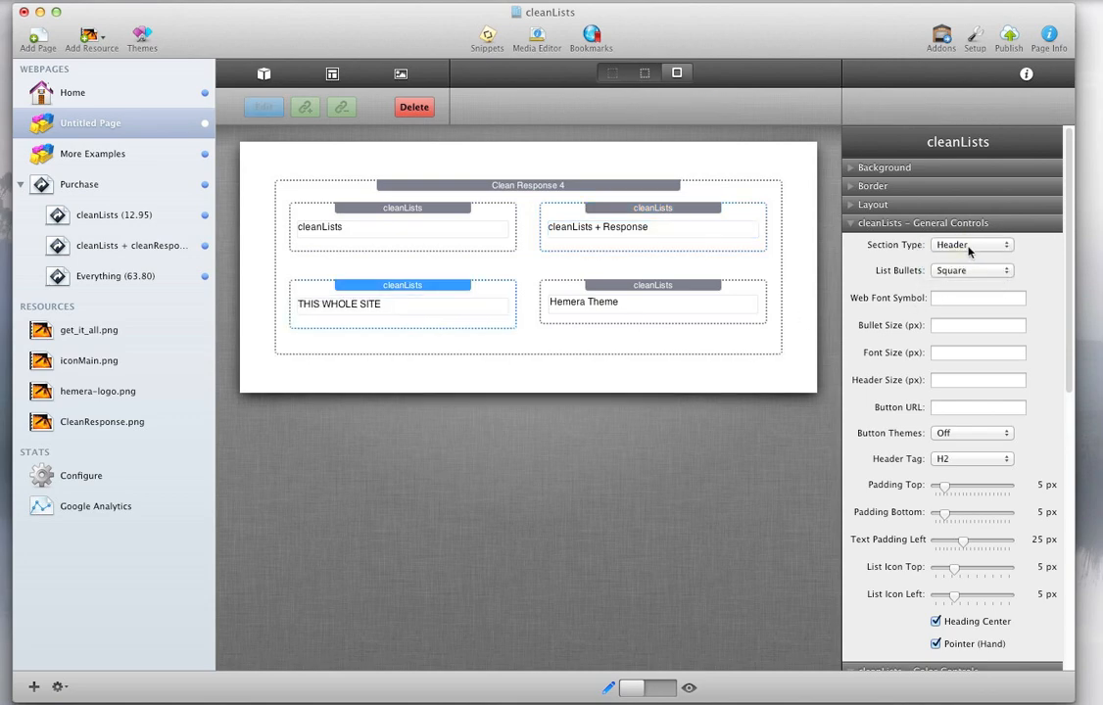
{"action": "left_click", "coordinate": [646, 302]}
{"action": "left_click", "coordinate": [960, 245]}
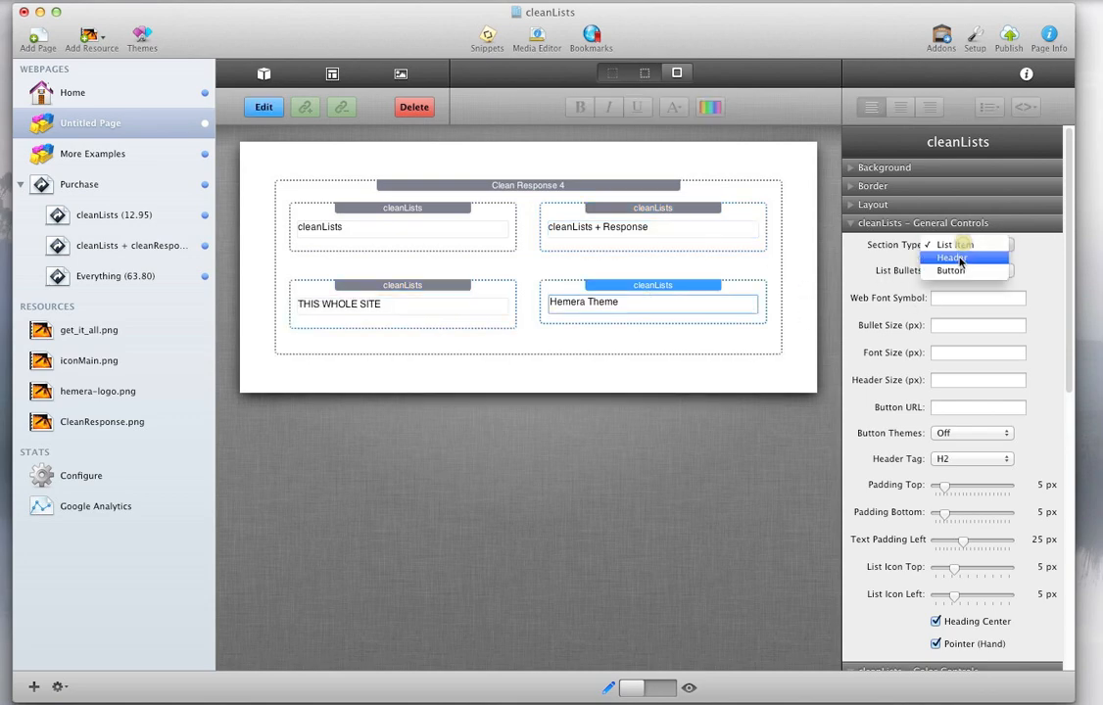
{"action": "left_click", "coordinate": [959, 259]}
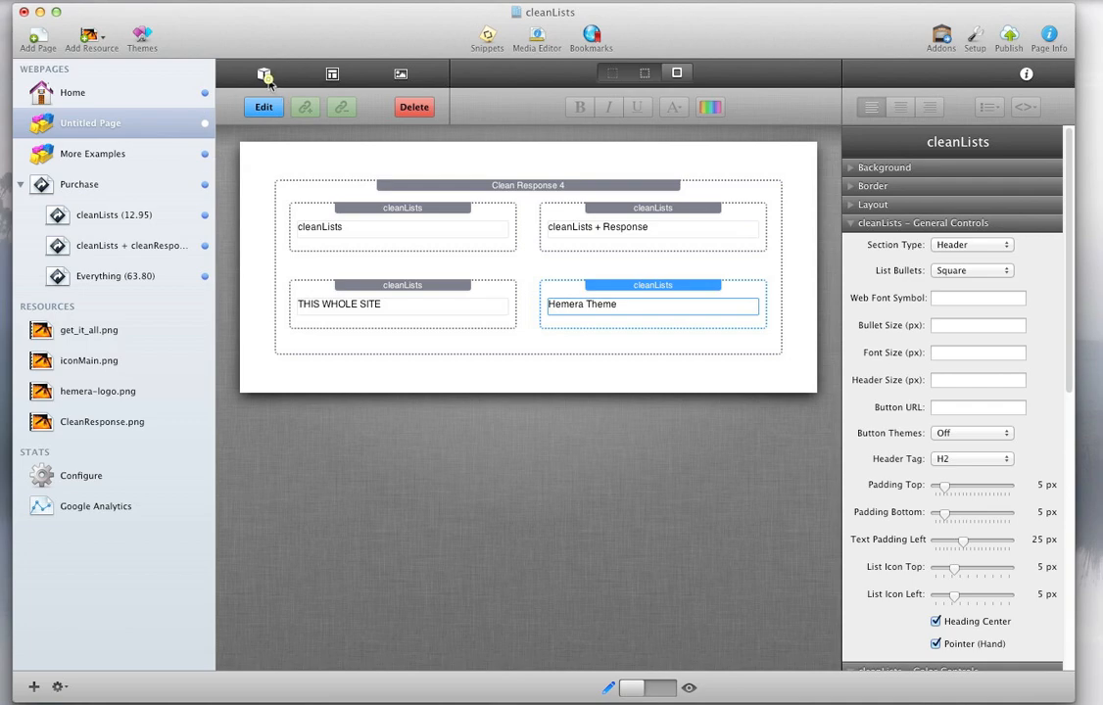
- Add a cleanLists stack beneath the title stack in each of the four columns
{"action": "left_click", "coordinate": [265, 75]}
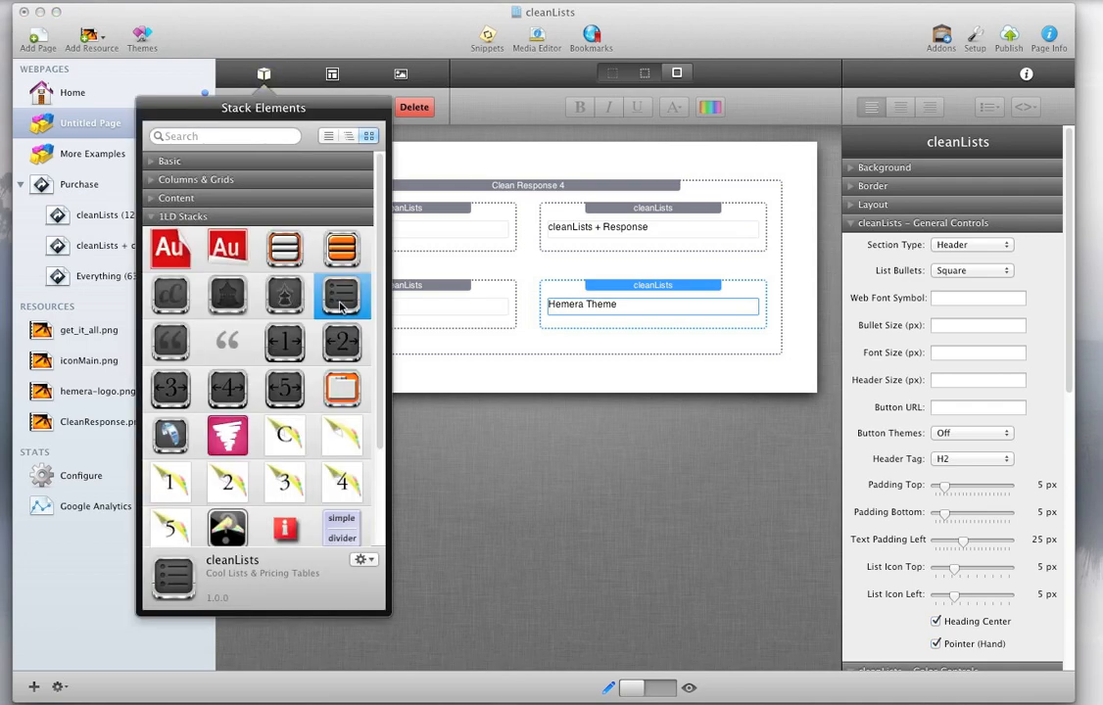
{"action": "left_click_drag", "start_coordinate": [341, 306], "coordinate": [435, 258]}
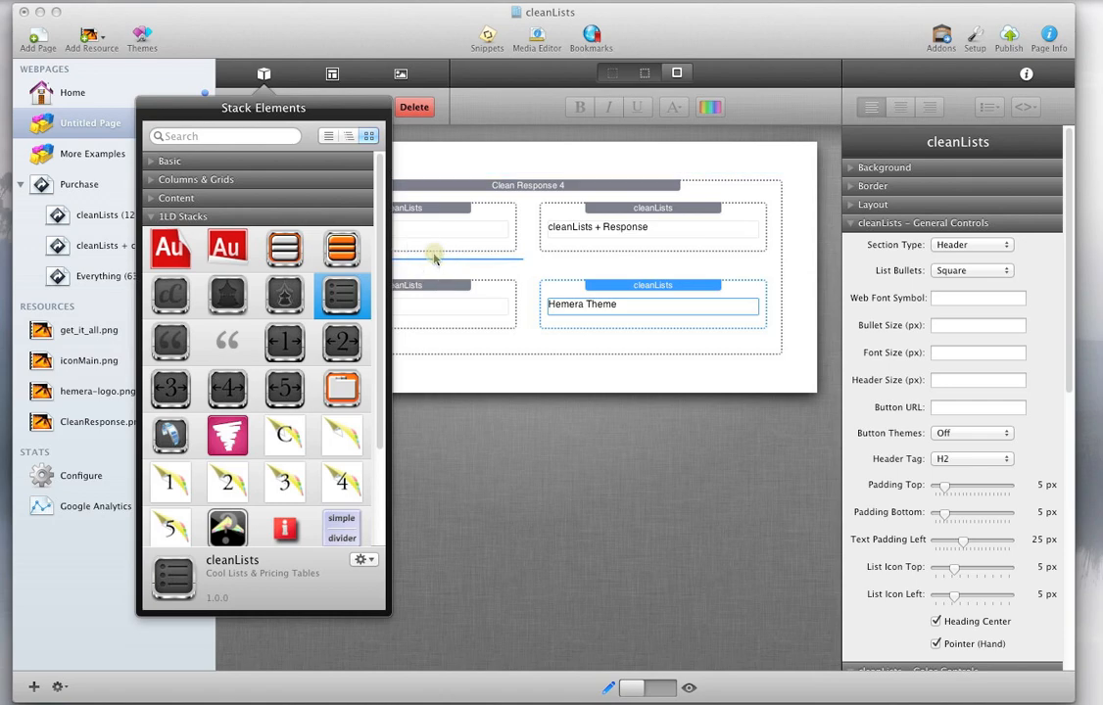
{"action": "left_click_drag", "start_coordinate": [345, 292], "coordinate": [591, 259]}
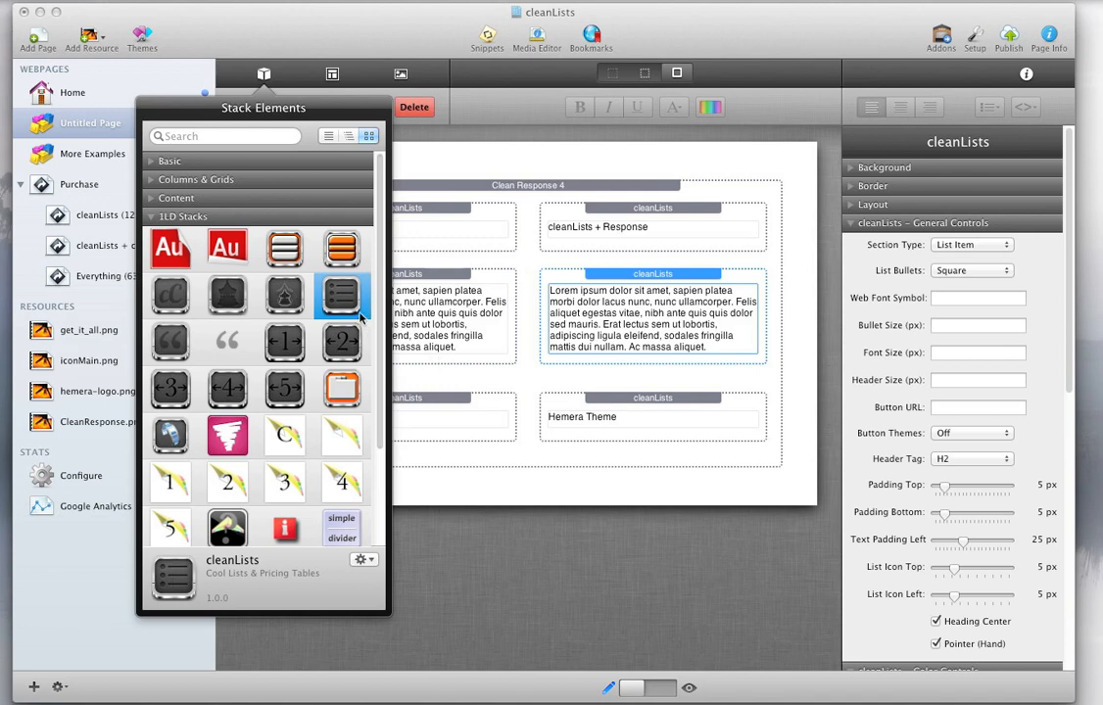
{"action": "left_click_drag", "start_coordinate": [341, 298], "coordinate": [451, 436]}
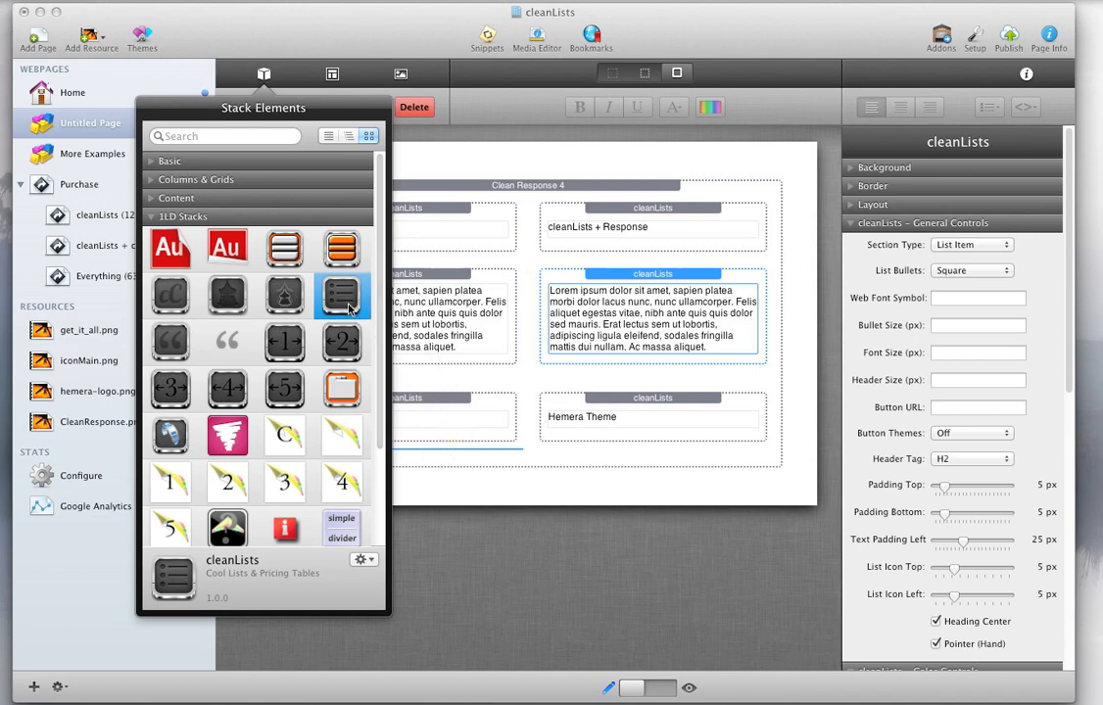
{"action": "left_click_drag", "start_coordinate": [345, 302], "coordinate": [549, 448]}
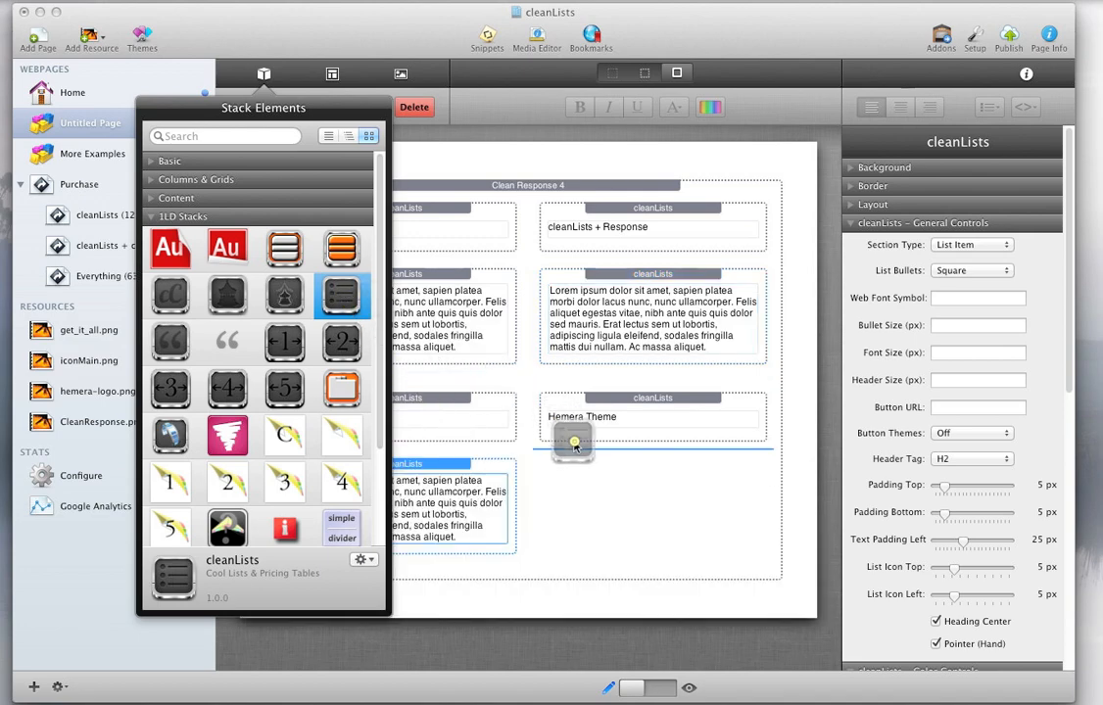
{"action": "left_click", "coordinate": [264, 76]}
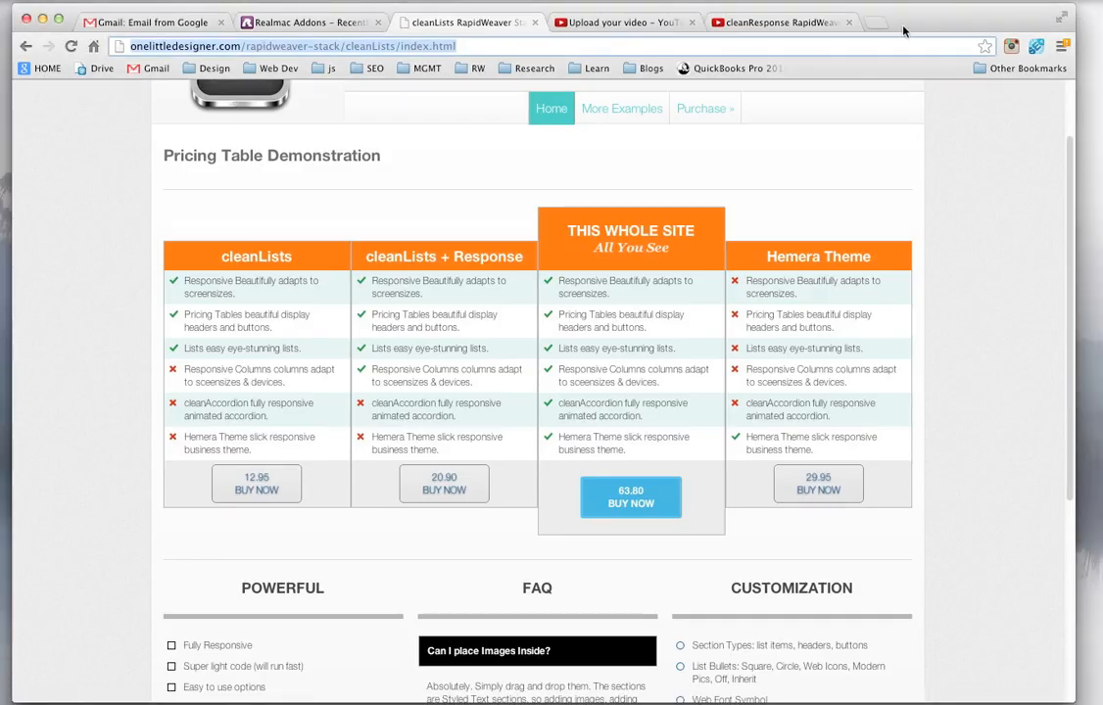
- In the browser, open the HTML-Ipsum page in a new tab and copy the "Unordered List: Short Items" code
{"action": "left_click", "coordinate": [878, 23]}
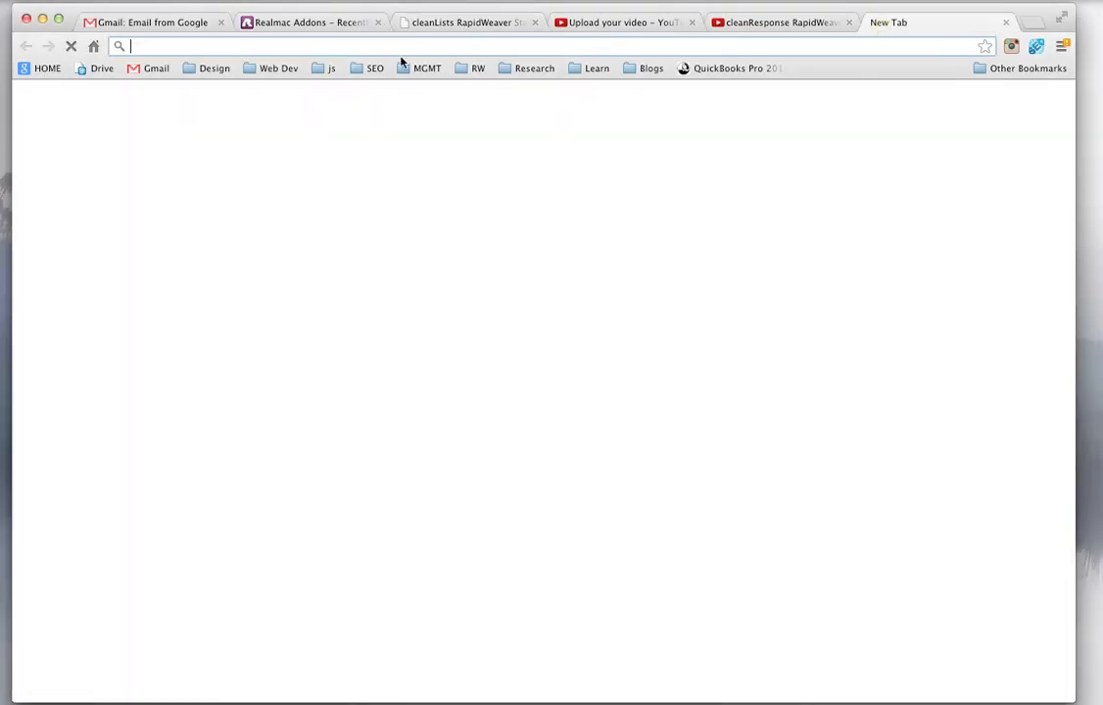
{"action": "left_click", "coordinate": [264, 74]}
{"action": "left_click", "coordinate": [266, 90]}
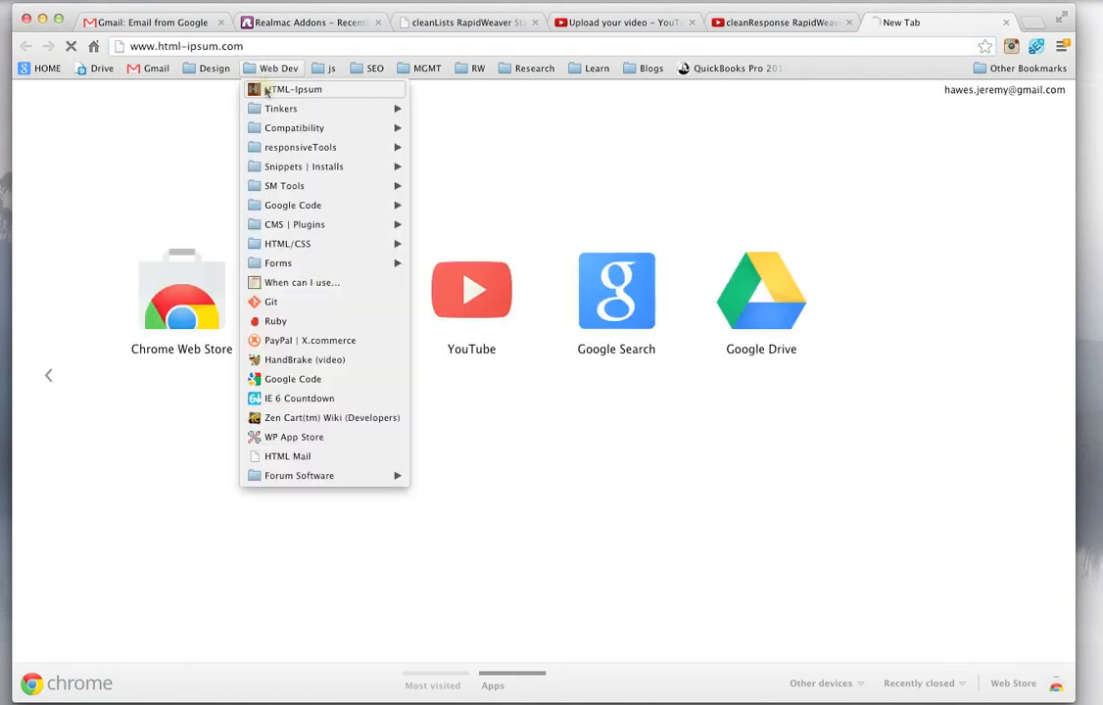
{"action": "left_click", "coordinate": [426, 290]}
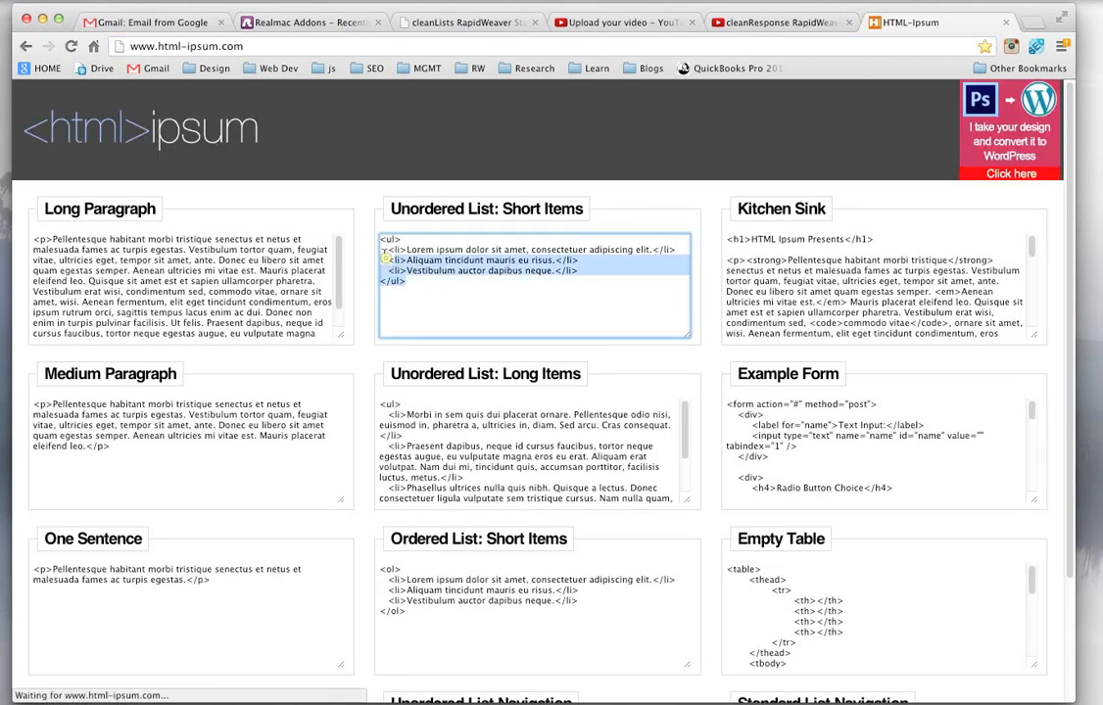
{"action": "key", "text": "super+c"}
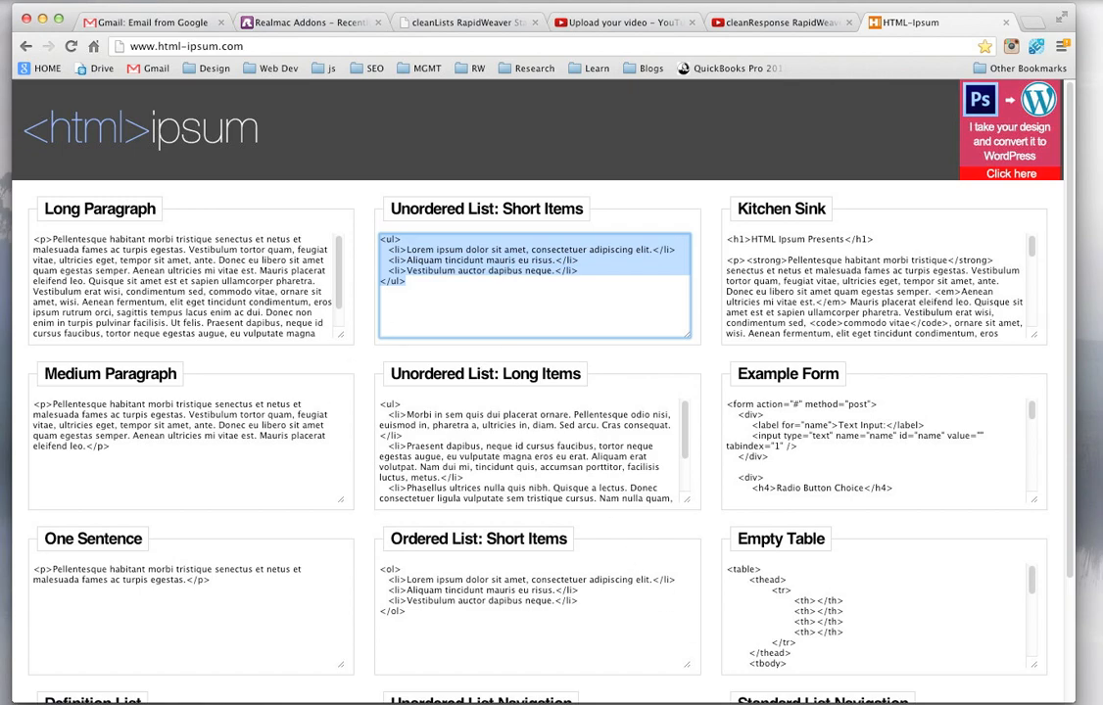
- Back in RapidWeaver, replace the placeholder text beneath the "cleanLists" title with the copied unordered list code
{"action": "key", "text": "super+Tab"}
{"action": "left_click", "coordinate": [446, 330]}
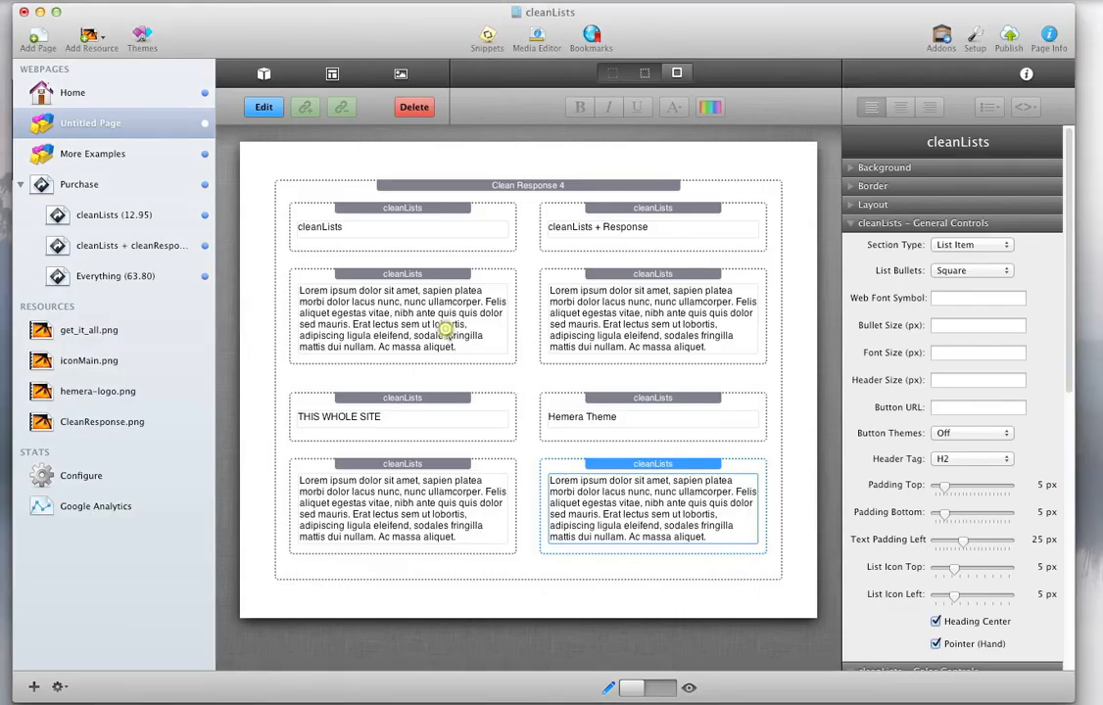
{"action": "double_click", "coordinate": [445, 330]}
{"action": "left_click_drag", "start_coordinate": [456, 347], "coordinate": [284, 284]}
{"action": "key", "text": "super+v"}
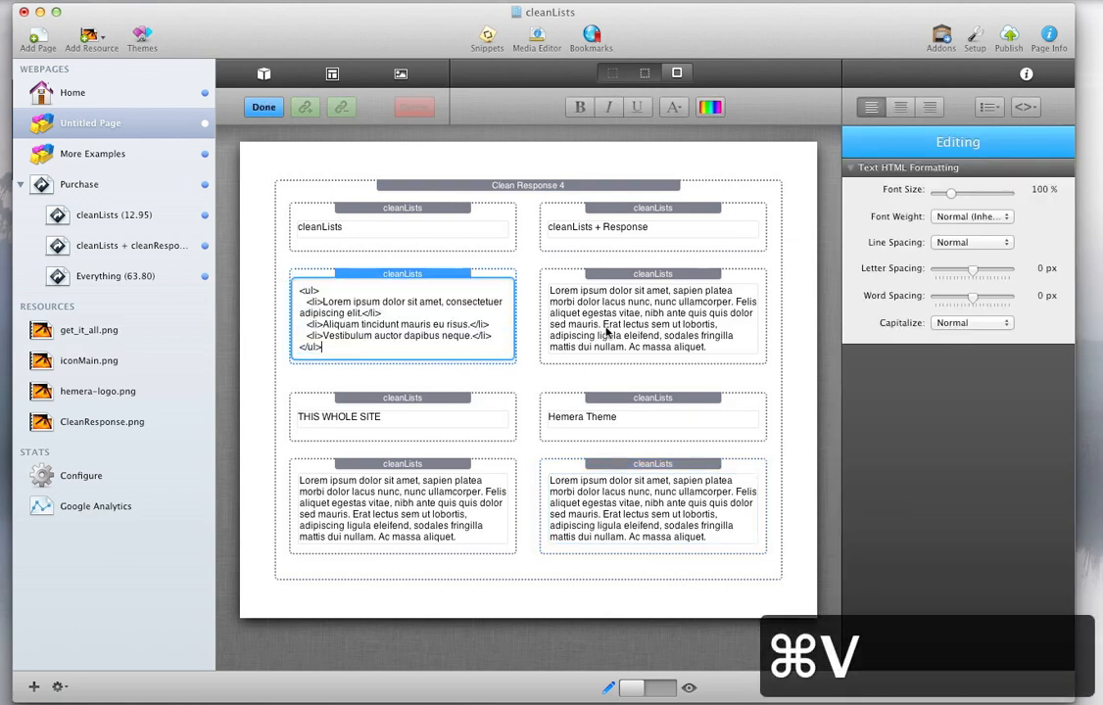
{"action": "left_click", "coordinate": [579, 341]}
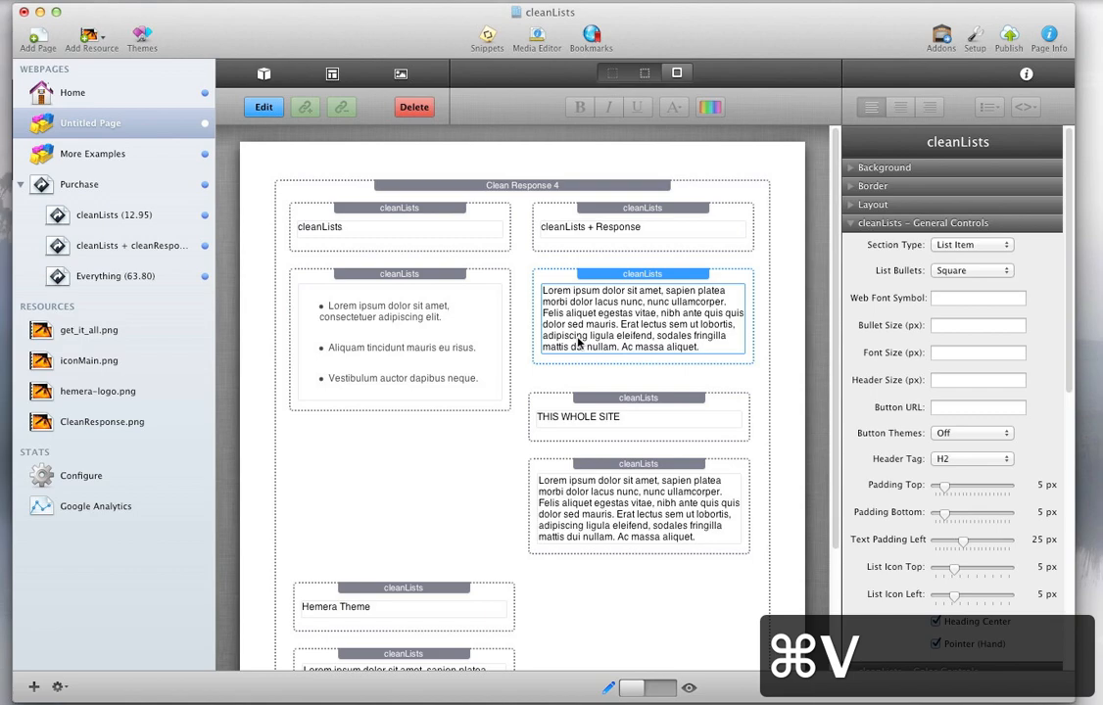
- Apply Ignore Formatting to all of the list code in the first column's list stack
{"action": "double_click", "coordinate": [468, 327]}
{"action": "left_click_drag", "start_coordinate": [389, 345], "coordinate": [249, 266]}
{"action": "key", "text": "super+period"}
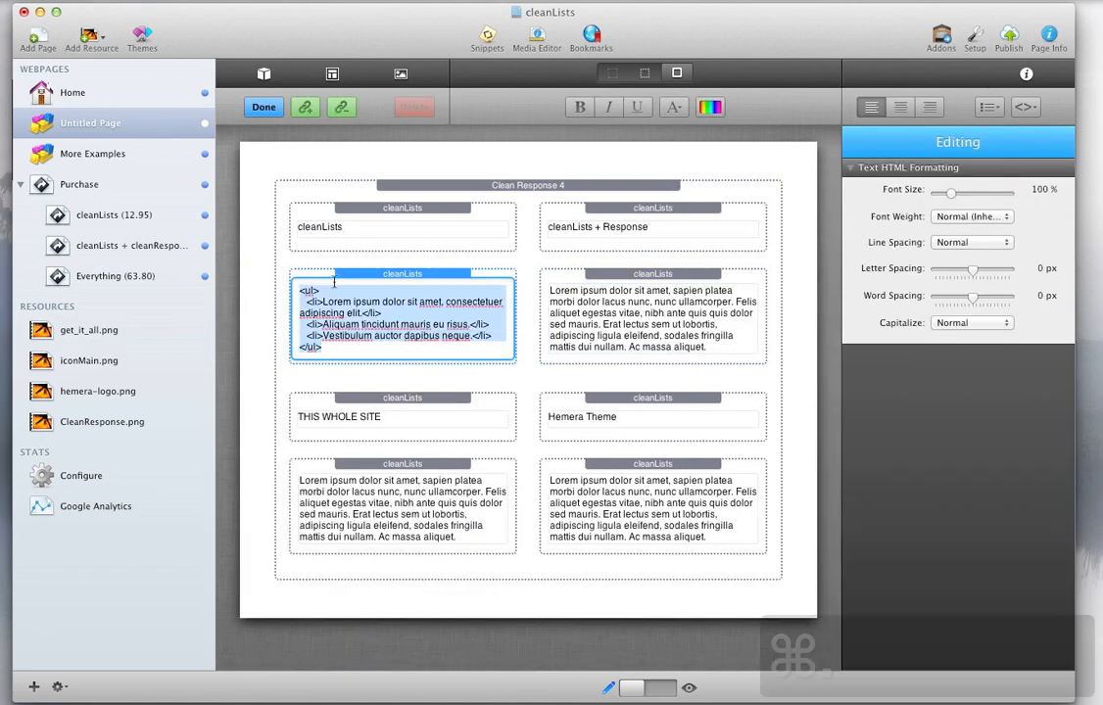
{"action": "left_click", "coordinate": [363, 317]}
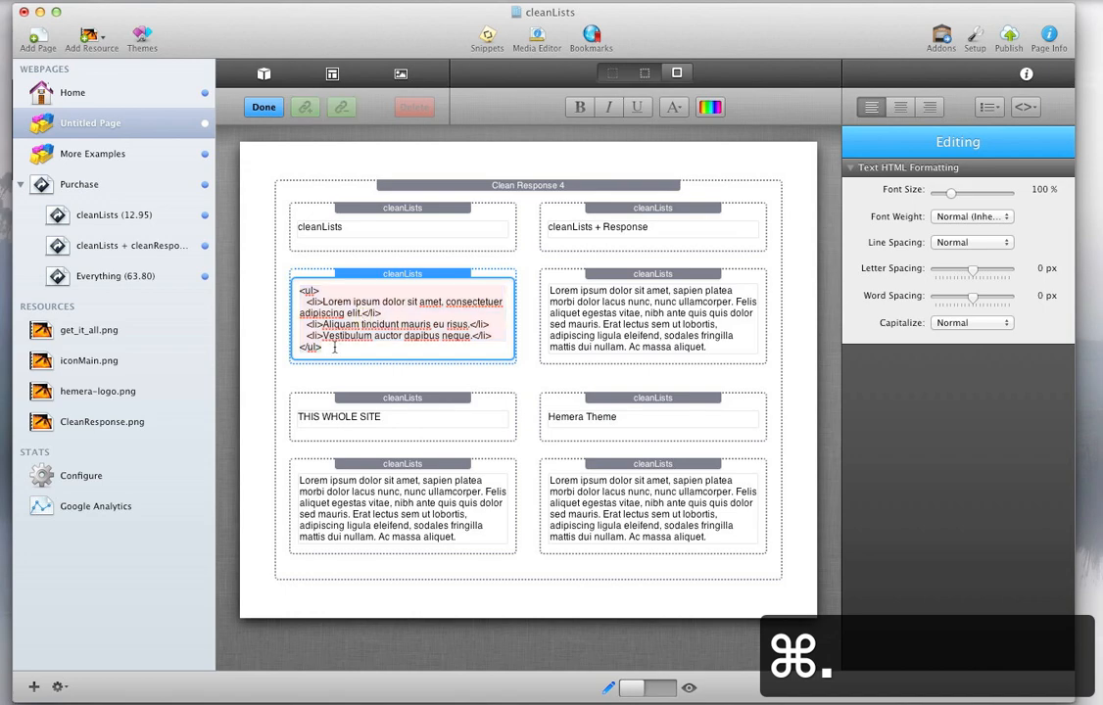
- Replace the placeholder text beneath "cleanLists + Response" with the copied list code and apply Ignore Formatting to it
{"action": "left_click", "coordinate": [616, 332]}
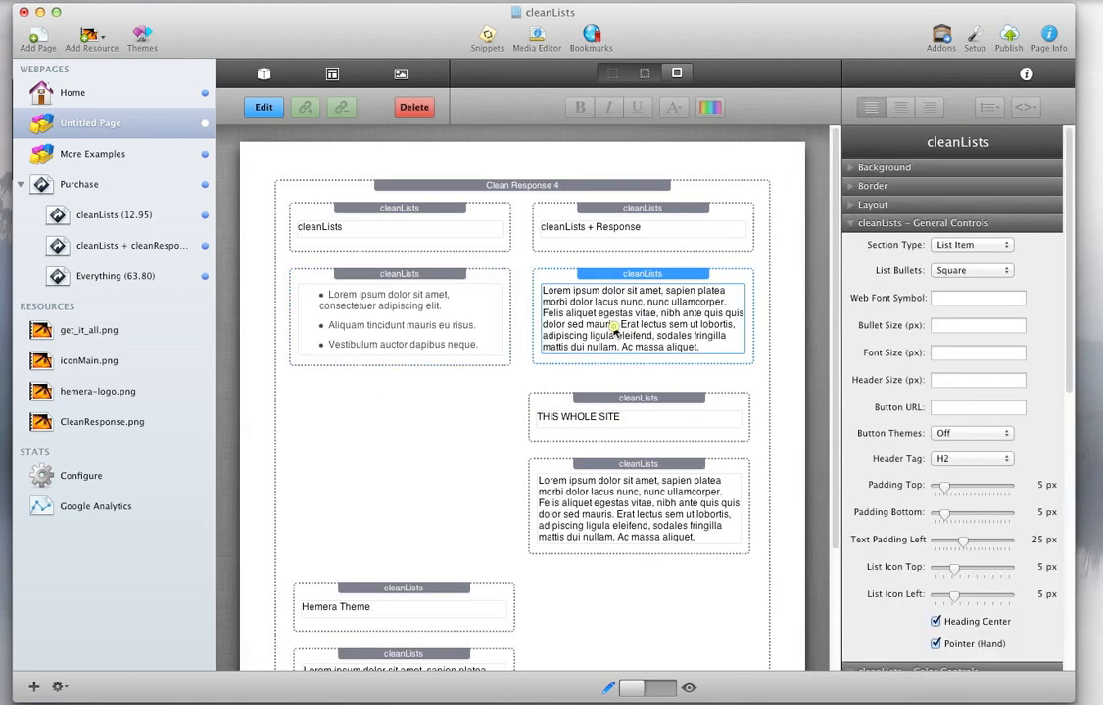
{"action": "left_click", "coordinate": [616, 330]}
{"action": "key", "text": "super+a"}
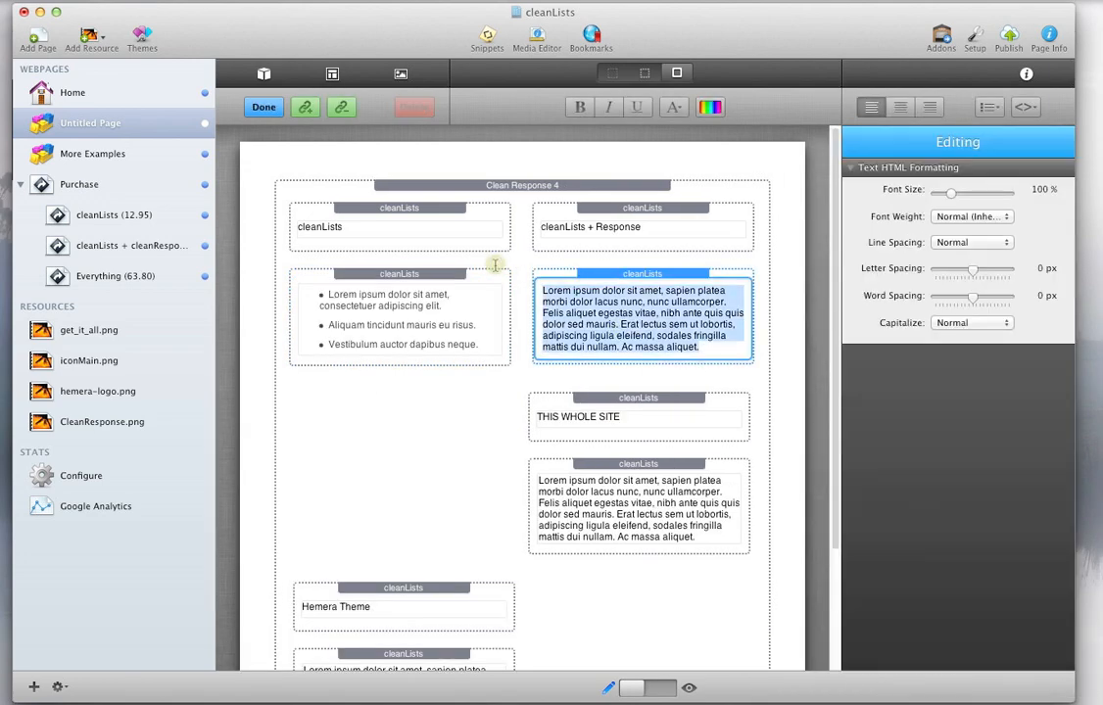
{"action": "key", "text": "super+v"}
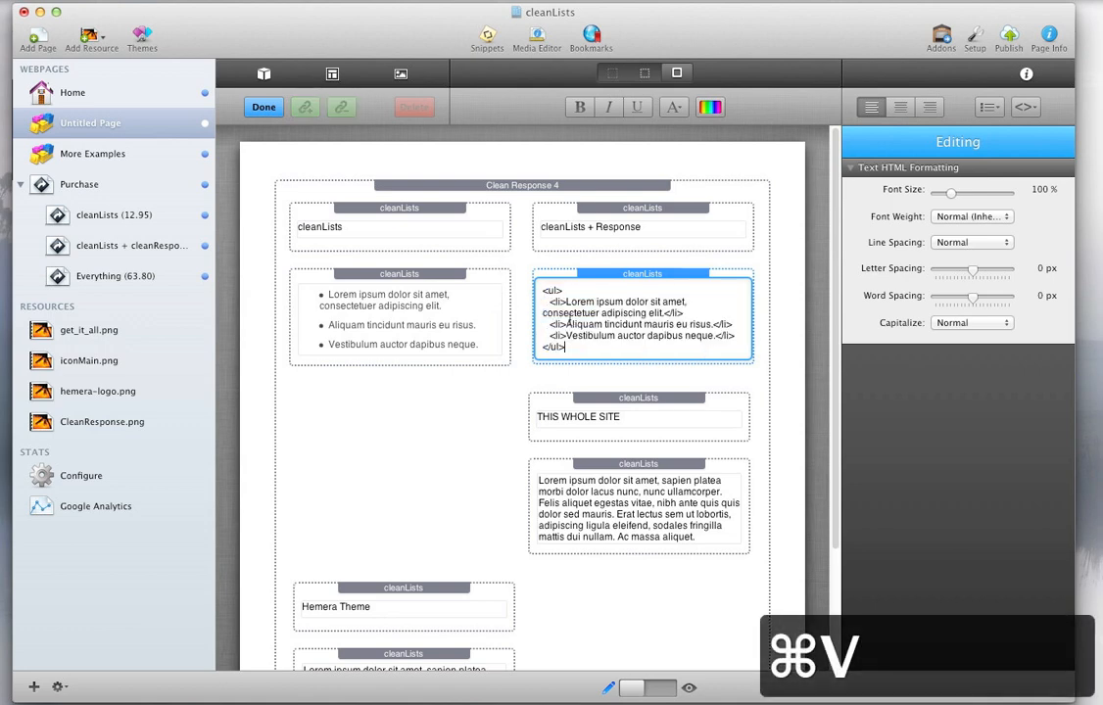
{"action": "left_click_drag", "start_coordinate": [566, 348], "coordinate": [534, 286]}
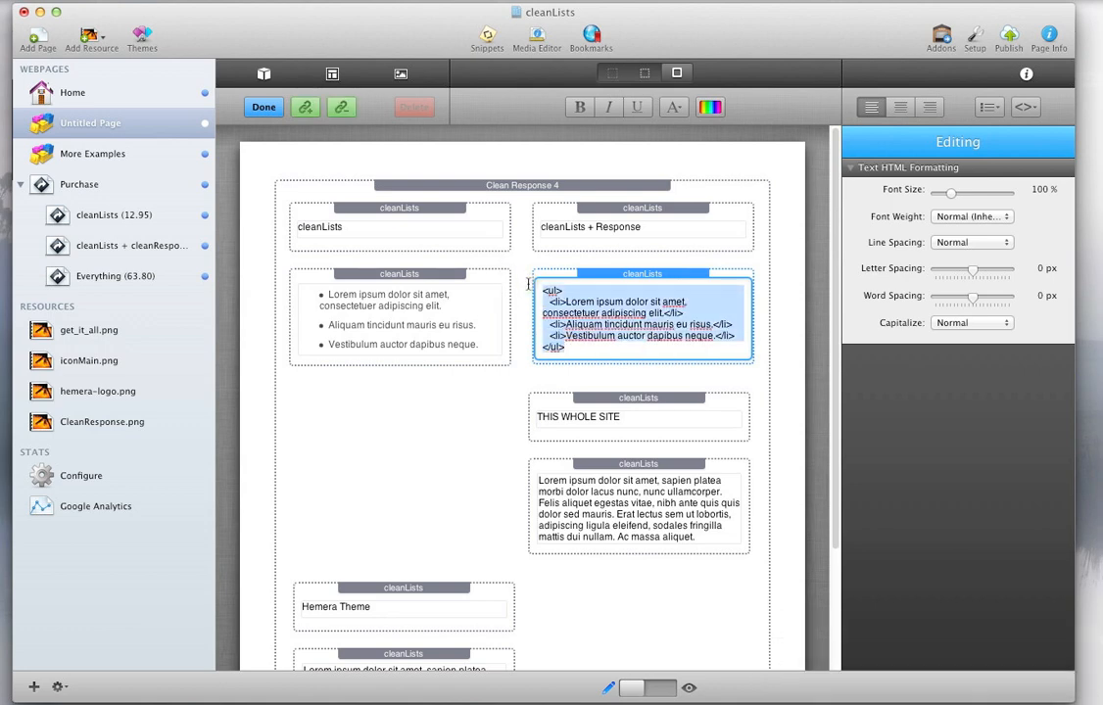
{"action": "key", "text": "super+period"}
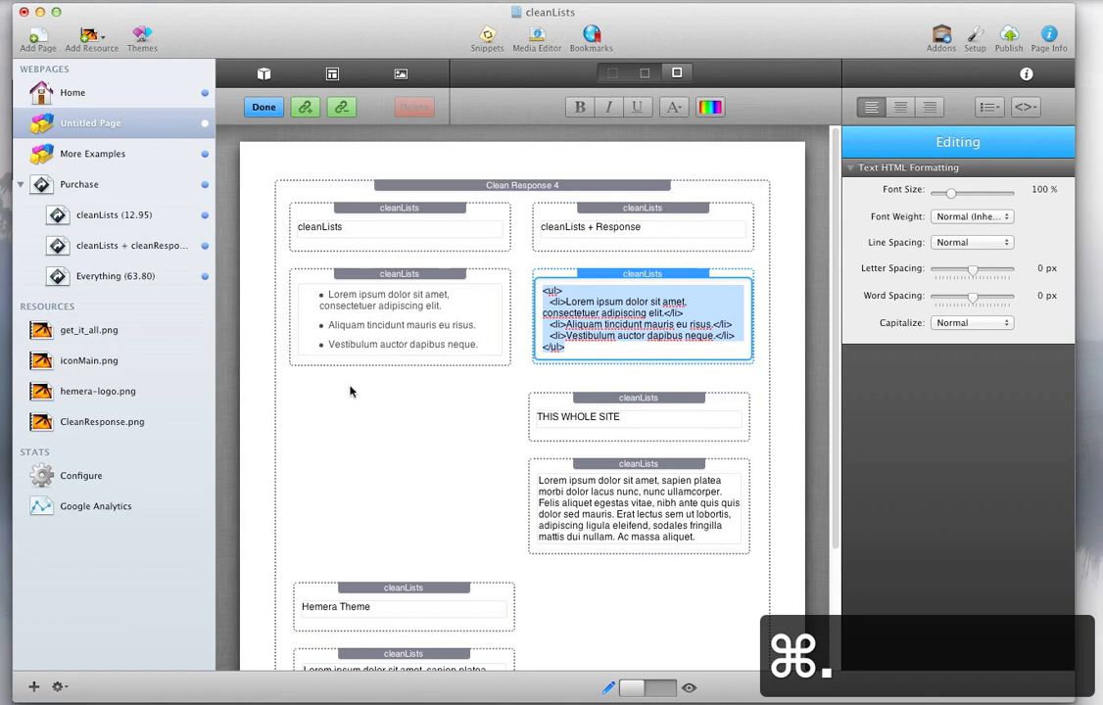
- Replace the placeholder text beneath "Hemera Theme" with the copied list code and apply Ignore Formatting to it
{"action": "scroll", "coordinate": [625, 493], "scroll_direction": "down", "scroll_amount": 1}
{"action": "left_click", "coordinate": [626, 492]}
{"action": "left_click", "coordinate": [626, 493]}
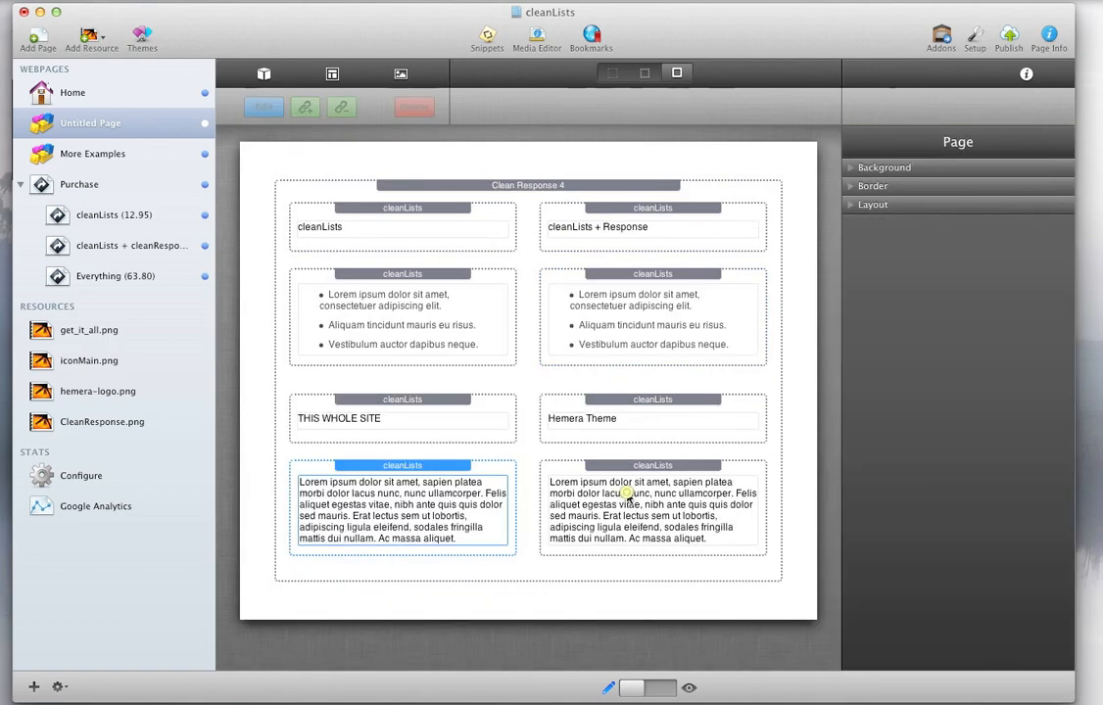
{"action": "double_click", "coordinate": [627, 494]}
{"action": "left_click_drag", "start_coordinate": [711, 537], "coordinate": [452, 457]}
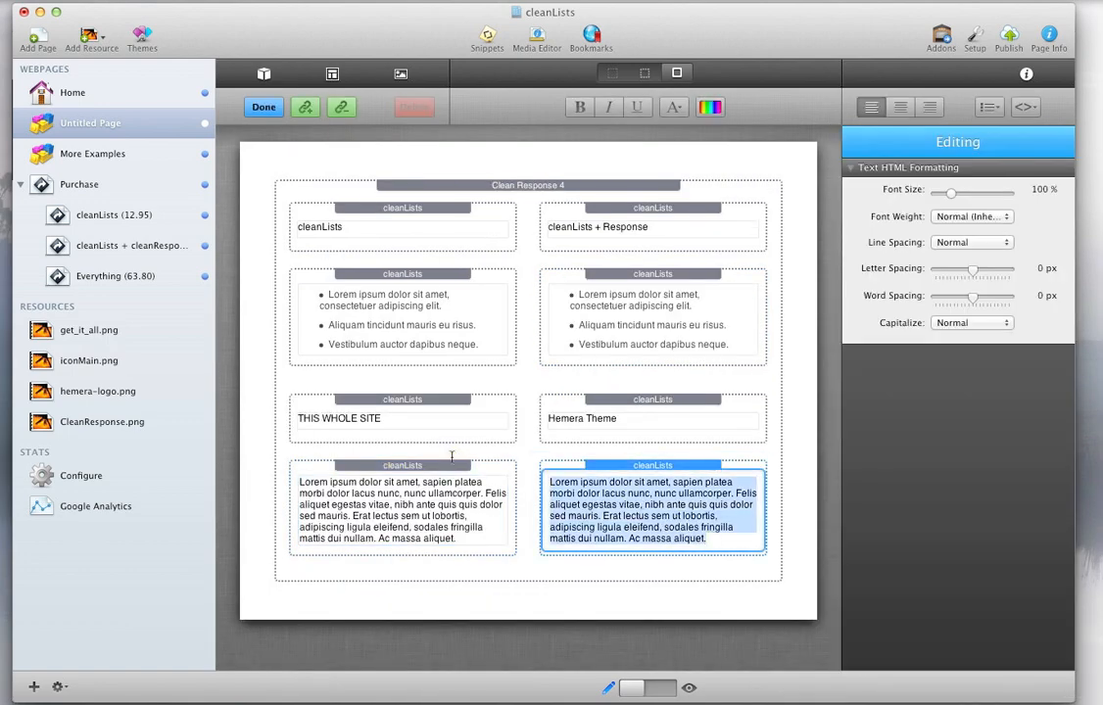
{"action": "key", "text": "super+v"}
{"action": "left_click_drag", "start_coordinate": [588, 539], "coordinate": [495, 481]}
{"action": "key", "text": "super+c"}
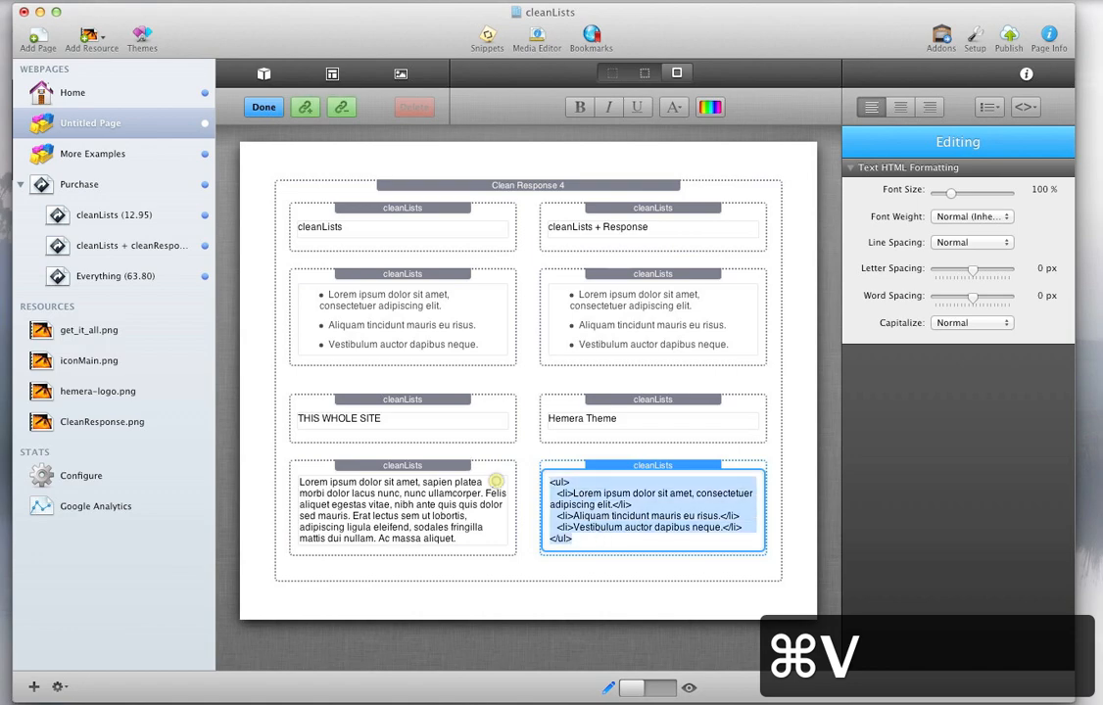
{"action": "key", "text": "super+period"}
- Replace the placeholder text beneath "THIS WHOLE SITE" with the copied list code and apply Ignore Formatting to it
{"action": "left_click", "coordinate": [406, 514]}
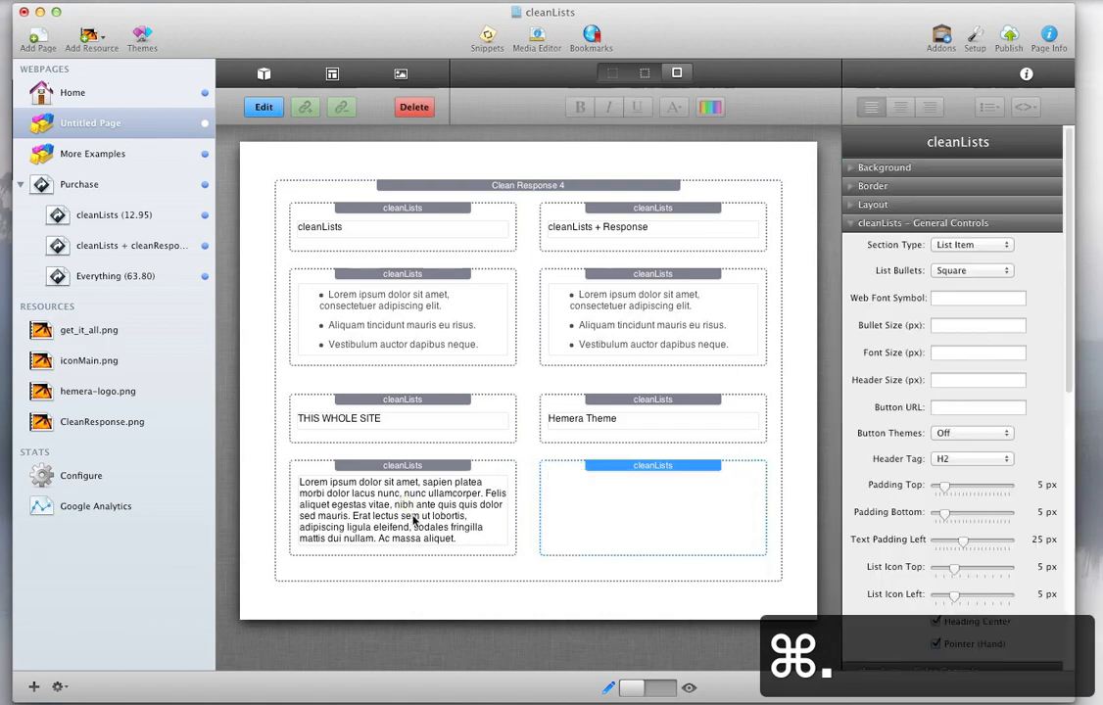
{"action": "double_click", "coordinate": [417, 518]}
{"action": "left_click_drag", "start_coordinate": [472, 540], "coordinate": [190, 470]}
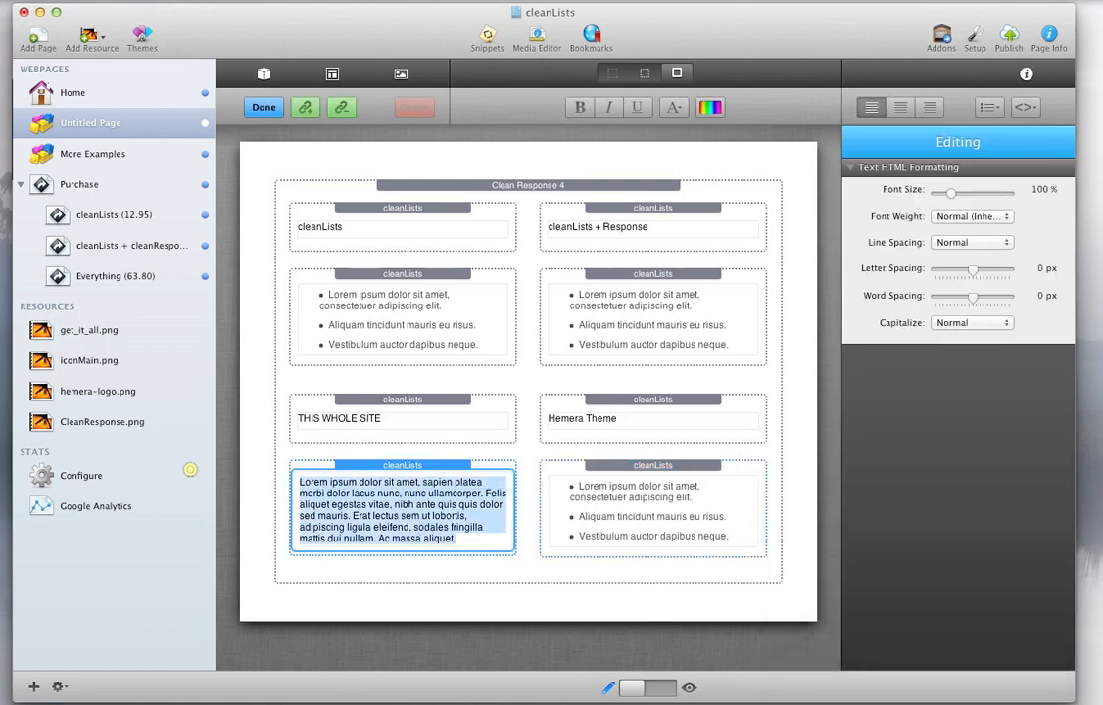
{"action": "key", "text": "super+v"}
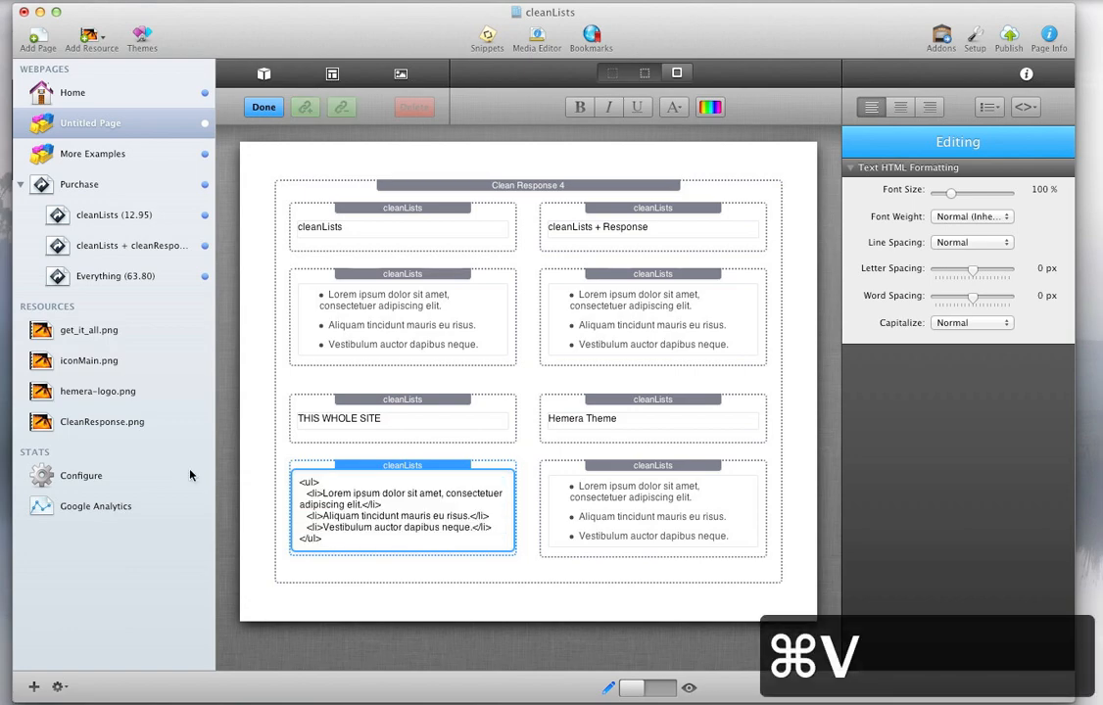
{"action": "left_click_drag", "start_coordinate": [353, 540], "coordinate": [244, 458]}
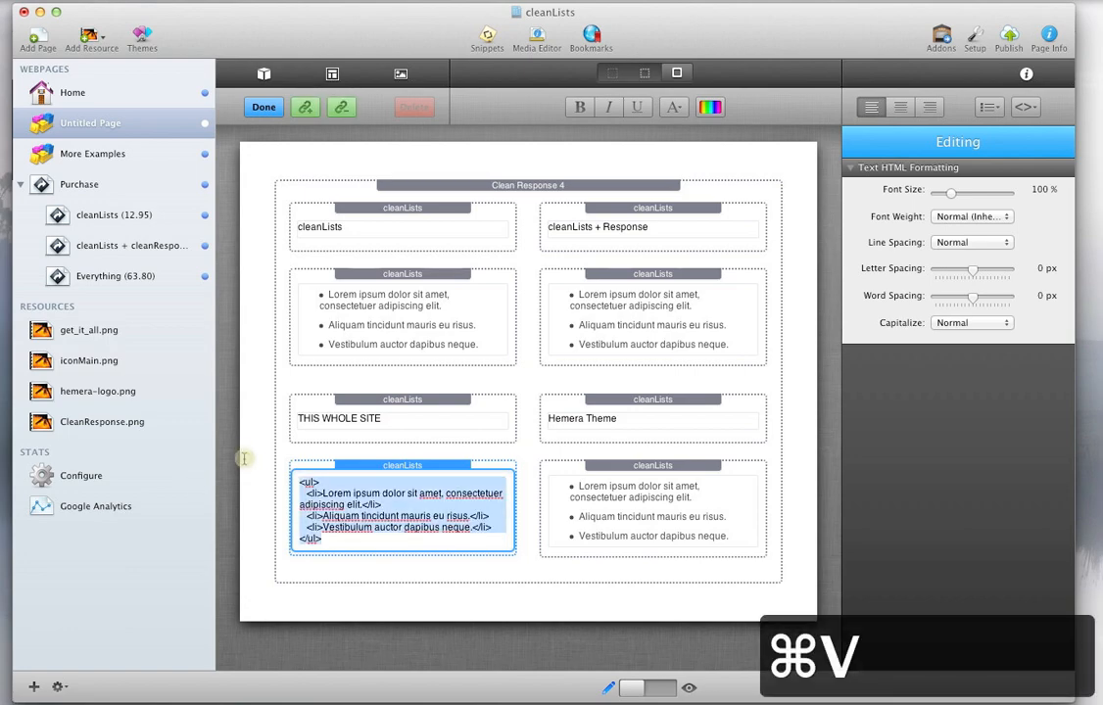
{"action": "key", "text": "super+period"}
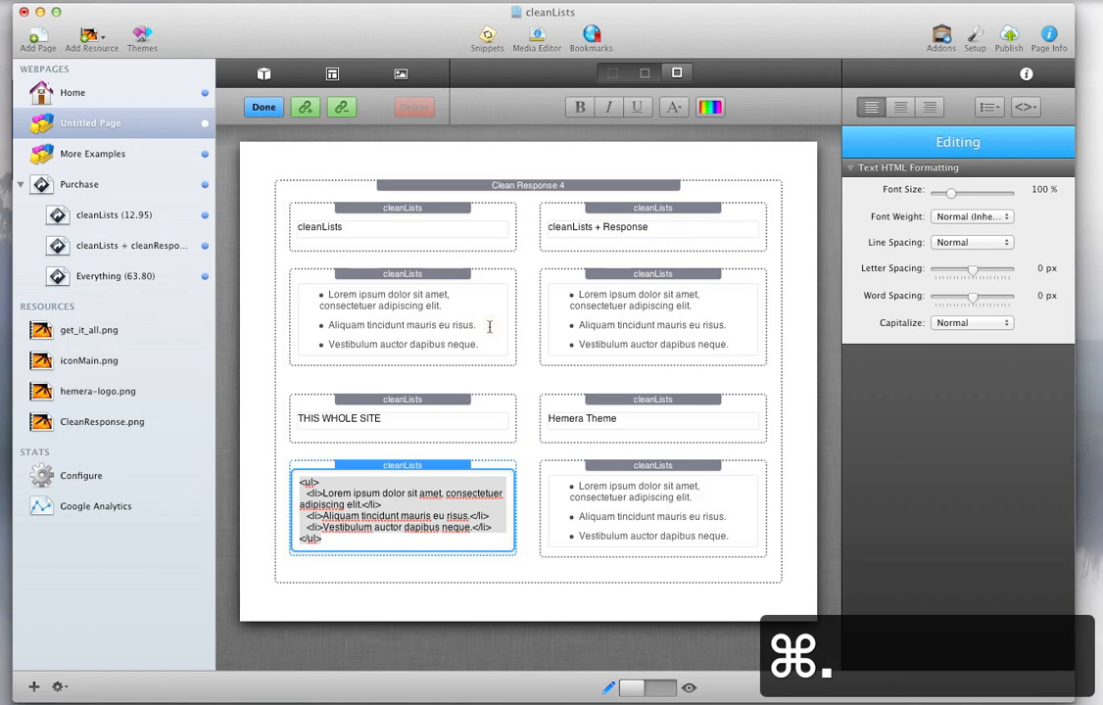
{"action": "left_click", "coordinate": [431, 290]}
- Switch to the browser and examine the pricing table on the cleanLists demo page
{"action": "key", "text": "super+Tab"}
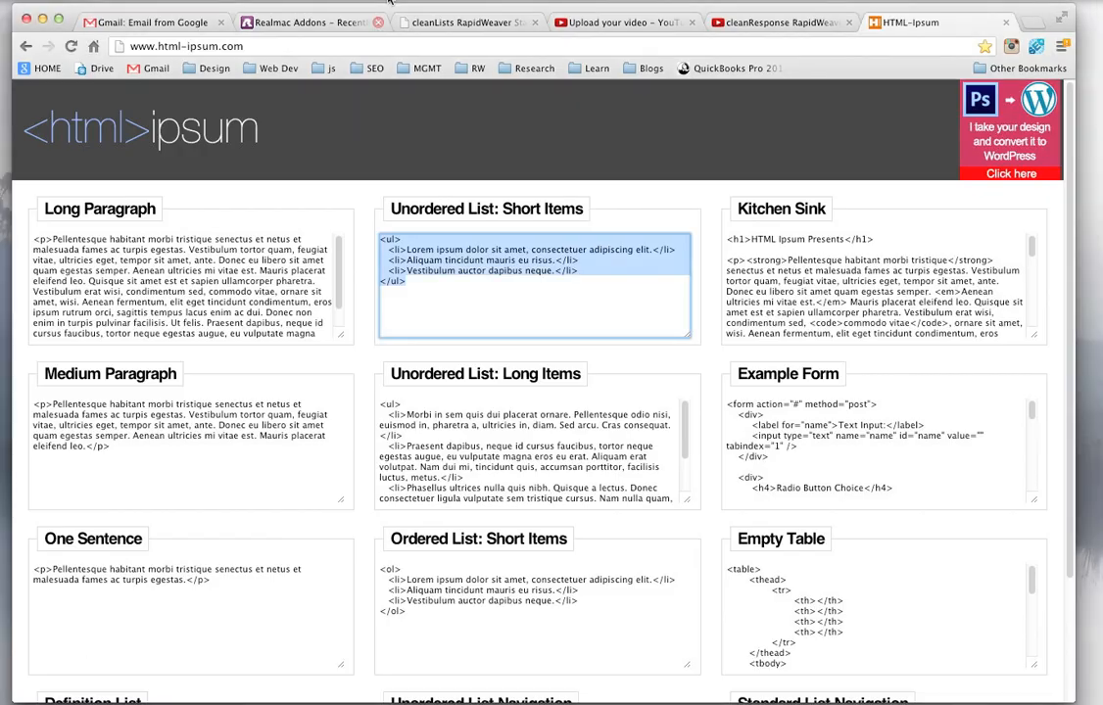
{"action": "left_click", "coordinate": [438, 21]}
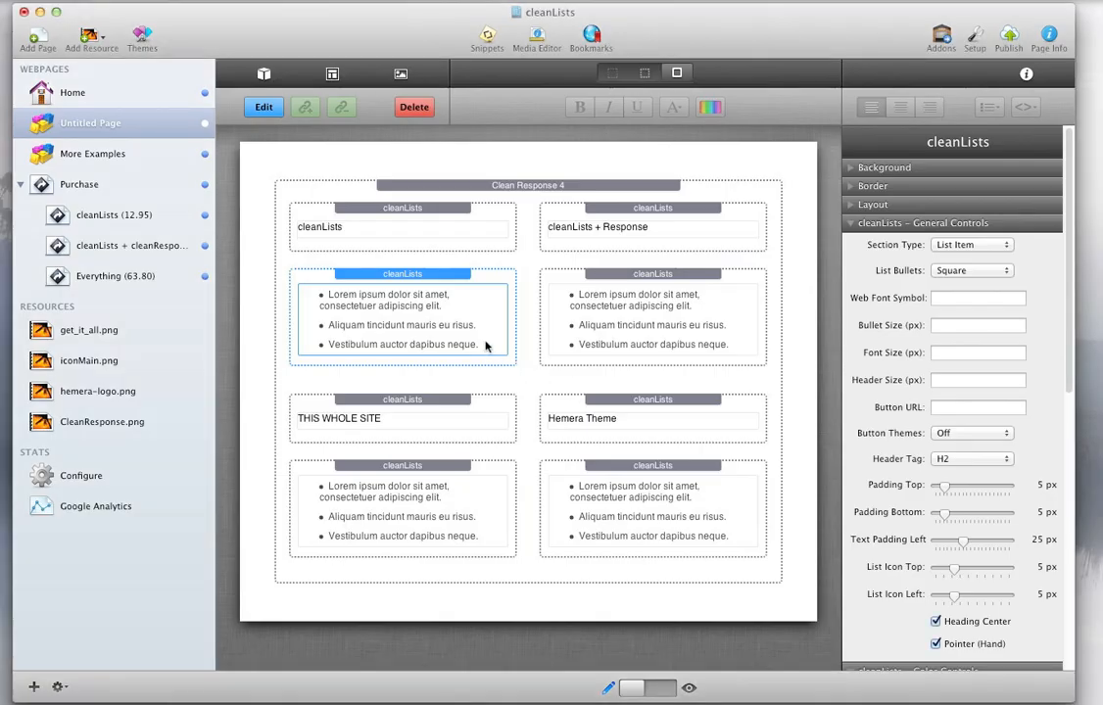
- In RapidWeaver, duplicate the first column's list stack directly beneath the original
{"action": "key", "text": "super+c"}
{"action": "key", "text": "super+v"}
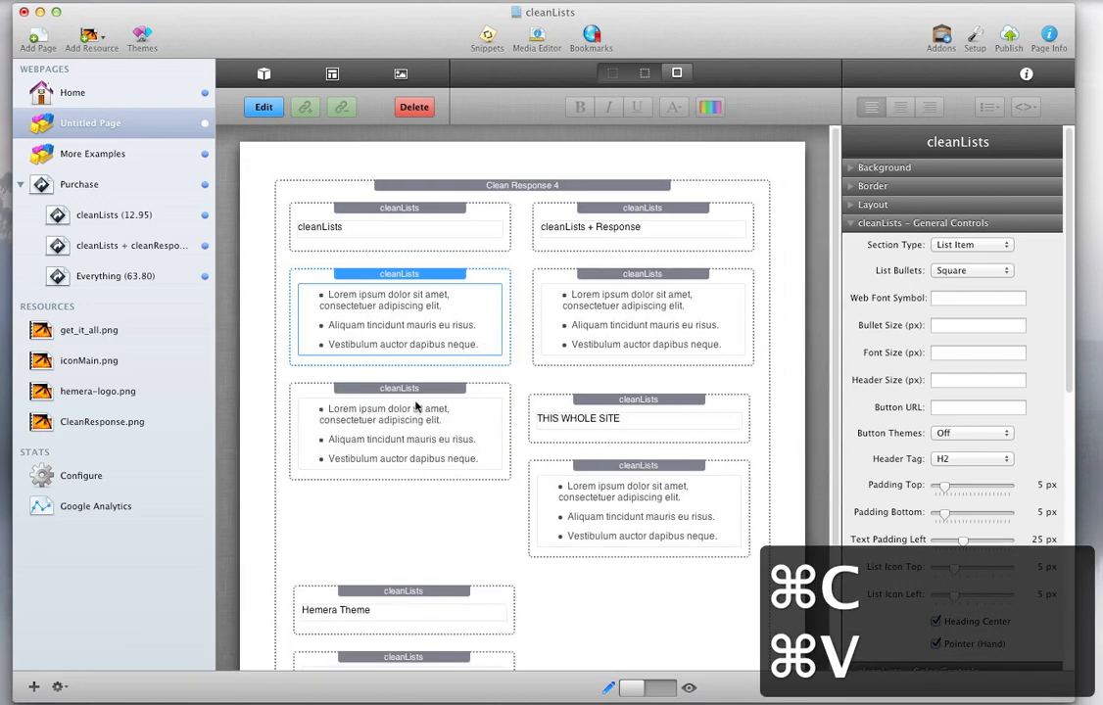
{"action": "left_click_drag", "start_coordinate": [416, 406], "coordinate": [453, 368]}
{"action": "double_click", "coordinate": [438, 404]}
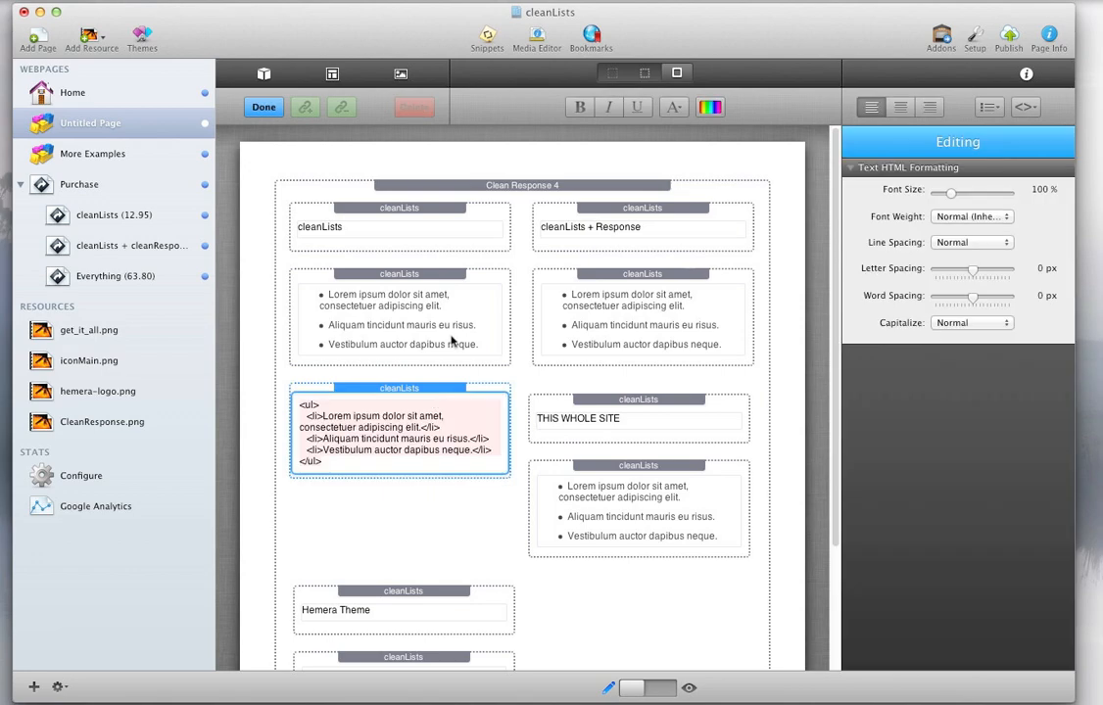
{"action": "left_click", "coordinate": [479, 362]}
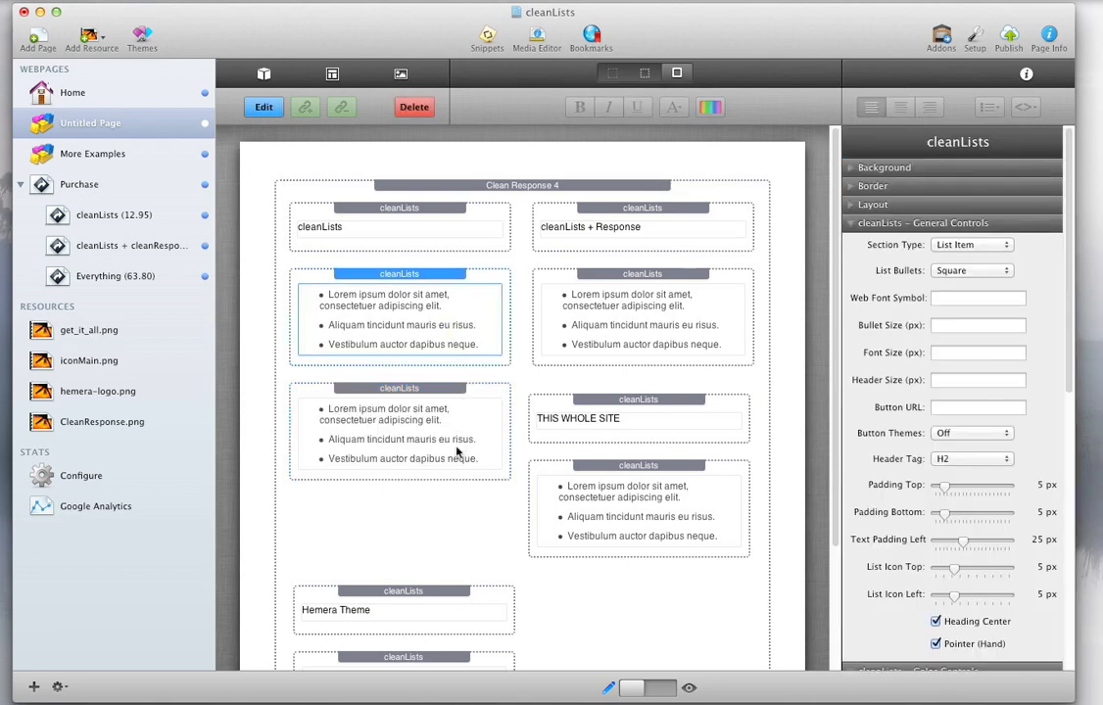
- Add a fourth item to the list beneath "cleanLists + Response" by duplicating its "Vestibulum auctor dapibus neque." line, including the li tags
{"action": "left_click", "coordinate": [593, 351]}
{"action": "double_click", "coordinate": [615, 352]}
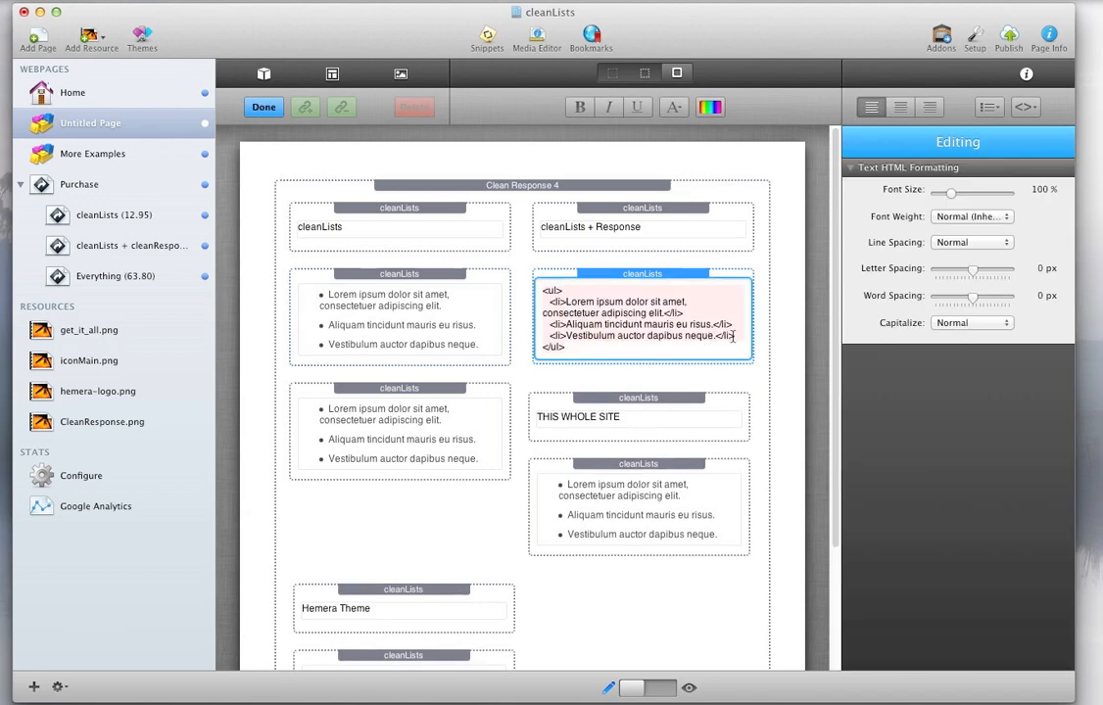
{"action": "left_click_drag", "start_coordinate": [734, 336], "coordinate": [547, 336]}
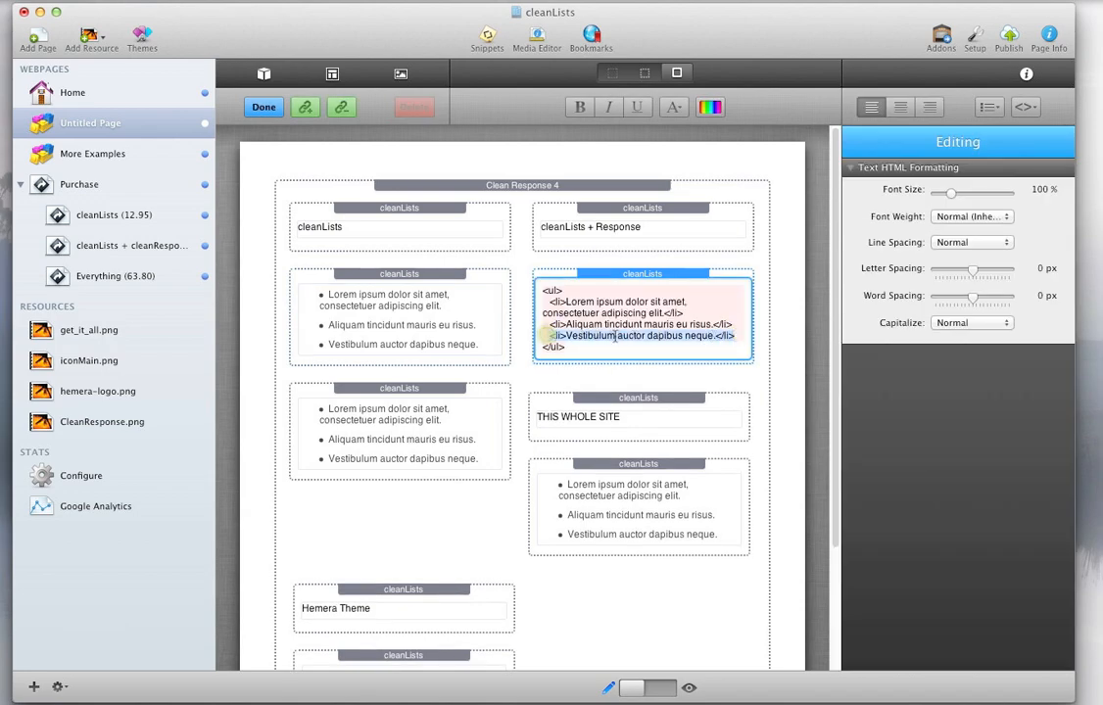
{"action": "key", "text": "super+c"}
{"action": "left_click", "coordinate": [736, 336]}
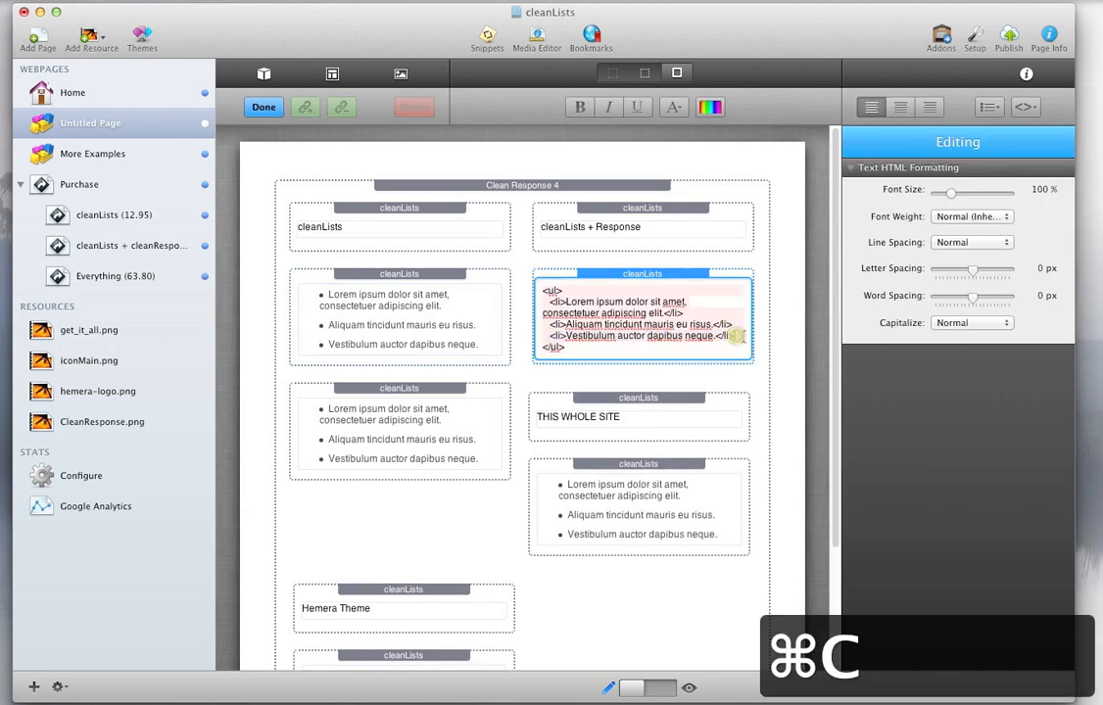
{"action": "key", "text": "Return"}
{"action": "key", "text": "super+v"}
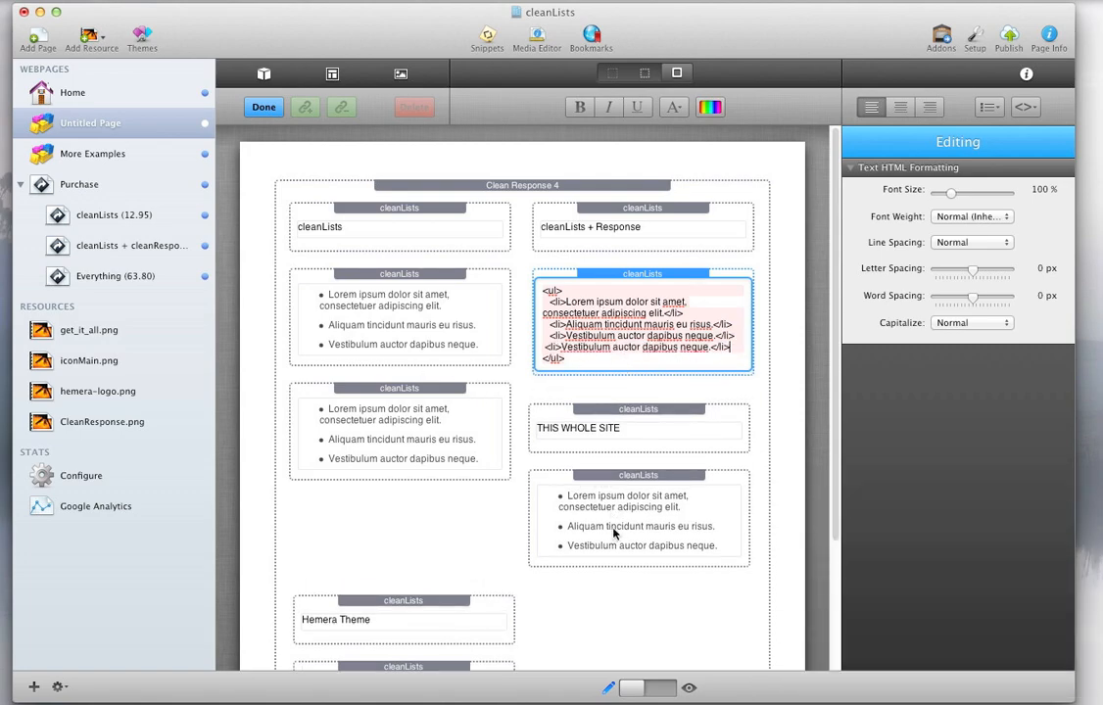
{"action": "left_click", "coordinate": [571, 524]}
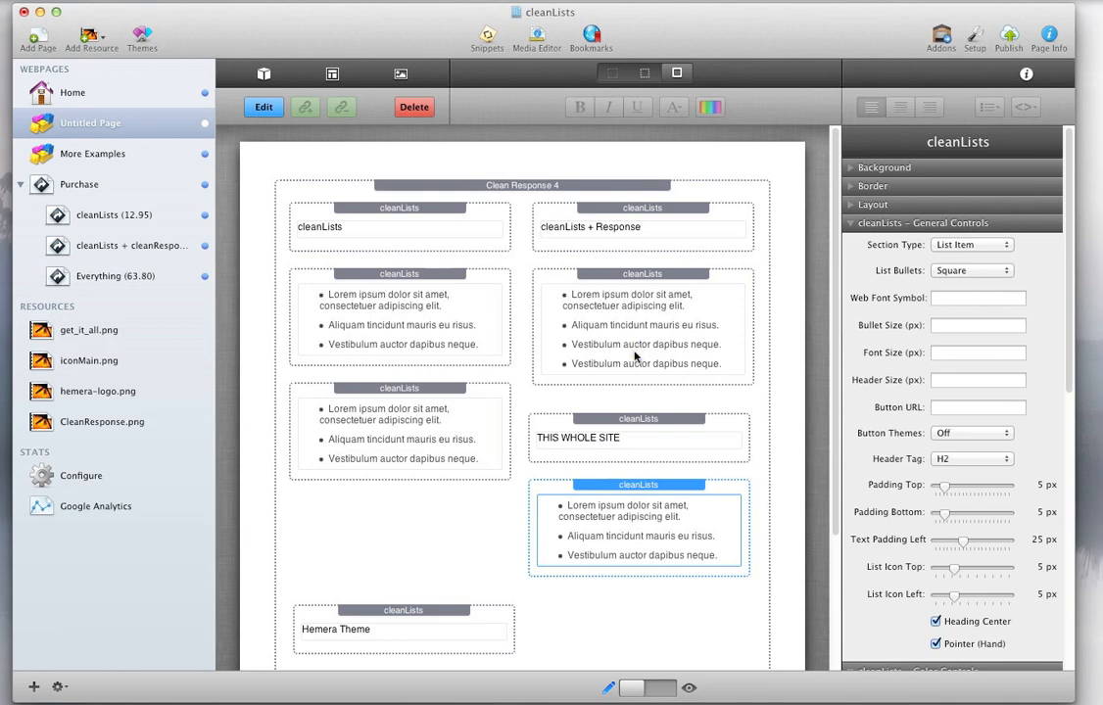
- Duplicate the four-item list stack beneath "cleanLists + Response" directly below the original
{"action": "left_click", "coordinate": [635, 358]}
{"action": "key", "text": "super+c"}
{"action": "key", "text": "super+v"}
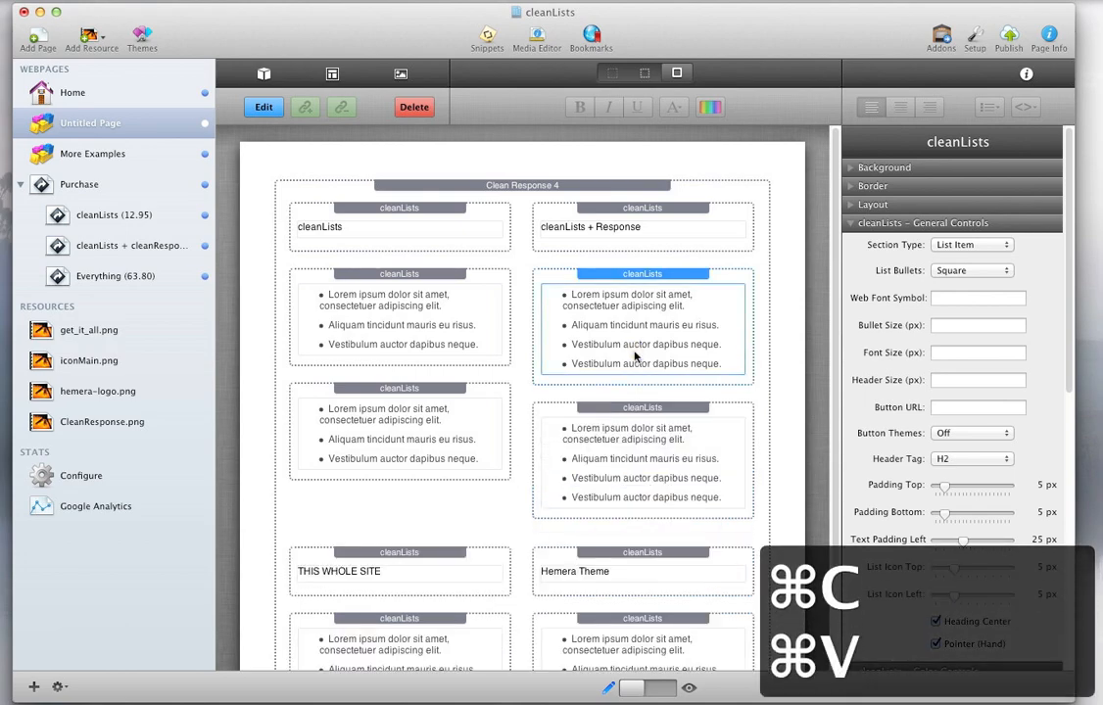
- Delete the "Lorem ipsum" and "Aliquam tincidunt" items from the second list stack beneath "cleanLists + Response", keeping the two "Vestibulum" items
{"action": "double_click", "coordinate": [604, 460]}
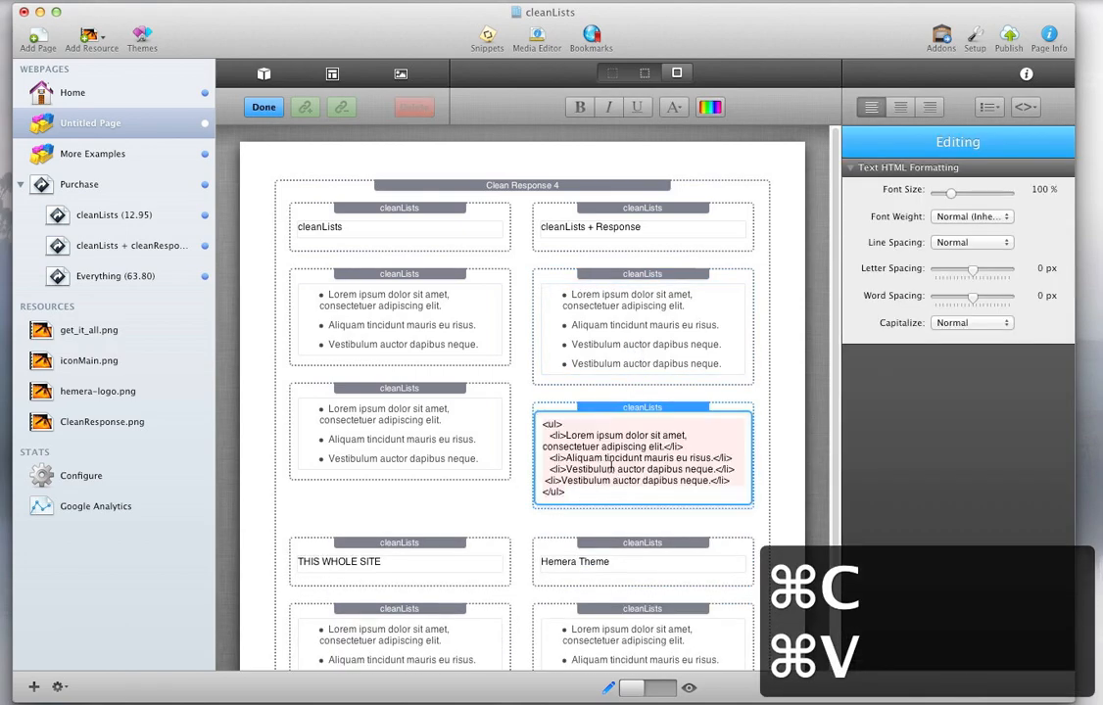
{"action": "left_click_drag", "start_coordinate": [737, 458], "coordinate": [544, 435]}
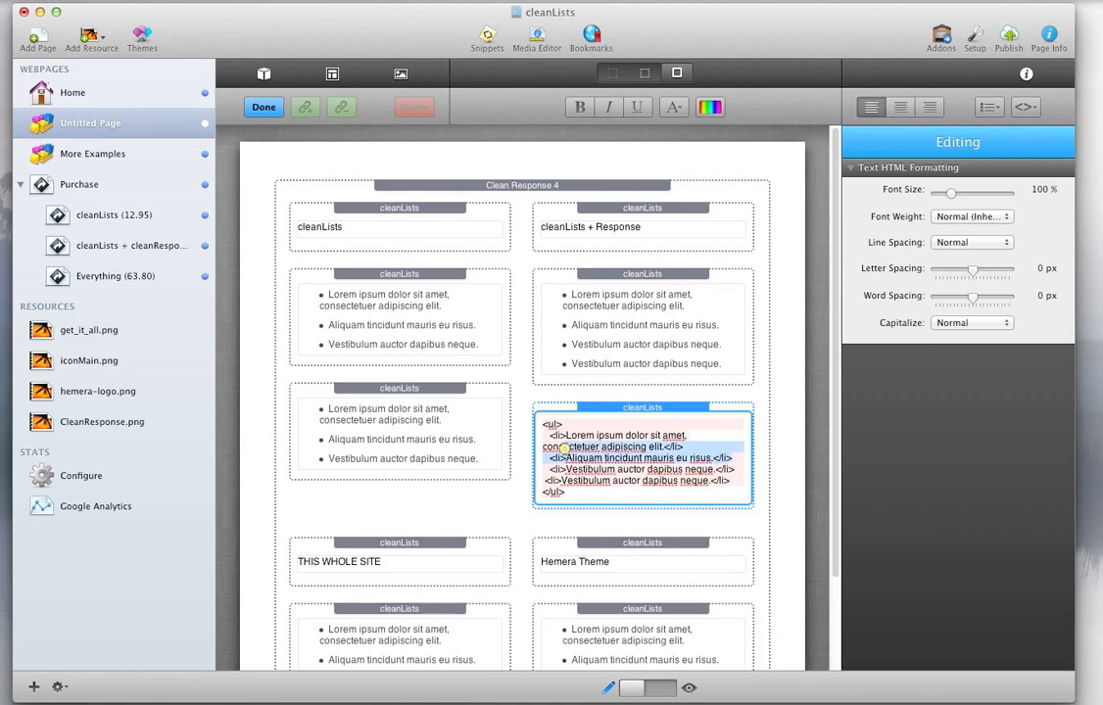
{"action": "key", "text": "BackSpace"}
{"action": "key", "text": "BackSpace"}
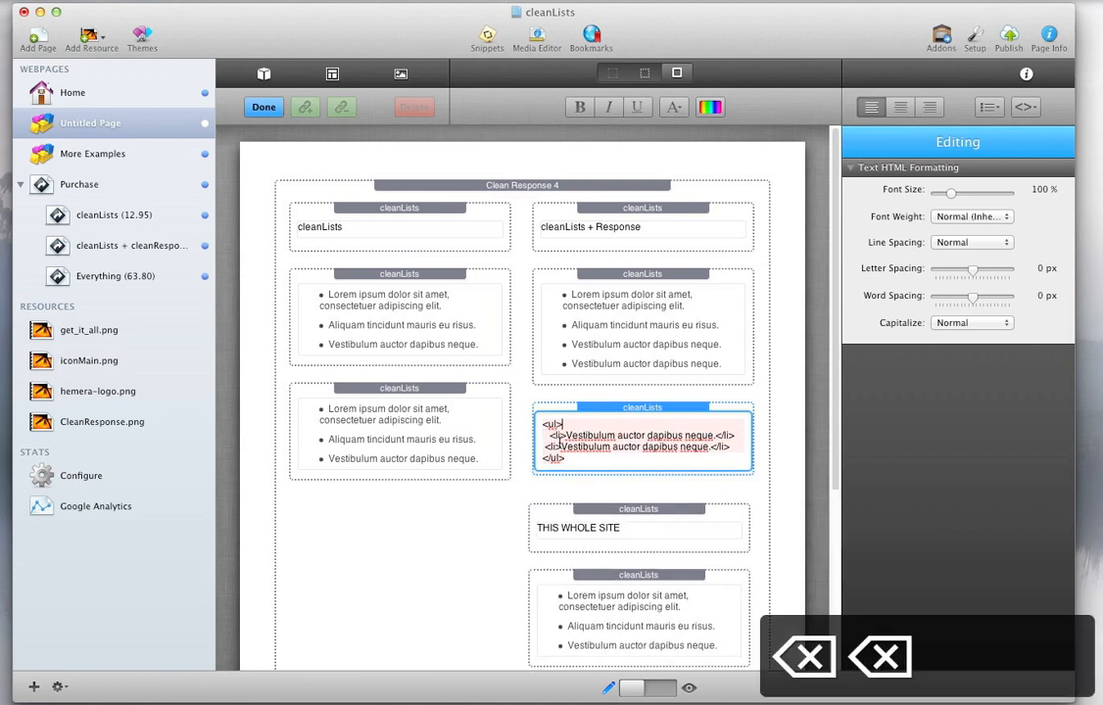
{"action": "left_click", "coordinate": [606, 487]}
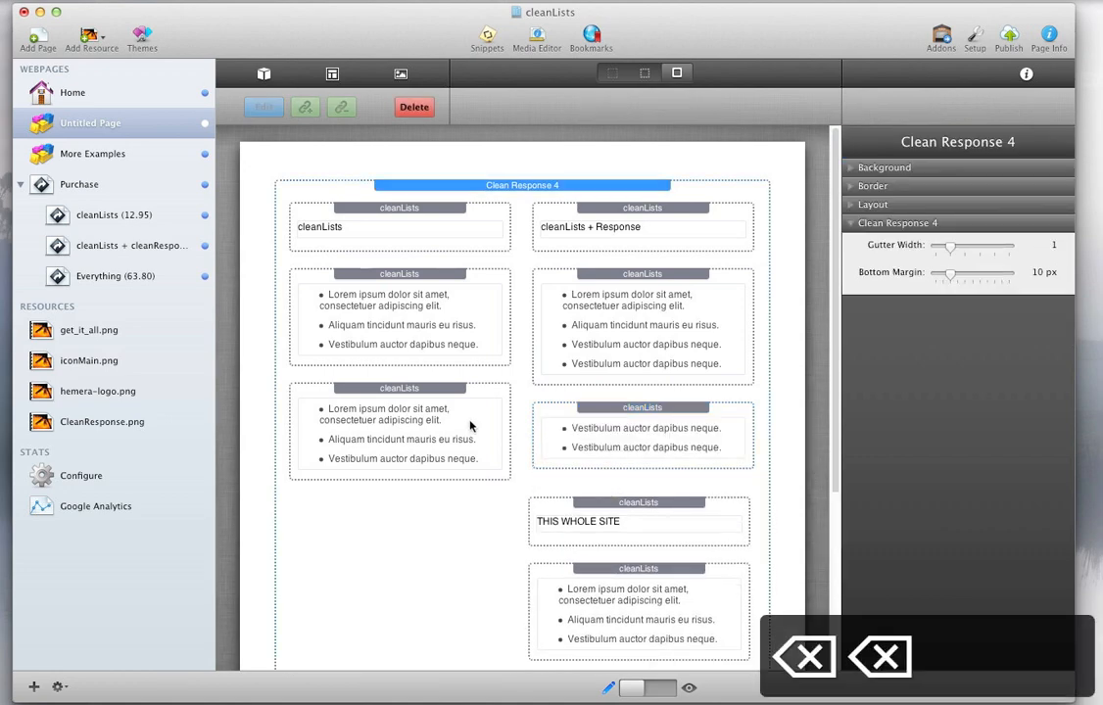
- Extend the list beneath "Hemera Theme" to six items by pasting a copy of its three li lines after the last one
{"action": "scroll", "coordinate": [471, 426], "scroll_direction": "down", "scroll_amount": 5}
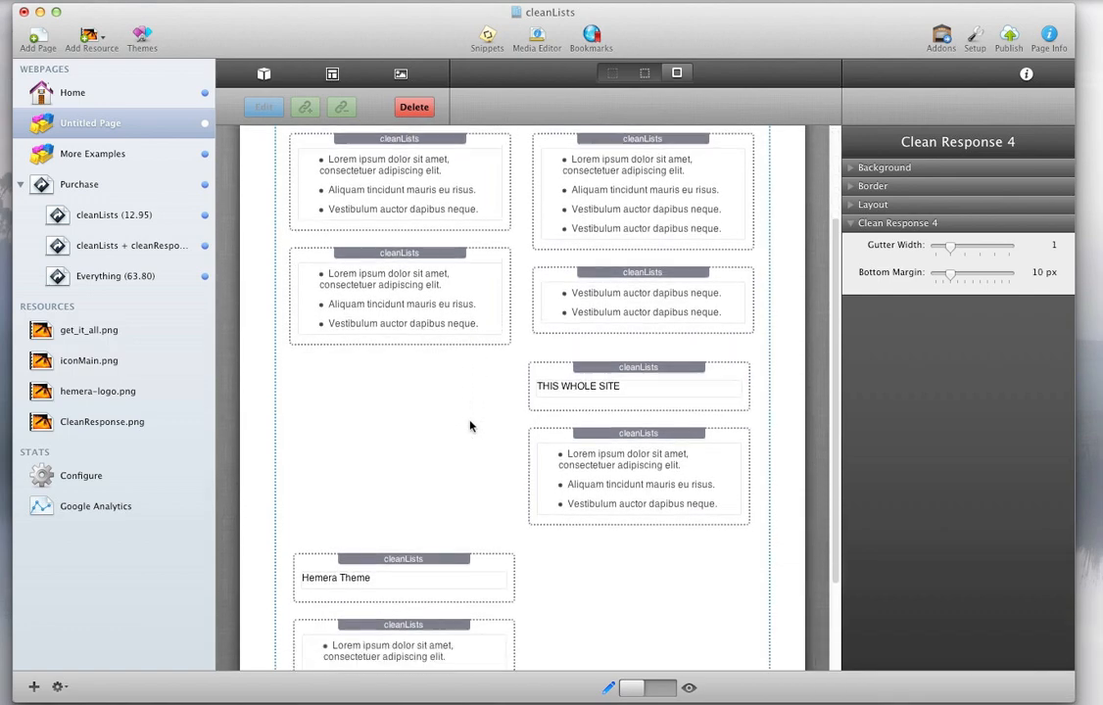
{"action": "scroll", "coordinate": [470, 427], "scroll_direction": "down", "scroll_amount": 3}
{"action": "left_click", "coordinate": [389, 530]}
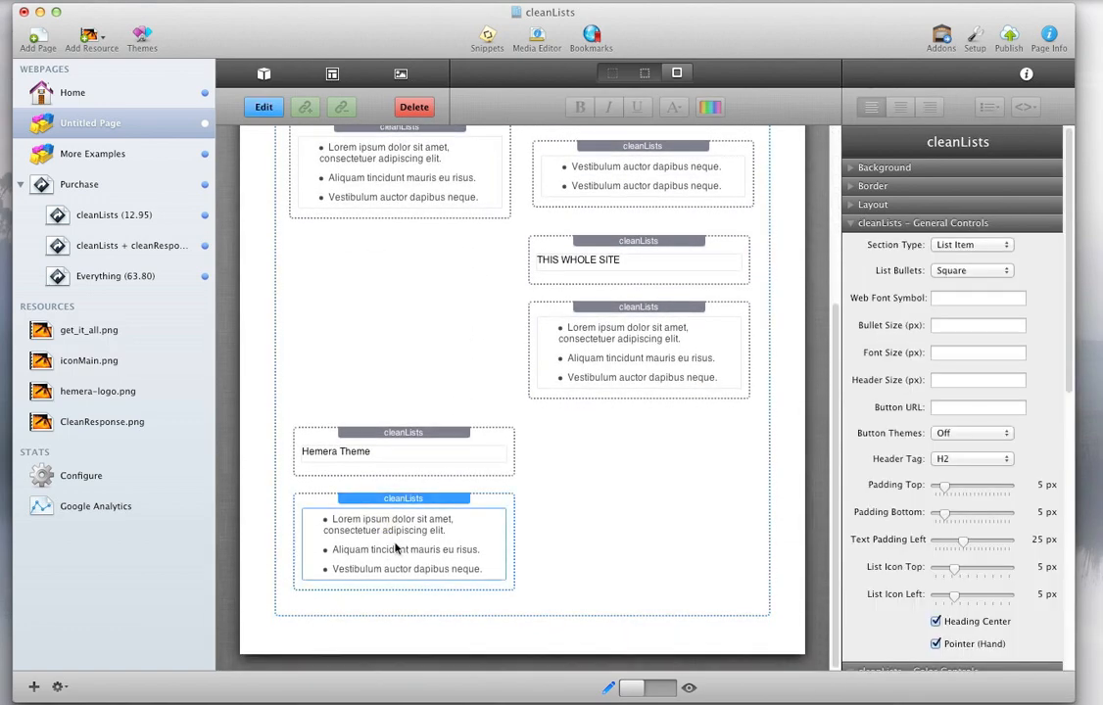
{"action": "double_click", "coordinate": [389, 530]}
{"action": "left_click_drag", "start_coordinate": [484, 559], "coordinate": [309, 529]}
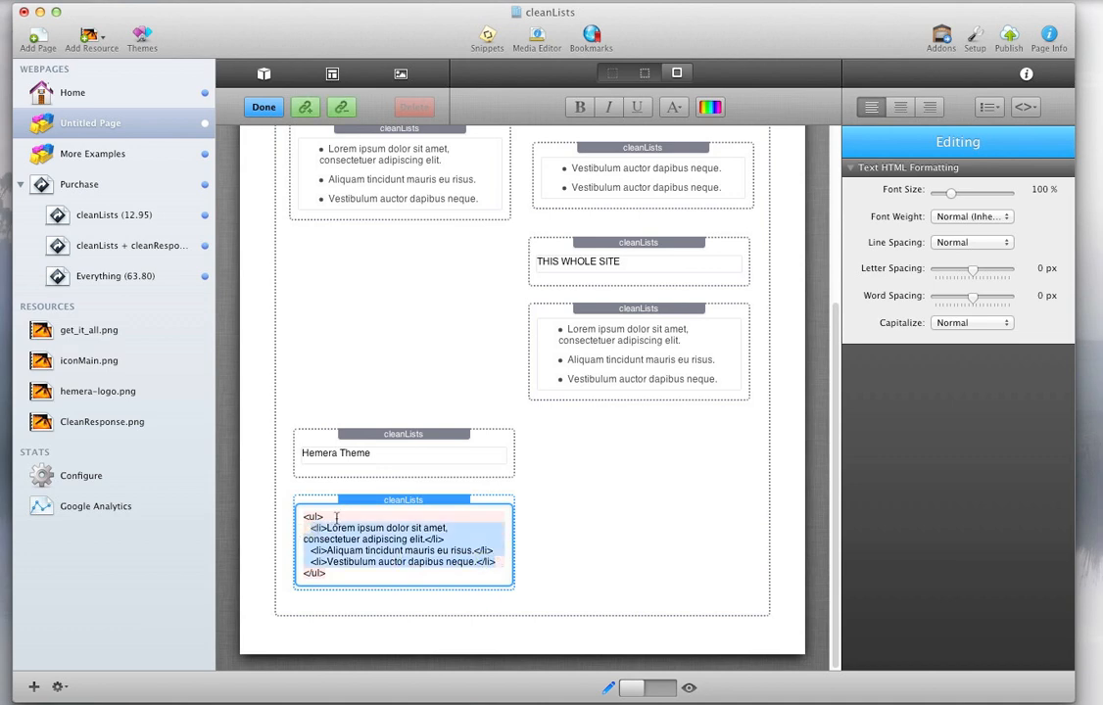
{"action": "key", "text": "super+c"}
{"action": "left_click", "coordinate": [484, 561]}
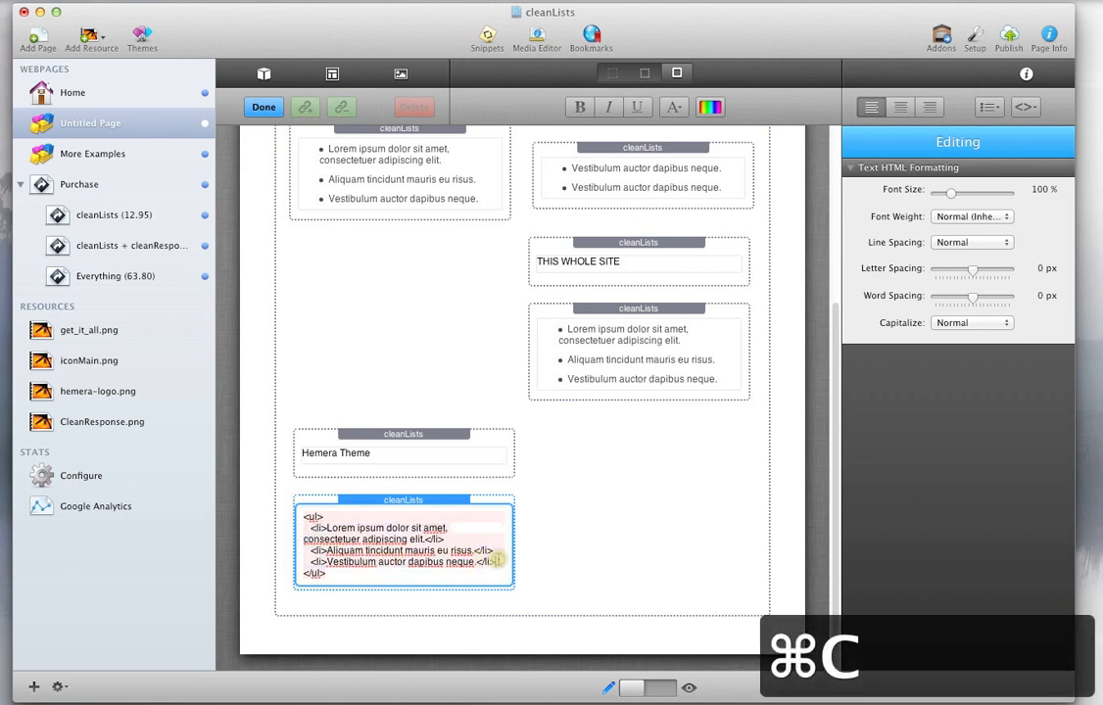
{"action": "key", "text": "Return"}
{"action": "key", "text": "super+v"}
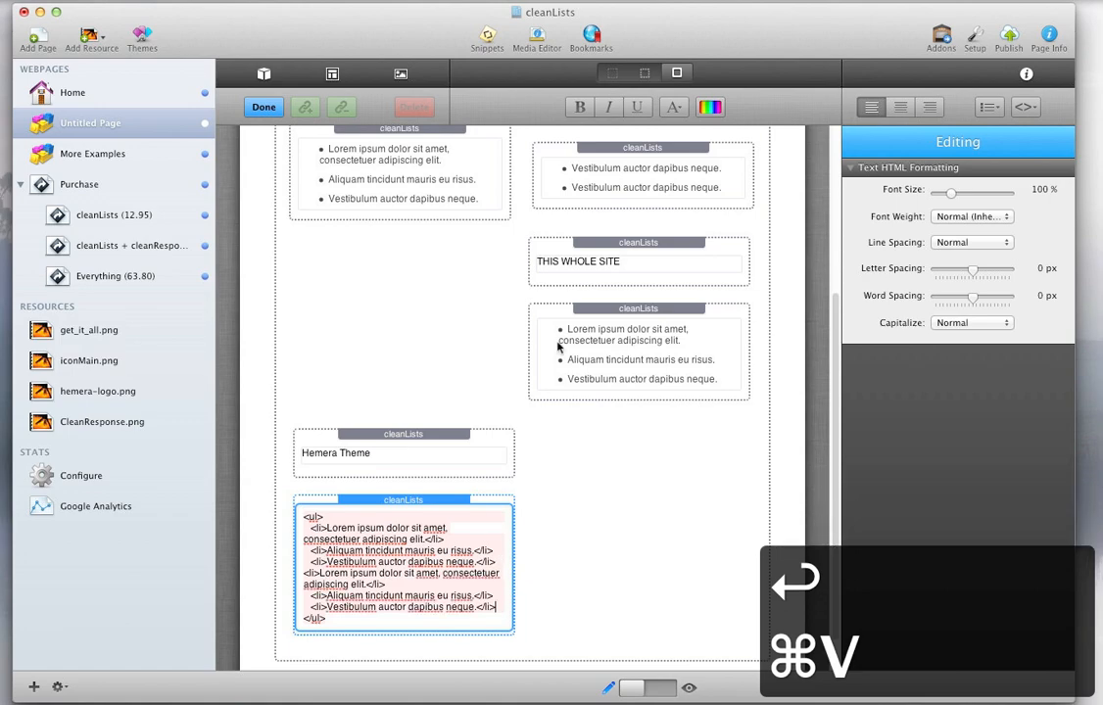
{"action": "left_click", "coordinate": [611, 361]}
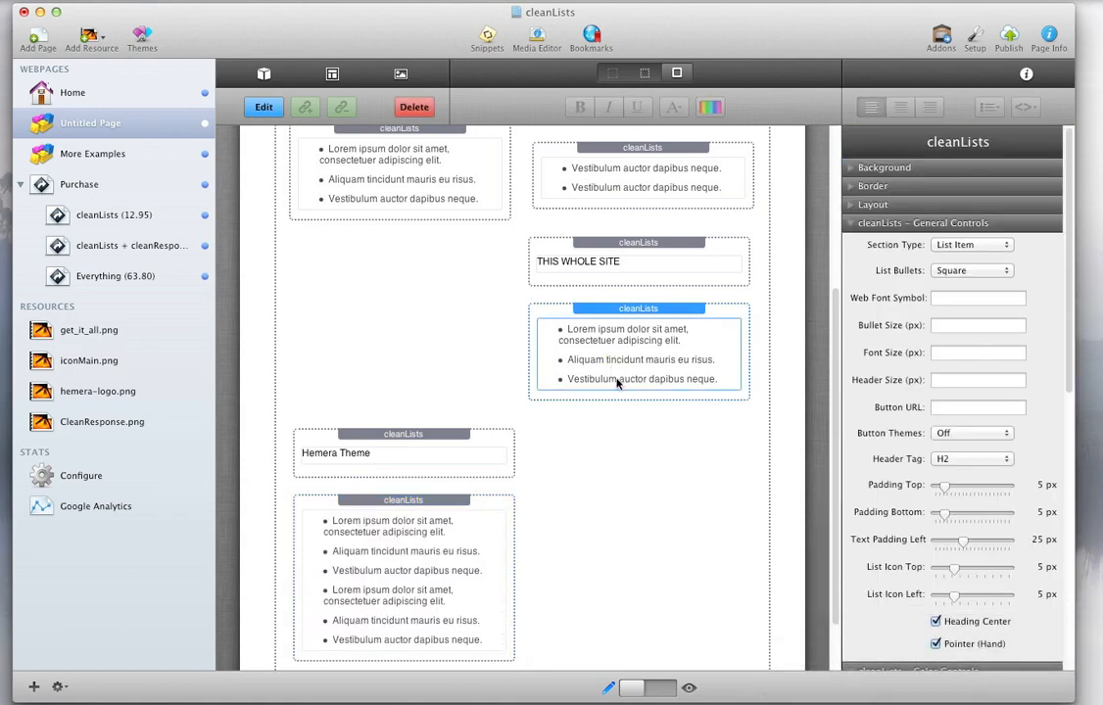
- Replace the items in the list beneath "THIS WHOLE SITE" with the six li items copied from the "Hemera Theme" list
{"action": "double_click", "coordinate": [470, 533]}
{"action": "left_click", "coordinate": [467, 590]}
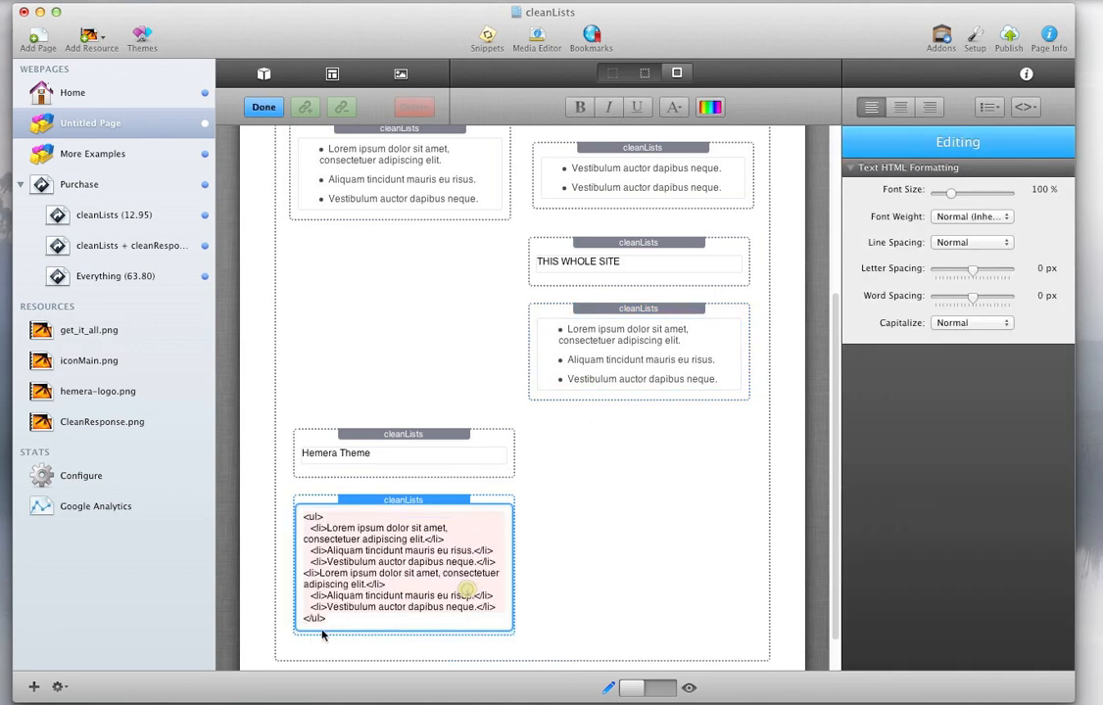
{"action": "left_click", "coordinate": [335, 617]}
{"action": "left_click_drag", "start_coordinate": [500, 609], "coordinate": [311, 529]}
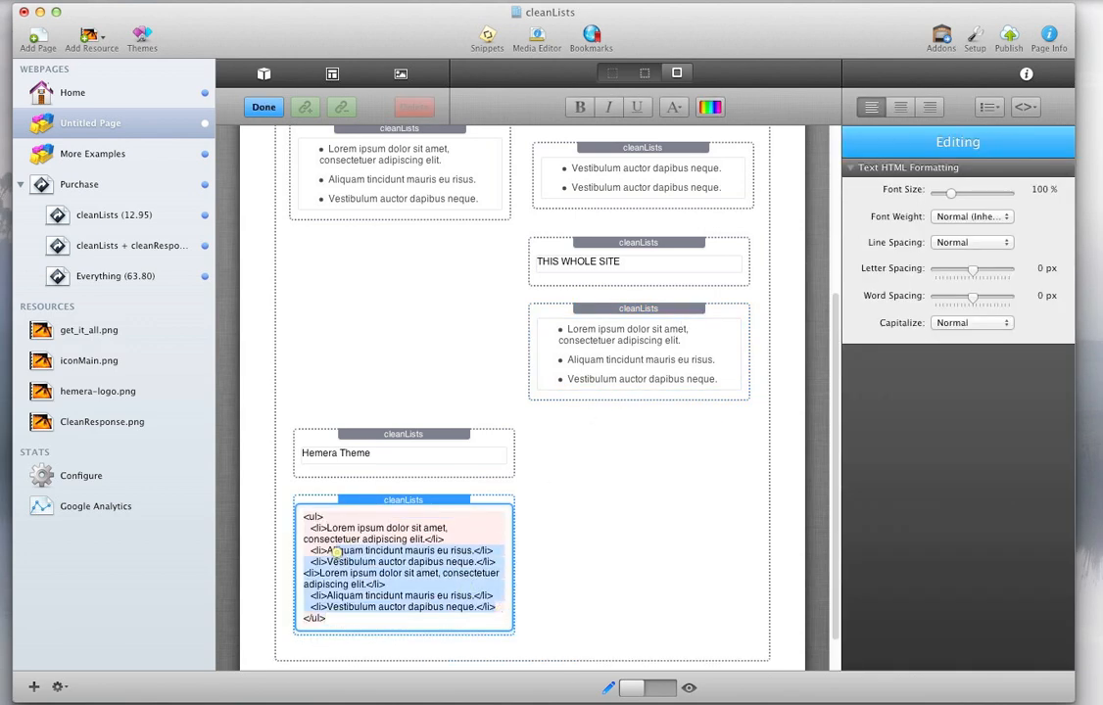
{"action": "key", "text": "super+c"}
{"action": "left_click", "coordinate": [678, 362]}
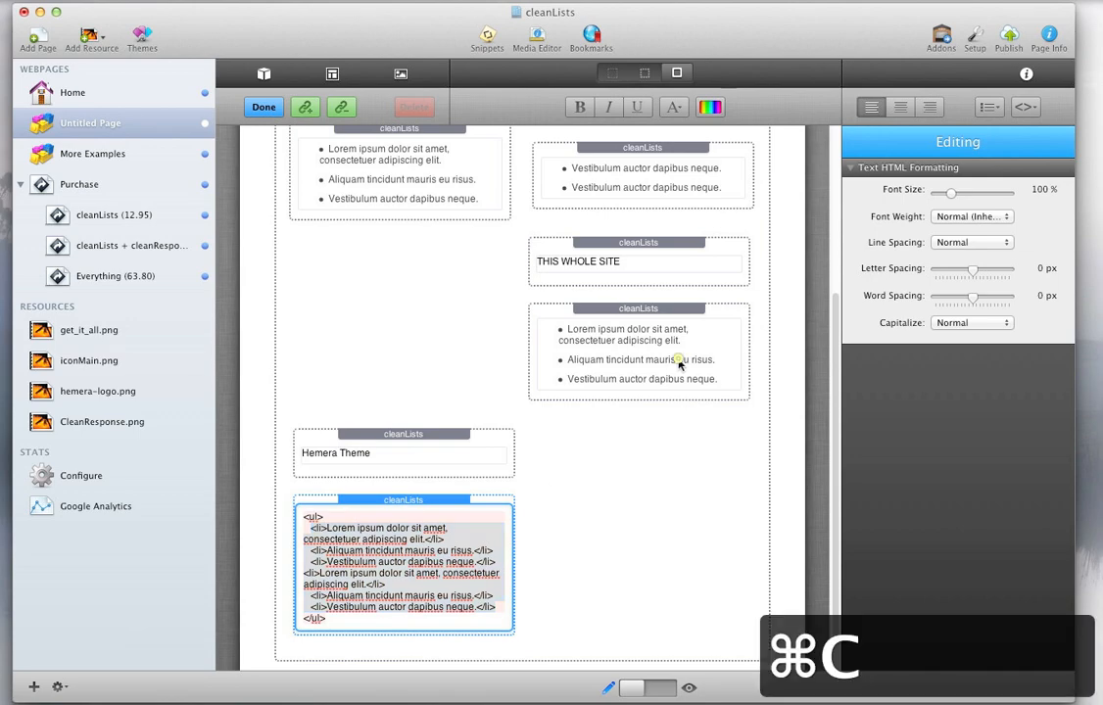
{"action": "left_click", "coordinate": [679, 362]}
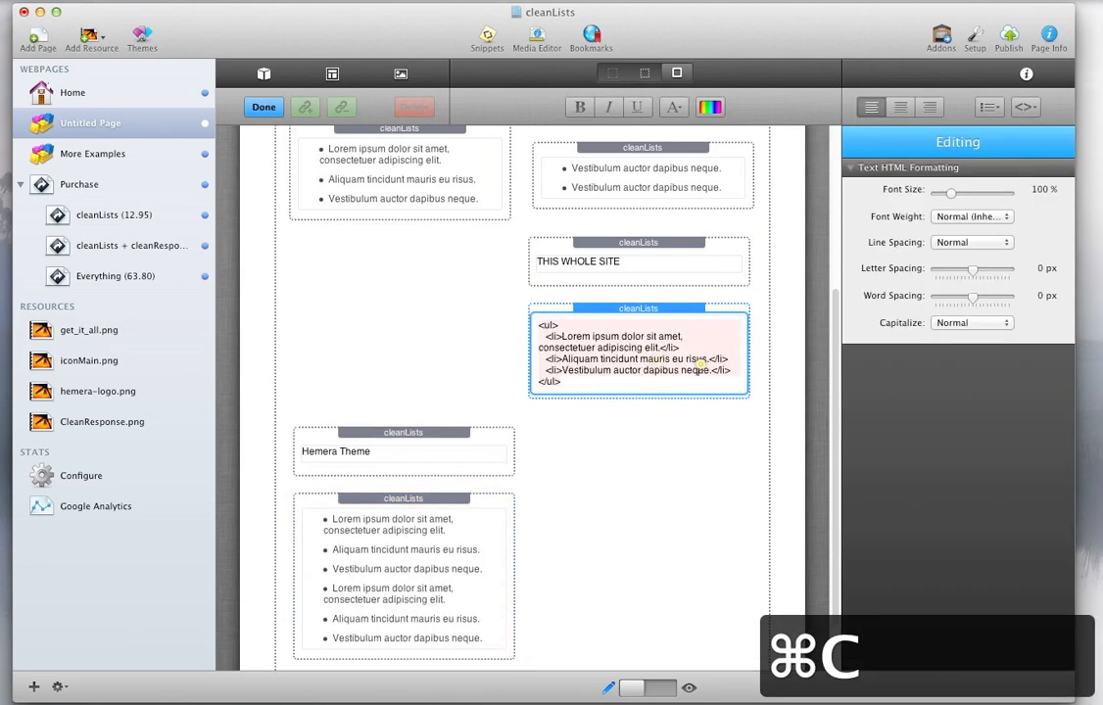
{"action": "left_click_drag", "start_coordinate": [730, 371], "coordinate": [550, 336]}
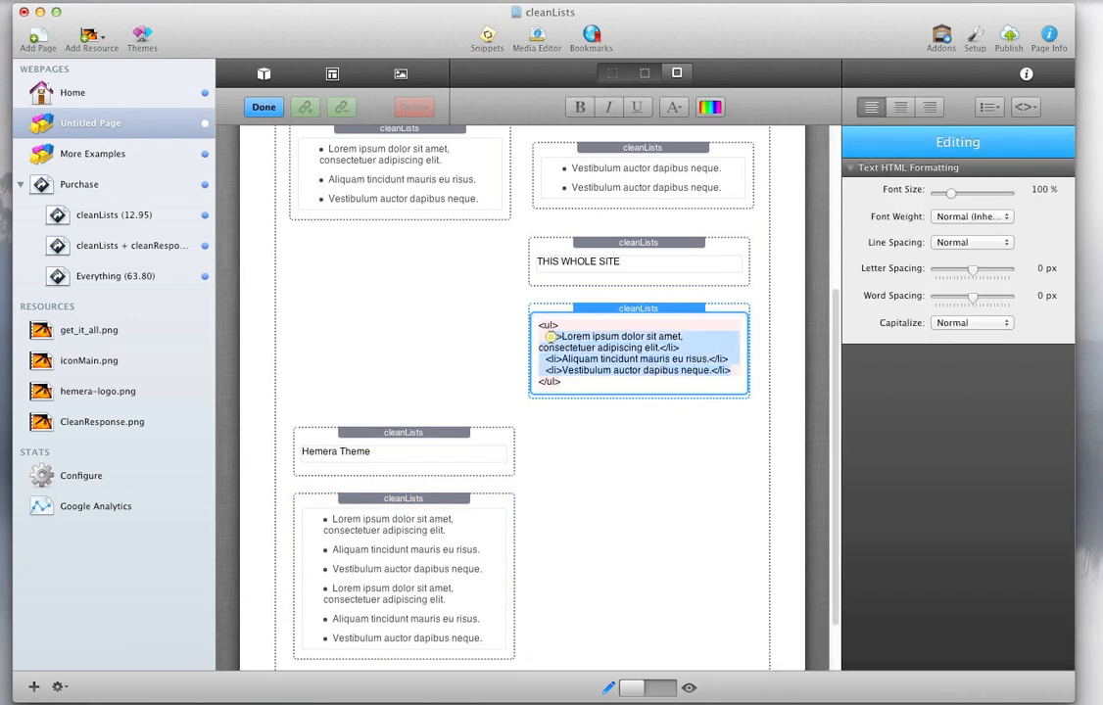
{"action": "key", "text": "super+v"}
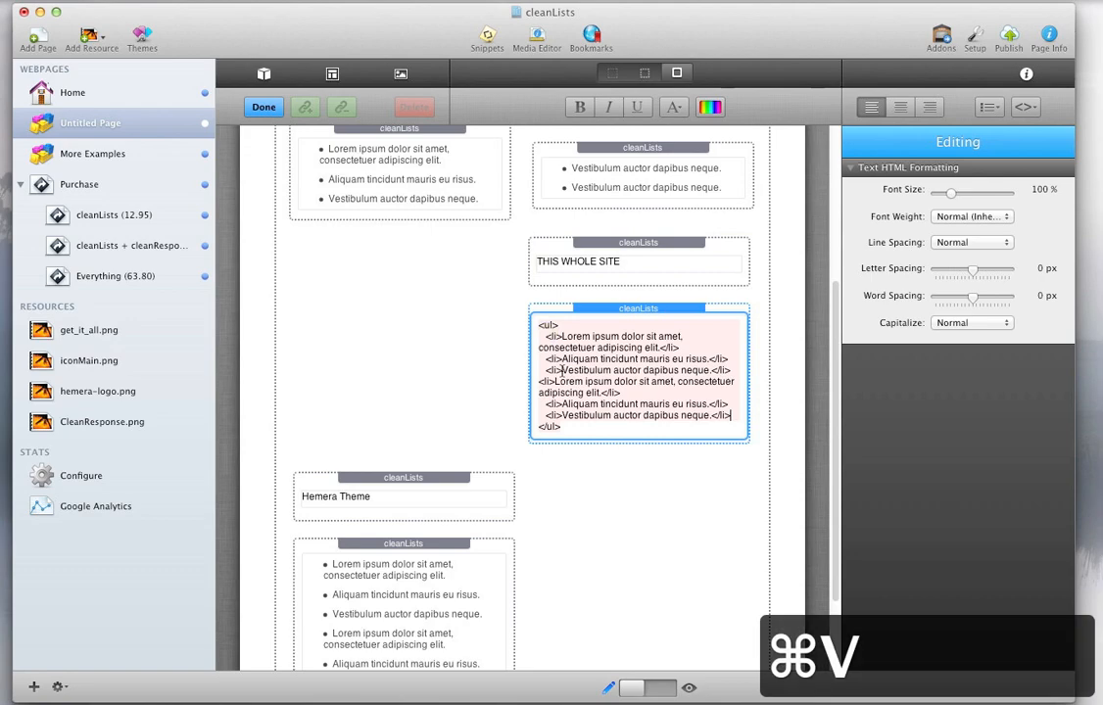
- Delete the last "Vestibulum auctor dapibus neque." item from the list beneath "Hemera Theme"
{"action": "left_click", "coordinate": [431, 596]}
{"action": "scroll", "coordinate": [457, 573], "scroll_direction": "down", "scroll_amount": 3}
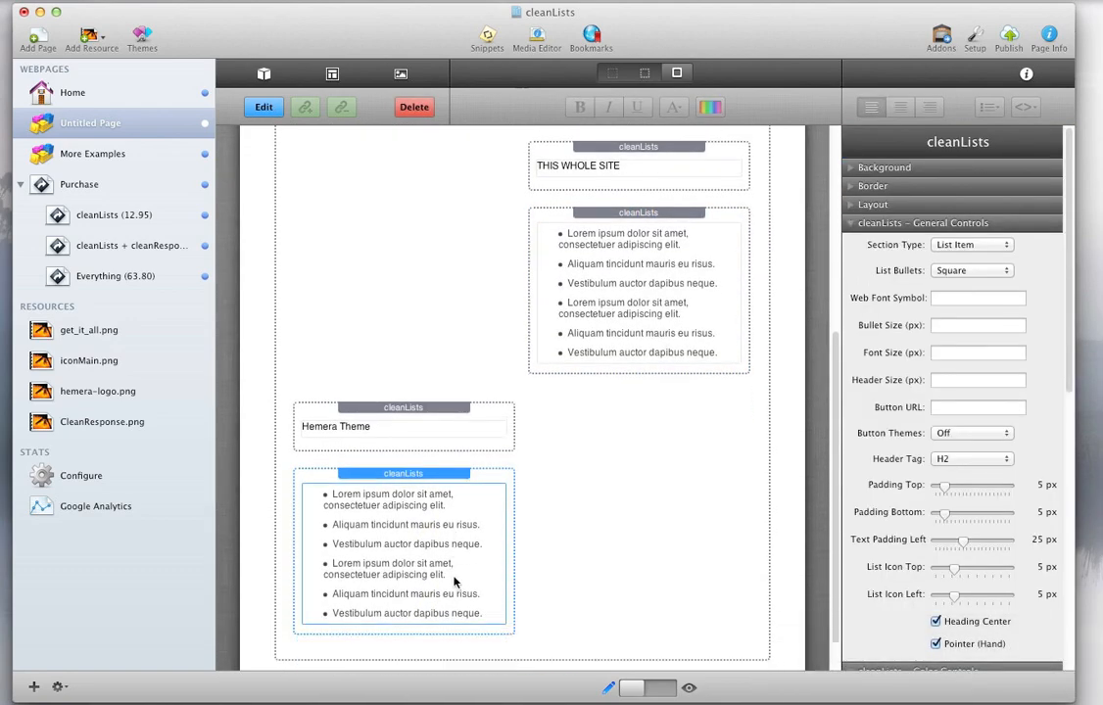
{"action": "double_click", "coordinate": [457, 555]}
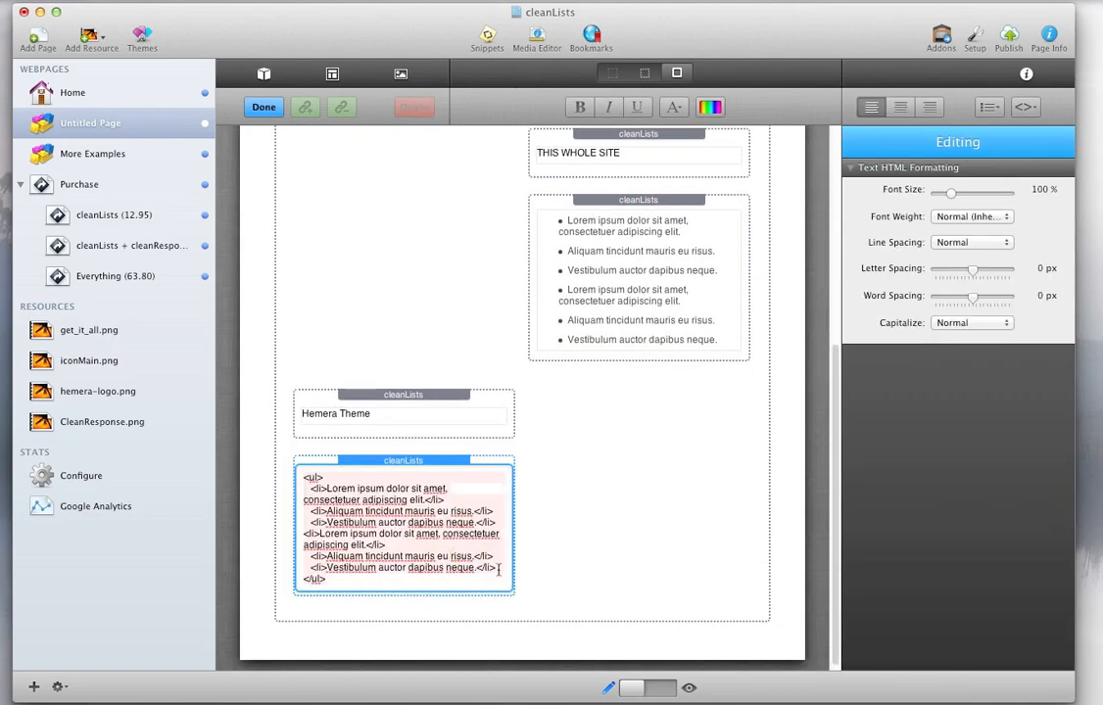
{"action": "left_click_drag", "start_coordinate": [497, 567], "coordinate": [304, 567]}
{"action": "key", "text": "BackSpace"}
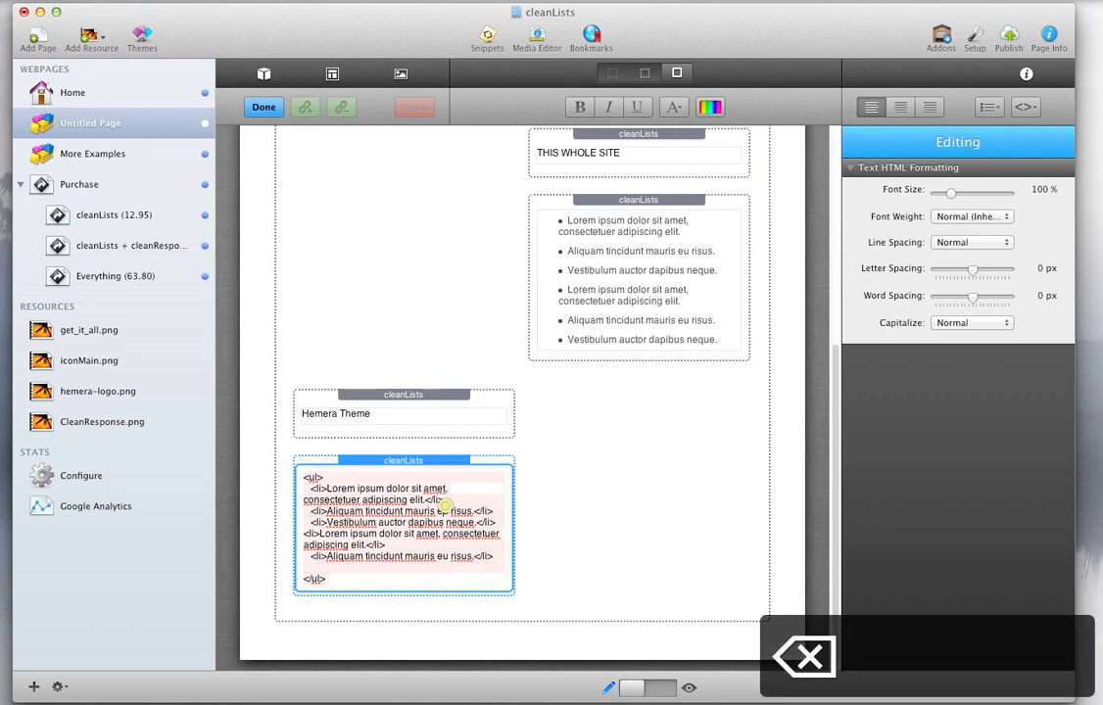
{"action": "left_click", "coordinate": [519, 510]}
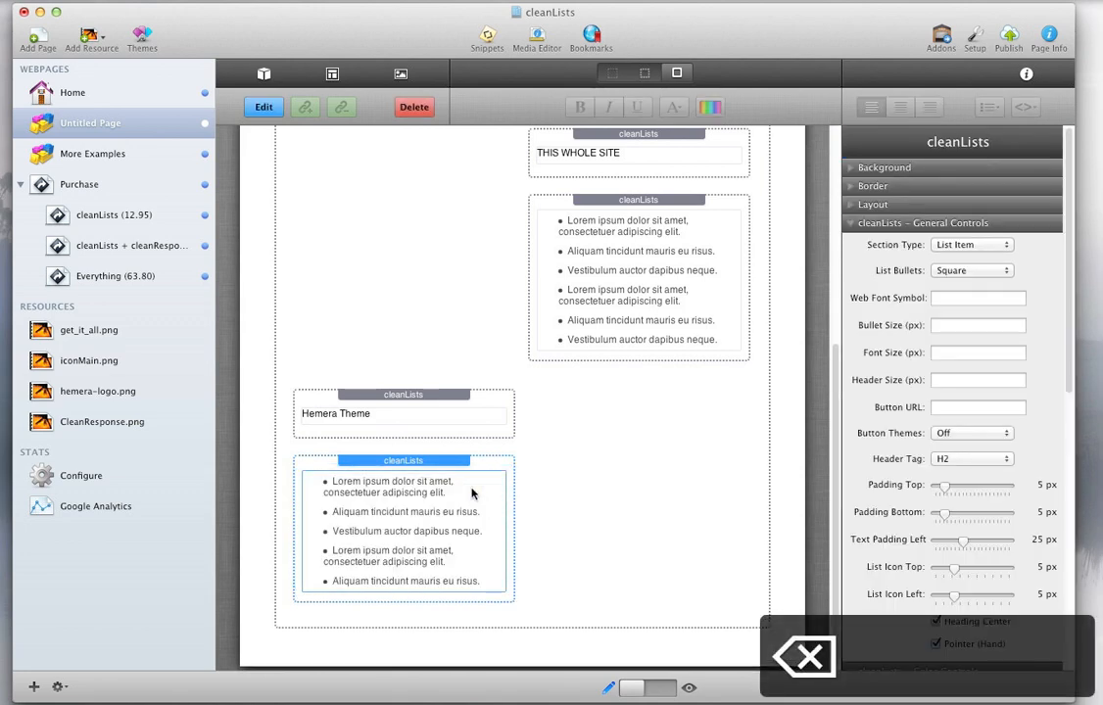
- Duplicate the five-item "Hemera Theme" list stack directly below the original
{"action": "key", "text": "super+c"}
{"action": "key", "text": "super+v"}
{"action": "scroll", "coordinate": [446, 578], "scroll_direction": "down", "scroll_amount": 3}
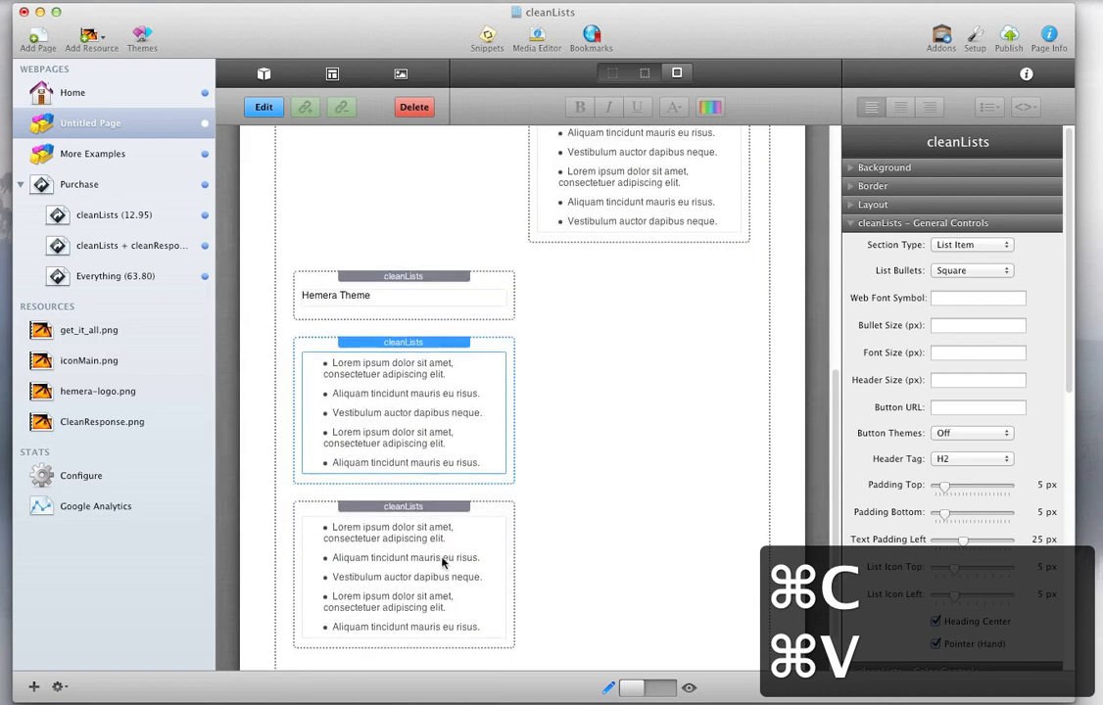
- Delete the first four items from the second "Hemera Theme" list stack, keeping only the last "Aliquam tincidunt mauris eu risus." item
{"action": "left_click", "coordinate": [441, 557]}
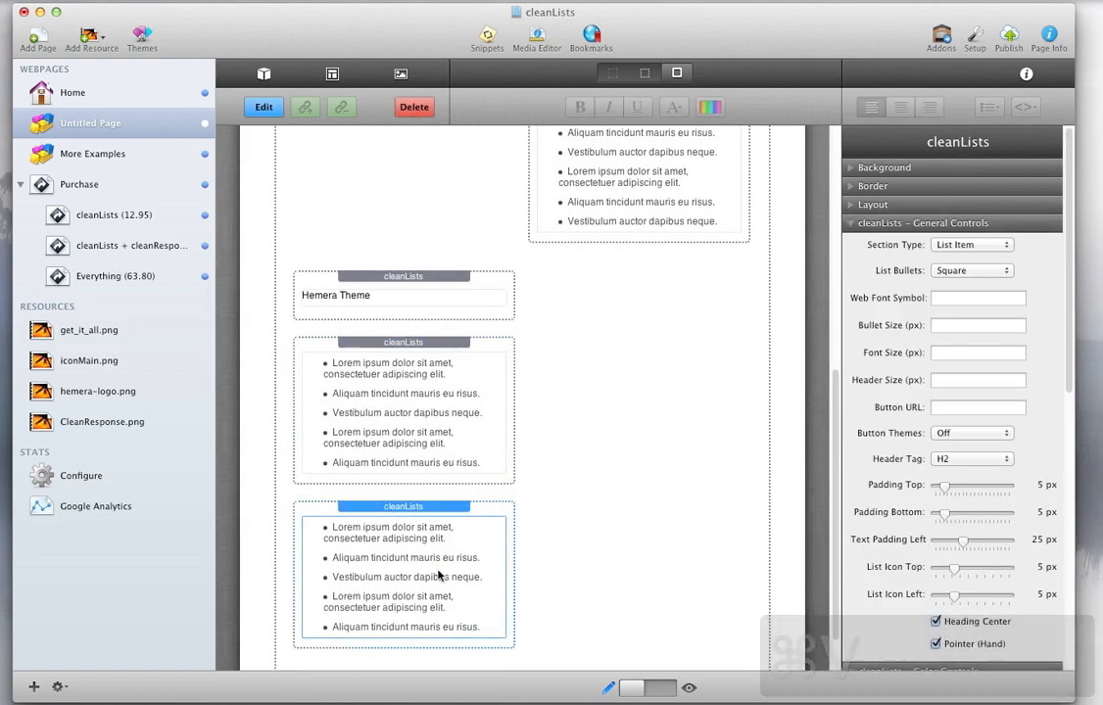
{"action": "double_click", "coordinate": [447, 565]}
{"action": "left_click_drag", "start_coordinate": [408, 591], "coordinate": [305, 530]}
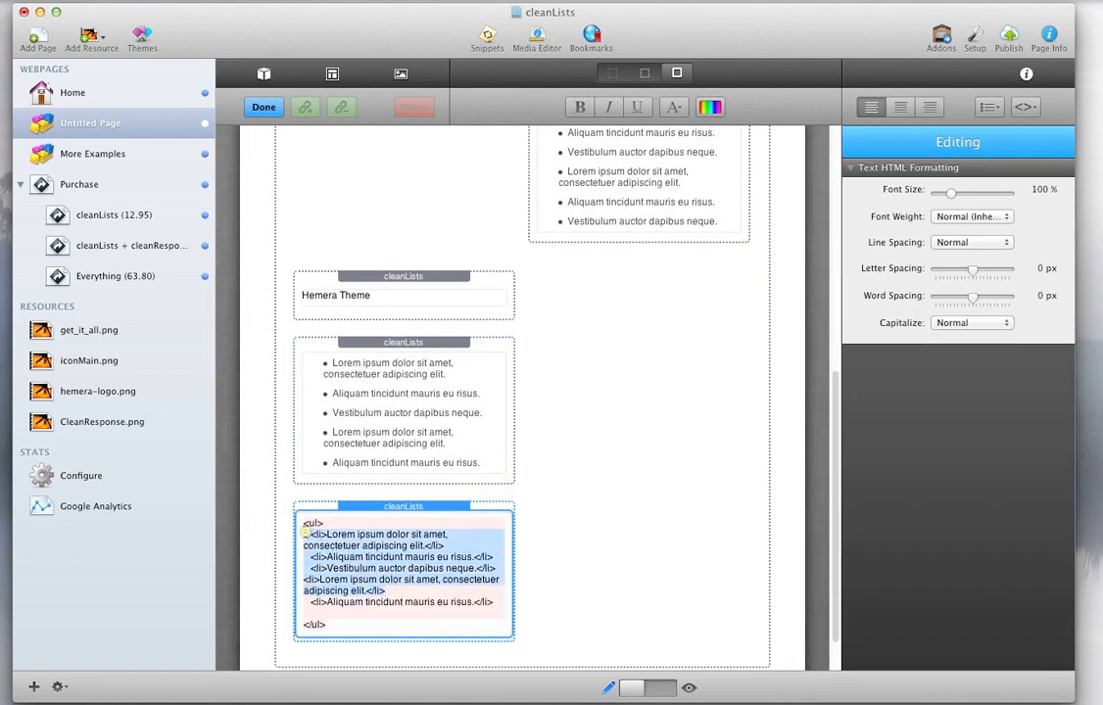
{"action": "key", "text": "BackSpace"}
{"action": "key", "text": "BackSpace"}
{"action": "key", "text": "BackSpace"}
{"action": "key", "text": "BackSpace"}
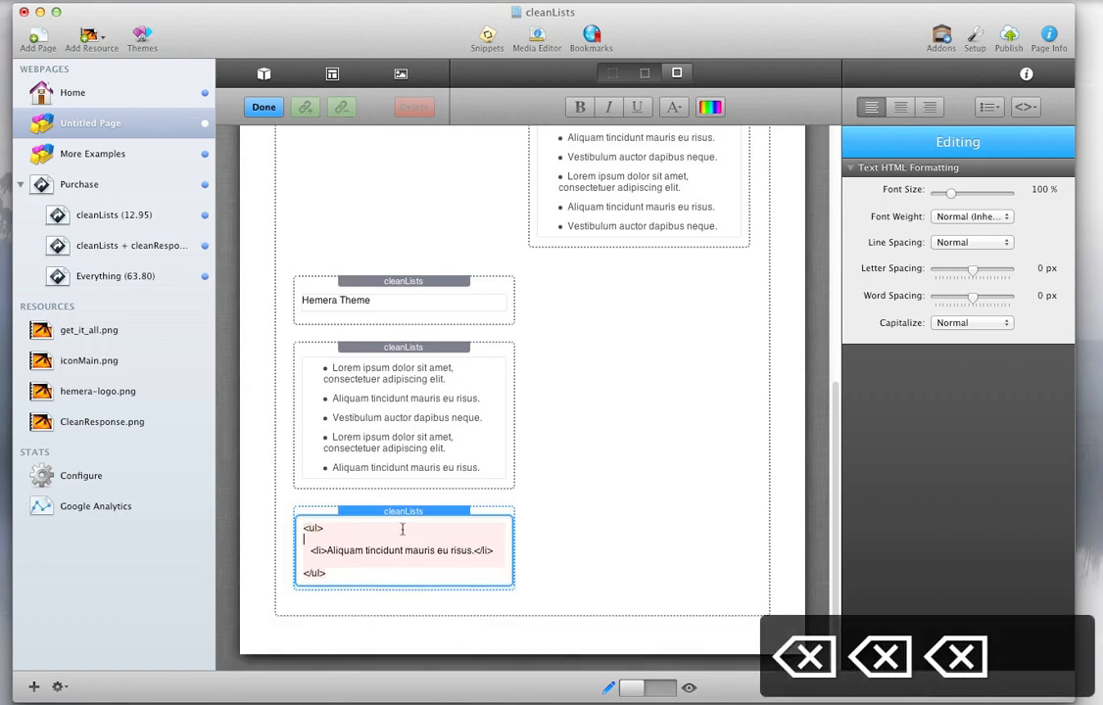
{"action": "left_click", "coordinate": [549, 472]}
- Open the Home page and examine the list stack settings in the first column of its Pricing Table Demonstration
{"action": "scroll", "coordinate": [493, 460], "scroll_direction": "up", "scroll_amount": 10}
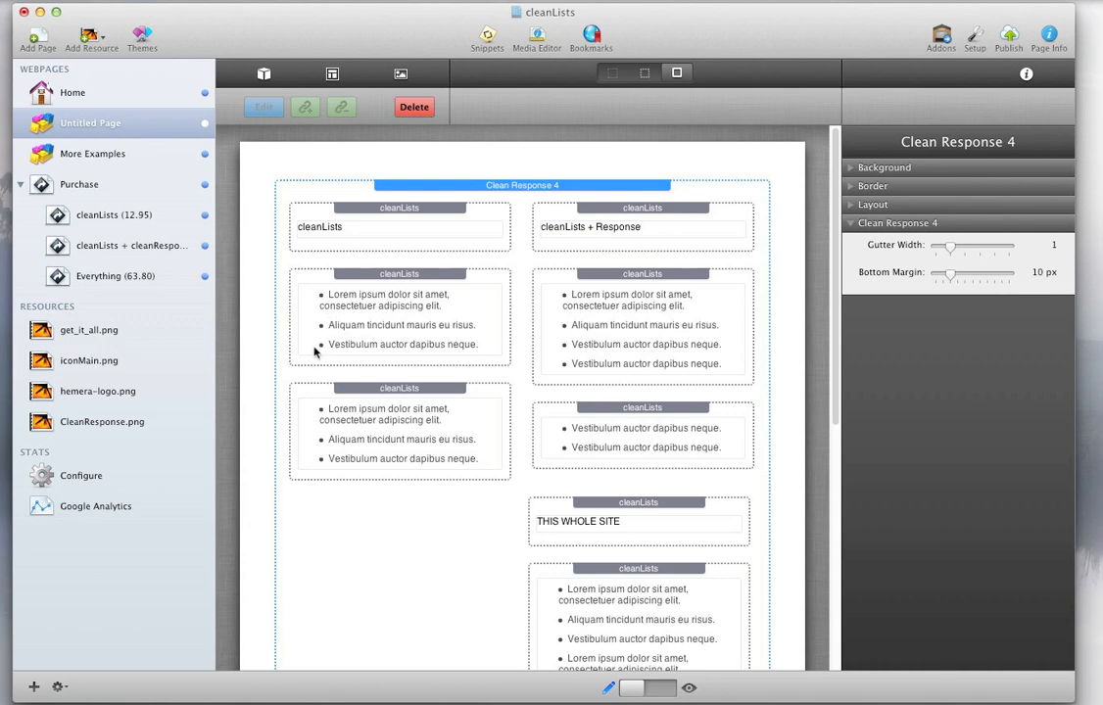
{"action": "left_click", "coordinate": [101, 97]}
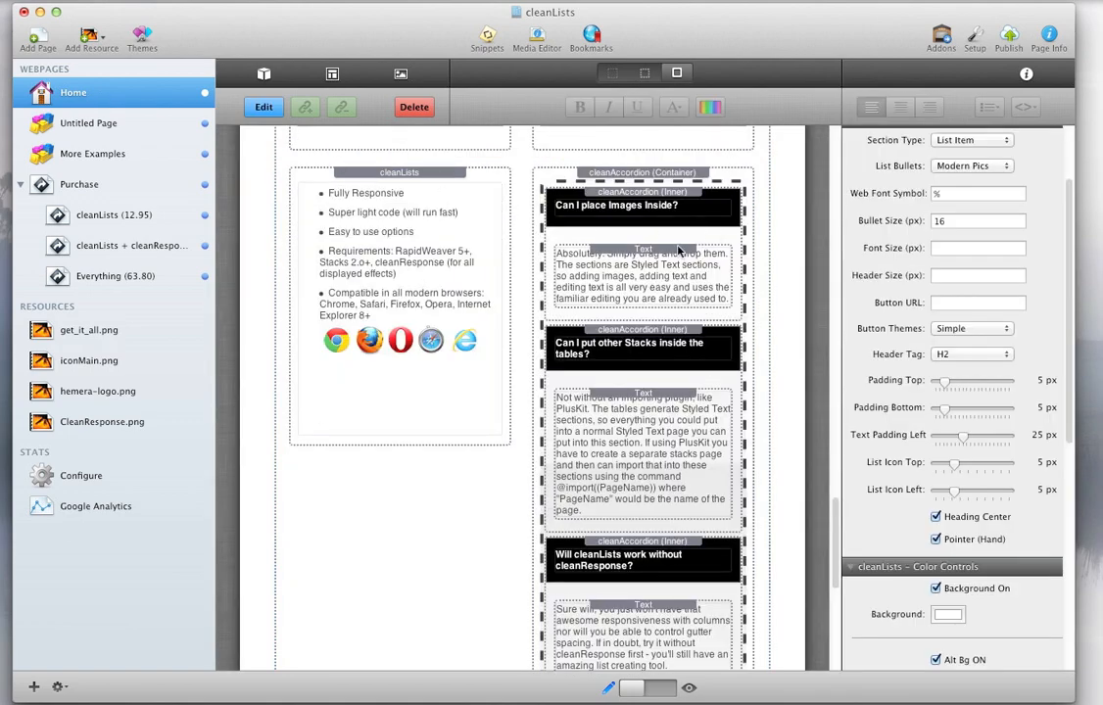
{"action": "scroll", "coordinate": [510, 323], "scroll_direction": "up", "scroll_amount": 10}
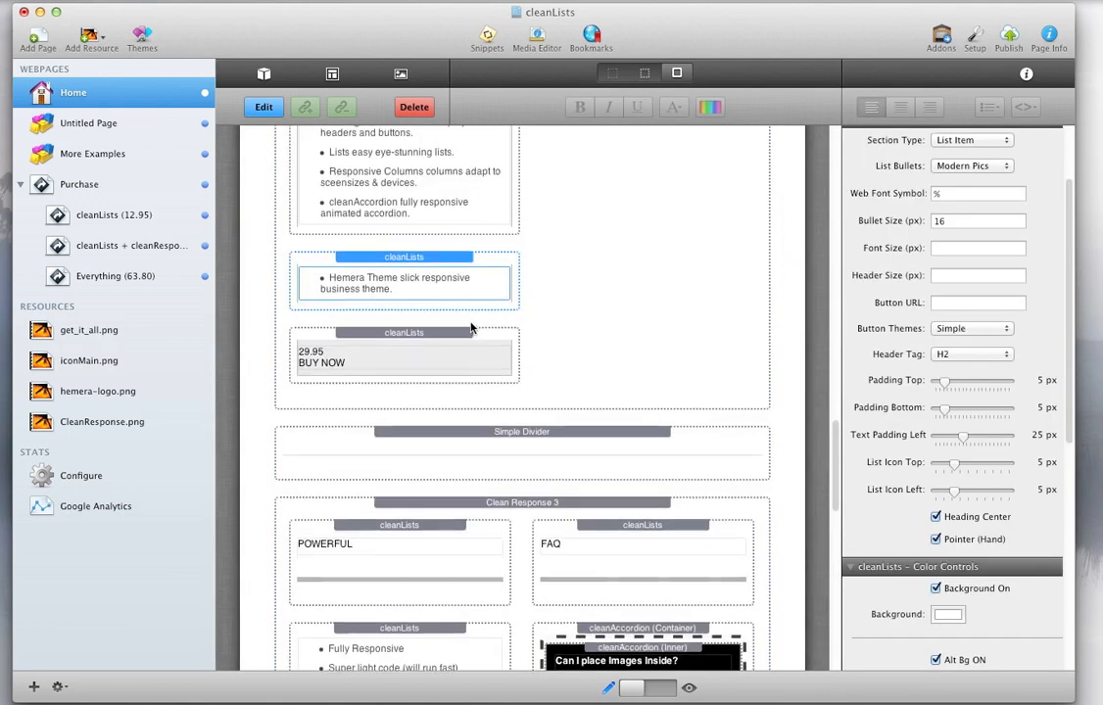
{"action": "scroll", "coordinate": [470, 328], "scroll_direction": "up", "scroll_amount": 10}
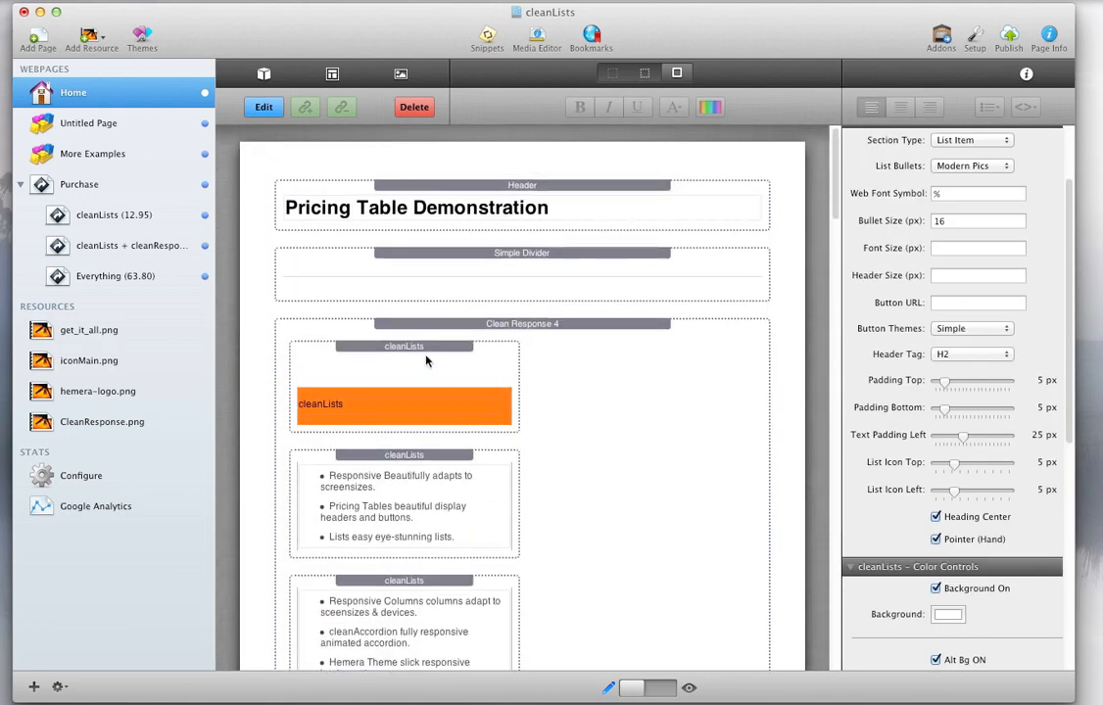
{"action": "scroll", "coordinate": [426, 361], "scroll_direction": "down", "scroll_amount": 2}
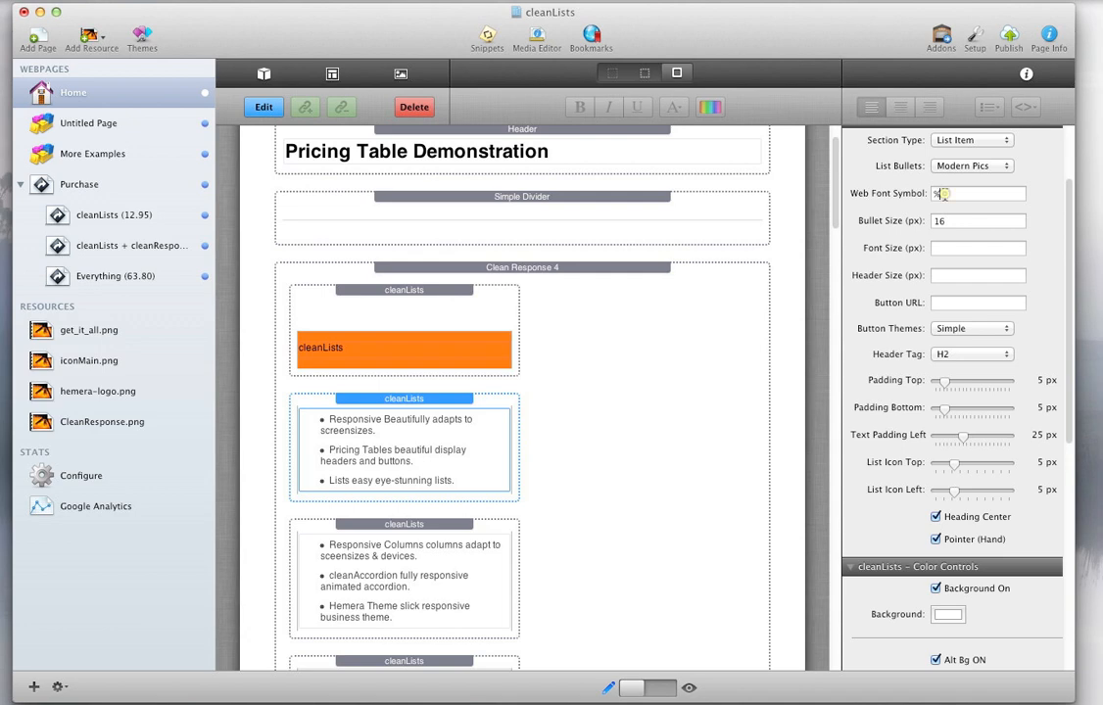
- Return to the Untitled Page and give the first list beneath "cleanLists" Modern Pics bullets with the web font symbol %
{"action": "left_click", "coordinate": [503, 534]}
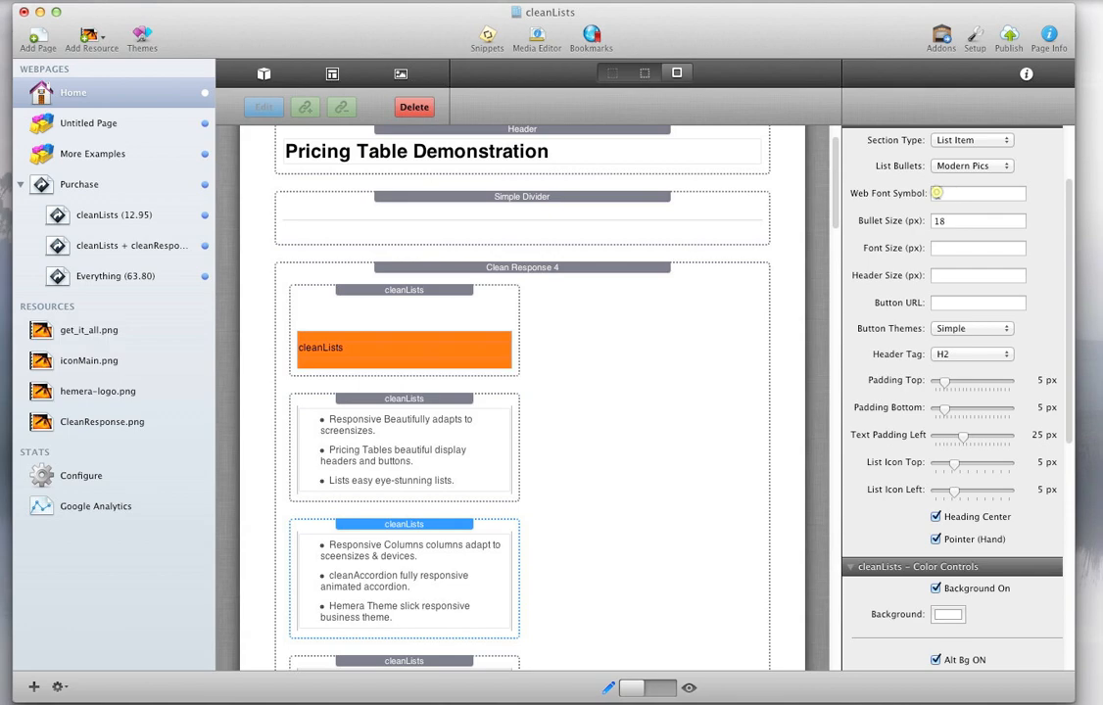
{"action": "left_click", "coordinate": [91, 123]}
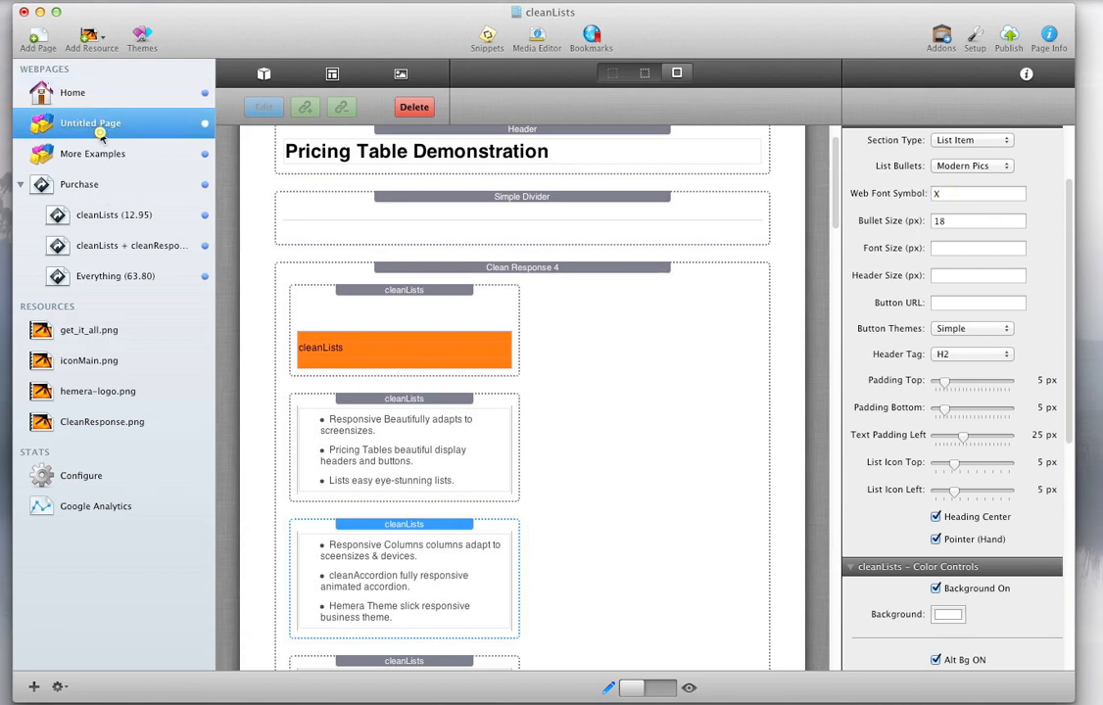
{"action": "left_click", "coordinate": [482, 288]}
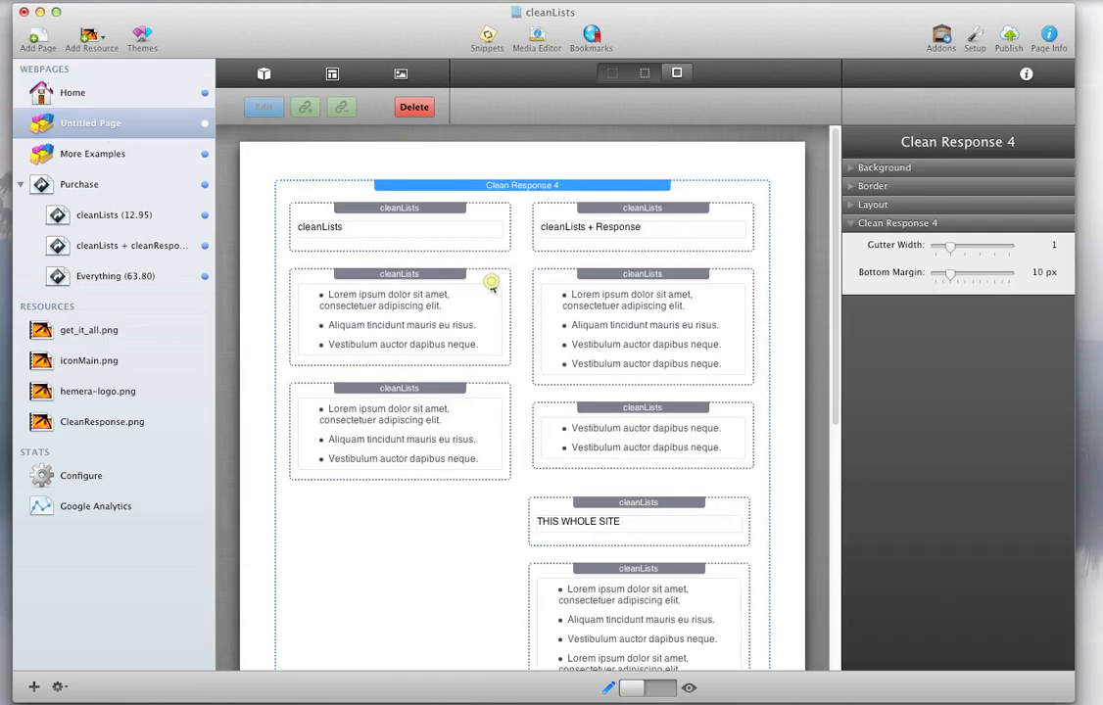
{"action": "left_click", "coordinate": [968, 271]}
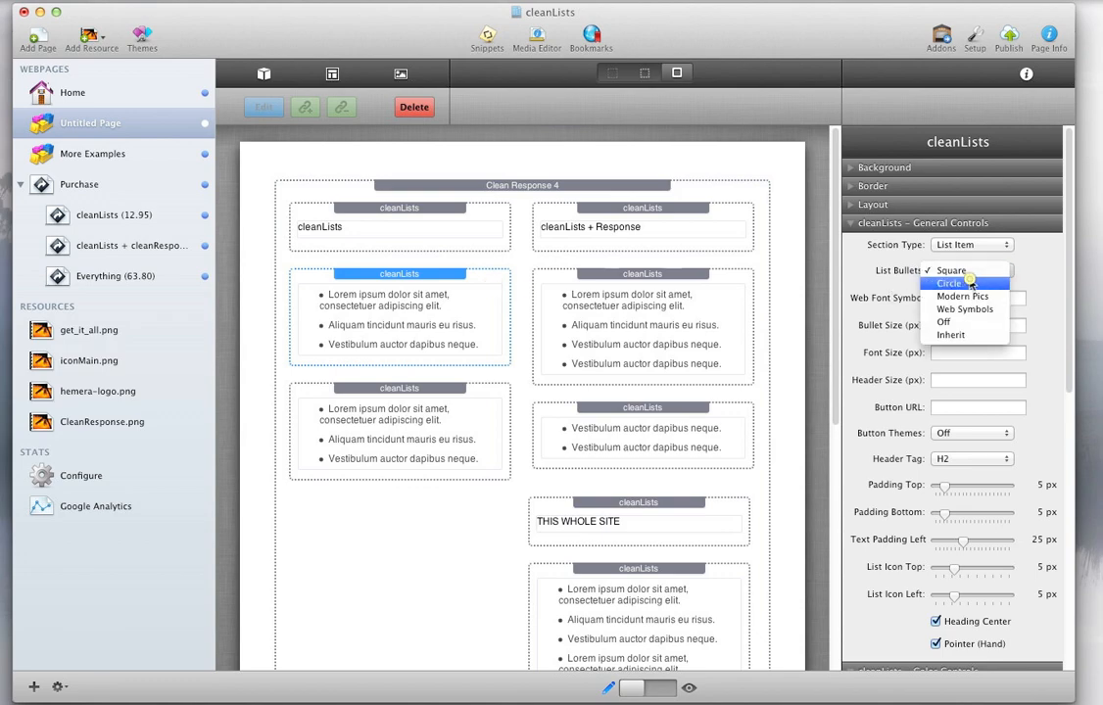
{"action": "left_click", "coordinate": [963, 297]}
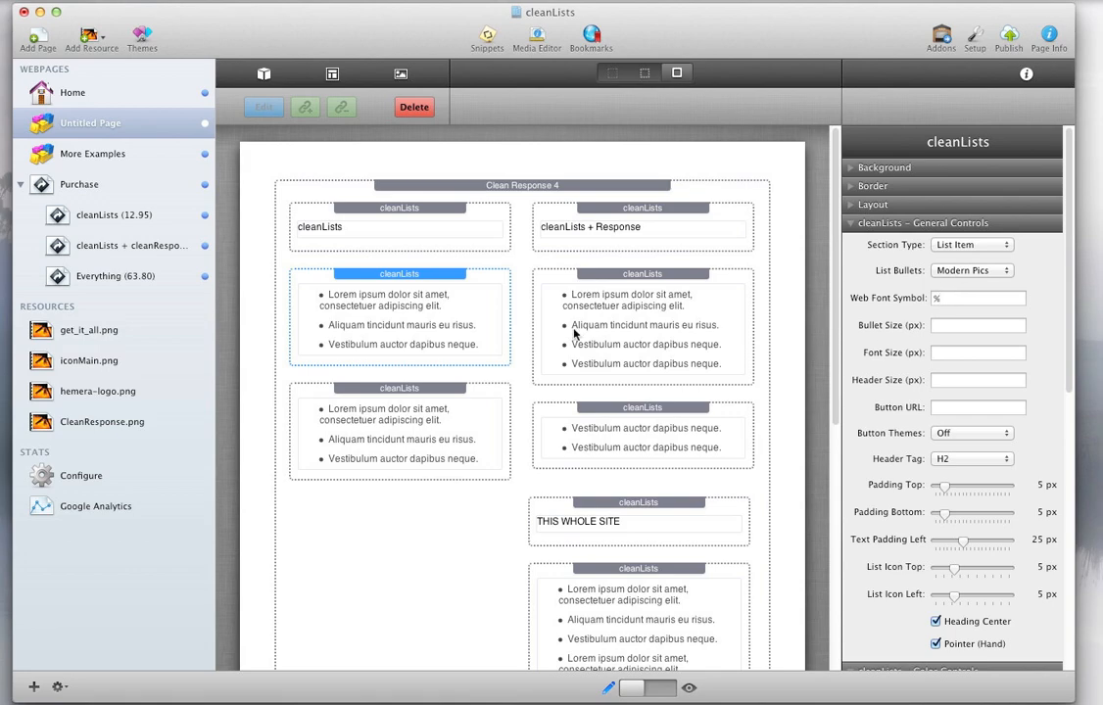
- Give the second list beneath "cleanLists" Modern Pics bullets with the web font symbol X
{"action": "left_click", "coordinate": [490, 390]}
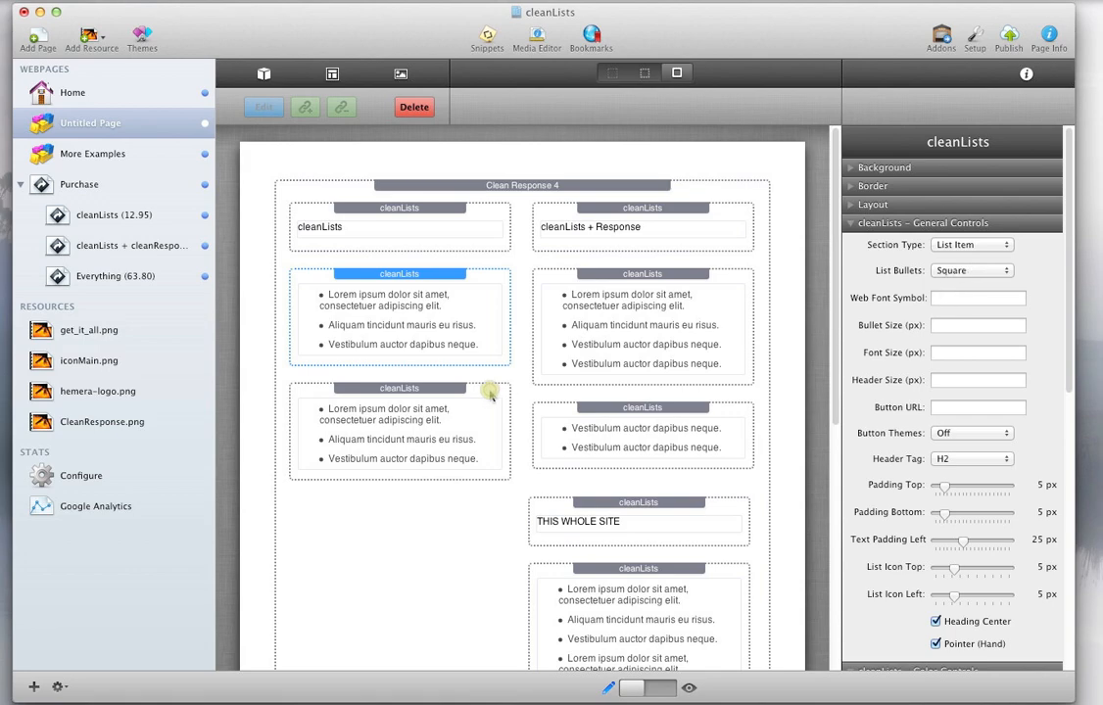
{"action": "left_click", "coordinate": [968, 274]}
{"action": "left_click", "coordinate": [955, 295]}
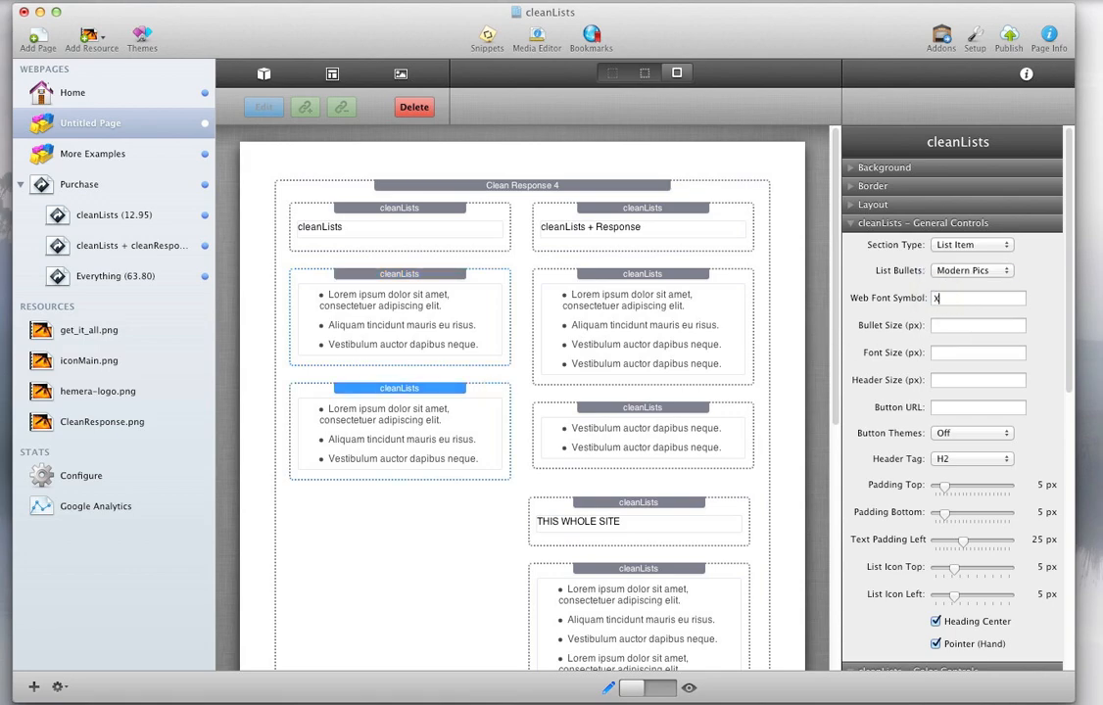
- Give the four-item list beneath "cleanLists + Response" Modern Pics bullets with the check mark symbol %
{"action": "left_click", "coordinate": [695, 325]}
{"action": "left_click", "coordinate": [970, 271]}
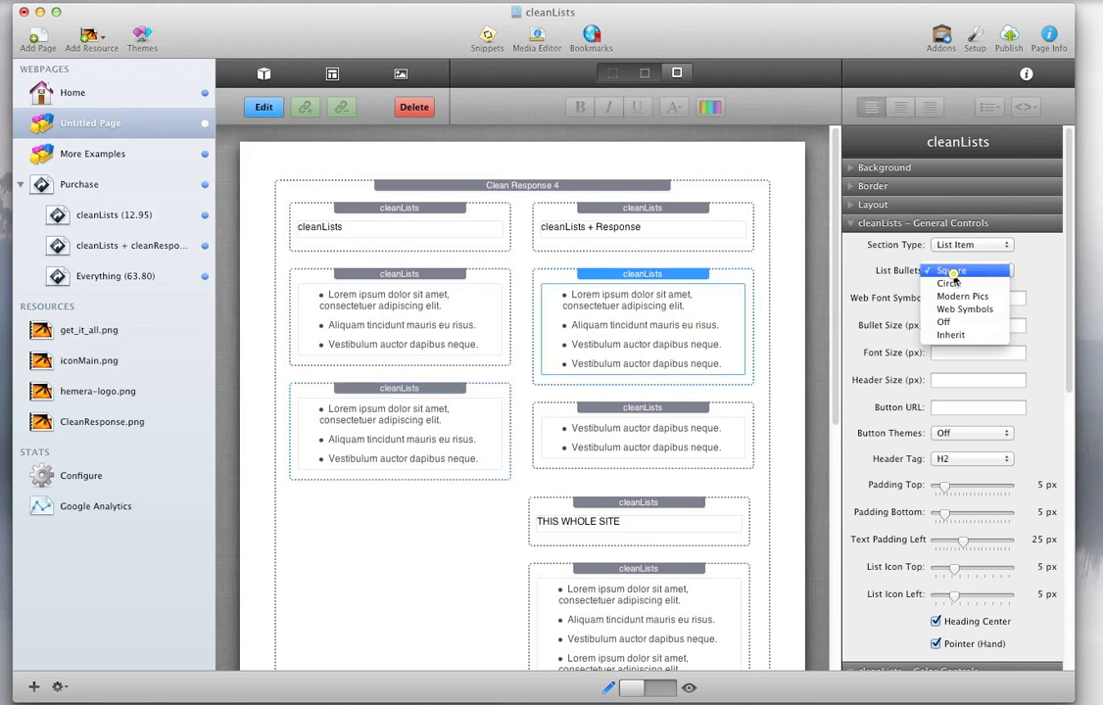
{"action": "left_click", "coordinate": [953, 296]}
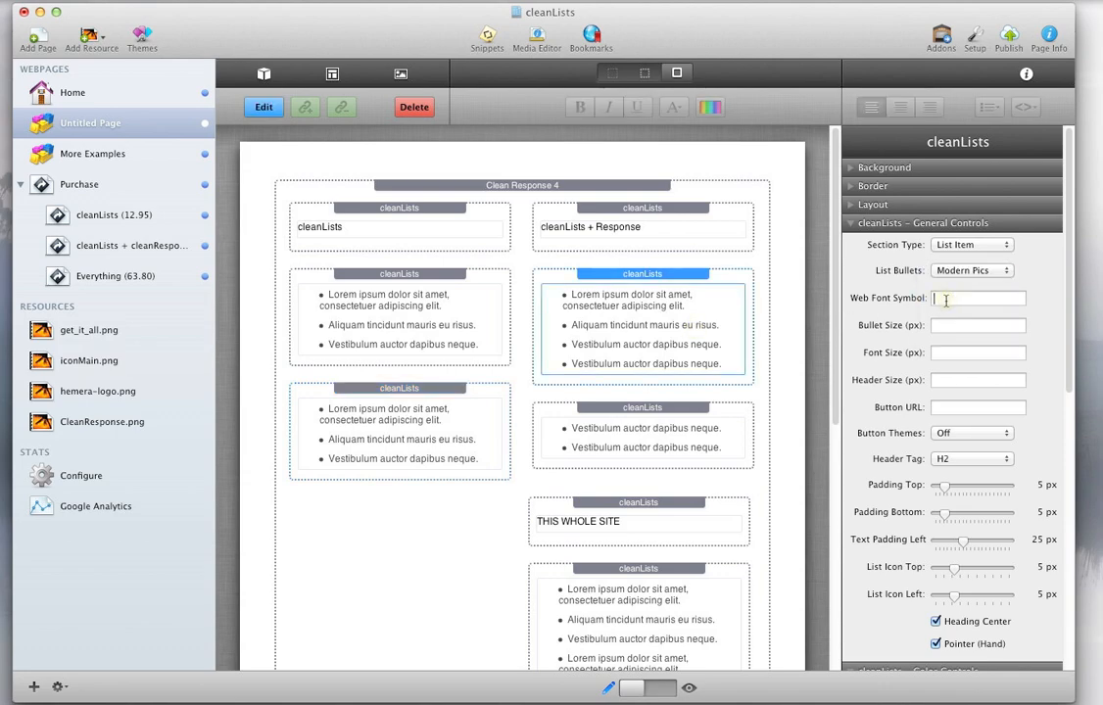
- Give the two-item list beneath "cleanLists + Response" Modern Pics bullets with the web font symbol X
{"action": "left_click", "coordinate": [740, 424]}
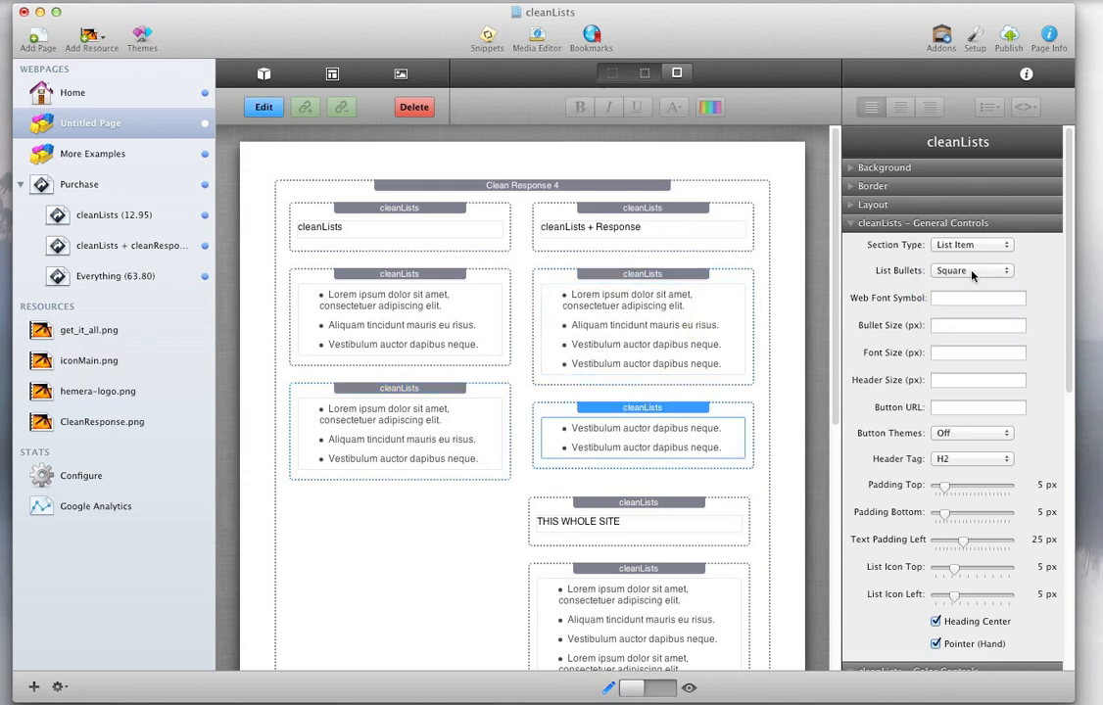
{"action": "left_click", "coordinate": [970, 270]}
{"action": "left_click", "coordinate": [962, 296]}
- Give the six-item list beneath "THIS WHOLE SITE" Modern Pics bullets with the web font symbol %
{"action": "scroll", "coordinate": [575, 413], "scroll_direction": "down", "scroll_amount": 5}
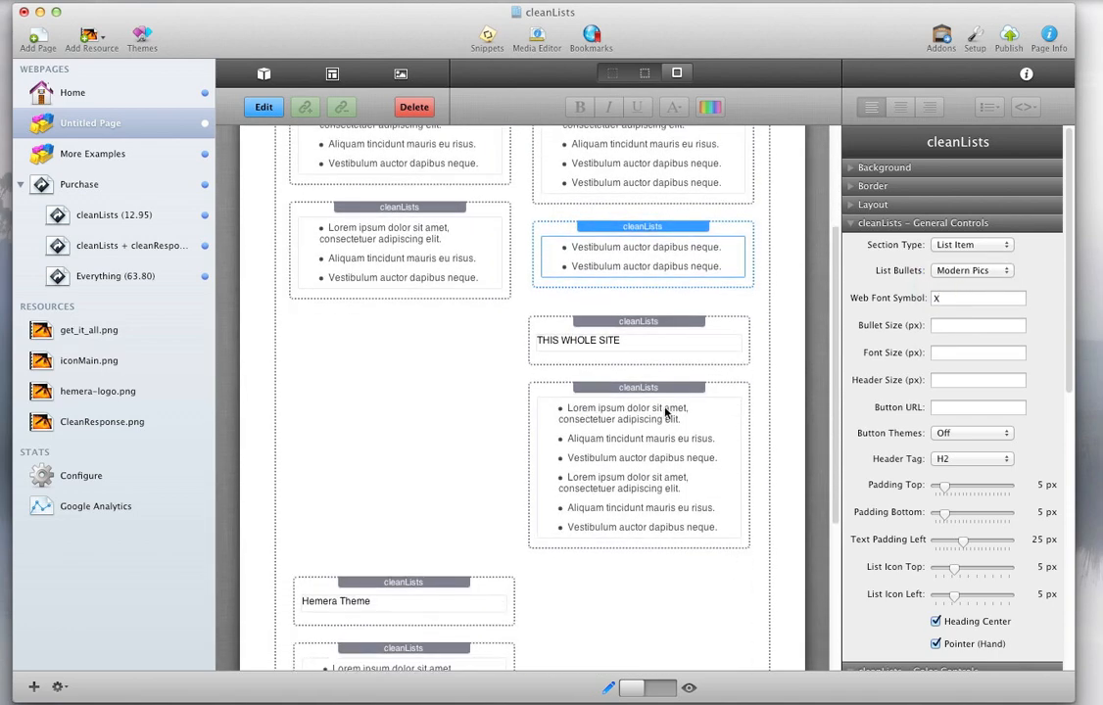
{"action": "left_click", "coordinate": [679, 407]}
{"action": "left_click", "coordinate": [964, 272]}
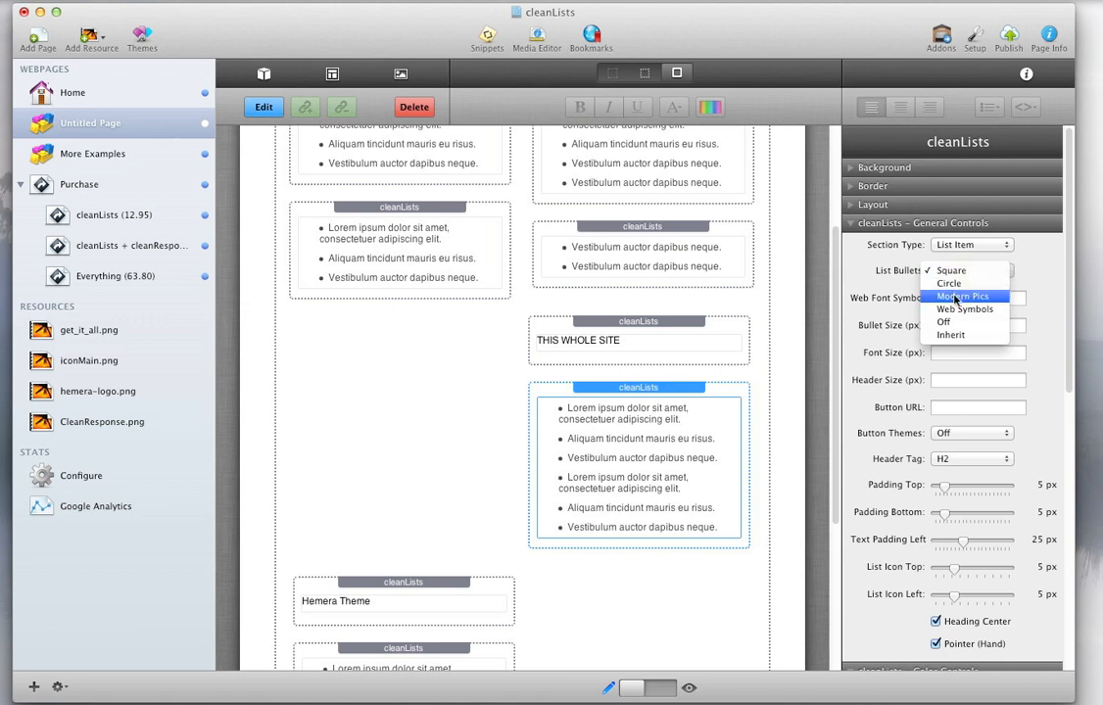
{"action": "left_click", "coordinate": [955, 296]}
{"action": "left_click", "coordinate": [950, 299]}
- Give the five-item list beneath "Hemera Theme" Modern Pics bullets with the cross symbol X
{"action": "scroll", "coordinate": [627, 421], "scroll_direction": "down", "scroll_amount": 4}
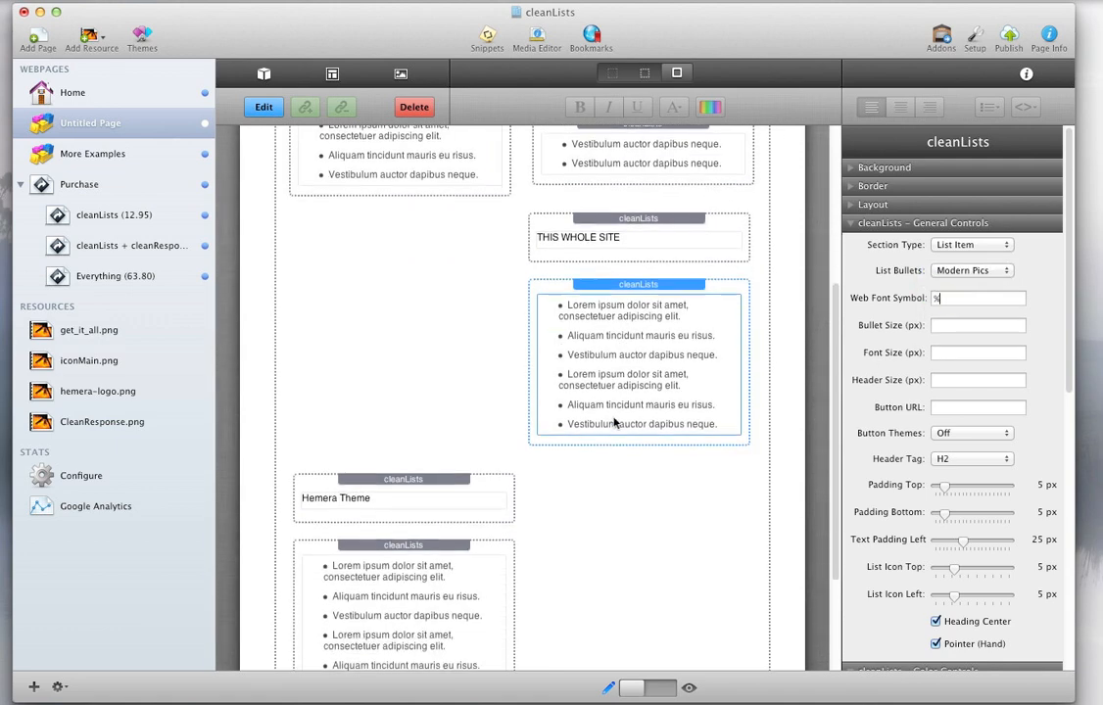
{"action": "left_click", "coordinate": [487, 527]}
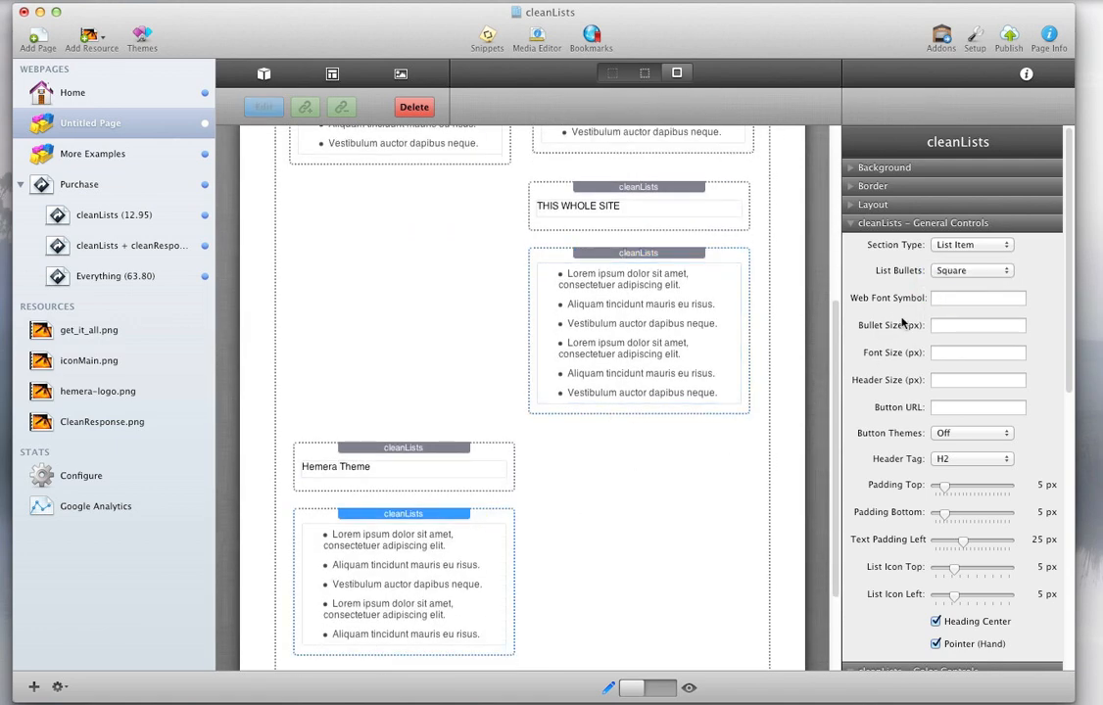
{"action": "left_click", "coordinate": [964, 274]}
{"action": "left_click", "coordinate": [956, 298]}
{"action": "left_click", "coordinate": [957, 297]}
- Give the single-item list beneath "Hemera Theme" Modern Pics bullets with the check mark symbol %
{"action": "scroll", "coordinate": [436, 382], "scroll_direction": "down", "scroll_amount": 4}
{"action": "left_click", "coordinate": [501, 568]}
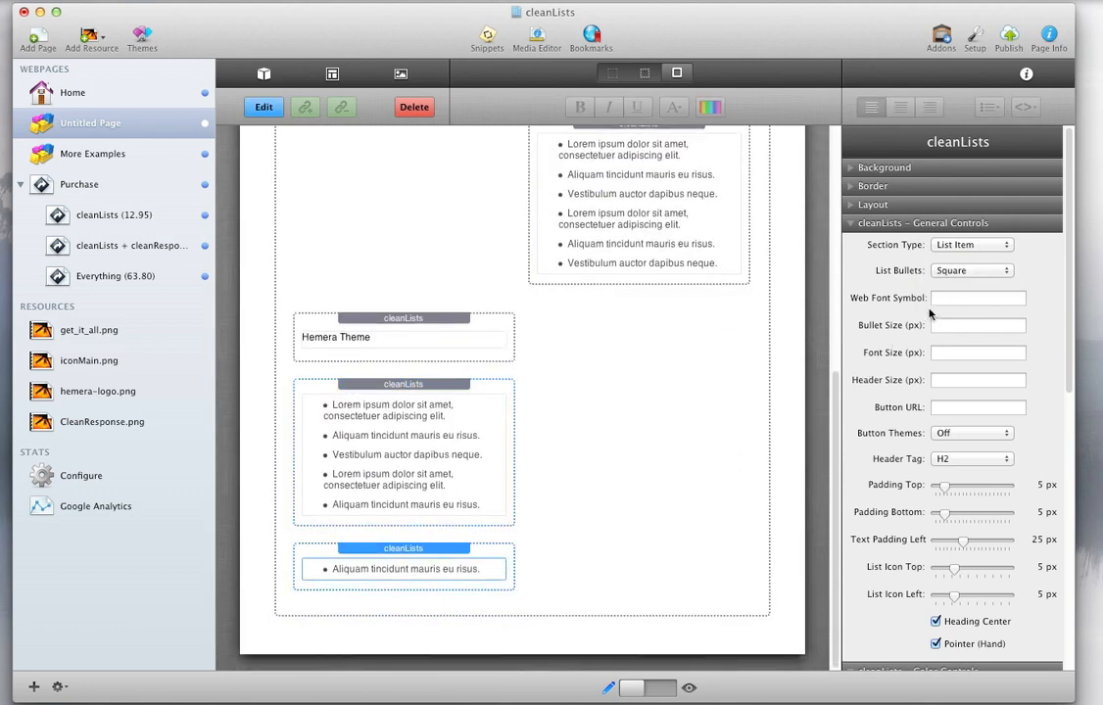
{"action": "left_click", "coordinate": [971, 274]}
{"action": "left_click", "coordinate": [964, 296]}
{"action": "left_click", "coordinate": [632, 351]}
- Preview the pricing table to check its bullets and row shading, and return to editing
{"action": "scroll", "coordinate": [637, 411], "scroll_direction": "up", "scroll_amount": 10}
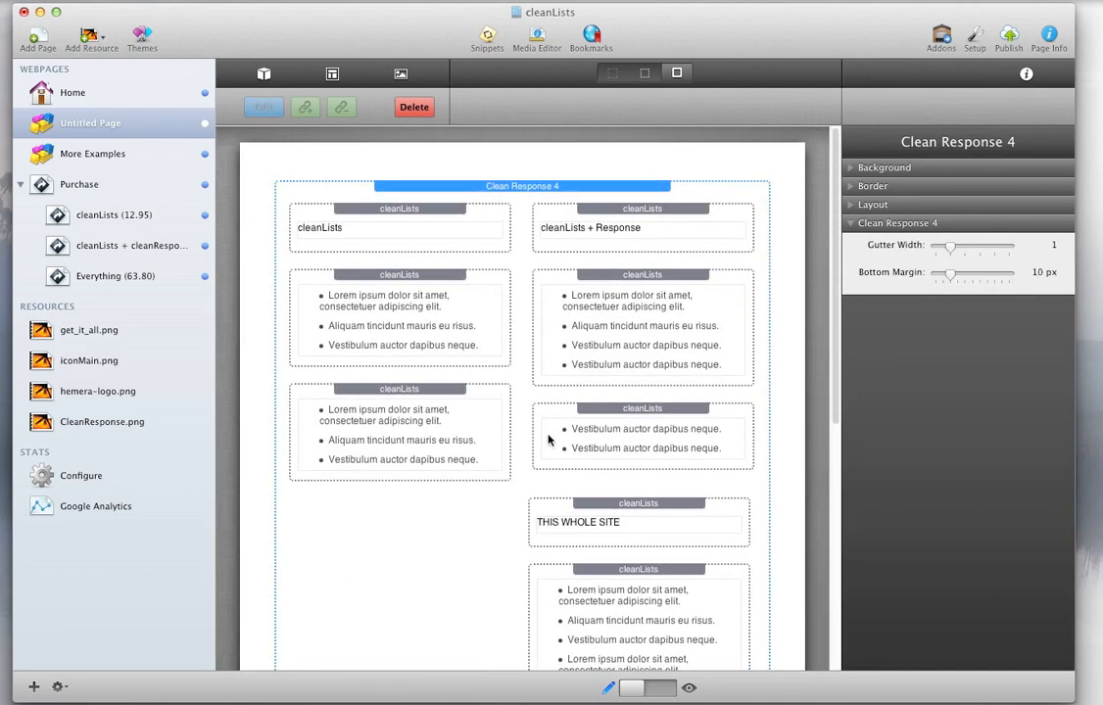
{"action": "left_click", "coordinate": [665, 689]}
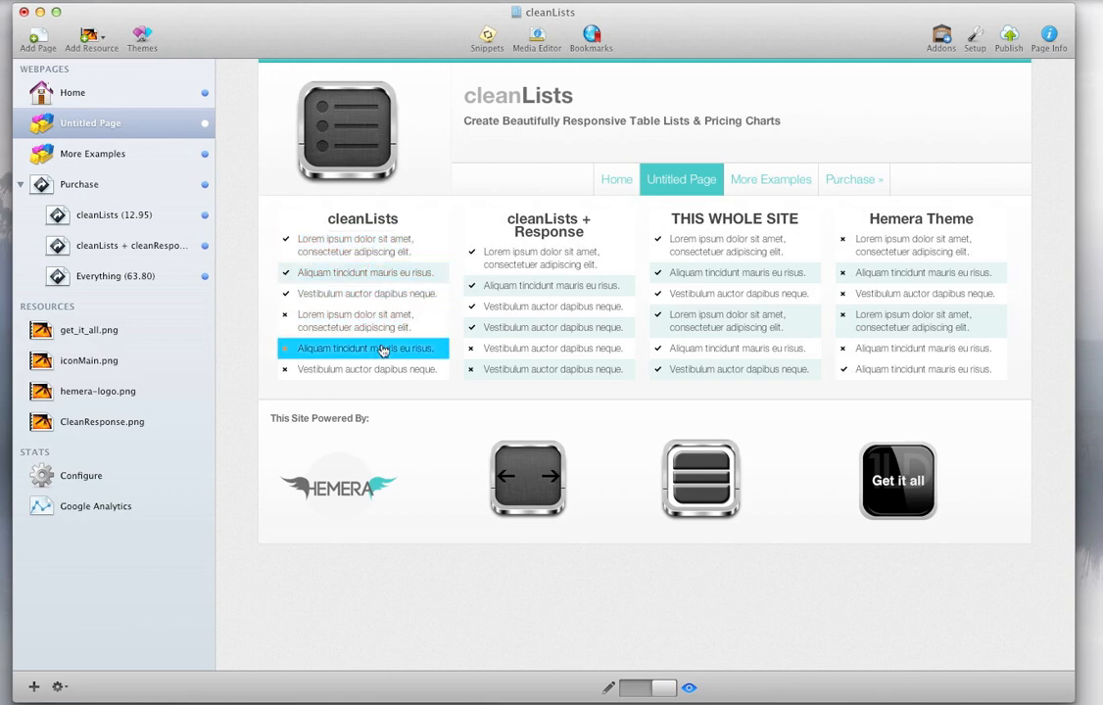
{"action": "left_click", "coordinate": [632, 691]}
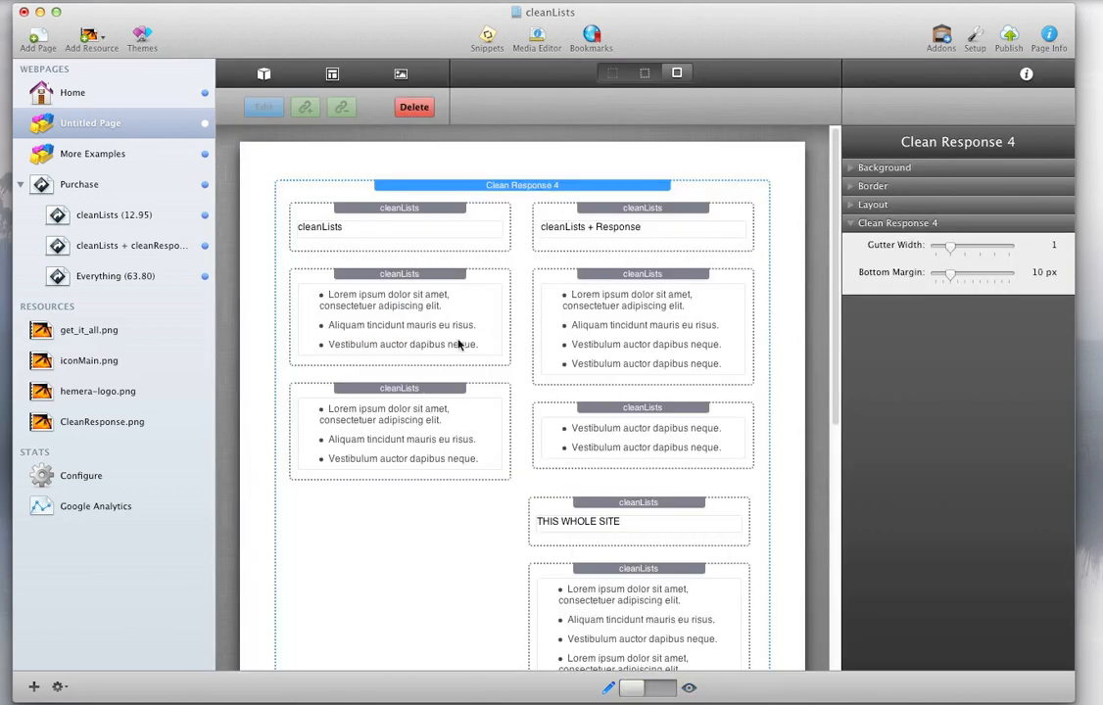
- Turn off Alt Bg Odd for the first lists beneath "cleanLists" and "cleanLists + Response"
{"action": "left_click", "coordinate": [477, 276]}
{"action": "scroll", "coordinate": [998, 526], "scroll_direction": "down", "scroll_amount": 5}
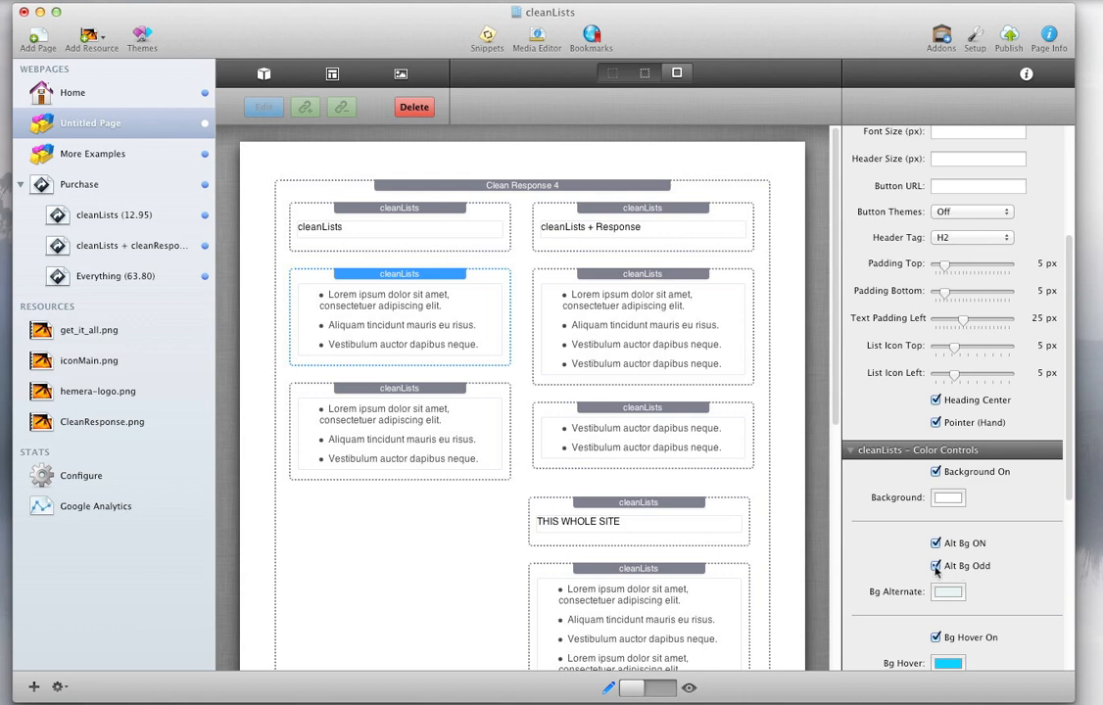
{"action": "left_click", "coordinate": [734, 289]}
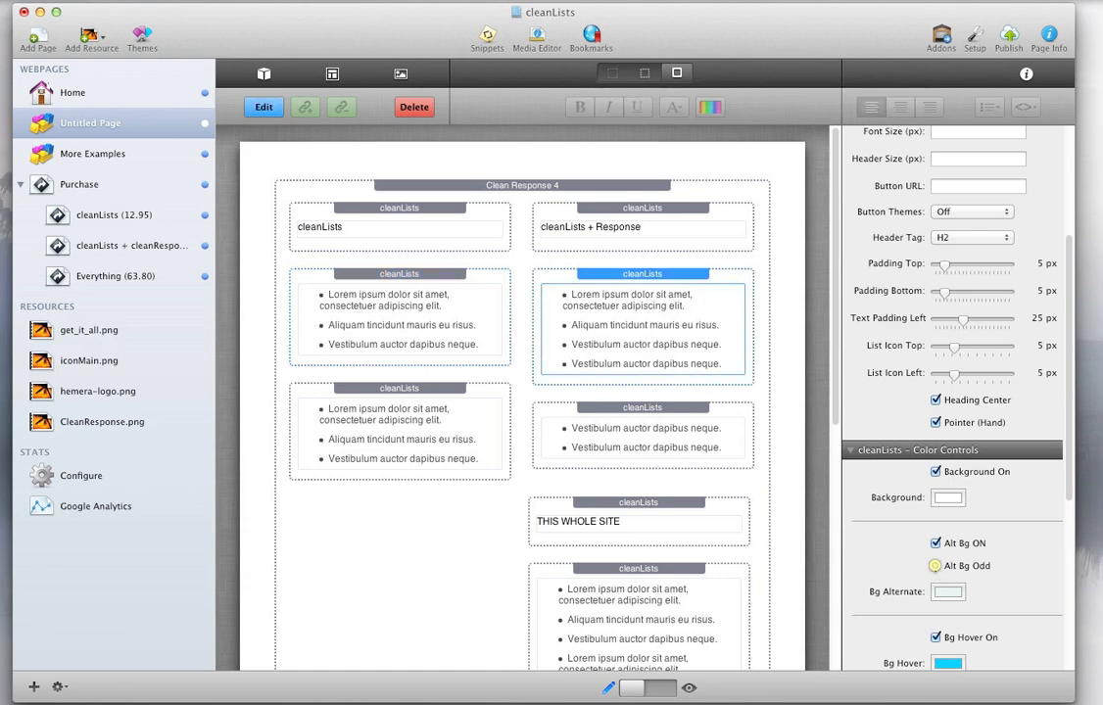
- Turn off Alt Bg Odd for the six-item "THIS WHOLE SITE" list and the five-item "Hemera Theme" list
{"action": "scroll", "coordinate": [707, 505], "scroll_direction": "down", "scroll_amount": 2}
{"action": "left_click", "coordinate": [722, 527]}
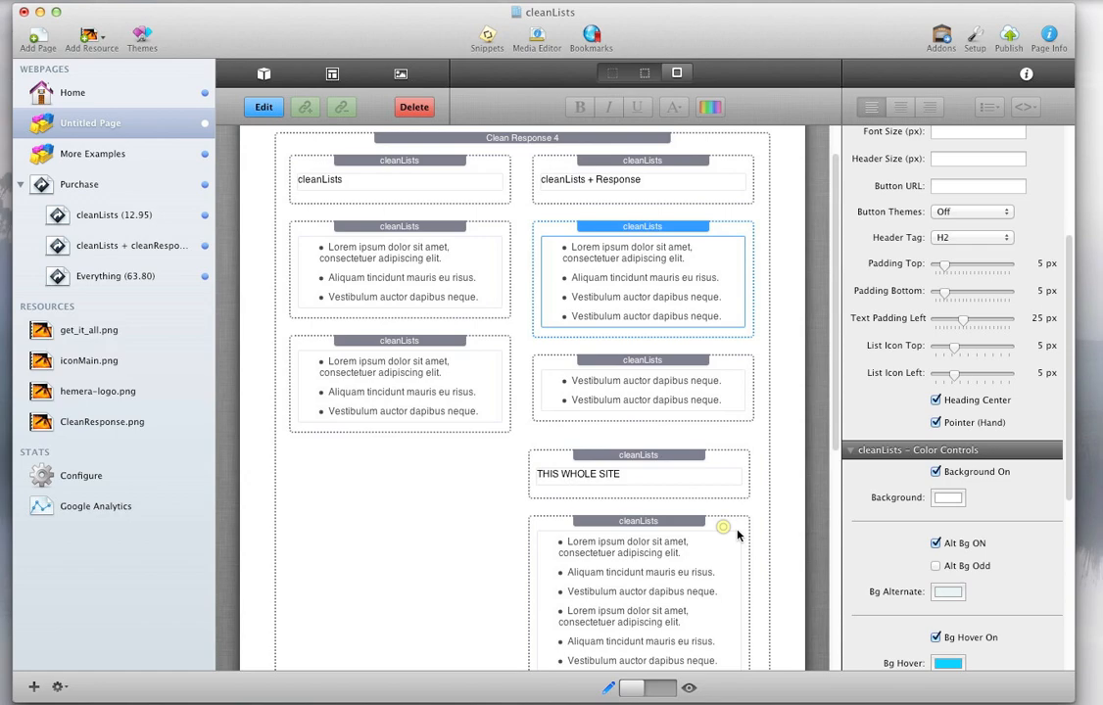
{"action": "left_click", "coordinate": [935, 565]}
{"action": "scroll", "coordinate": [519, 497], "scroll_direction": "down", "scroll_amount": 8}
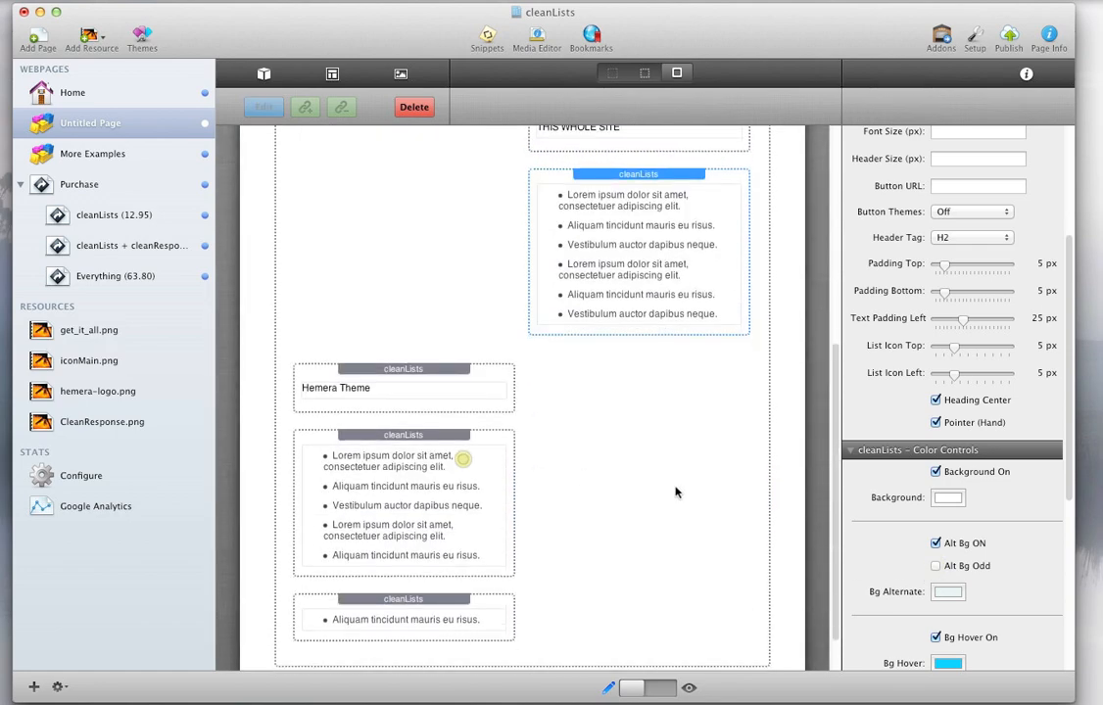
{"action": "left_click", "coordinate": [462, 458]}
{"action": "left_click", "coordinate": [936, 567]}
{"action": "scroll", "coordinate": [441, 453], "scroll_direction": "up", "scroll_amount": 8}
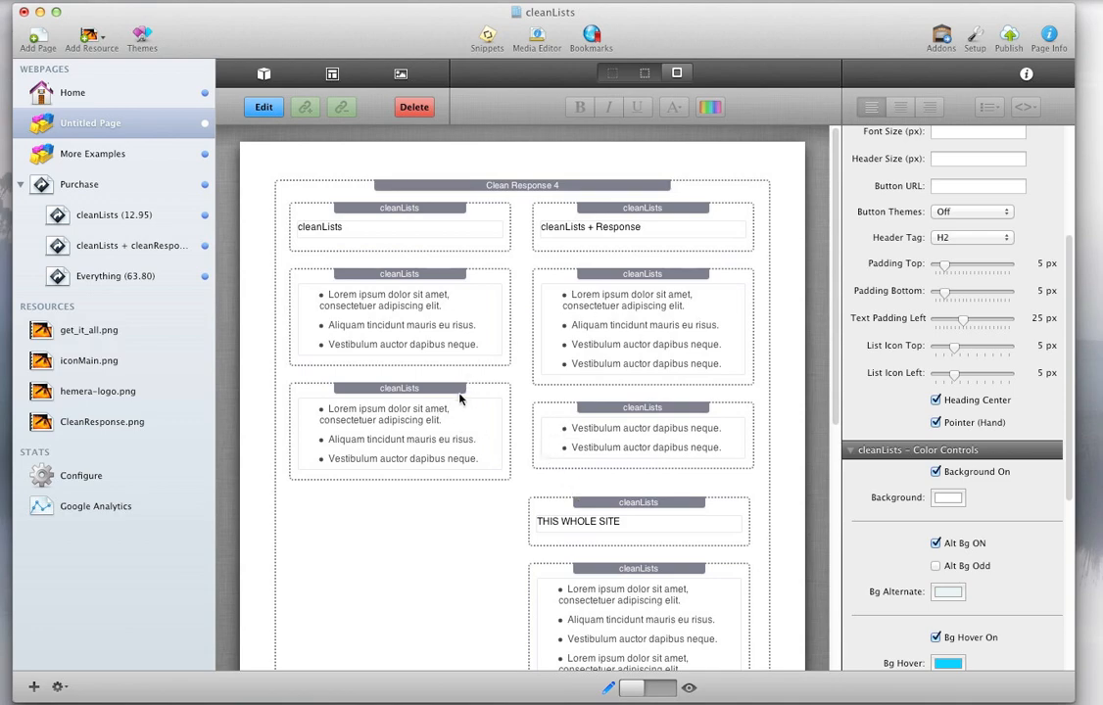
- Preview the row shading and turn off Alt Bg Odd for the two-item list beneath "cleanLists + Response"
{"action": "left_click", "coordinate": [664, 691]}
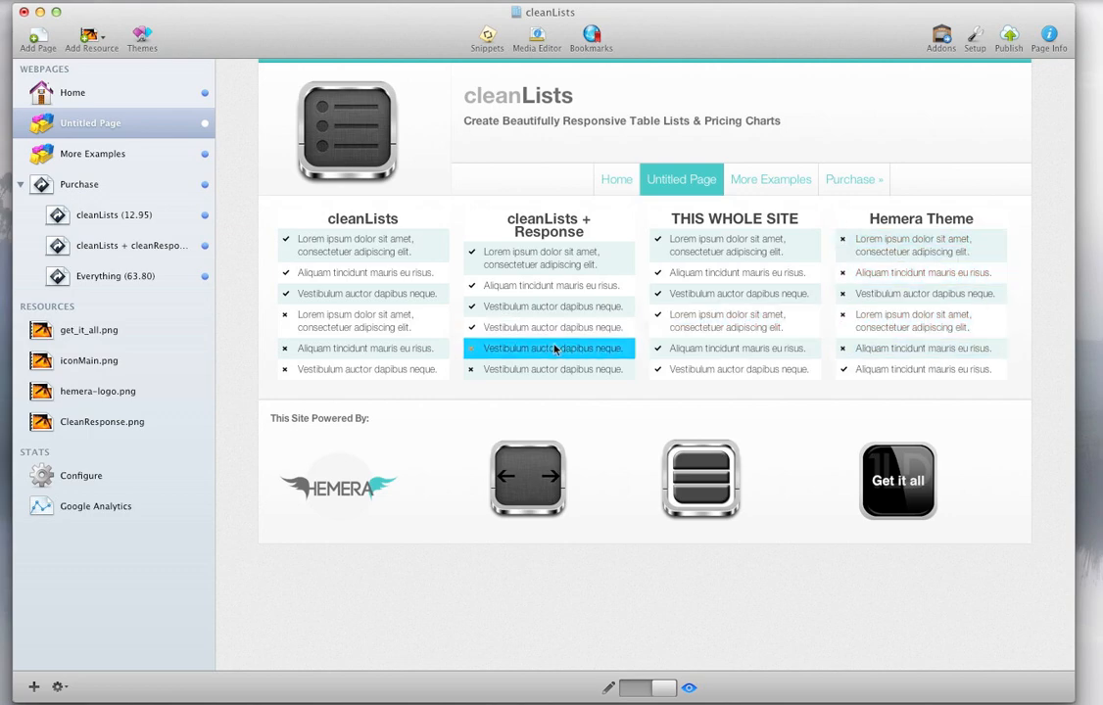
{"action": "left_click", "coordinate": [627, 688]}
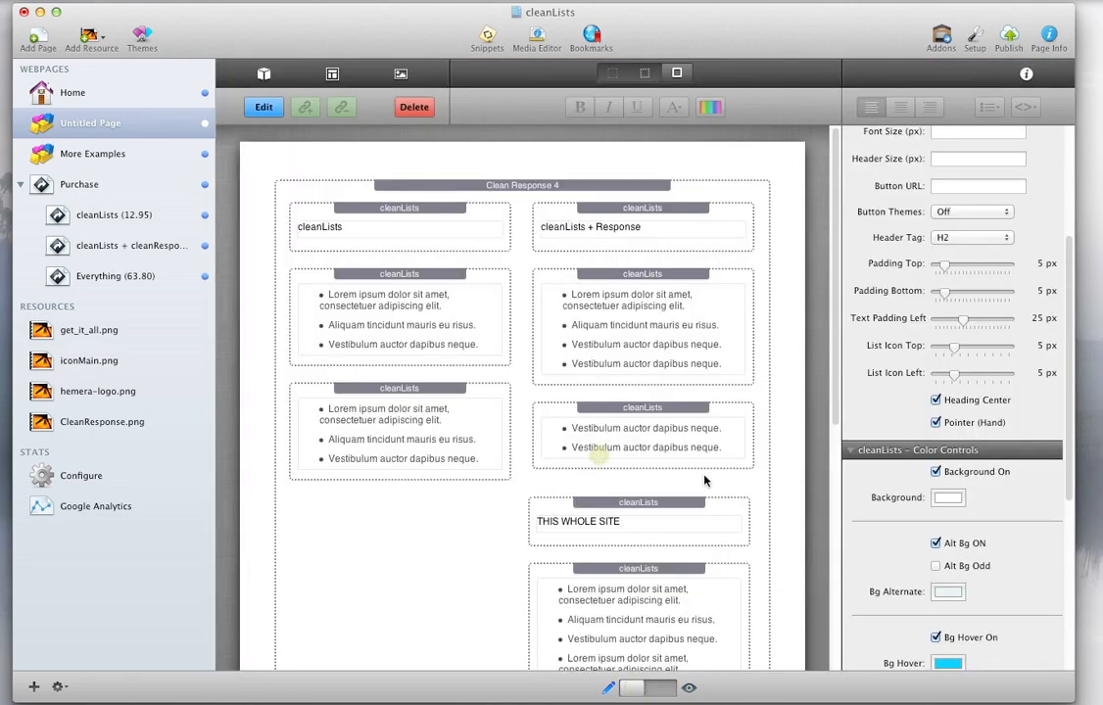
{"action": "left_click", "coordinate": [599, 454]}
{"action": "left_click", "coordinate": [635, 689]}
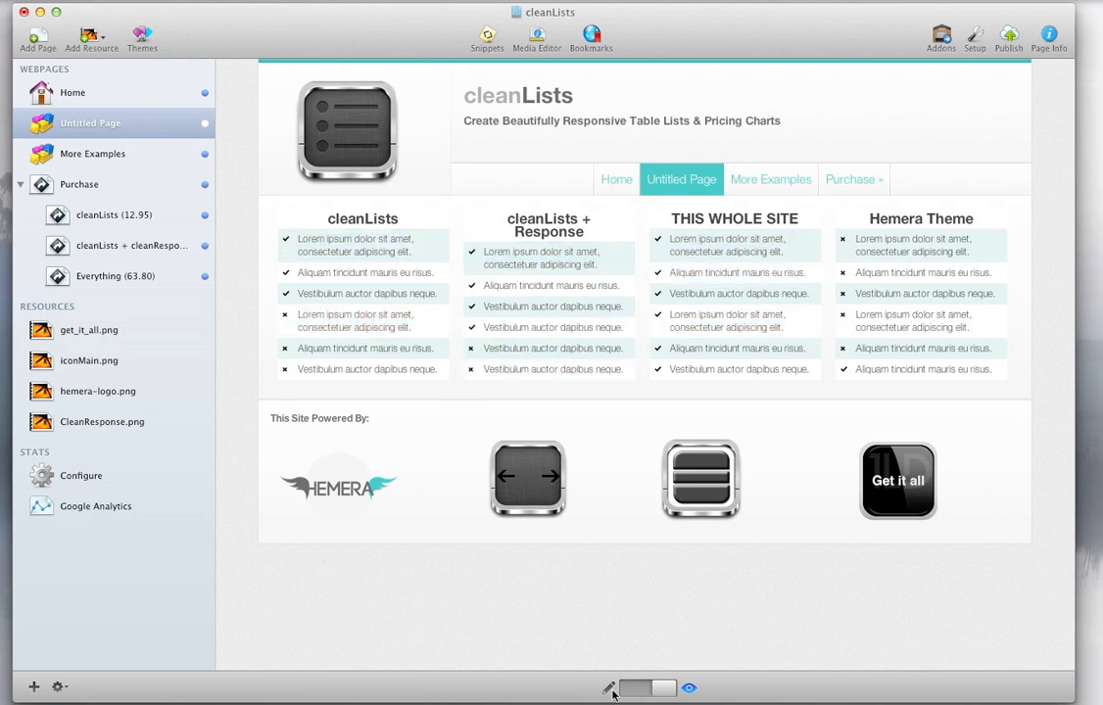
{"action": "left_click", "coordinate": [644, 689]}
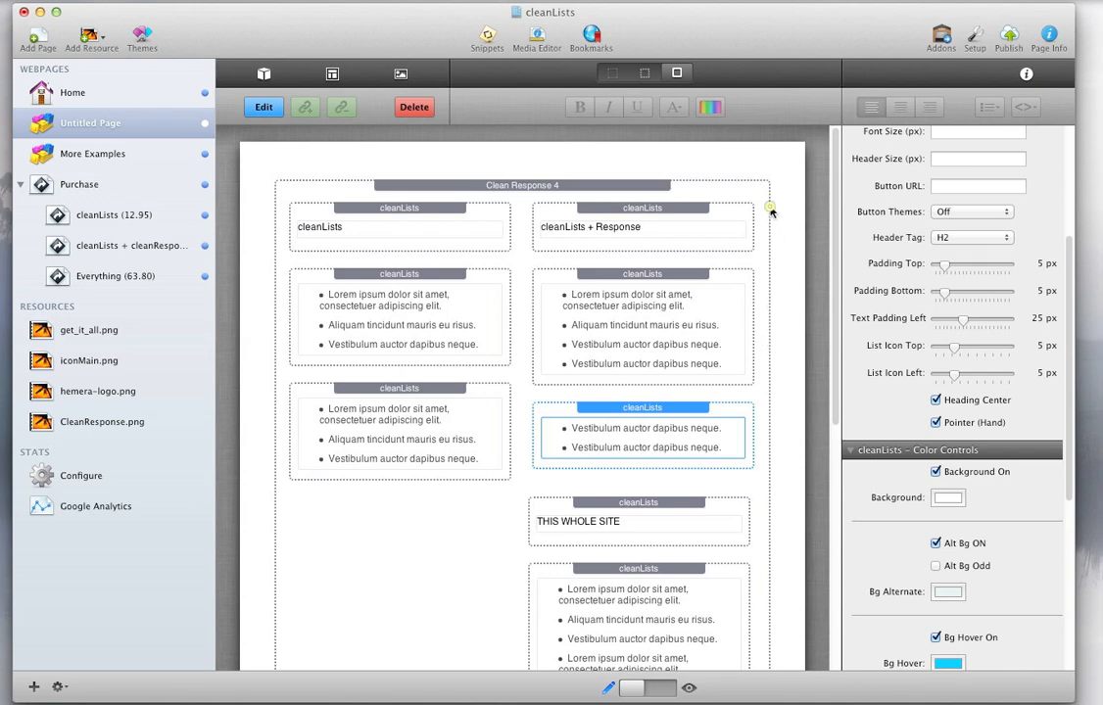
- Set the Clean Response 4 gutter width to 0 and preview the joined columns
{"action": "left_click", "coordinate": [771, 210]}
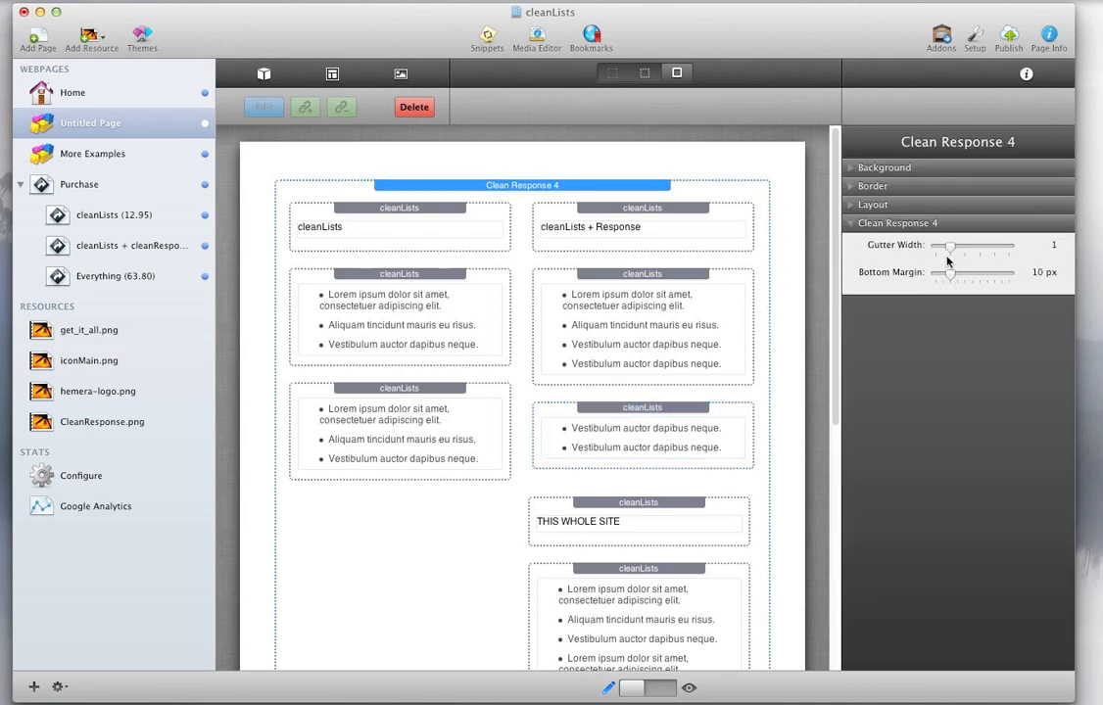
{"action": "left_click_drag", "start_coordinate": [952, 249], "coordinate": [936, 249]}
{"action": "left_click", "coordinate": [684, 690]}
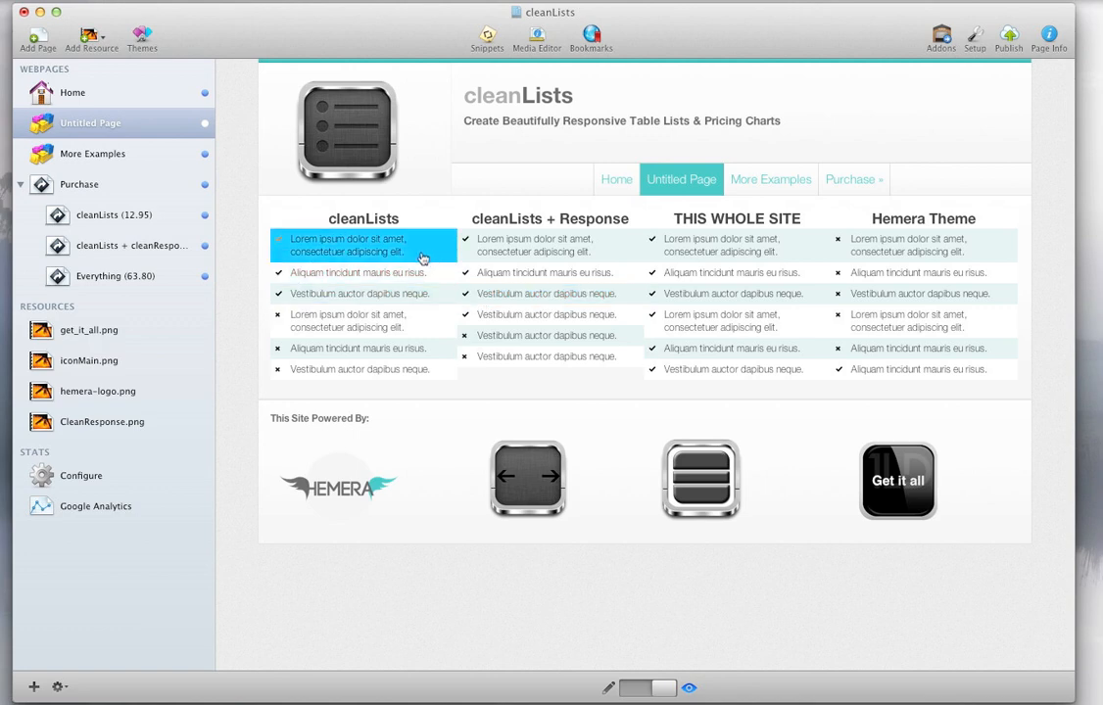
{"action": "key", "text": "super+Tab"}
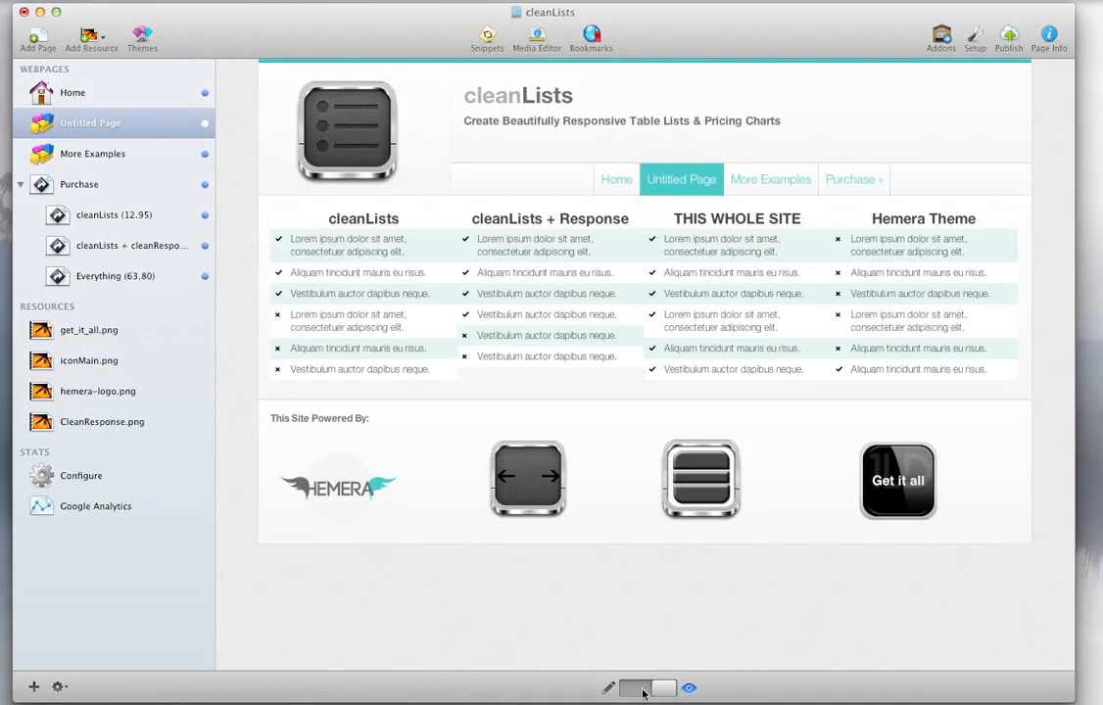
- Return to editing and set the background color of the "cleanLists" header to orange
{"action": "left_click", "coordinate": [642, 694]}
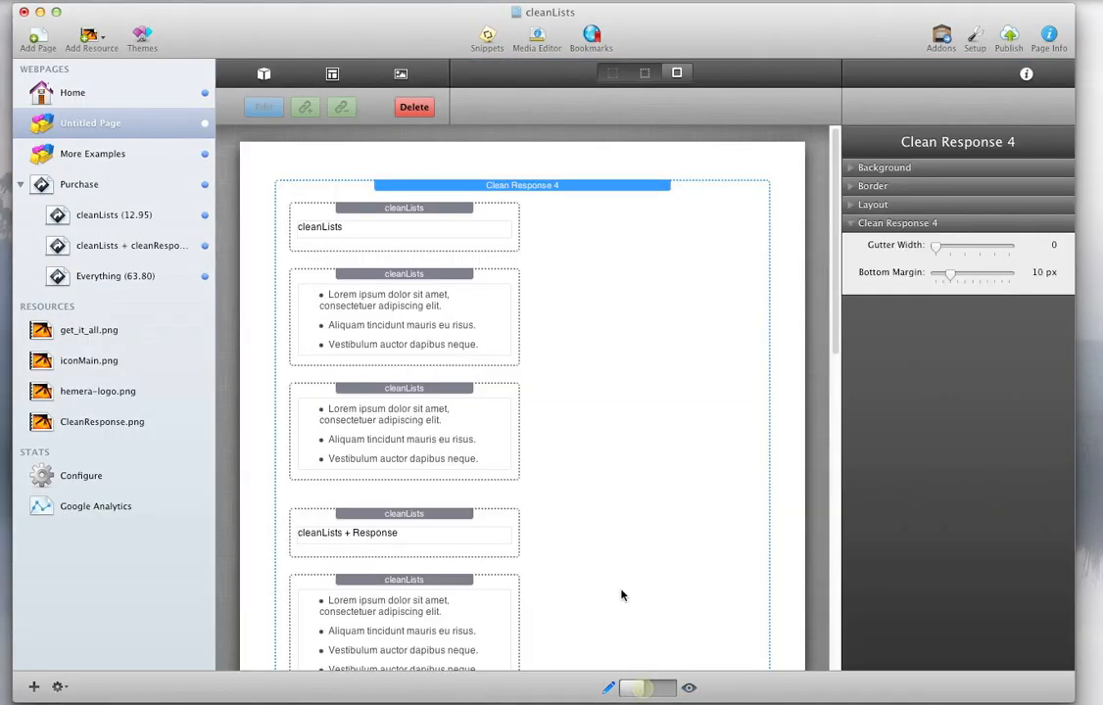
{"action": "left_click", "coordinate": [514, 218]}
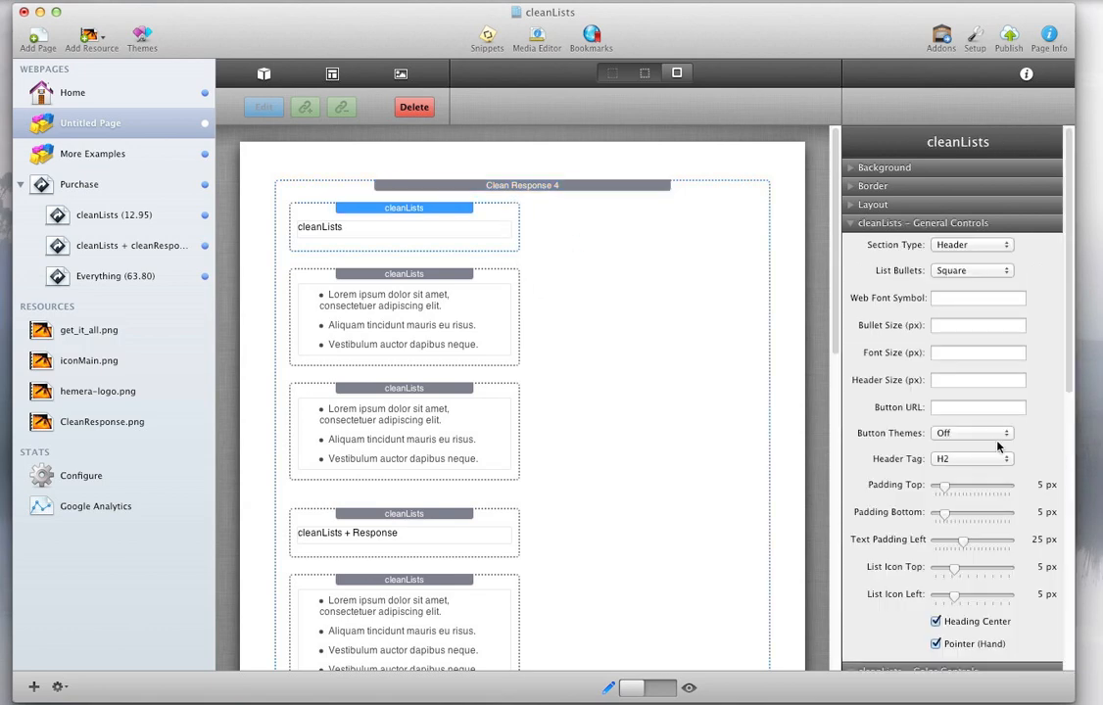
{"action": "scroll", "coordinate": [897, 441], "scroll_direction": "down", "scroll_amount": 10}
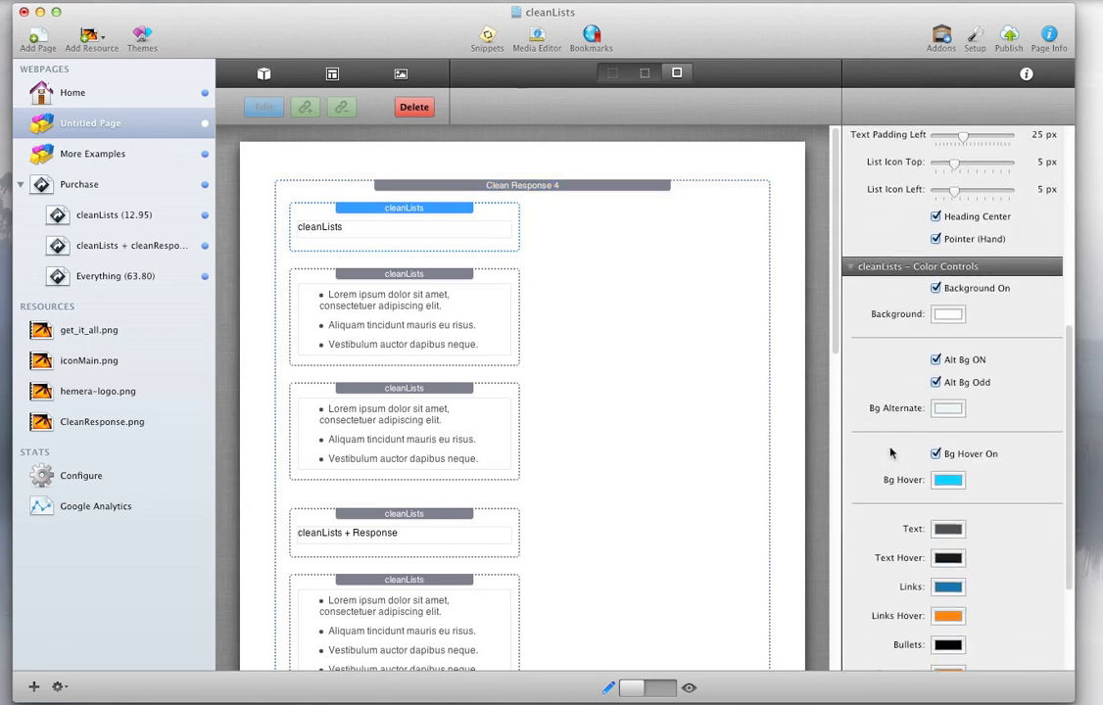
{"action": "scroll", "coordinate": [896, 453], "scroll_direction": "down", "scroll_amount": 5}
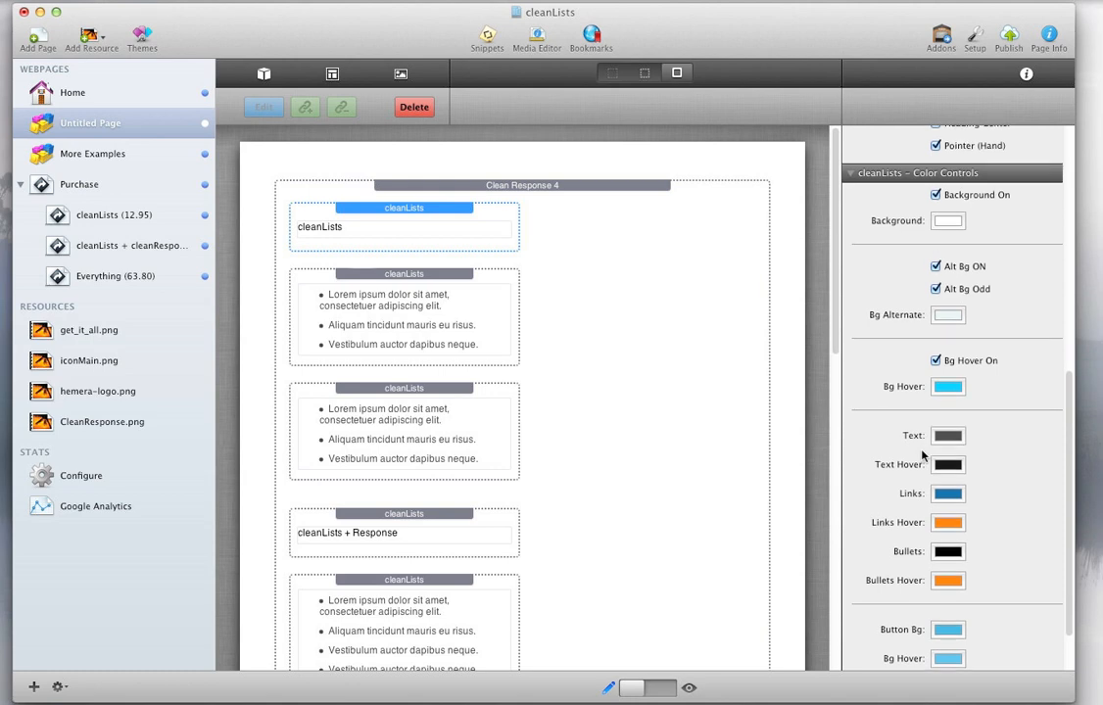
{"action": "scroll", "coordinate": [922, 455], "scroll_direction": "up", "scroll_amount": 2}
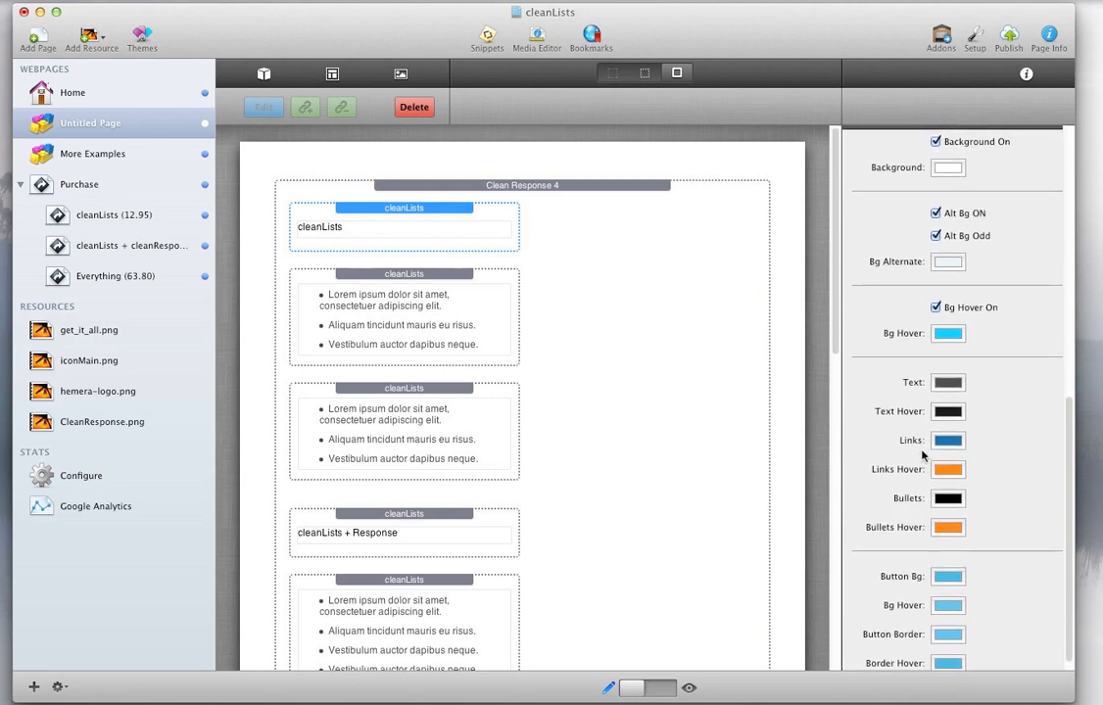
{"action": "scroll", "coordinate": [929, 446], "scroll_direction": "up", "scroll_amount": 3}
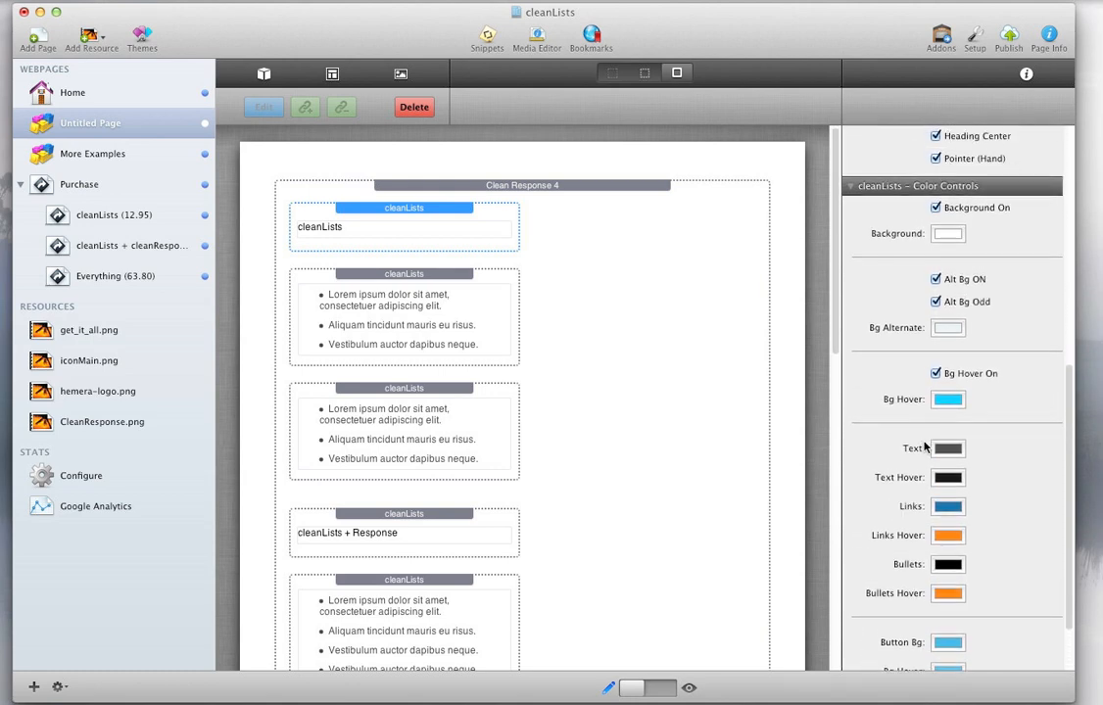
{"action": "left_click", "coordinate": [945, 237]}
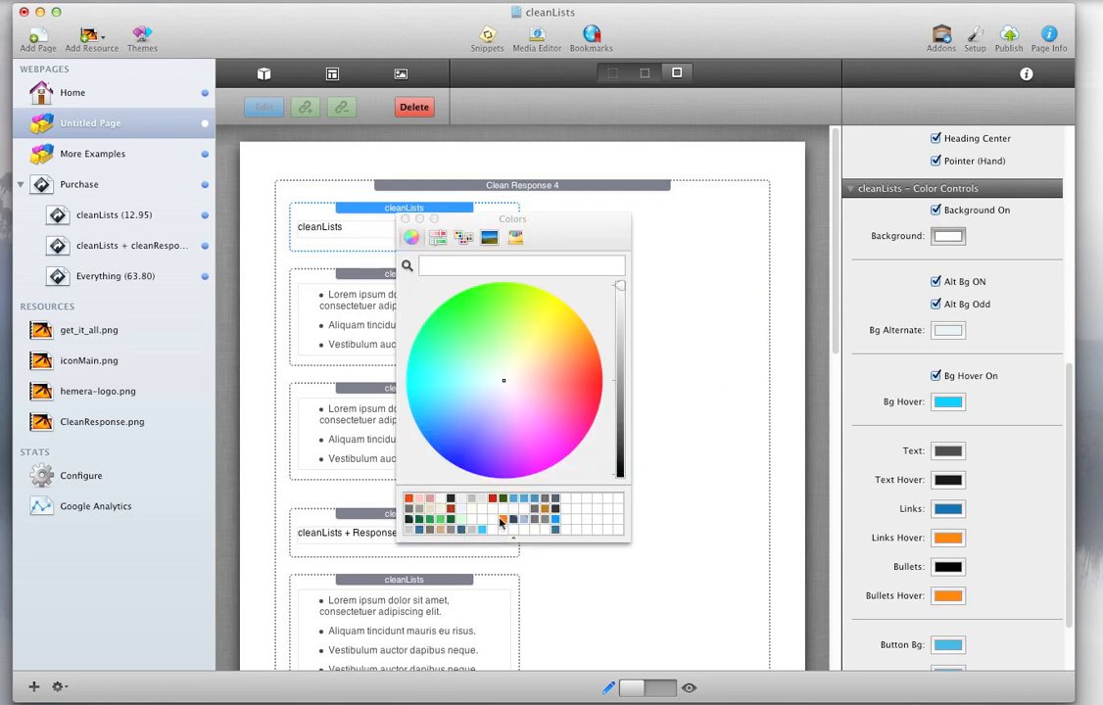
{"action": "left_click", "coordinate": [506, 522]}
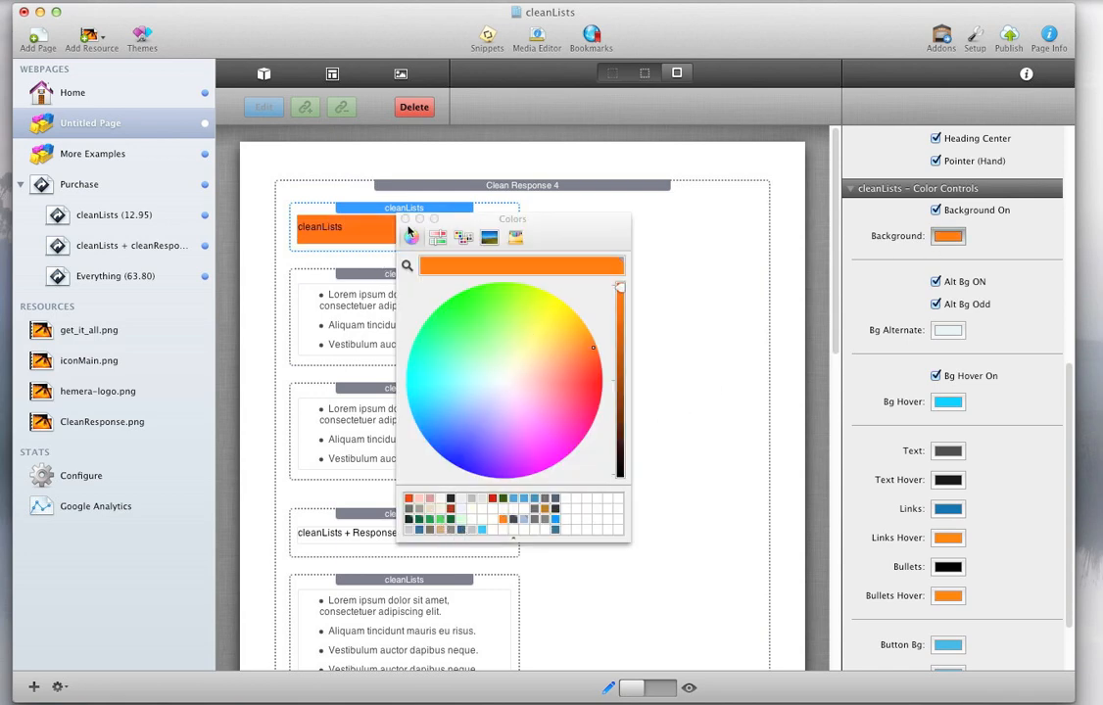
{"action": "left_click", "coordinate": [407, 219]}
- Set the background color of the "cleanLists + Response" header to the same orange
{"action": "left_click", "coordinate": [460, 514]}
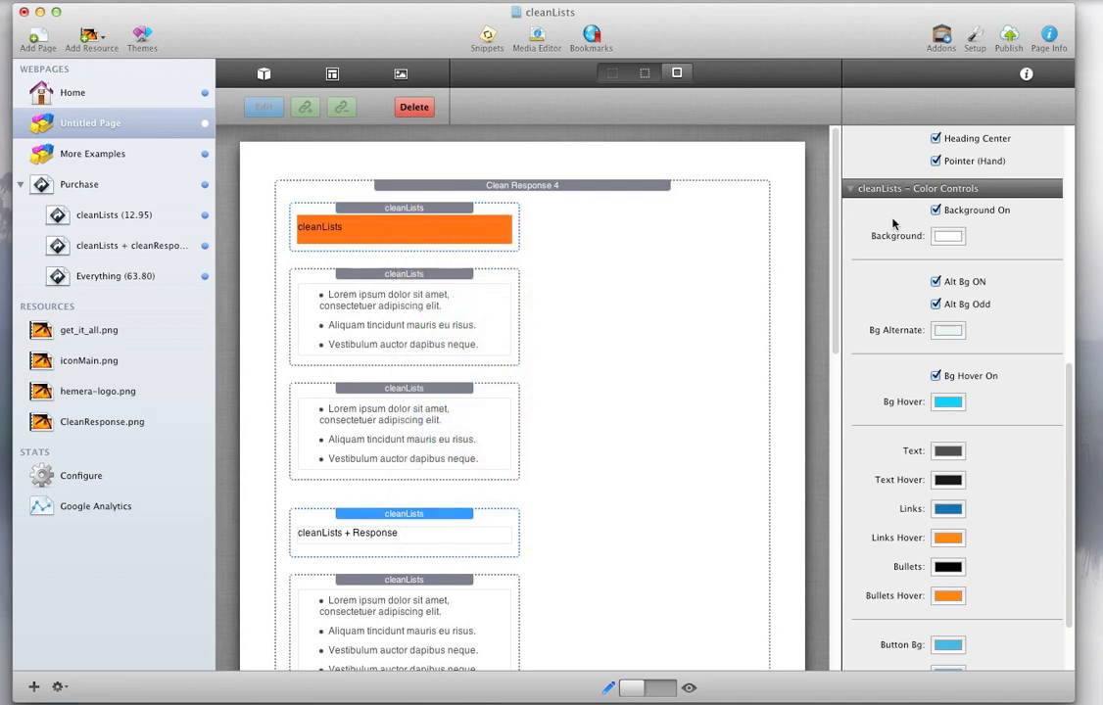
{"action": "left_click", "coordinate": [936, 238]}
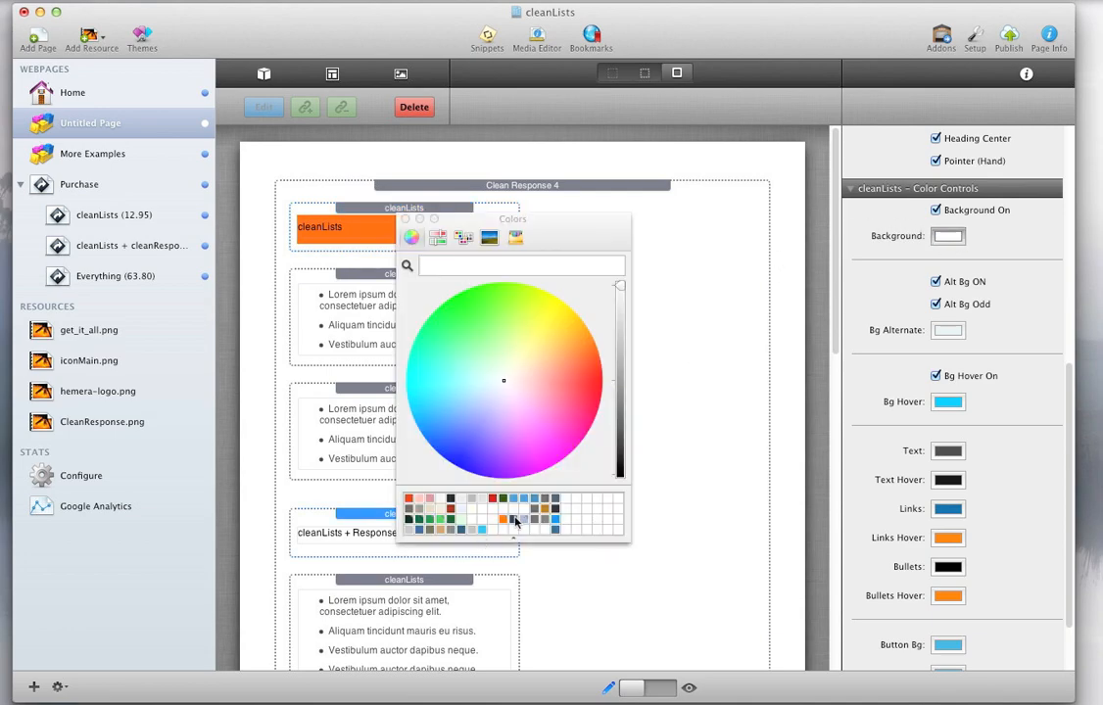
{"action": "left_click", "coordinate": [506, 522]}
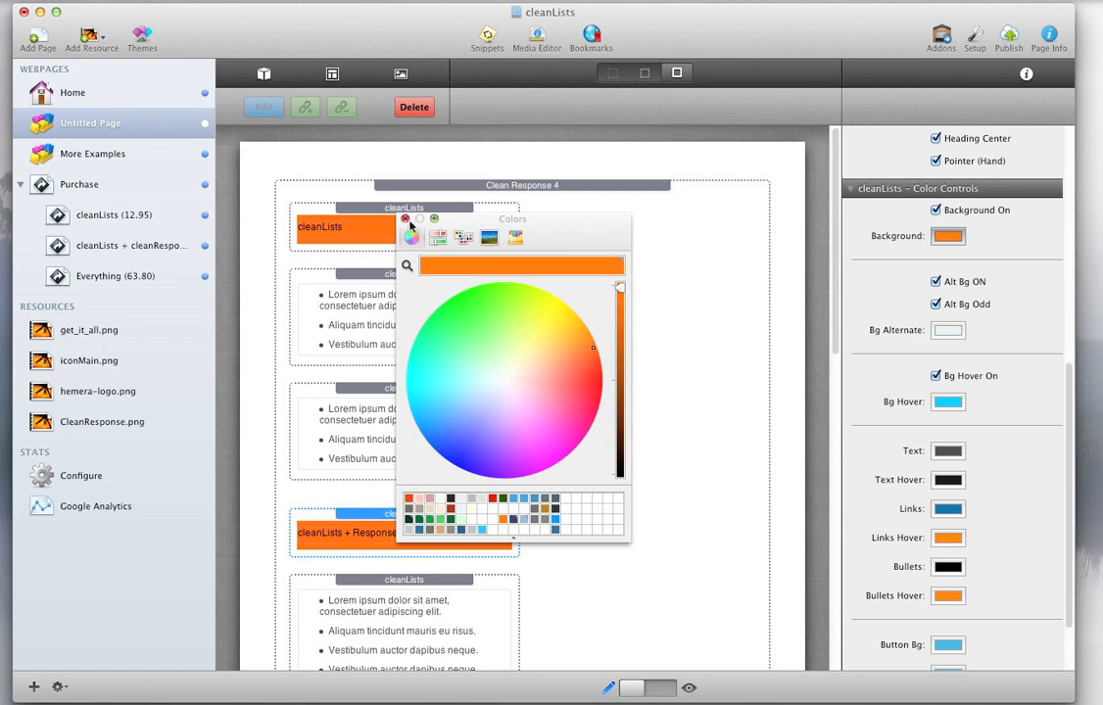
{"action": "left_click", "coordinate": [405, 219]}
- Set the background color of the "THIS WHOLE SITE" header to the same orange
{"action": "scroll", "coordinate": [453, 312], "scroll_direction": "down", "scroll_amount": 1}
{"action": "scroll", "coordinate": [453, 312], "scroll_direction": "down", "scroll_amount": 6}
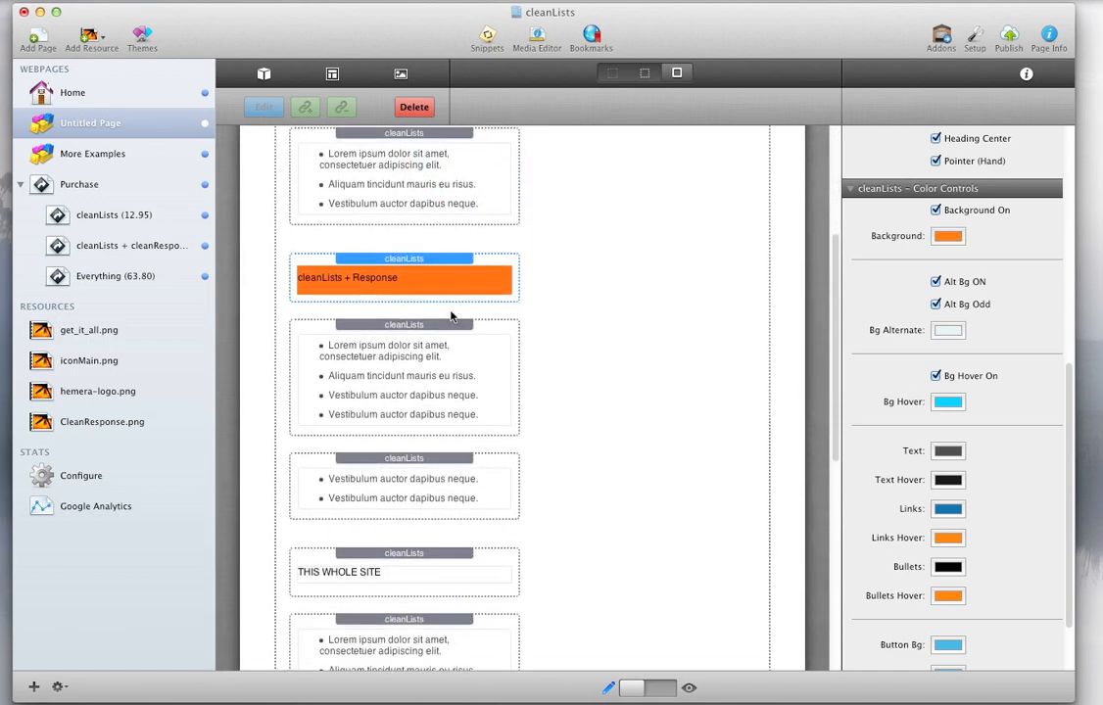
{"action": "left_click", "coordinate": [492, 475]}
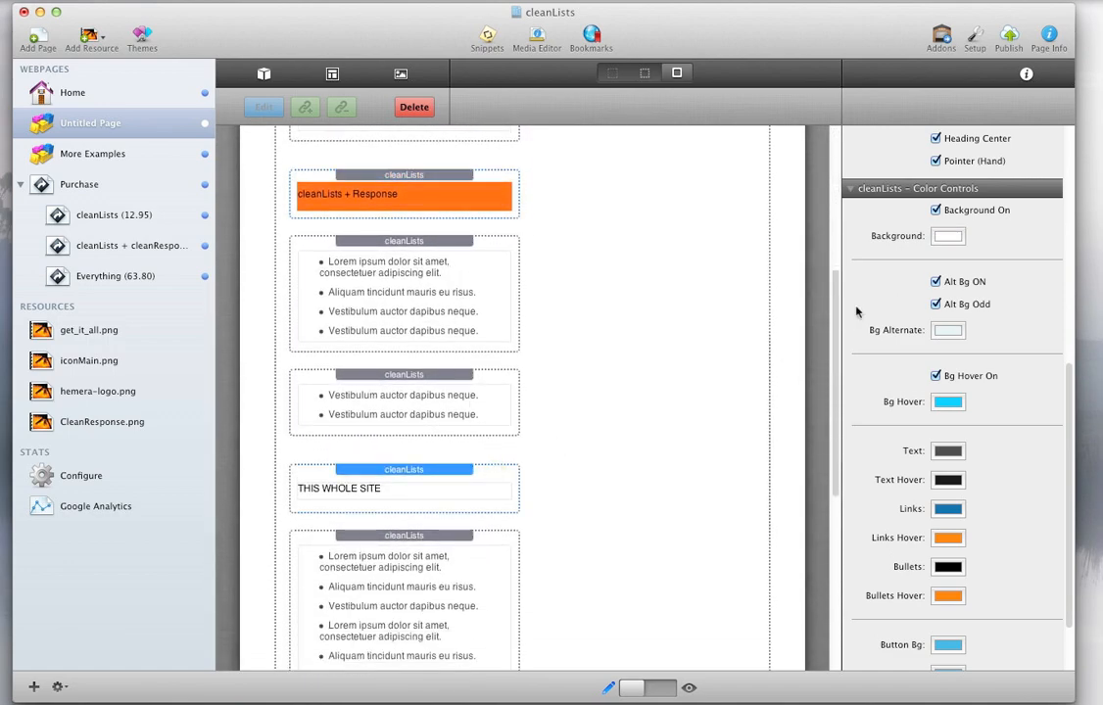
{"action": "left_click", "coordinate": [944, 237]}
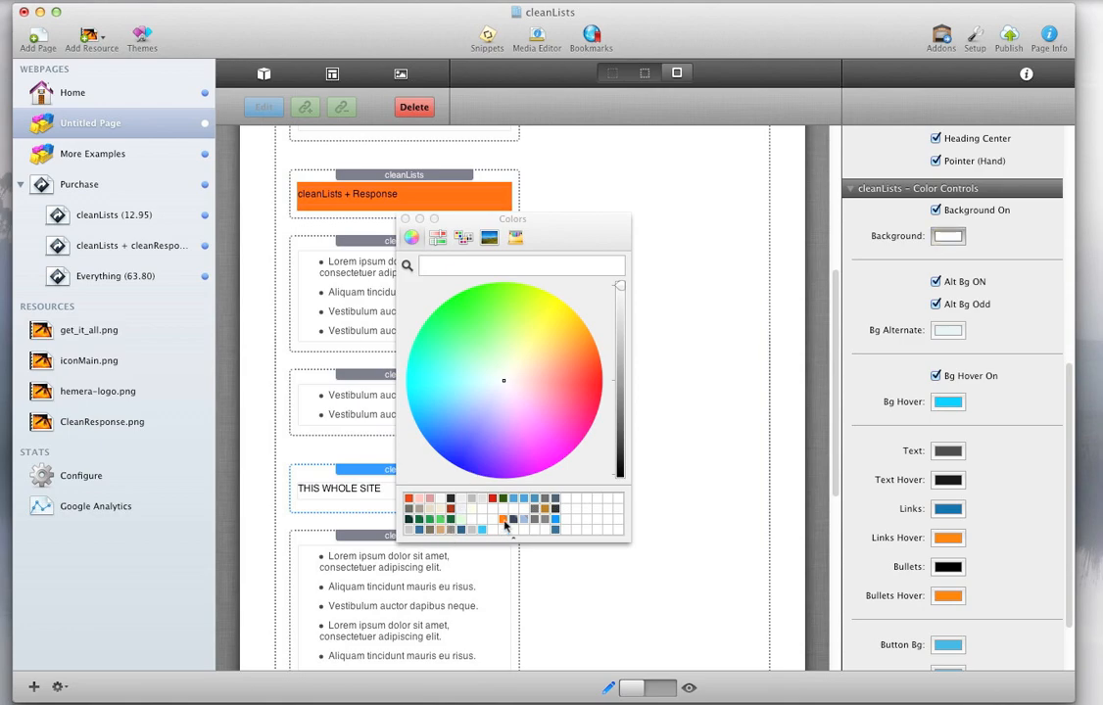
{"action": "left_click", "coordinate": [506, 526]}
{"action": "left_click", "coordinate": [406, 219]}
- Set the background color of the "Hemera Theme" header to the same orange
{"action": "scroll", "coordinate": [402, 365], "scroll_direction": "down", "scroll_amount": 4}
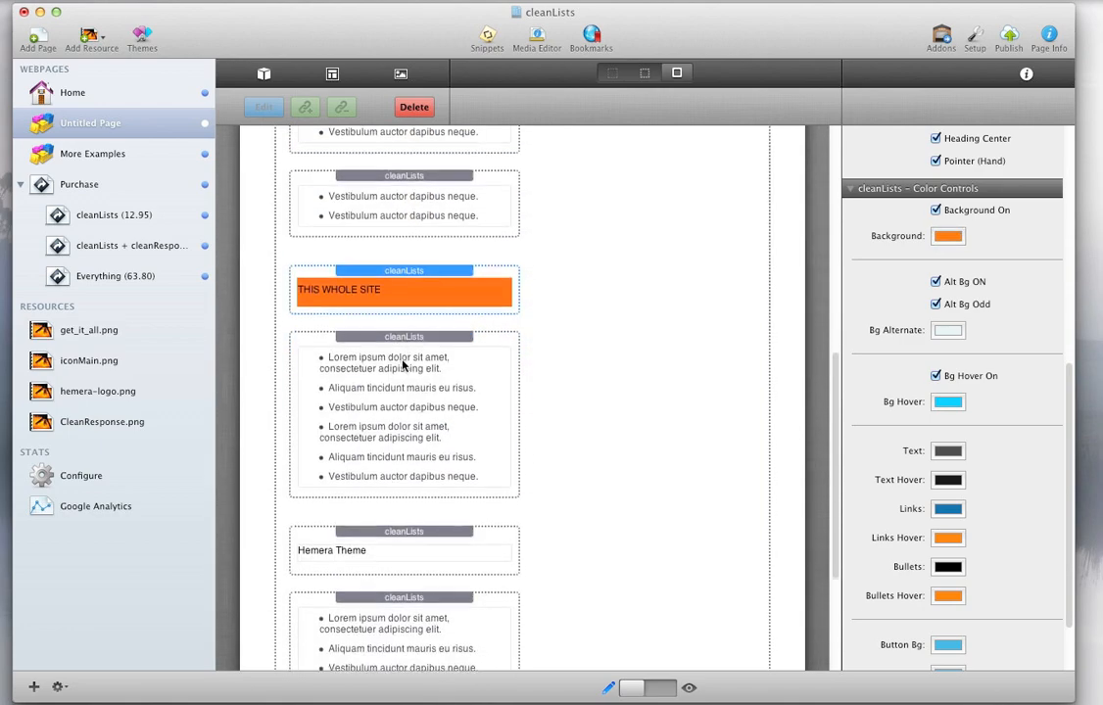
{"action": "scroll", "coordinate": [402, 364], "scroll_direction": "down", "scroll_amount": 1}
{"action": "left_click", "coordinate": [483, 499]}
{"action": "left_click", "coordinate": [945, 236]}
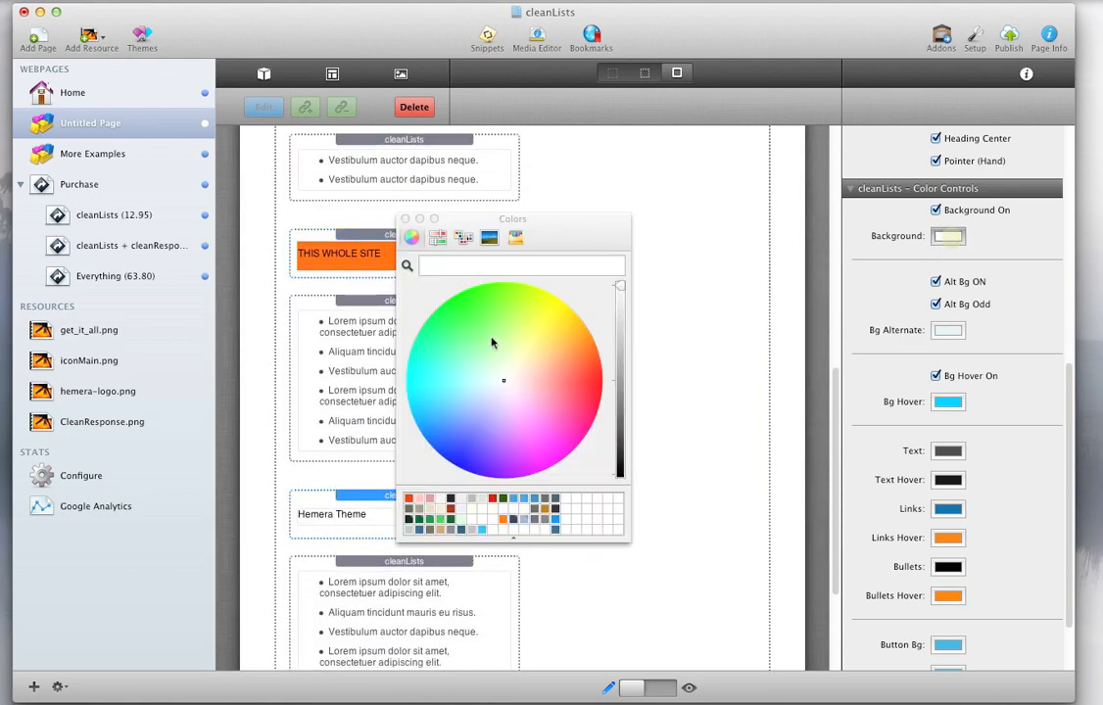
{"action": "left_click", "coordinate": [503, 519]}
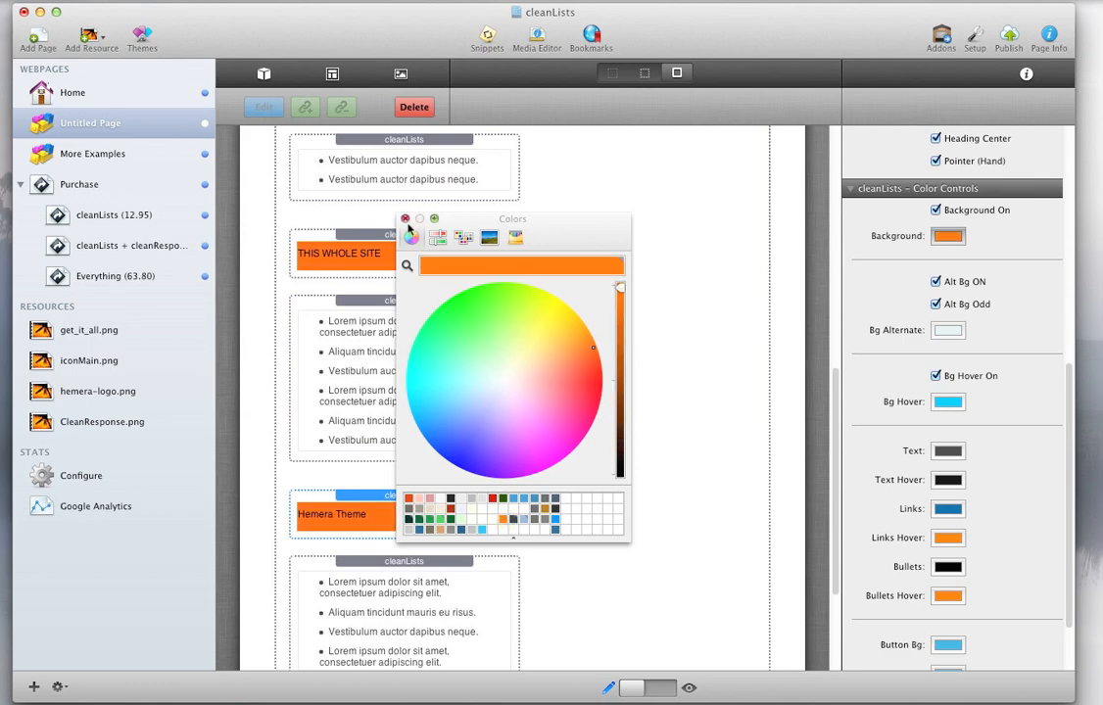
{"action": "left_click", "coordinate": [405, 218]}
- Set the text color of the "cleanLists" header to white
{"action": "scroll", "coordinate": [524, 421], "scroll_direction": "down", "scroll_amount": 8}
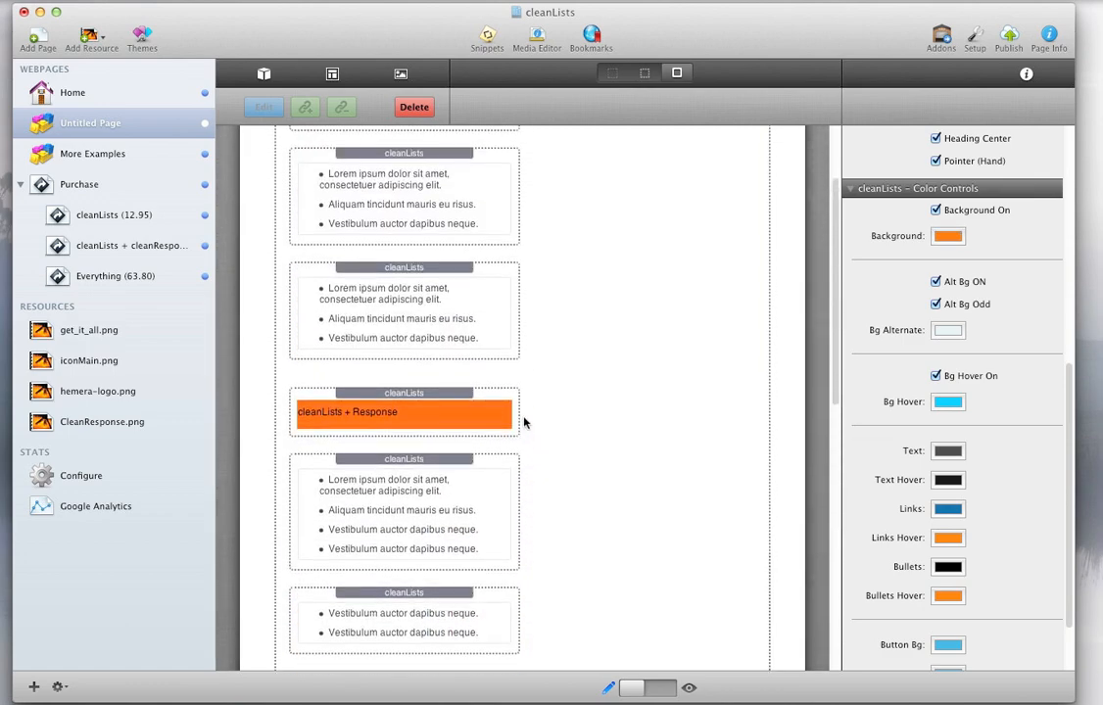
{"action": "scroll", "coordinate": [524, 421], "scroll_direction": "up", "scroll_amount": 8}
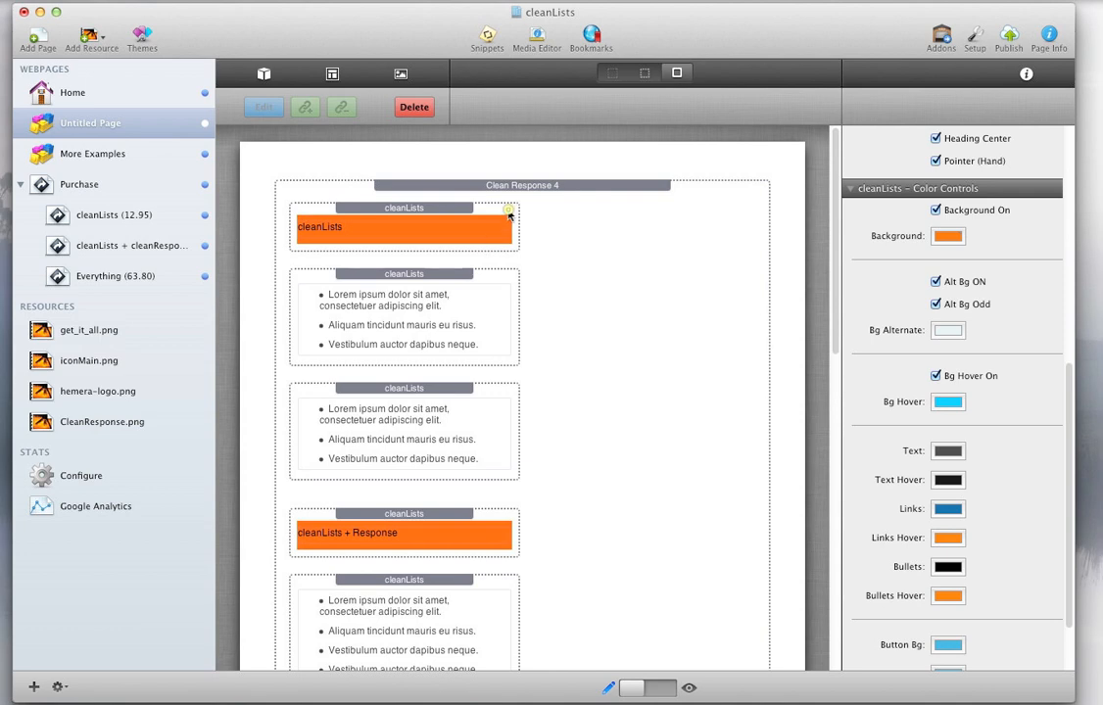
{"action": "left_click", "coordinate": [508, 216]}
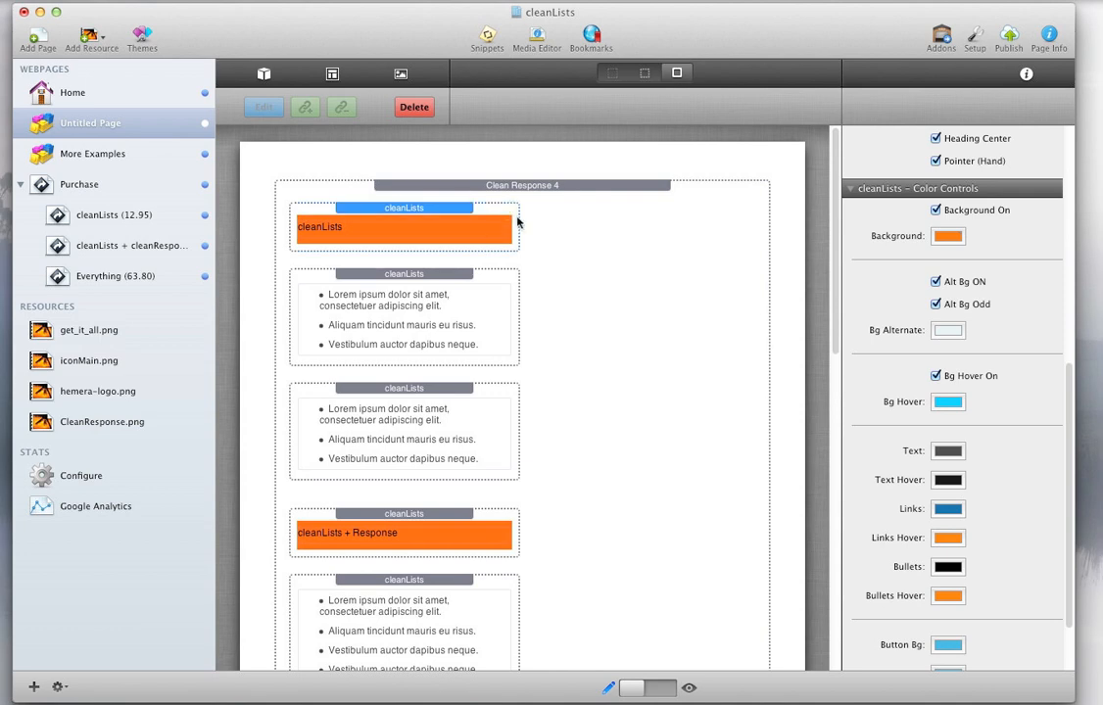
{"action": "left_click", "coordinate": [948, 452]}
{"action": "left_click", "coordinate": [608, 508]}
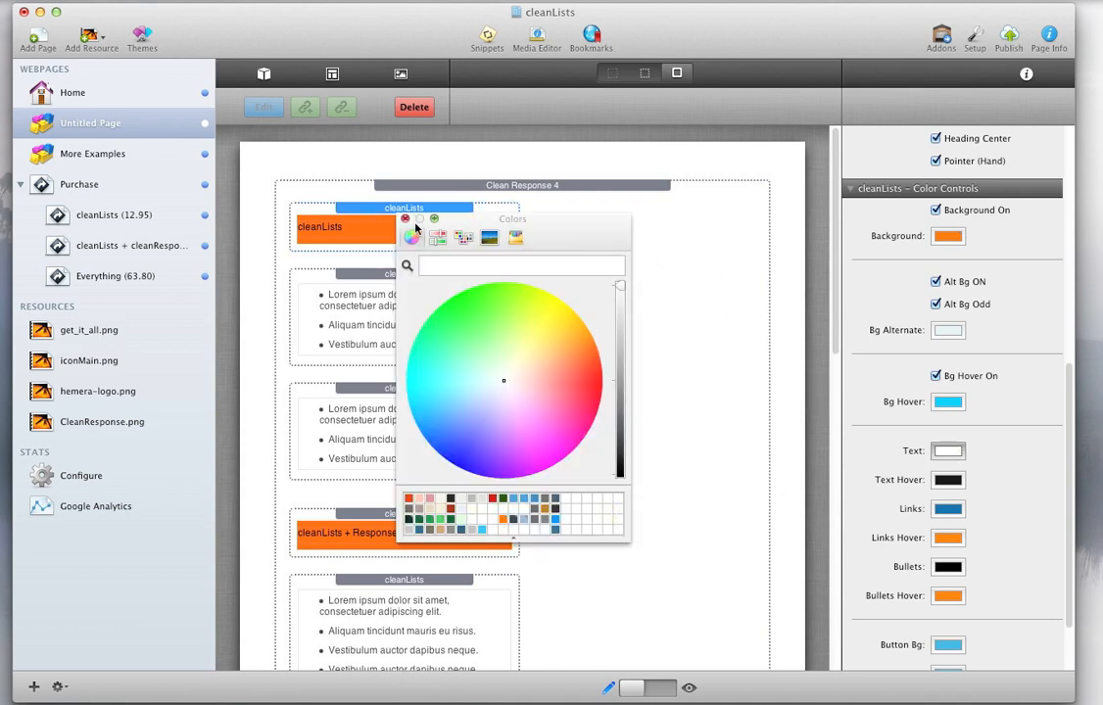
{"action": "left_click", "coordinate": [407, 220]}
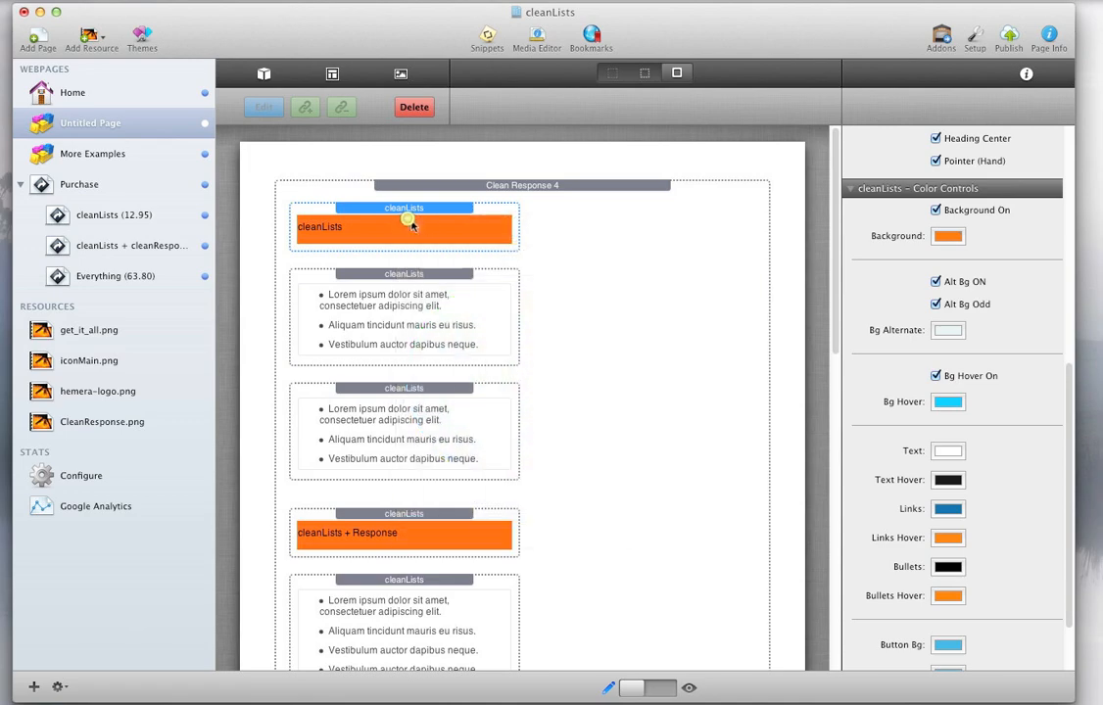
- Set the text color of the "cleanLists + Response" header to white
{"action": "left_click", "coordinate": [517, 526]}
{"action": "left_click", "coordinate": [947, 451]}
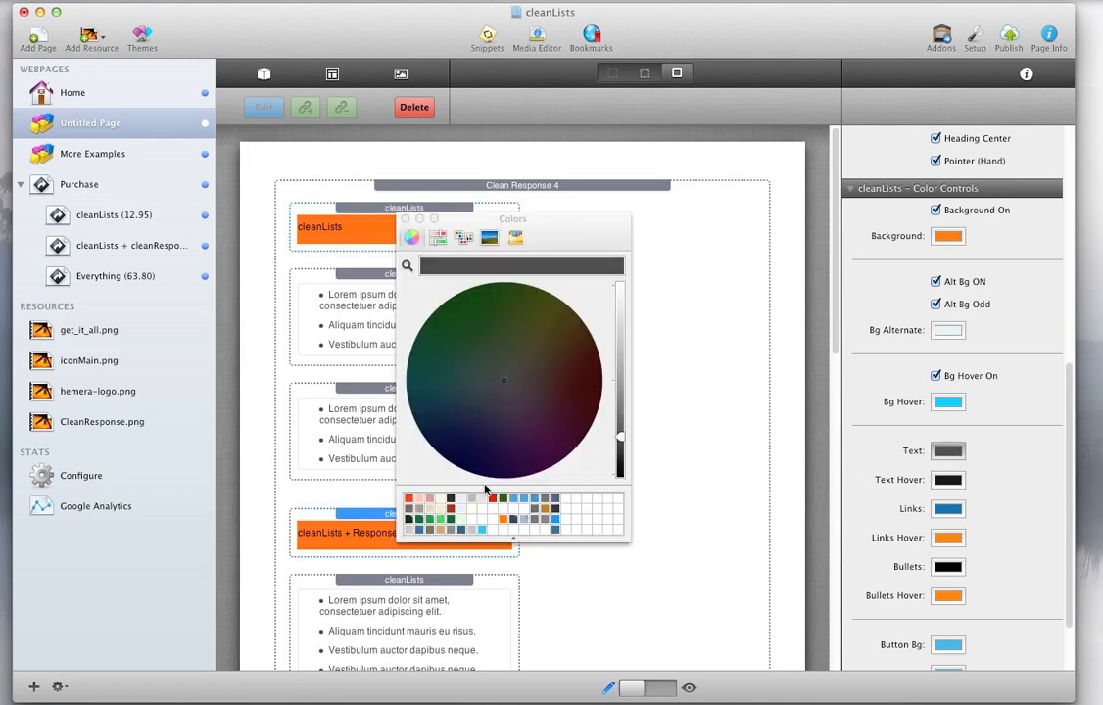
{"action": "left_click", "coordinate": [575, 522]}
{"action": "left_click", "coordinate": [406, 220]}
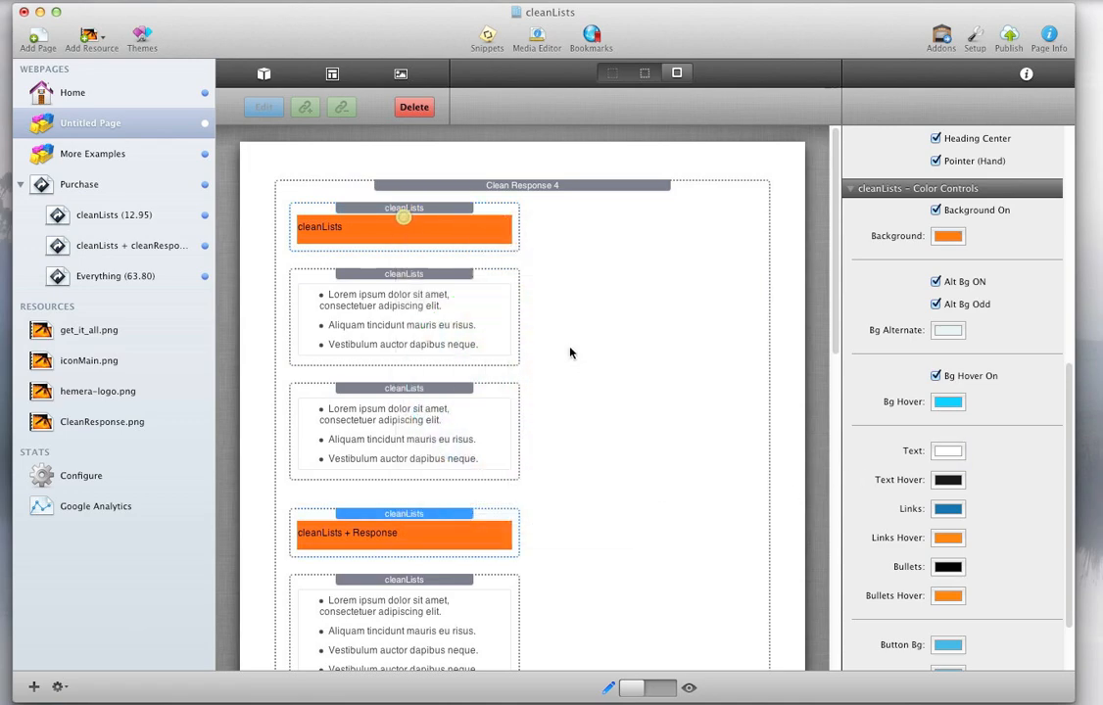
- Set the text color of the "THIS WHOLE SITE" header to white
{"action": "scroll", "coordinate": [567, 351], "scroll_direction": "down", "scroll_amount": 3}
{"action": "scroll", "coordinate": [558, 353], "scroll_direction": "down", "scroll_amount": 5}
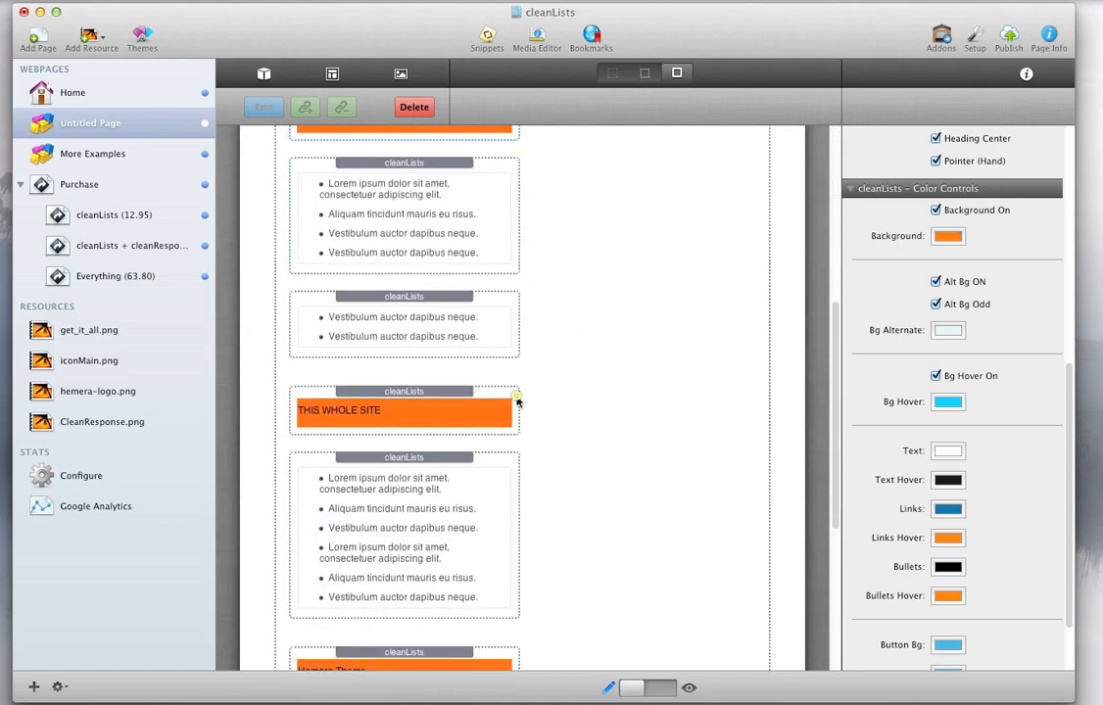
{"action": "left_click", "coordinate": [517, 397]}
{"action": "left_click", "coordinate": [947, 450]}
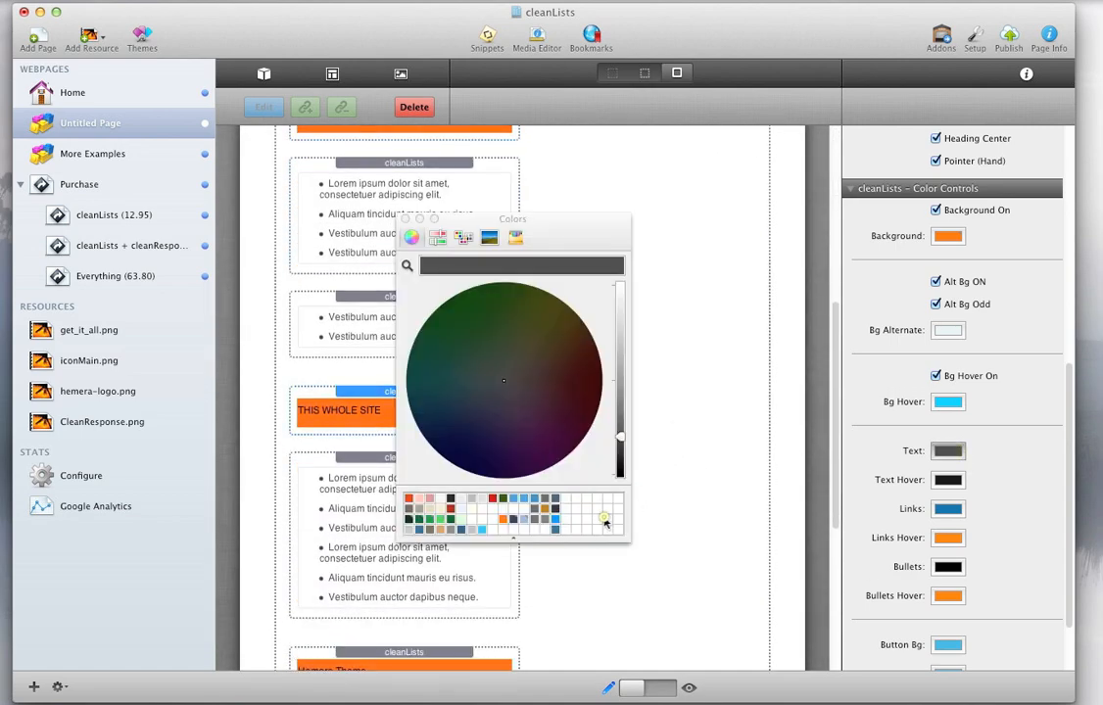
{"action": "left_click", "coordinate": [604, 517]}
{"action": "left_click", "coordinate": [406, 220]}
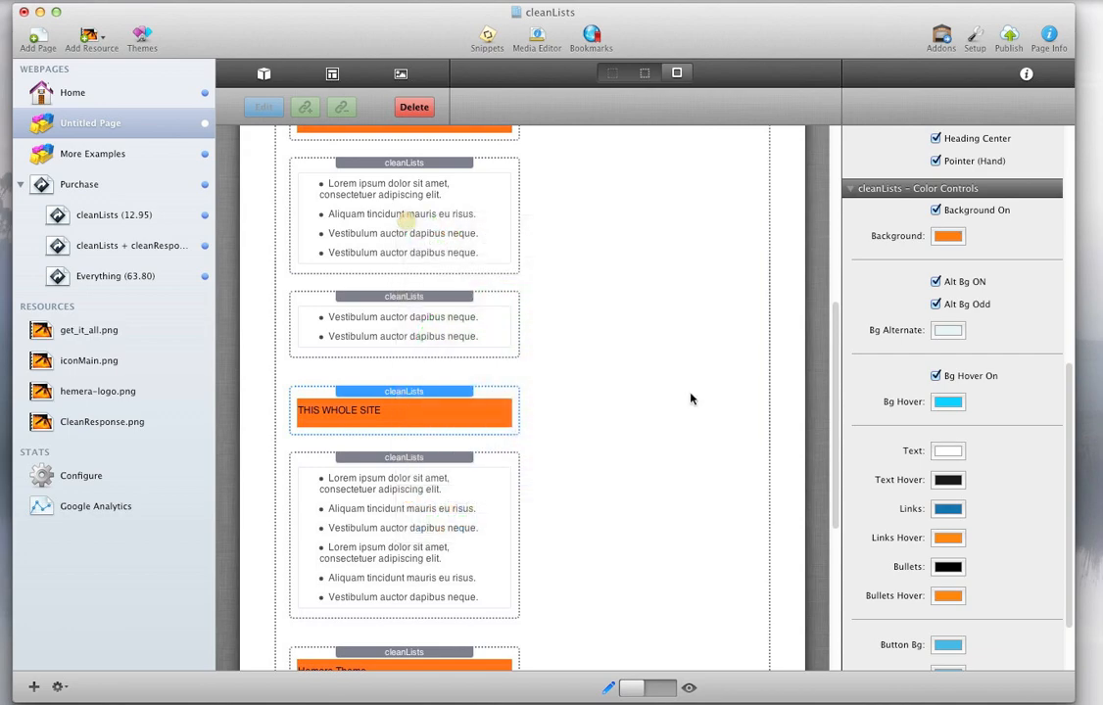
- Set the text color of the "Hemera Theme" header to white
{"action": "scroll", "coordinate": [648, 413], "scroll_direction": "down", "scroll_amount": 3}
{"action": "left_click", "coordinate": [510, 505]}
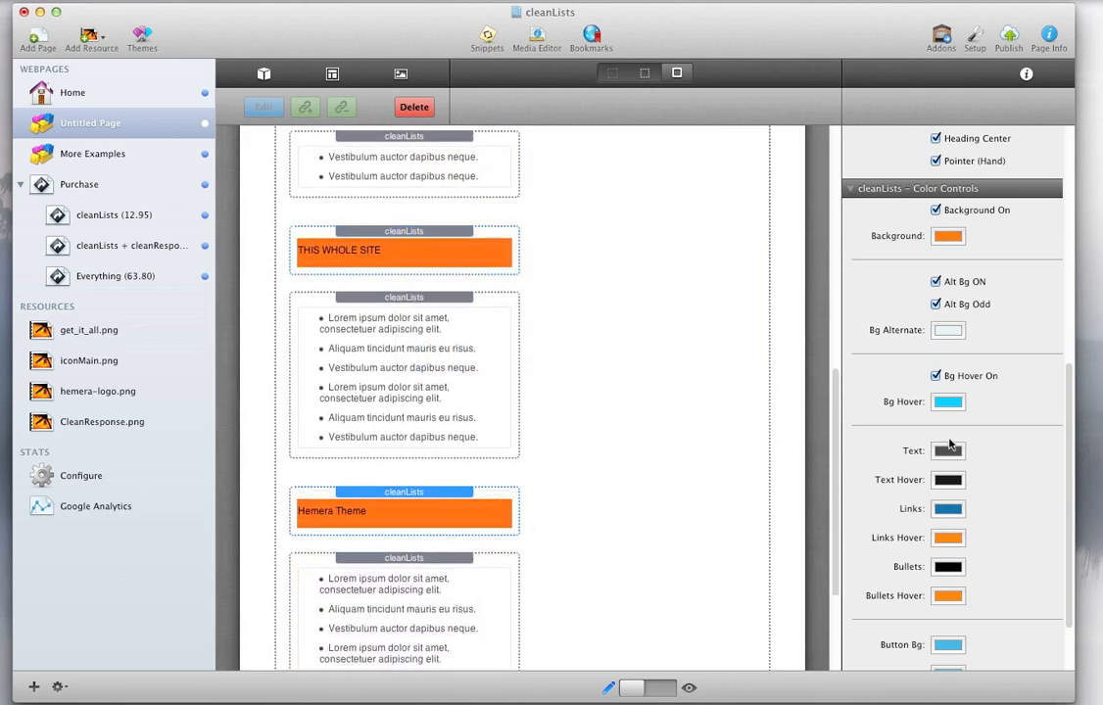
{"action": "left_click", "coordinate": [948, 451]}
{"action": "left_click", "coordinate": [591, 511]}
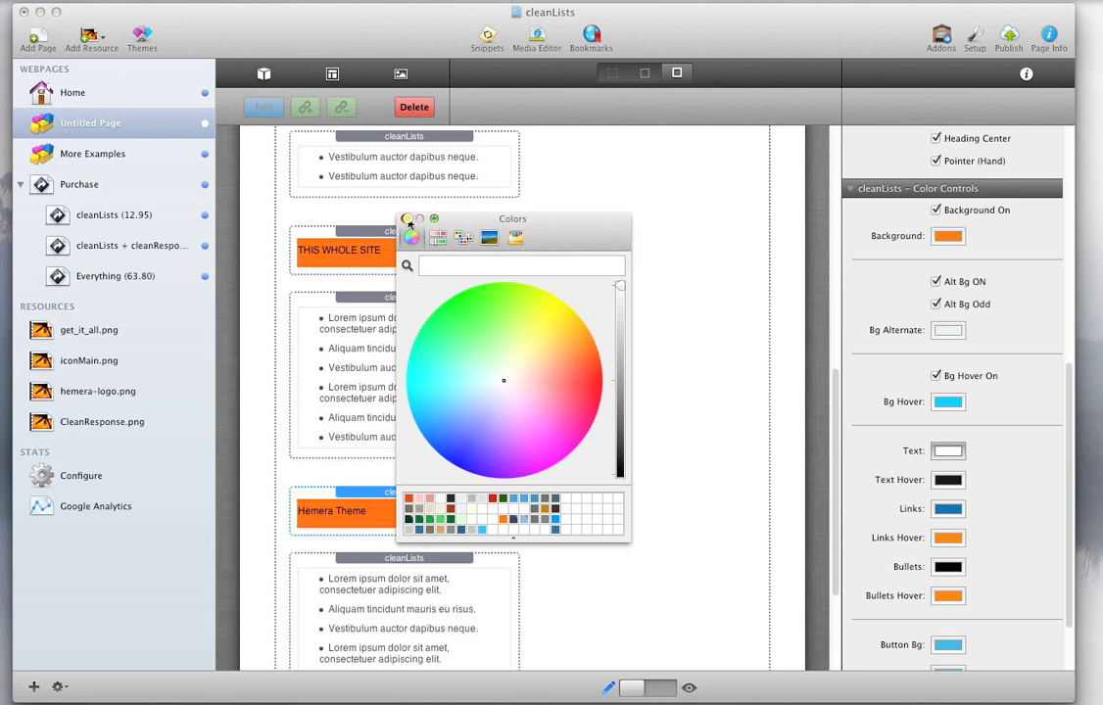
{"action": "left_click", "coordinate": [409, 219]}
- Set the top and bottom padding of the "THIS WHOLE SITE" header to 20 px
{"action": "scroll", "coordinate": [573, 481], "scroll_direction": "up", "scroll_amount": 5}
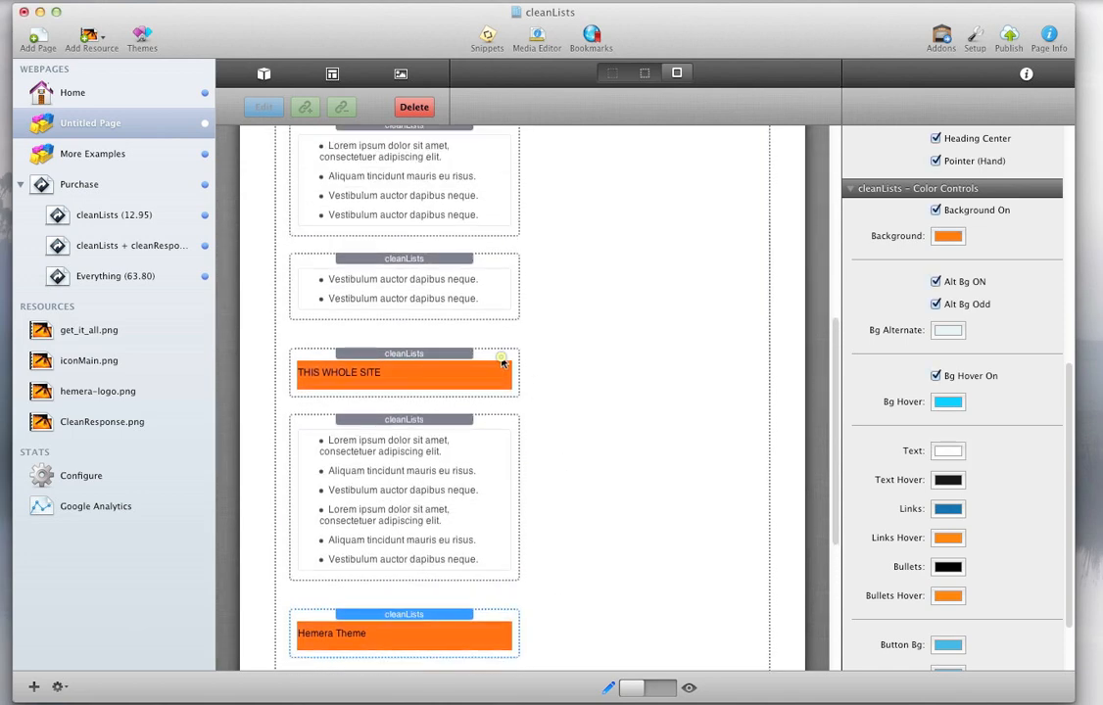
{"action": "left_click", "coordinate": [503, 363]}
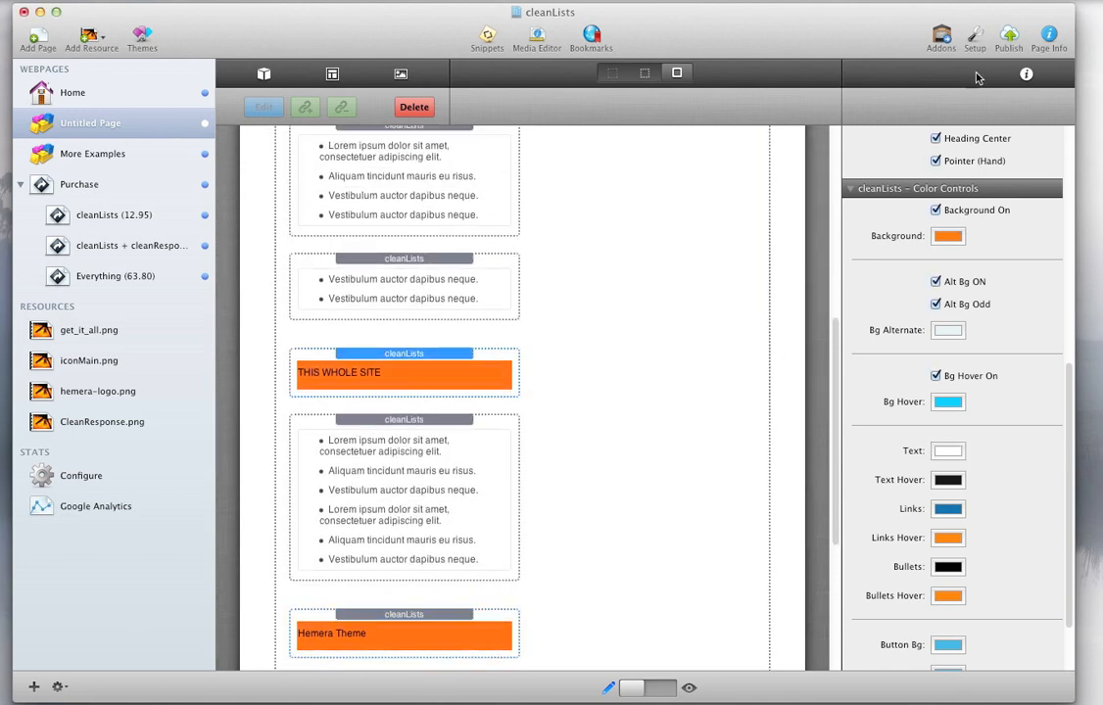
{"action": "scroll", "coordinate": [912, 294], "scroll_direction": "up", "scroll_amount": 10}
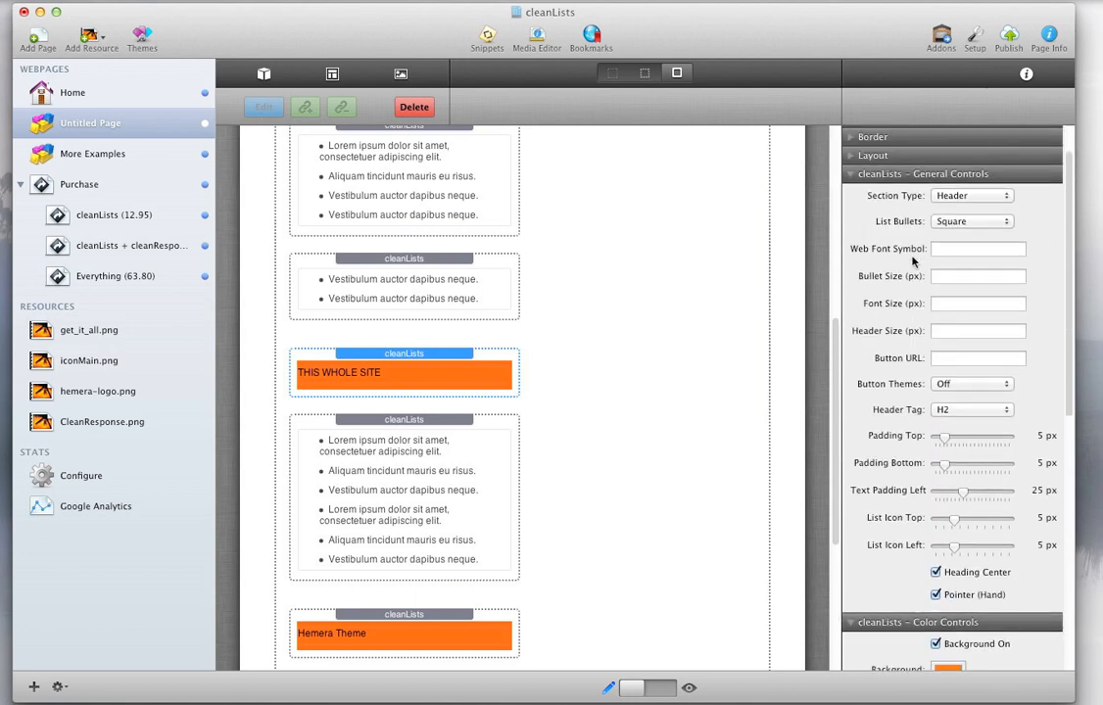
{"action": "scroll", "coordinate": [912, 262], "scroll_direction": "down", "scroll_amount": 1}
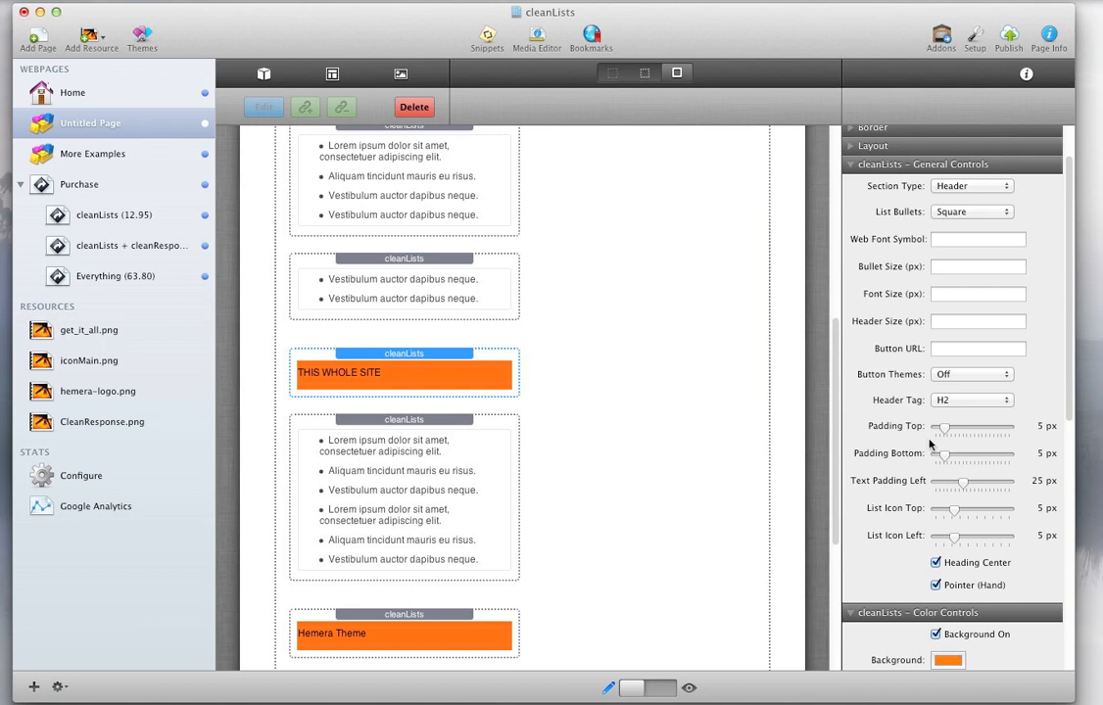
{"action": "scroll", "coordinate": [875, 325], "scroll_direction": "up", "scroll_amount": 4}
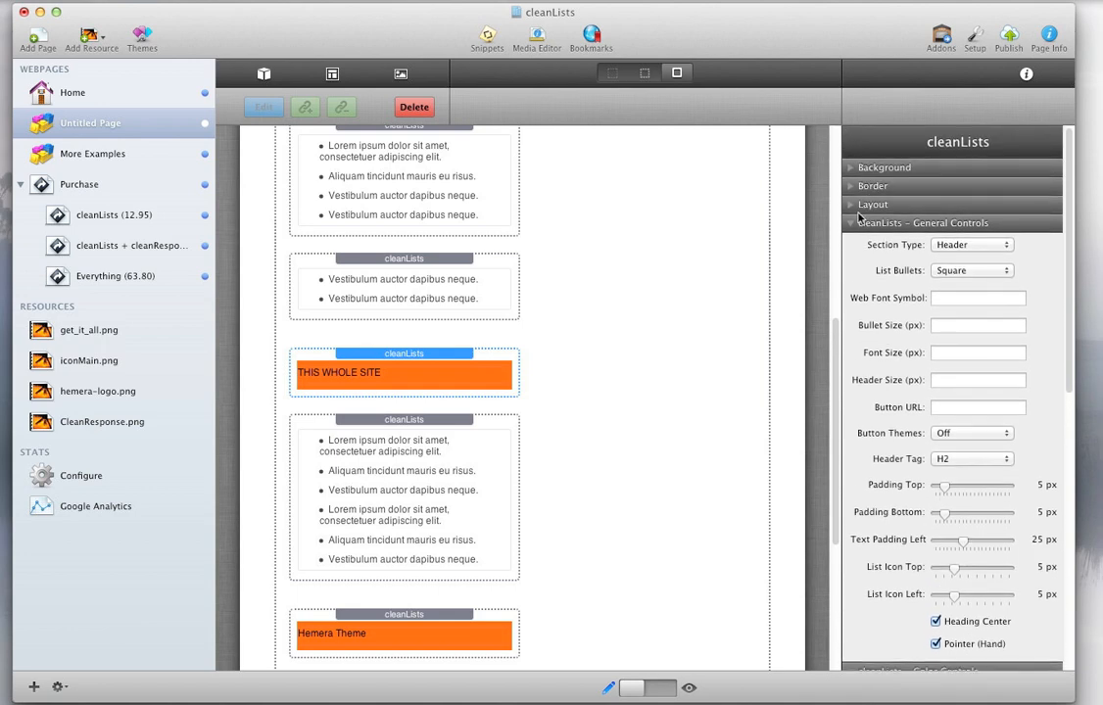
{"action": "scroll", "coordinate": [894, 504], "scroll_direction": "down", "scroll_amount": 2}
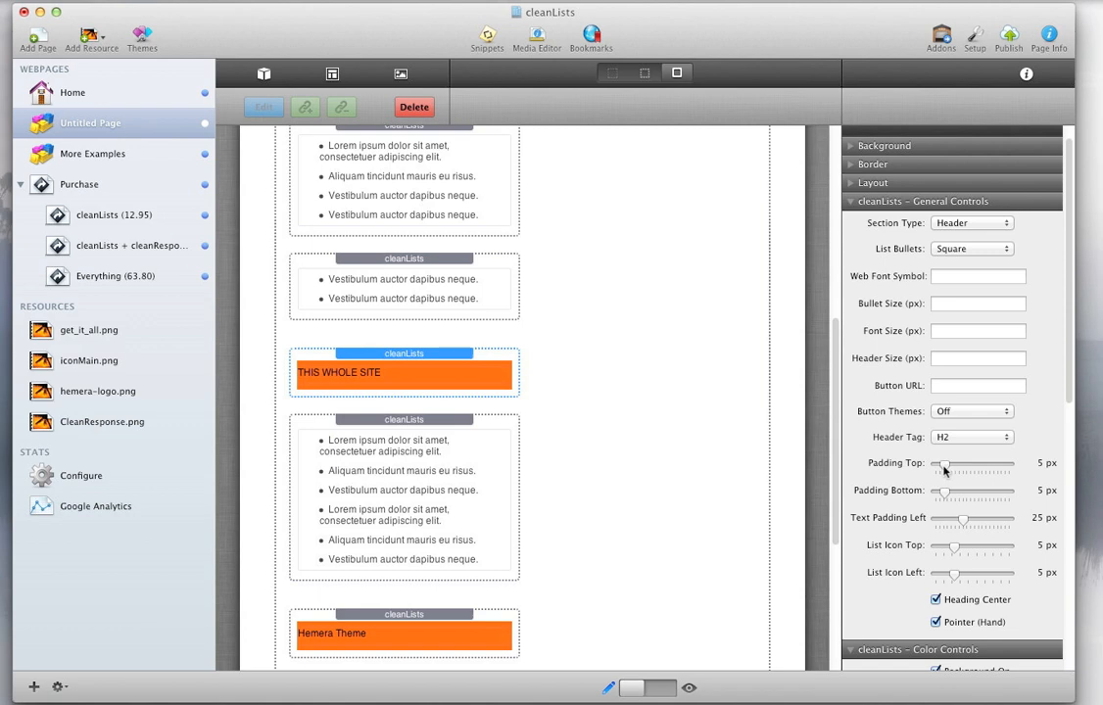
{"action": "left_click_drag", "start_coordinate": [945, 470], "coordinate": [975, 492]}
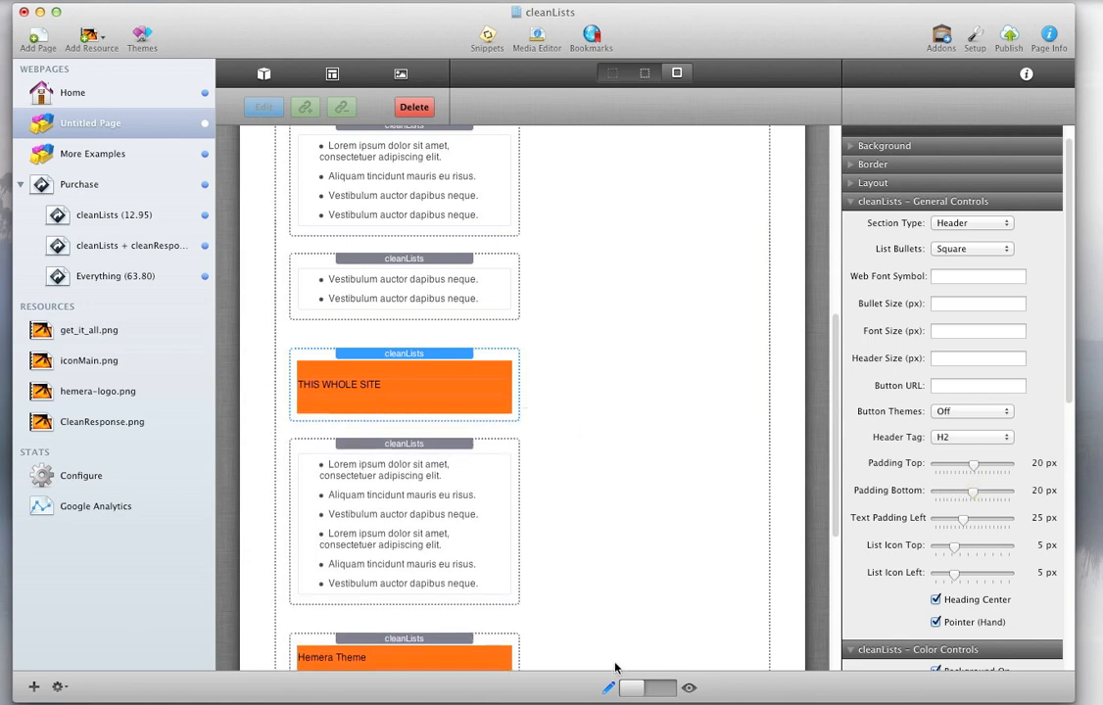
- Try the first "cleanLists" header with Heading Center turned off in the page preview, and turn the option back on
{"action": "scroll", "coordinate": [647, 493], "scroll_direction": "down", "scroll_amount": 2}
{"action": "scroll", "coordinate": [632, 491], "scroll_direction": "up", "scroll_amount": 10}
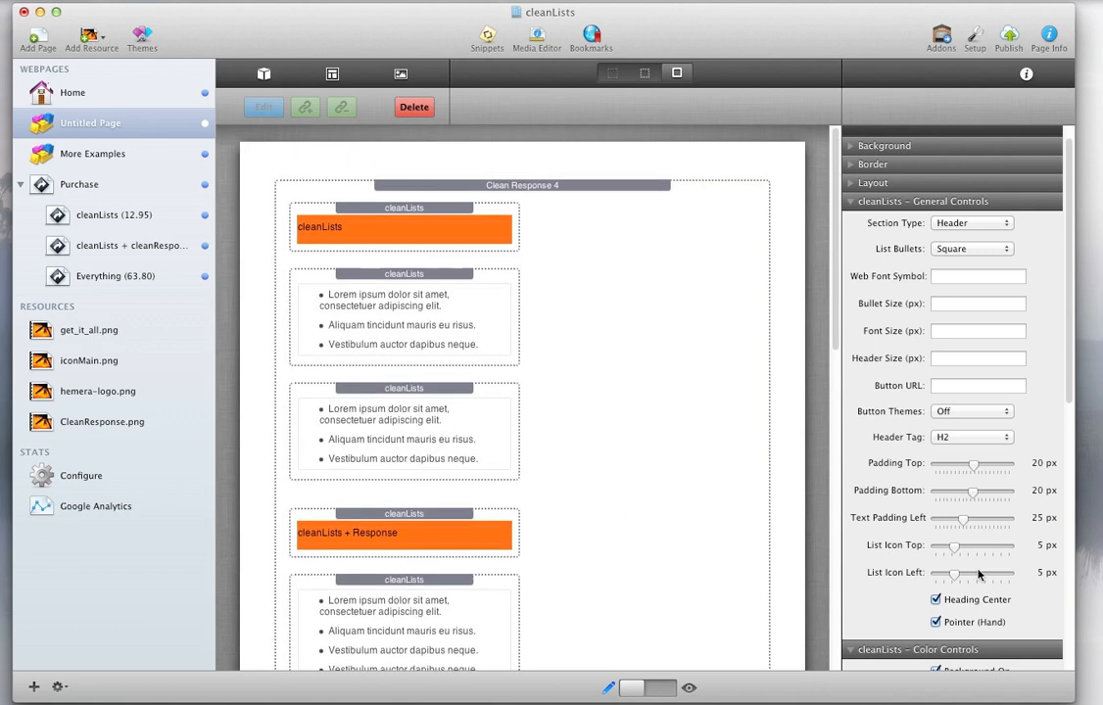
{"action": "scroll", "coordinate": [977, 575], "scroll_direction": "down", "scroll_amount": 3}
{"action": "scroll", "coordinate": [884, 530], "scroll_direction": "down", "scroll_amount": 1}
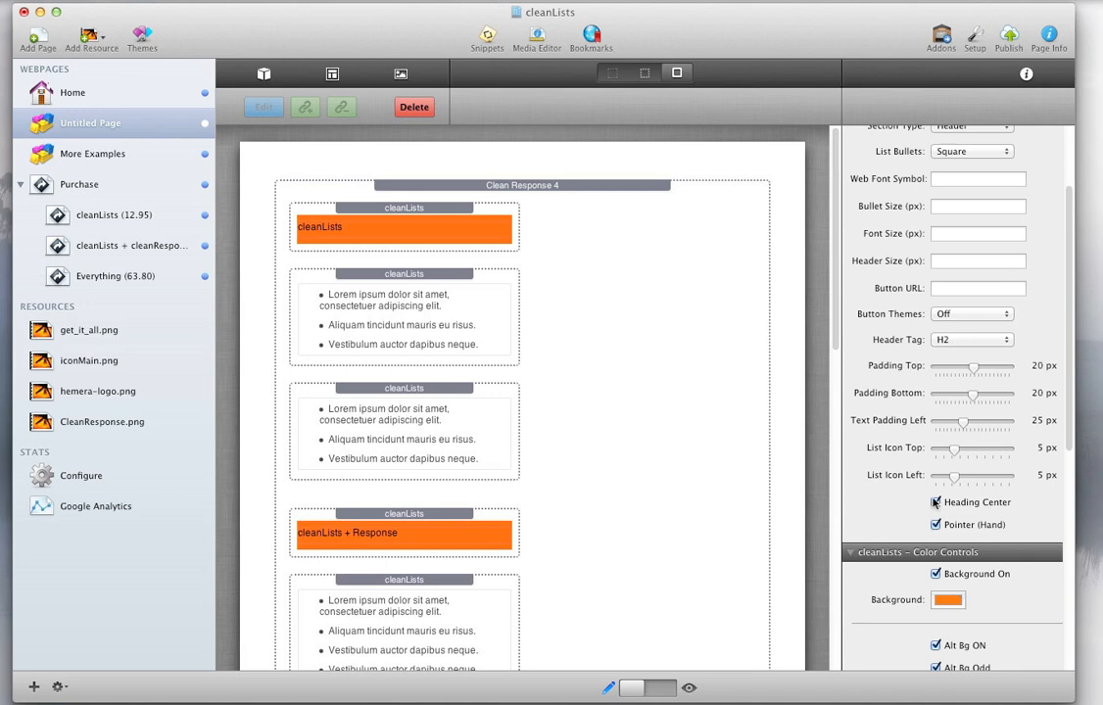
{"action": "left_click", "coordinate": [495, 211]}
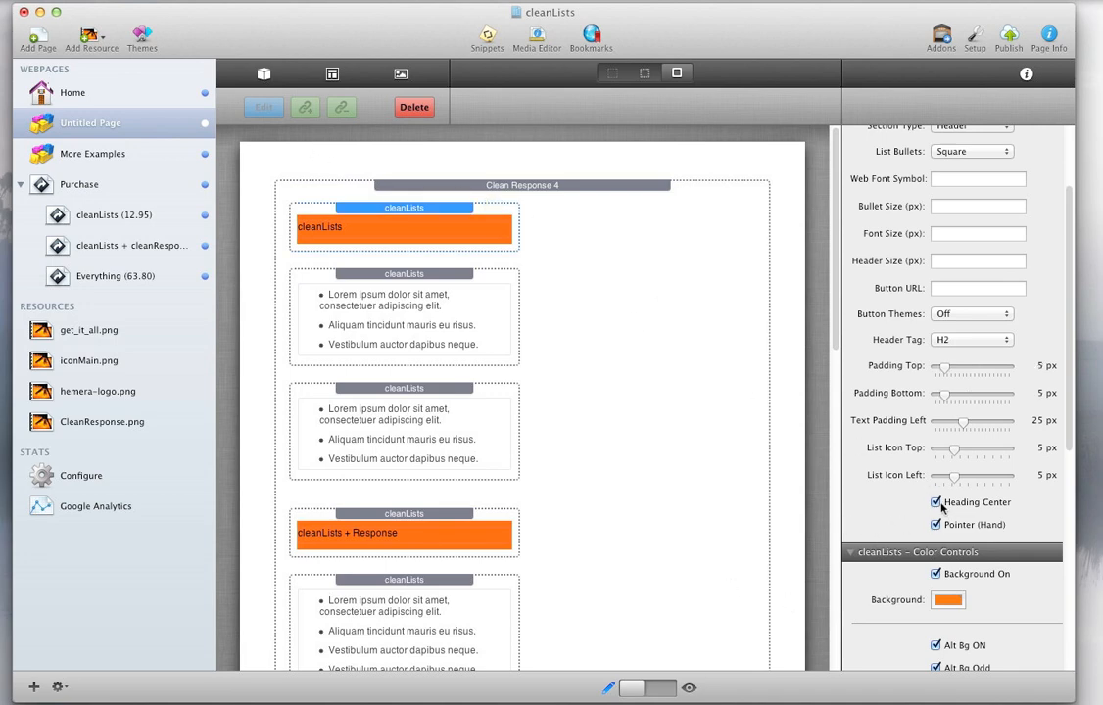
{"action": "left_click", "coordinate": [664, 686]}
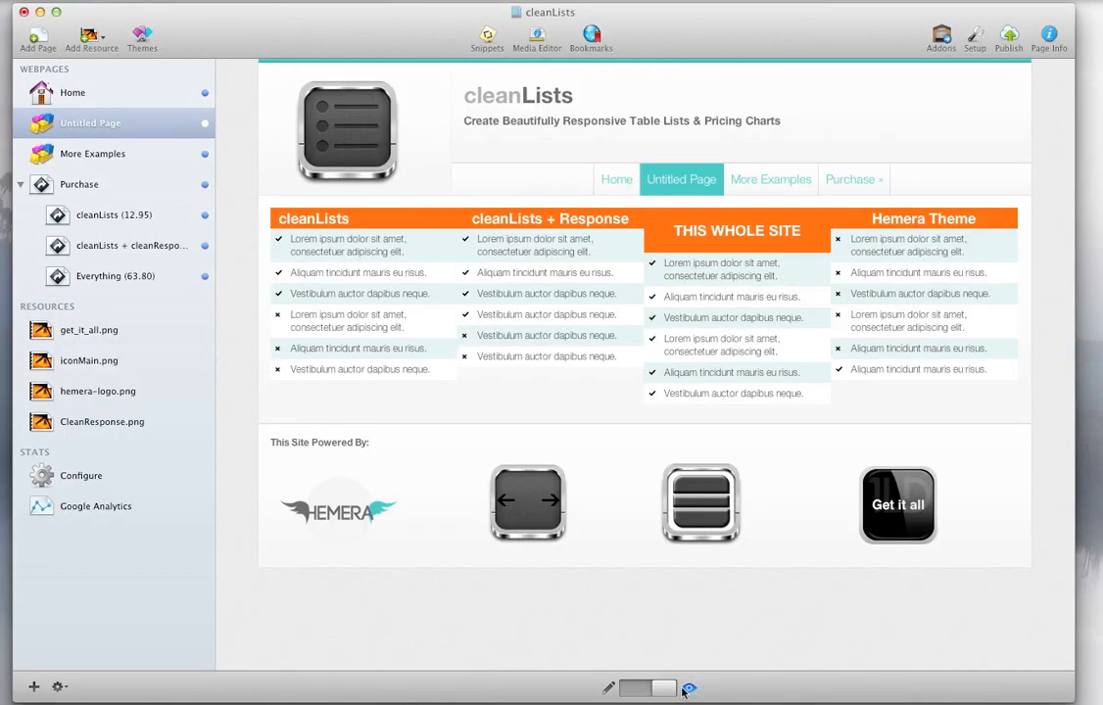
{"action": "left_click", "coordinate": [684, 690]}
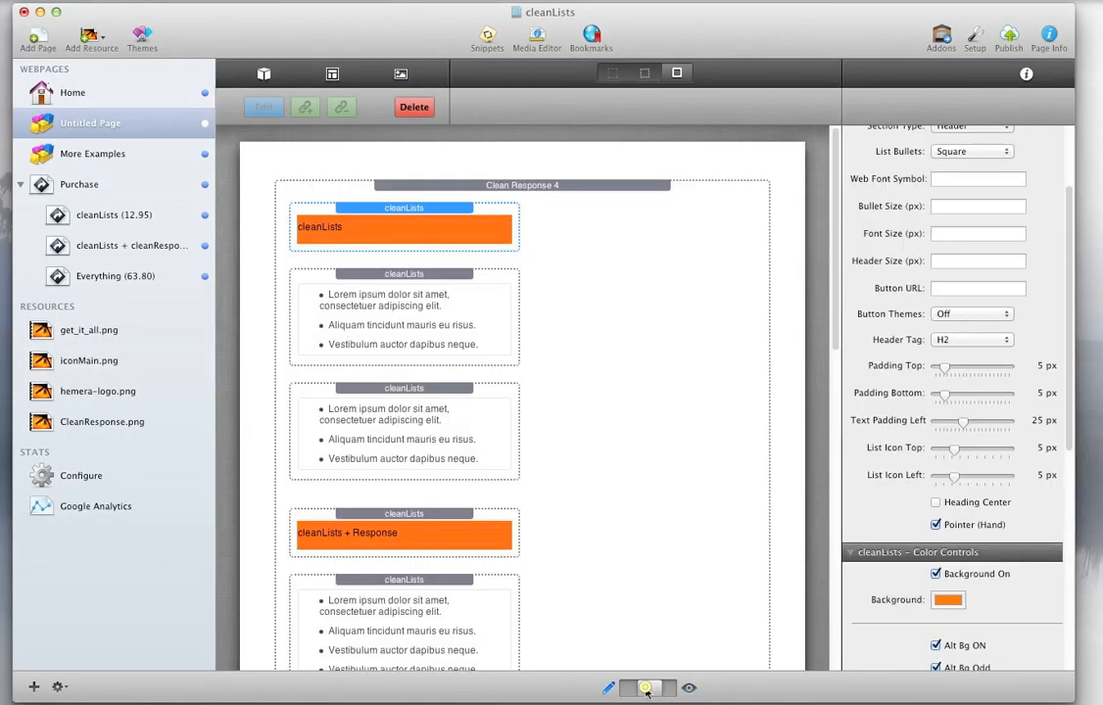
{"action": "left_click", "coordinate": [935, 502]}
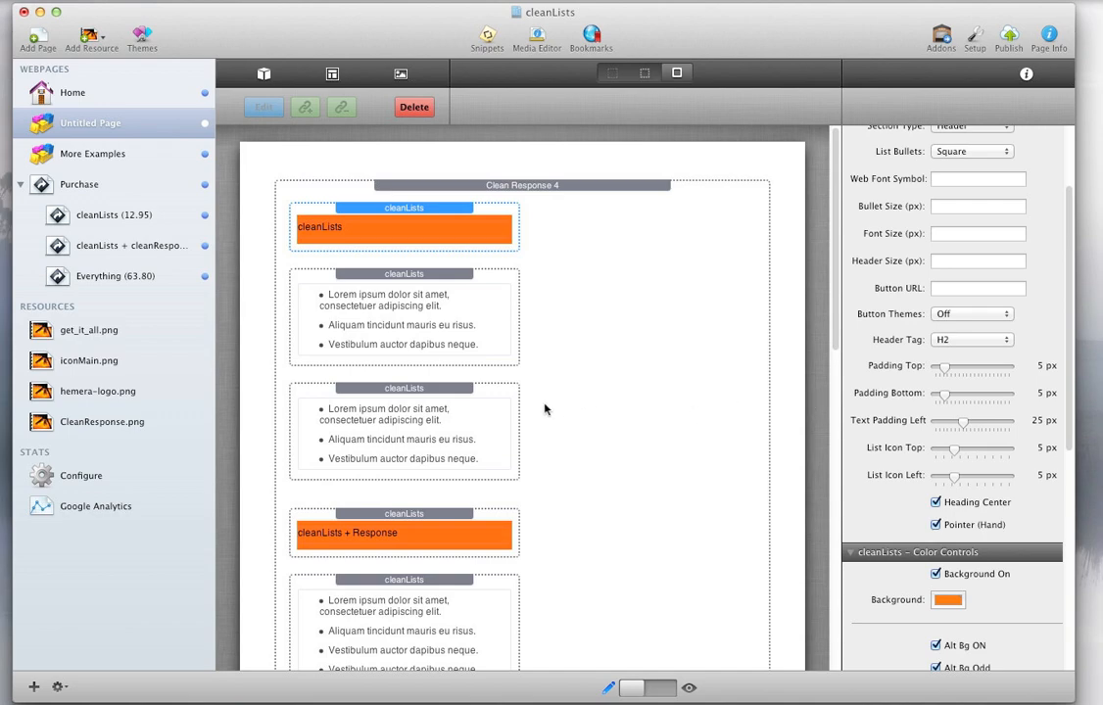
- Enable detailed margins for the first "cleanLists" header and set its top margin to 20 px
{"action": "scroll", "coordinate": [522, 598], "scroll_direction": "down", "scroll_amount": 5}
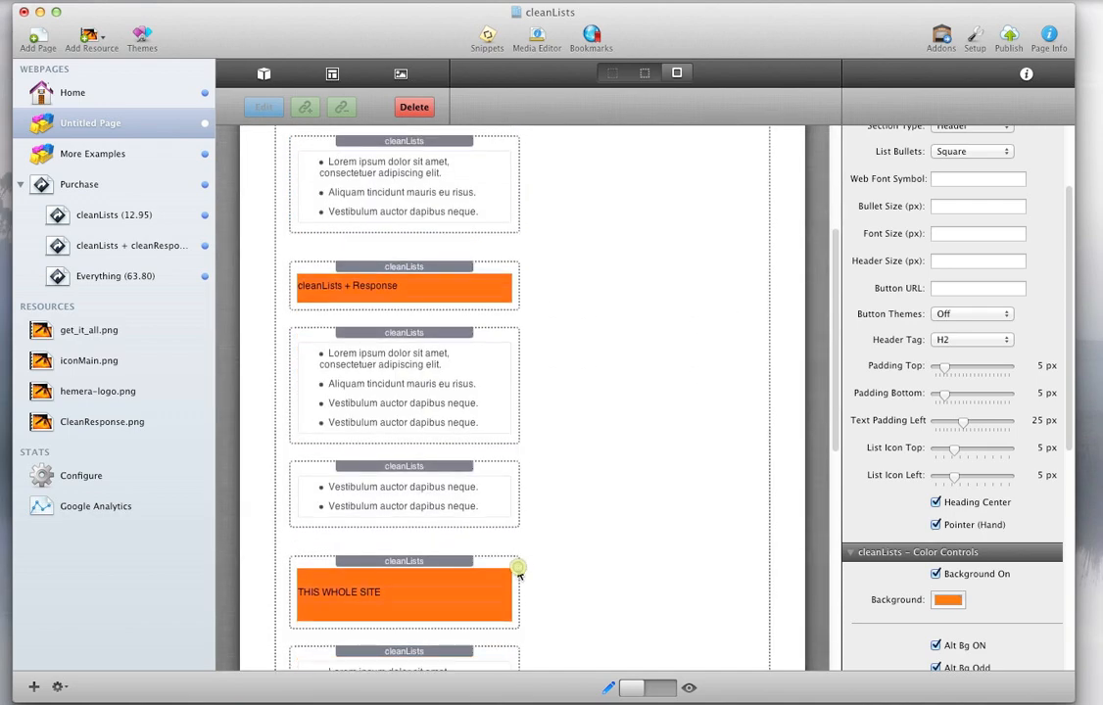
{"action": "left_click", "coordinate": [519, 574]}
{"action": "scroll", "coordinate": [596, 540], "scroll_direction": "up", "scroll_amount": 5}
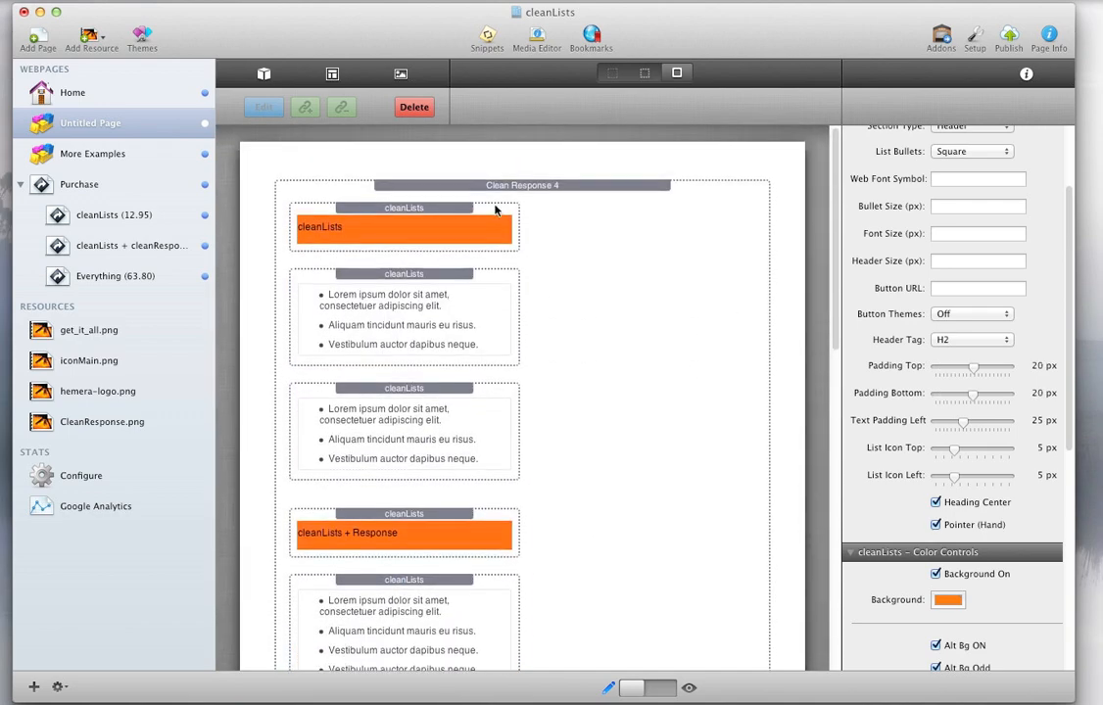
{"action": "left_click", "coordinate": [497, 210]}
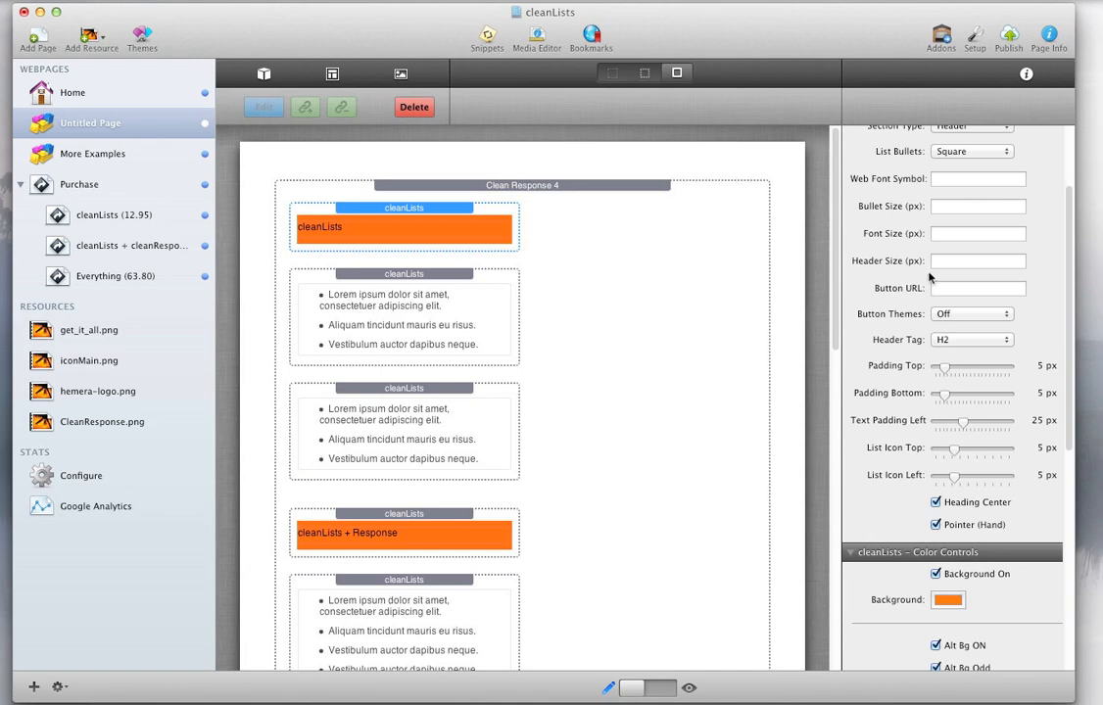
{"action": "scroll", "coordinate": [882, 277], "scroll_direction": "up", "scroll_amount": 3}
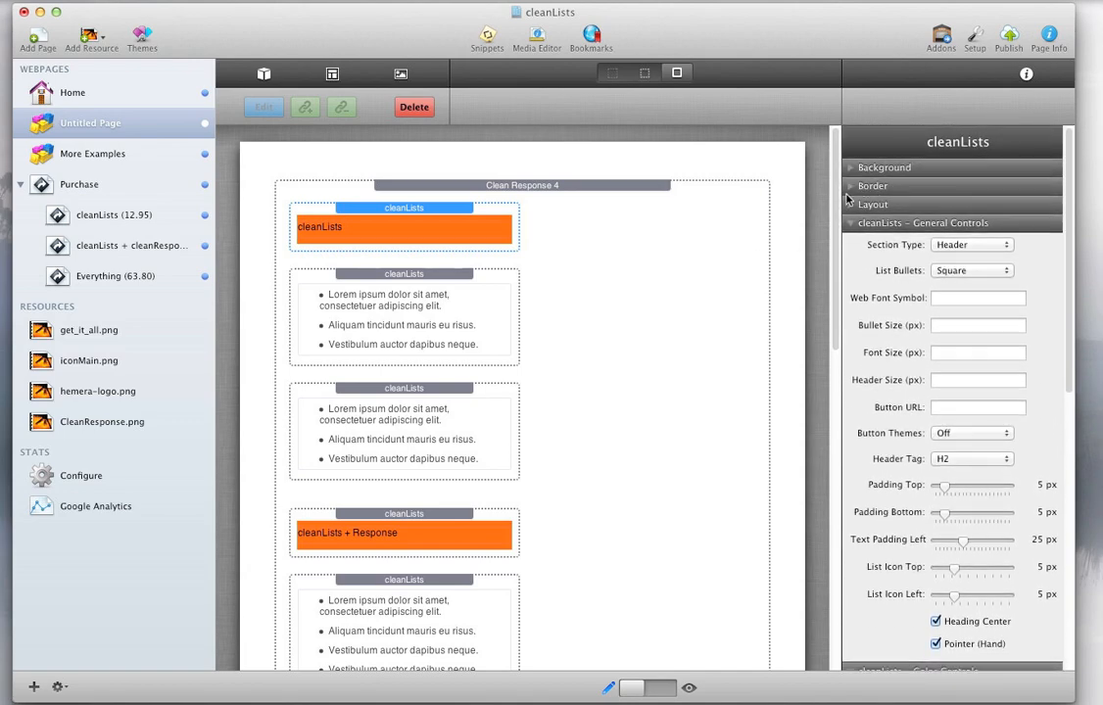
{"action": "left_click", "coordinate": [850, 207]}
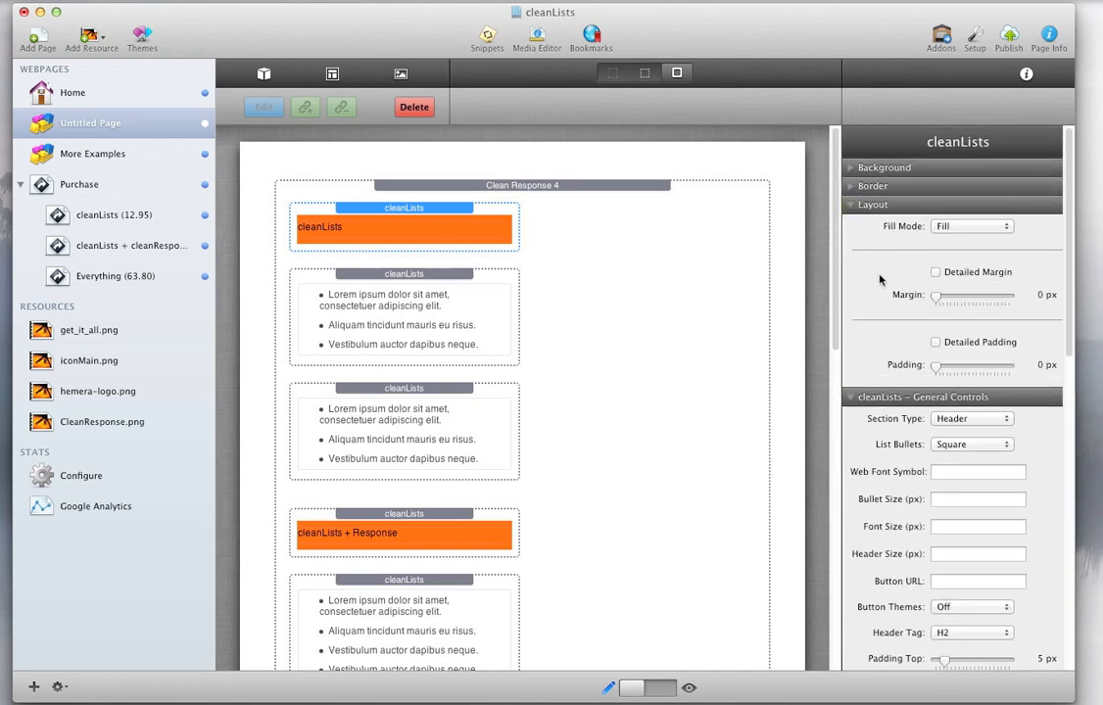
{"action": "left_click", "coordinate": [935, 273]}
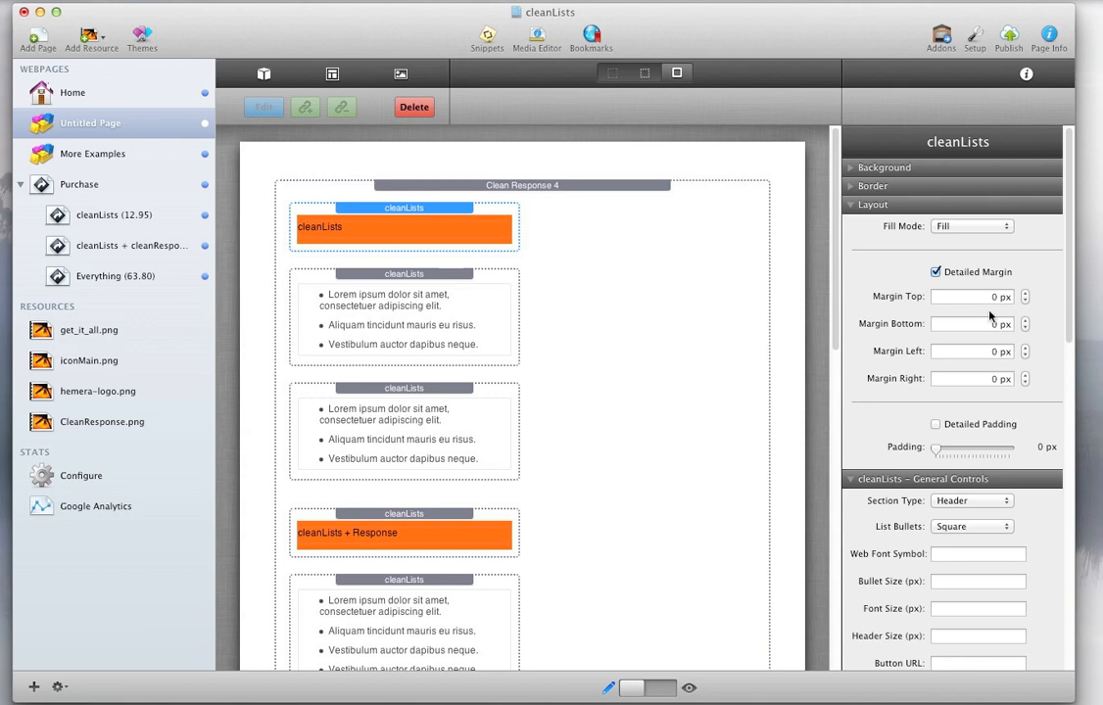
{"action": "left_click", "coordinate": [994, 296]}
{"action": "type", "text": "20"}
- Enable detailed margins for the "cleanLists + Response" header and set its top margin to 20 px
{"action": "left_click", "coordinate": [516, 524]}
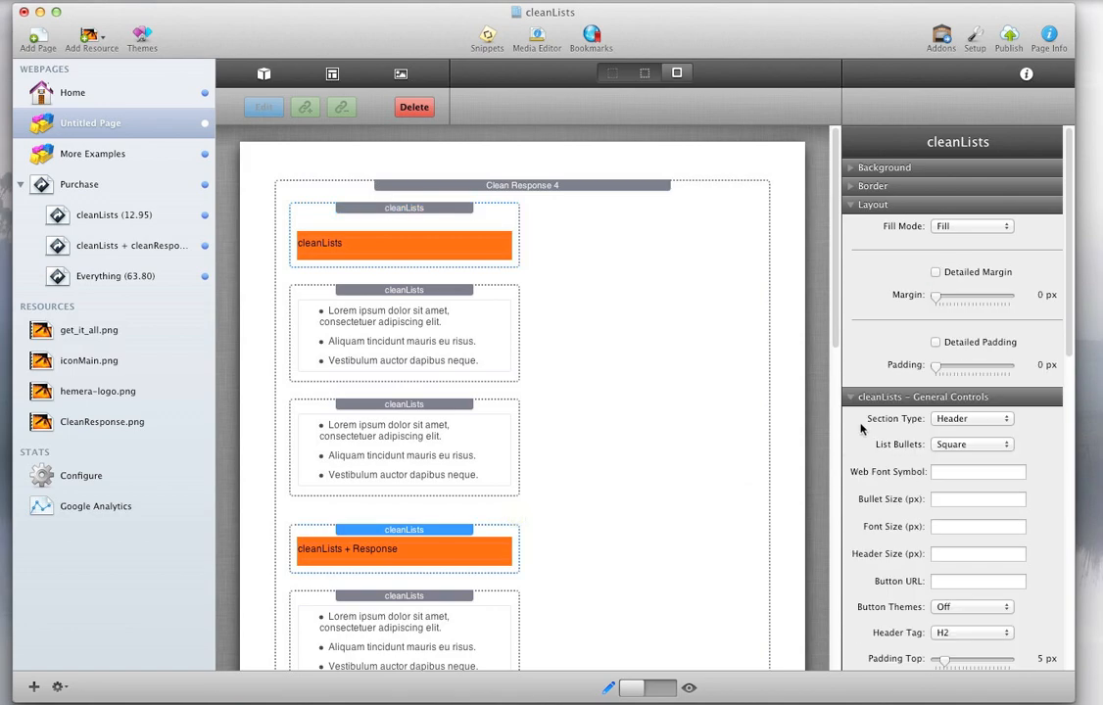
{"action": "left_click", "coordinate": [935, 273]}
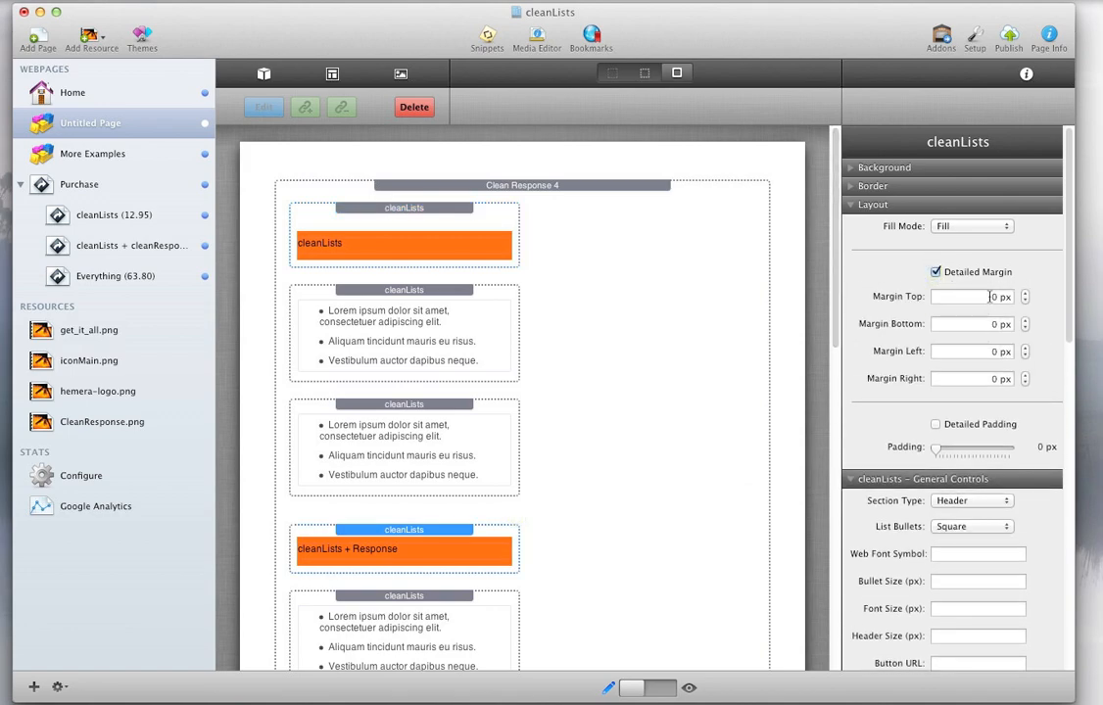
{"action": "type", "text": "2"}
- Enable detailed margins for the "Hemera Theme" header with a 20 px top margin, and preview the page
{"action": "scroll", "coordinate": [589, 456], "scroll_direction": "down", "scroll_amount": 10}
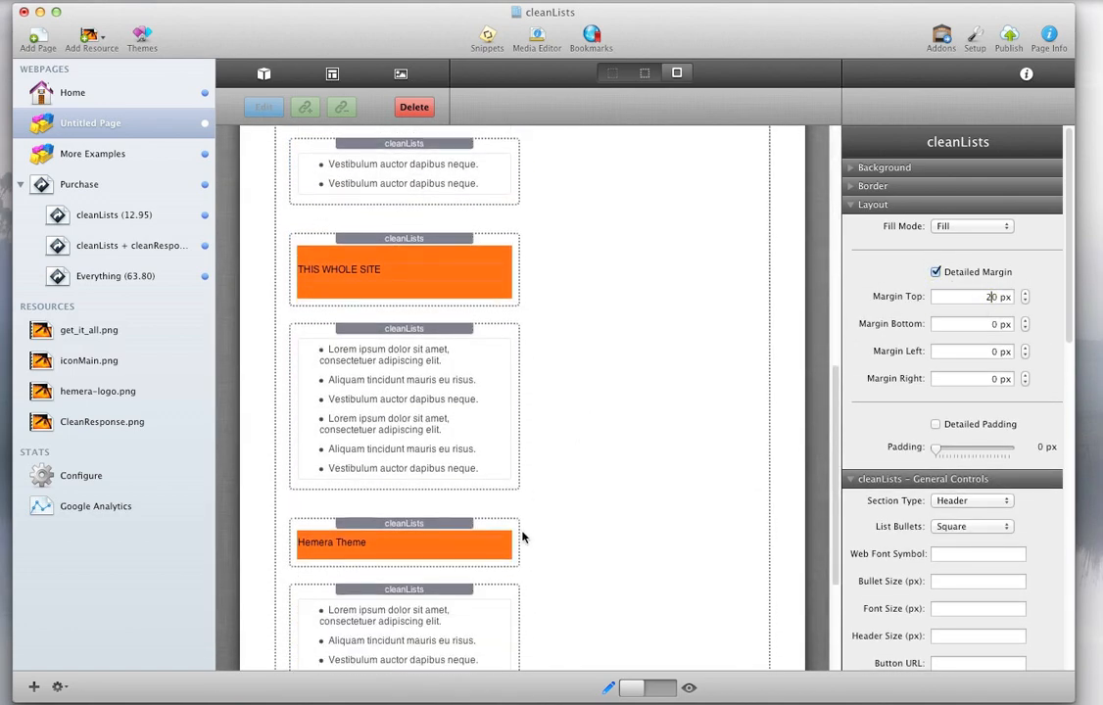
{"action": "left_click", "coordinate": [517, 538]}
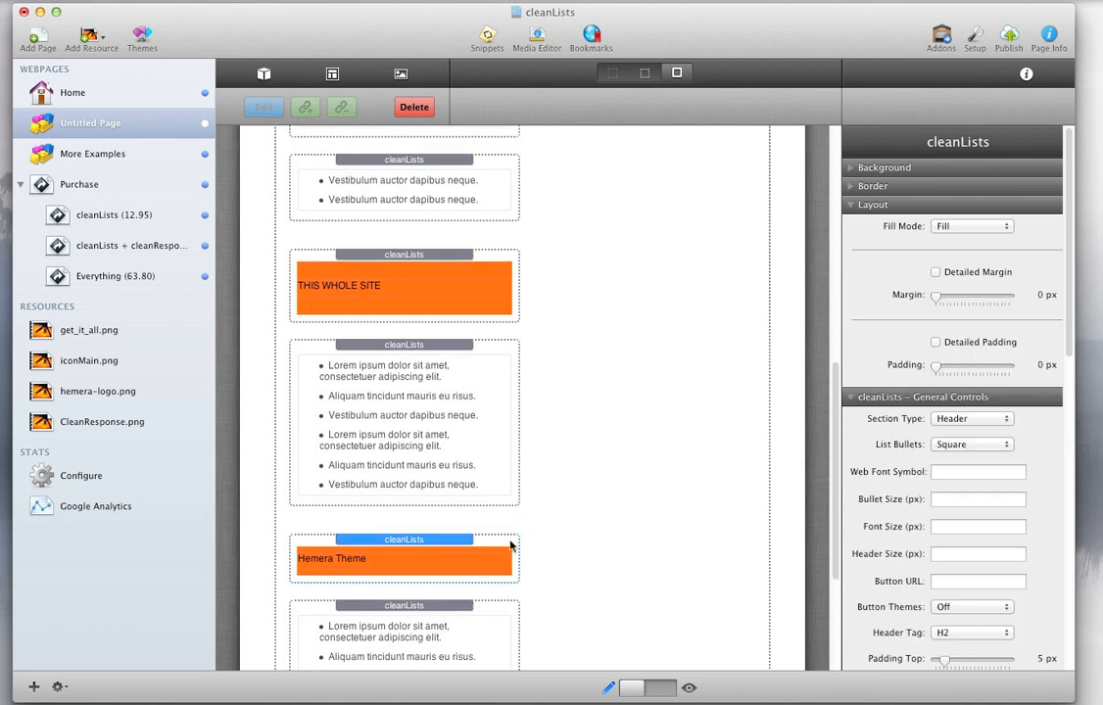
{"action": "left_click", "coordinate": [936, 273]}
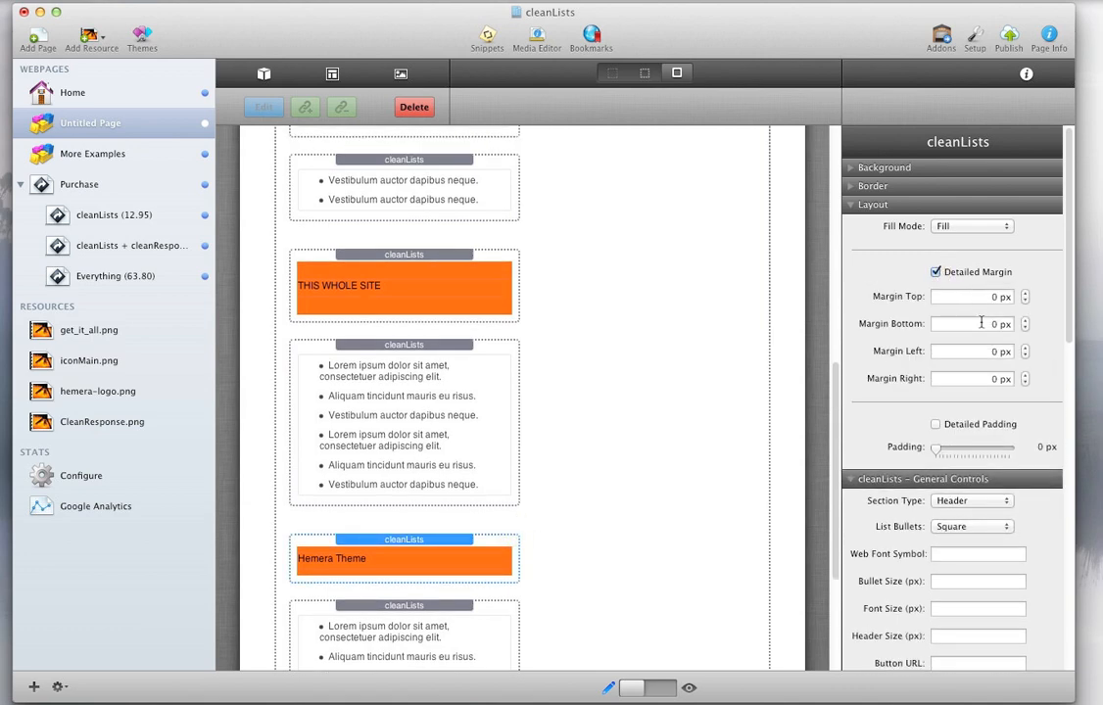
{"action": "left_click", "coordinate": [987, 296]}
{"action": "type", "text": "2"}
{"action": "left_click", "coordinate": [666, 692]}
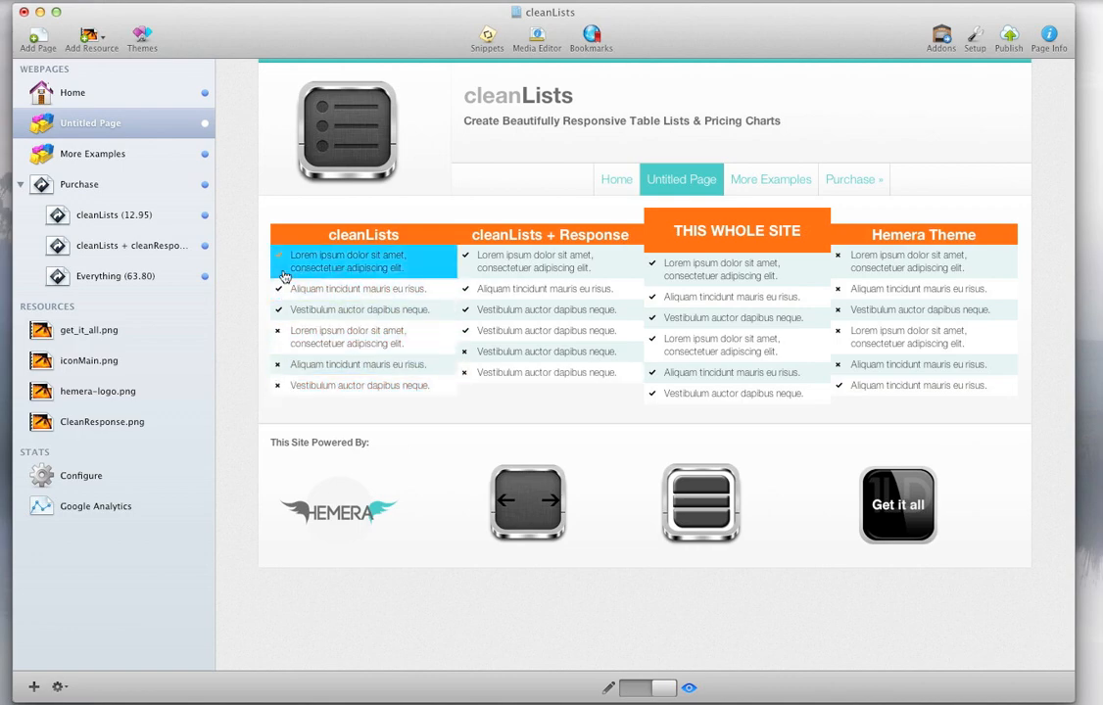
{"action": "left_click", "coordinate": [628, 689]}
- Examine the list bullet styles available for the "Hemera Theme" header without changing the selection
{"action": "scroll", "coordinate": [613, 568], "scroll_direction": "up", "scroll_amount": 5}
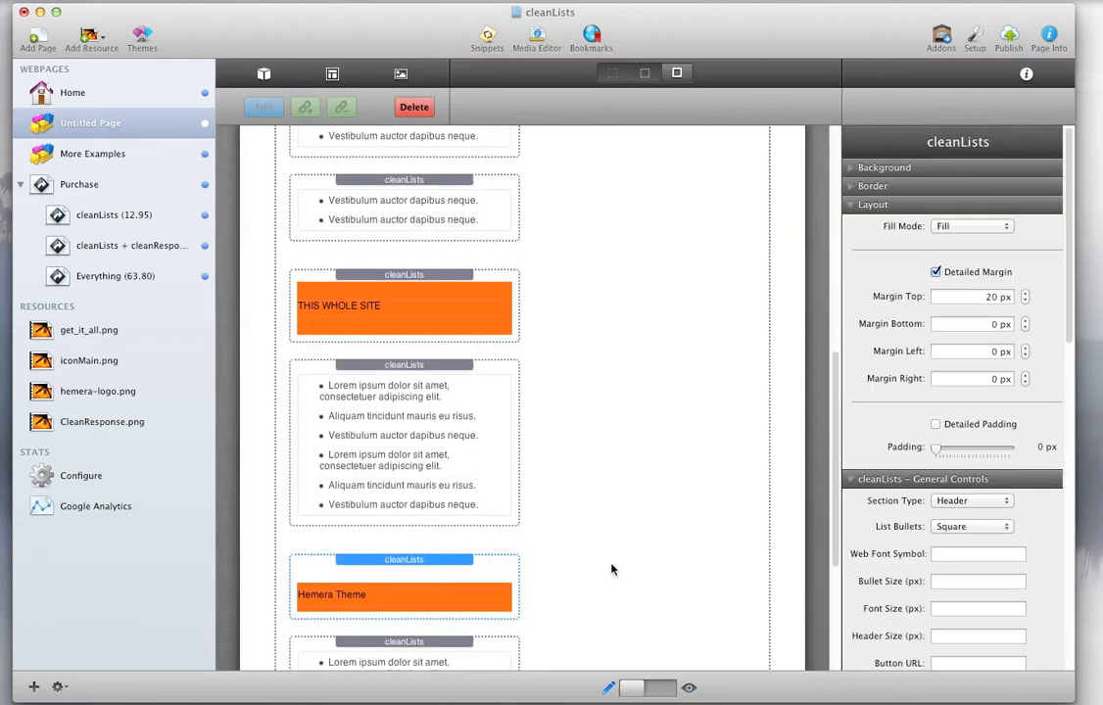
{"action": "scroll", "coordinate": [995, 469], "scroll_direction": "down", "scroll_amount": 3}
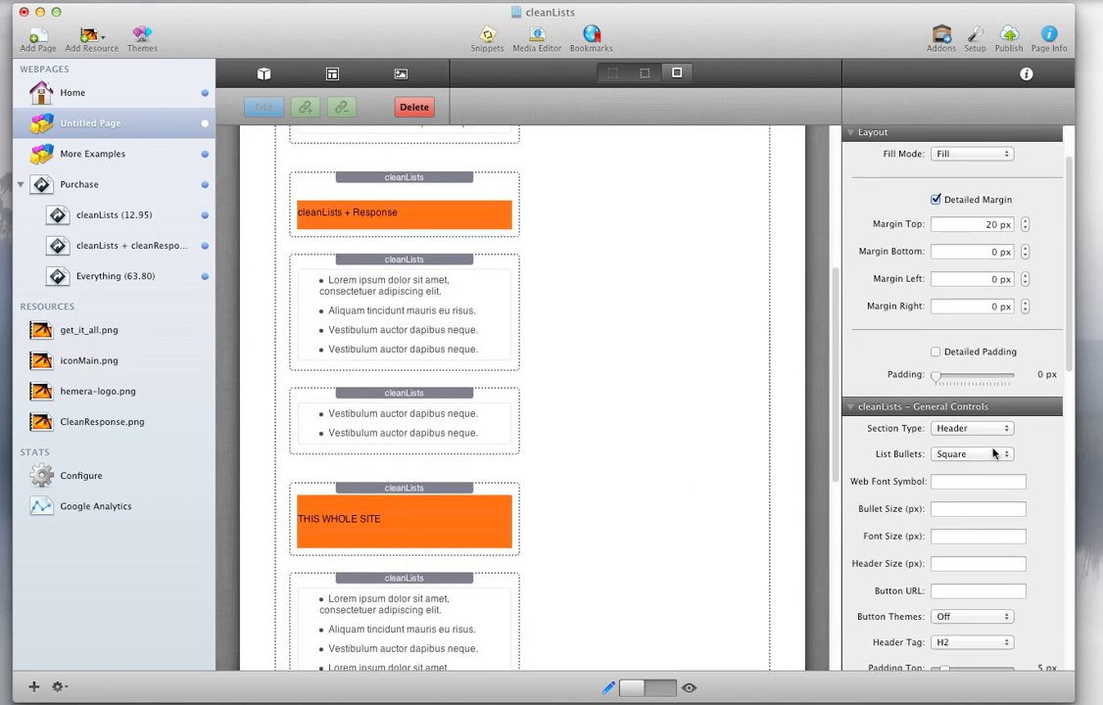
{"action": "left_click", "coordinate": [995, 454]}
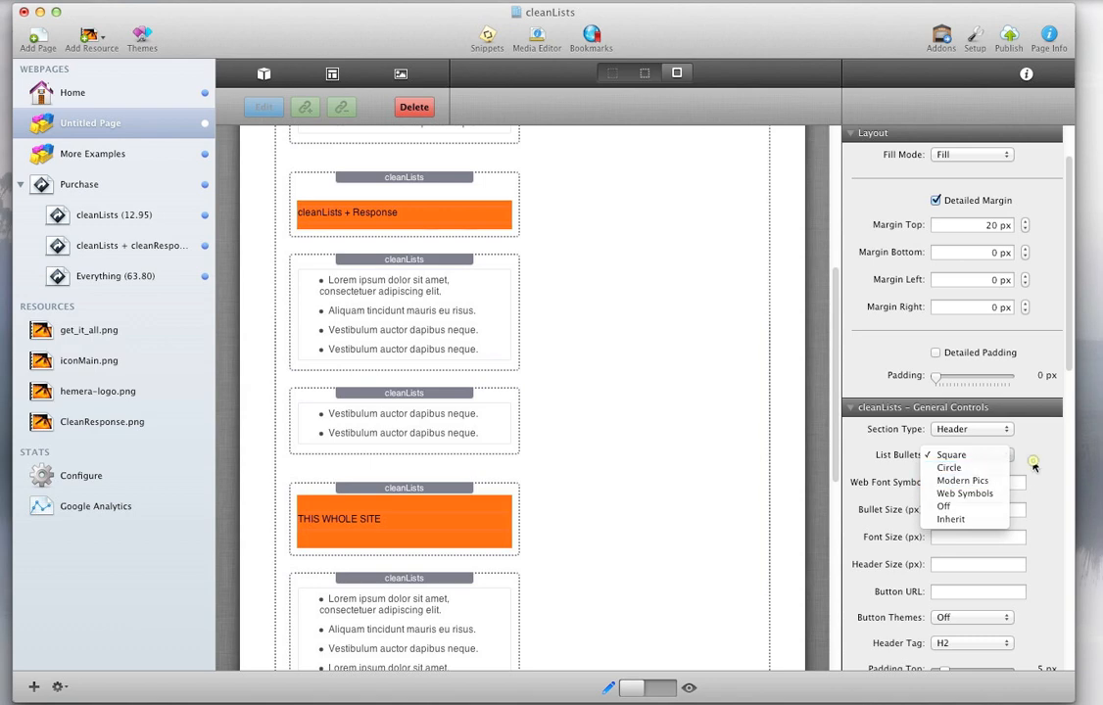
{"action": "left_click", "coordinate": [1034, 461]}
{"action": "scroll", "coordinate": [583, 352], "scroll_direction": "up", "scroll_amount": 1}
- Set the bullet size of the first list under the "cleanLists" header to 18 px, keeping Modern Pics bullets
{"action": "scroll", "coordinate": [581, 353], "scroll_direction": "up", "scroll_amount": 10}
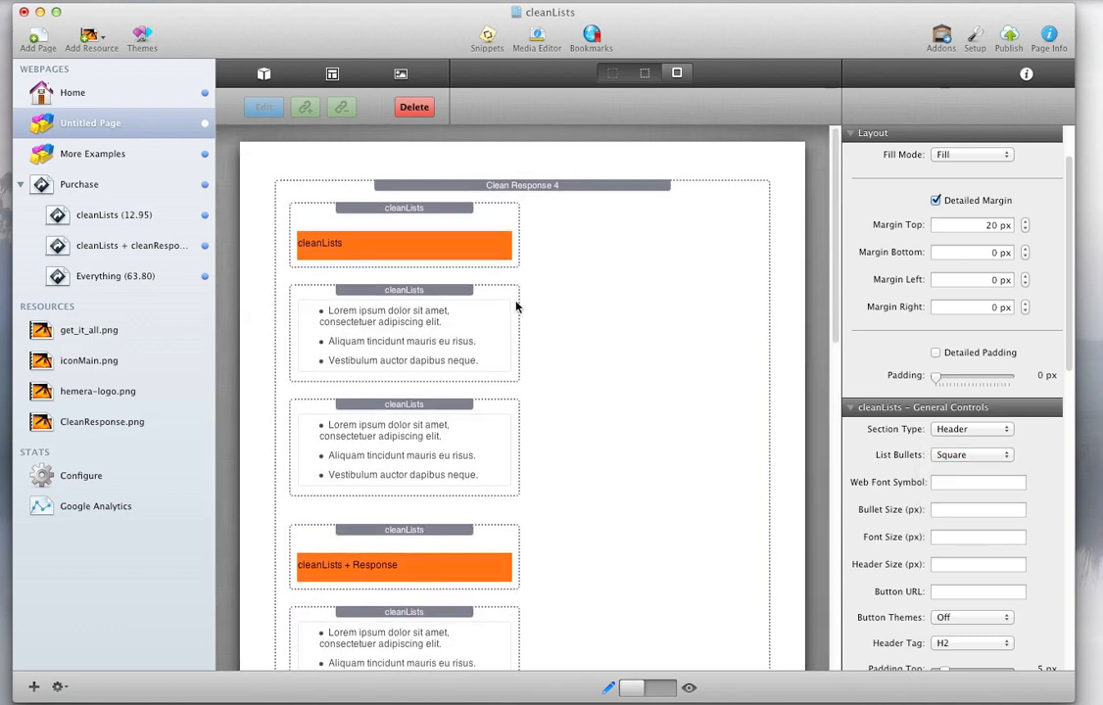
{"action": "left_click", "coordinate": [517, 298]}
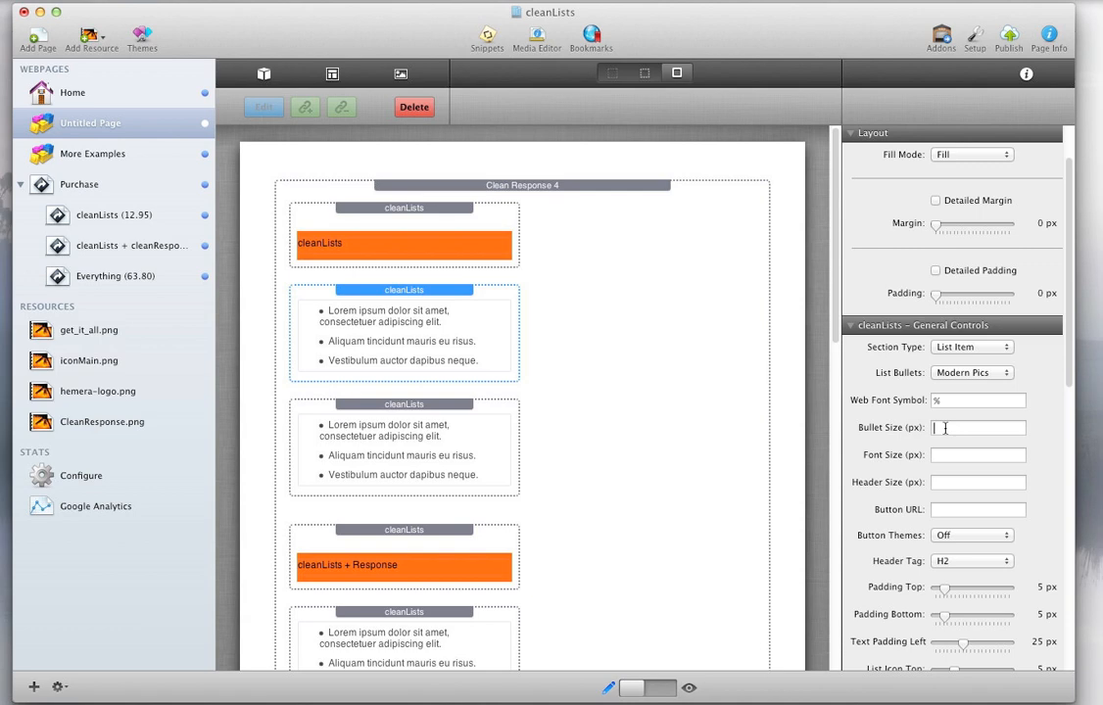
{"action": "key", "text": "Tab"}
{"action": "left_click", "coordinate": [1009, 373]}
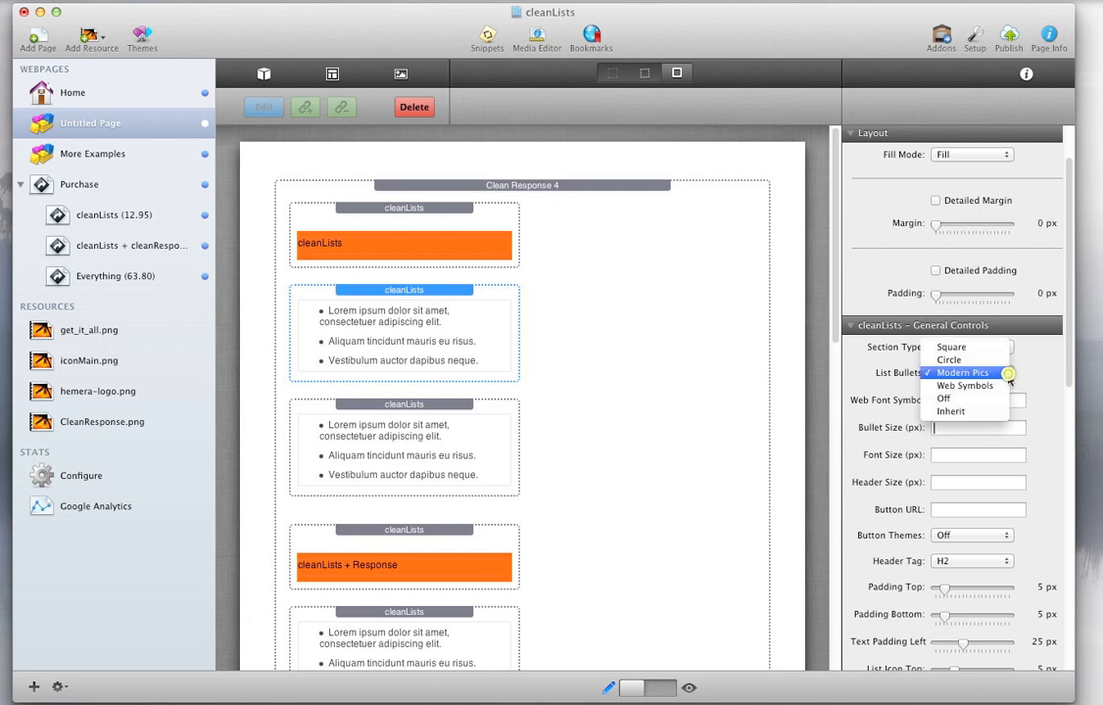
{"action": "left_click", "coordinate": [991, 431]}
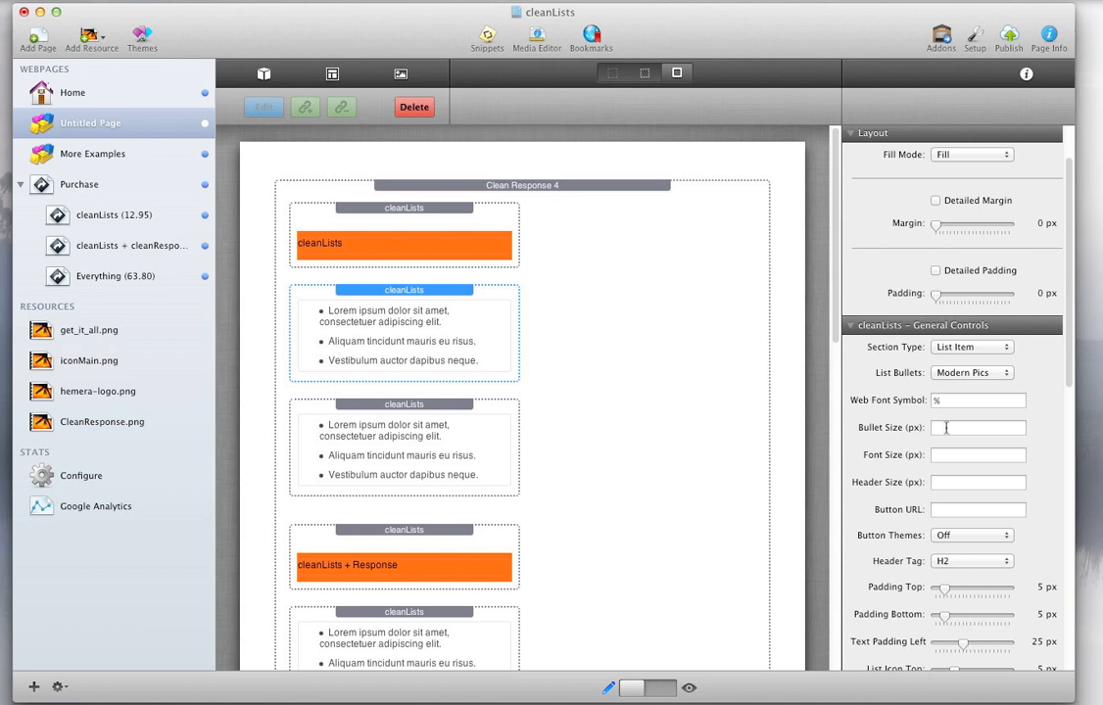
{"action": "type", "text": "17"}
{"action": "key", "text": "BackSpace"}
{"action": "type", "text": "8"}
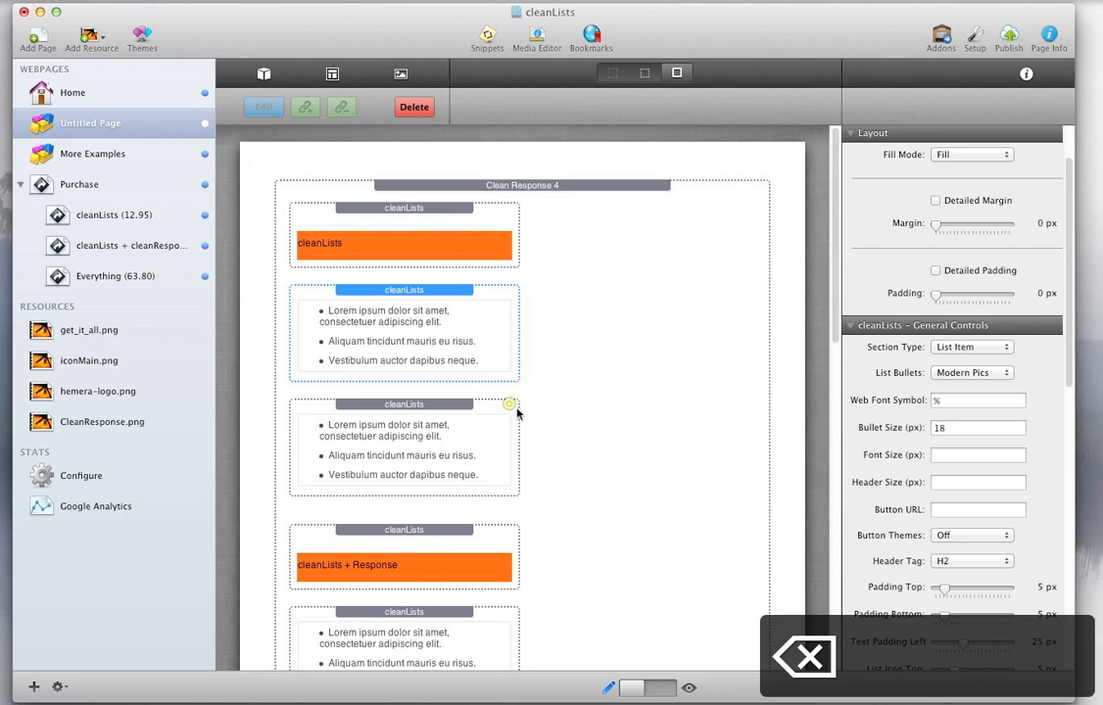
- Set the bullet size to 18 px for the second "cleanLists" list and the first "cleanLists + Response" list
{"action": "left_click", "coordinate": [508, 406]}
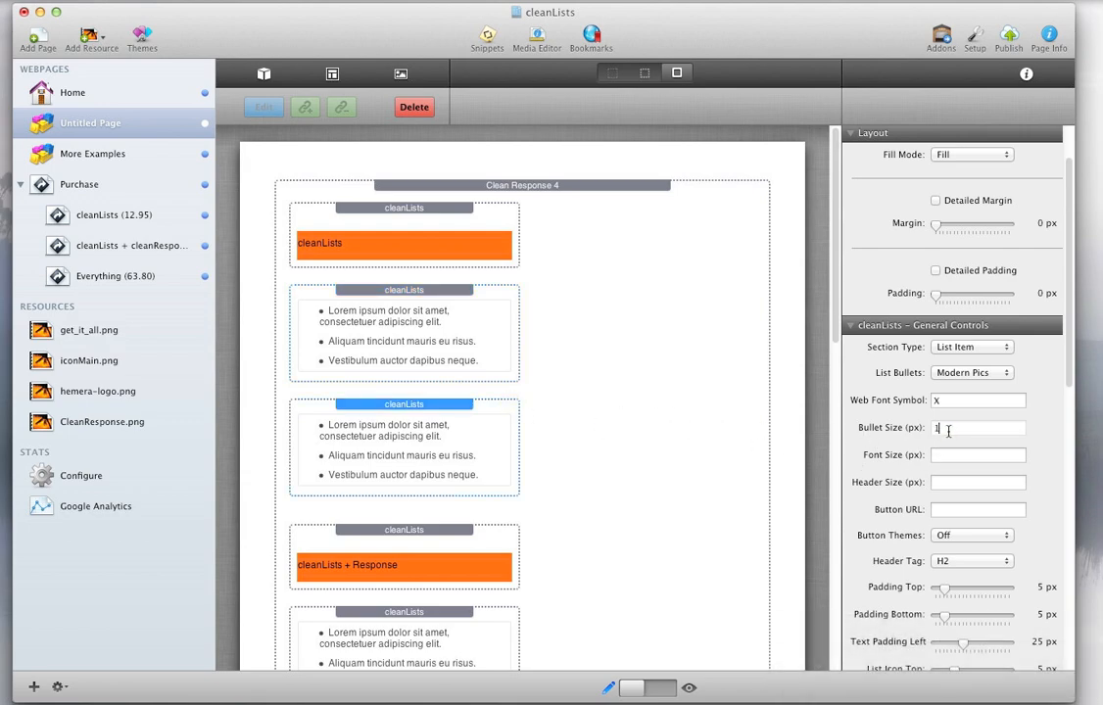
{"action": "scroll", "coordinate": [529, 510], "scroll_direction": "down", "scroll_amount": 5}
{"action": "left_click", "coordinate": [509, 457]}
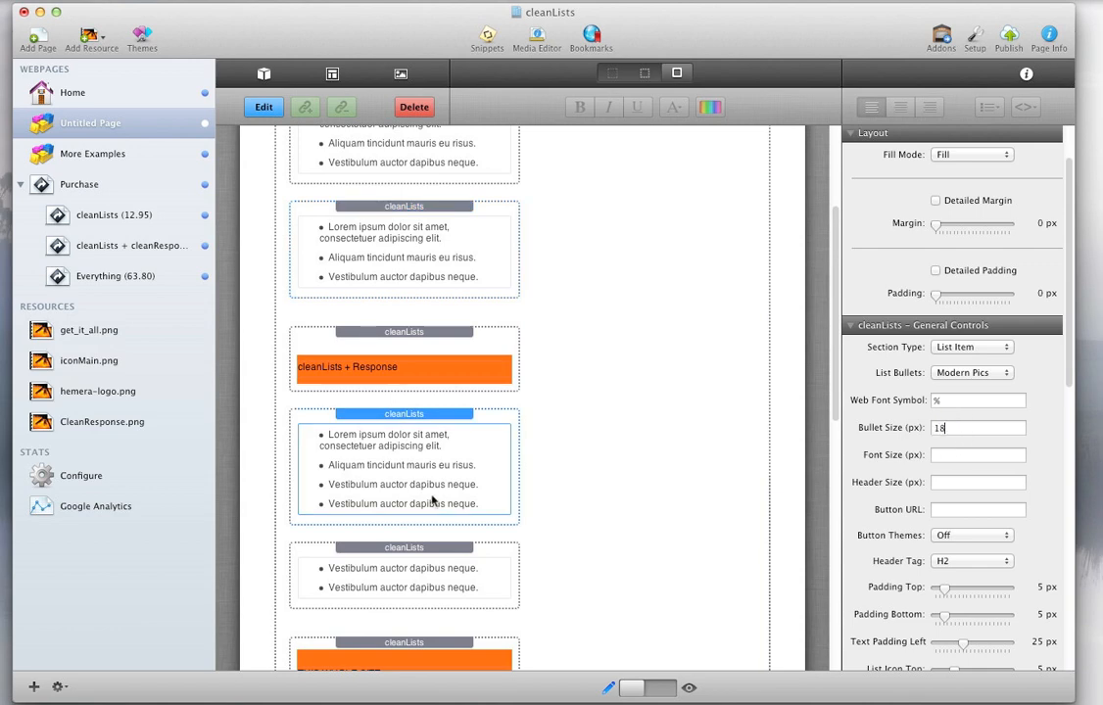
- Set the bullet size to 18 px for the second "cleanLists + Response" list and the "THIS WHOLE SITE" list
{"action": "left_click", "coordinate": [522, 541]}
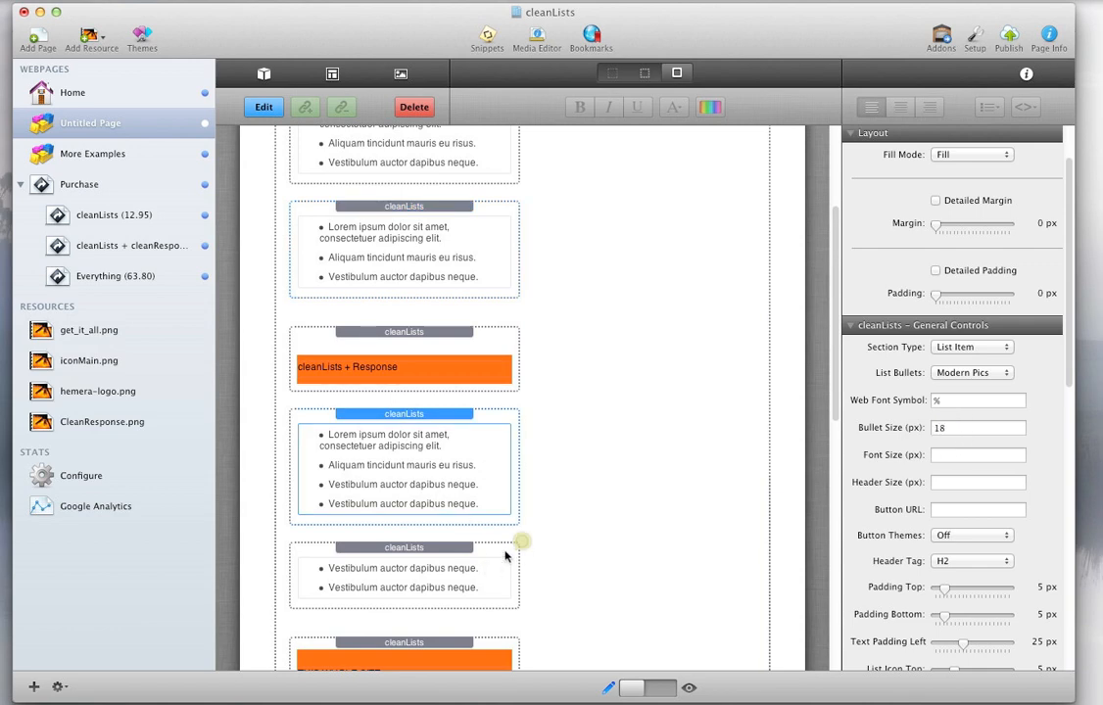
{"action": "left_click", "coordinate": [960, 427]}
{"action": "type", "text": "18"}
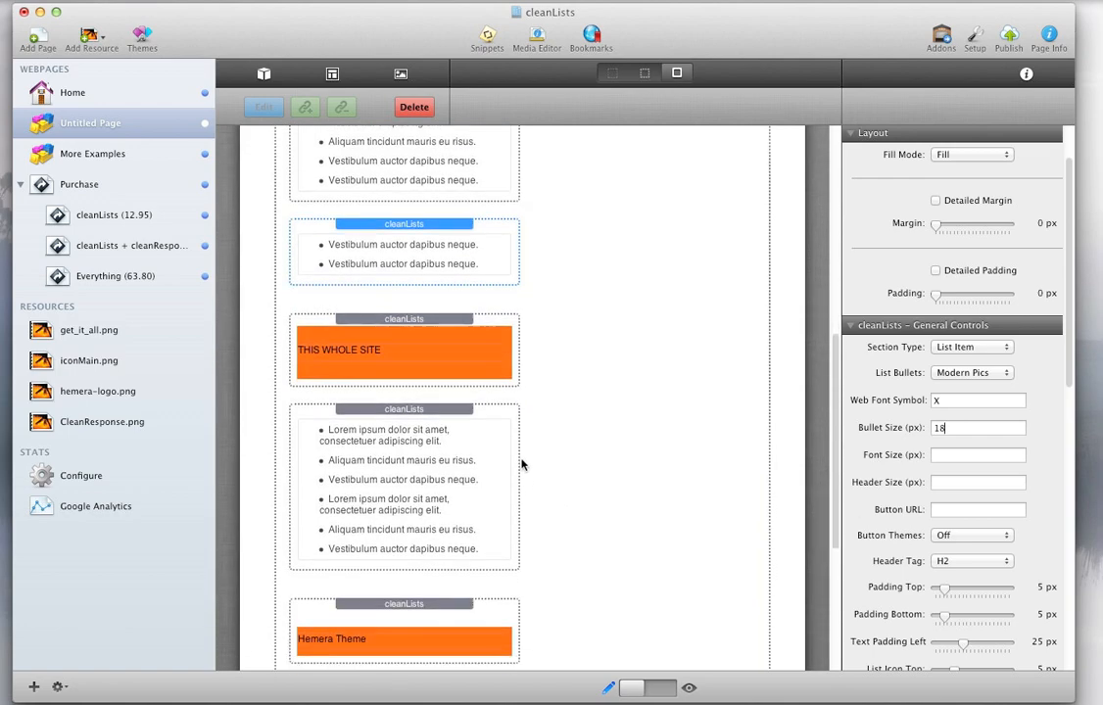
{"action": "left_click", "coordinate": [519, 448]}
{"action": "type", "text": "18"}
- Set the bullet size to 18 px for both lists under the "Hemera Theme" header and preview the page
{"action": "scroll", "coordinate": [566, 506], "scroll_direction": "down", "scroll_amount": 4}
{"action": "left_click", "coordinate": [514, 498]}
{"action": "left_click", "coordinate": [949, 427]}
{"action": "type", "text": "18"}
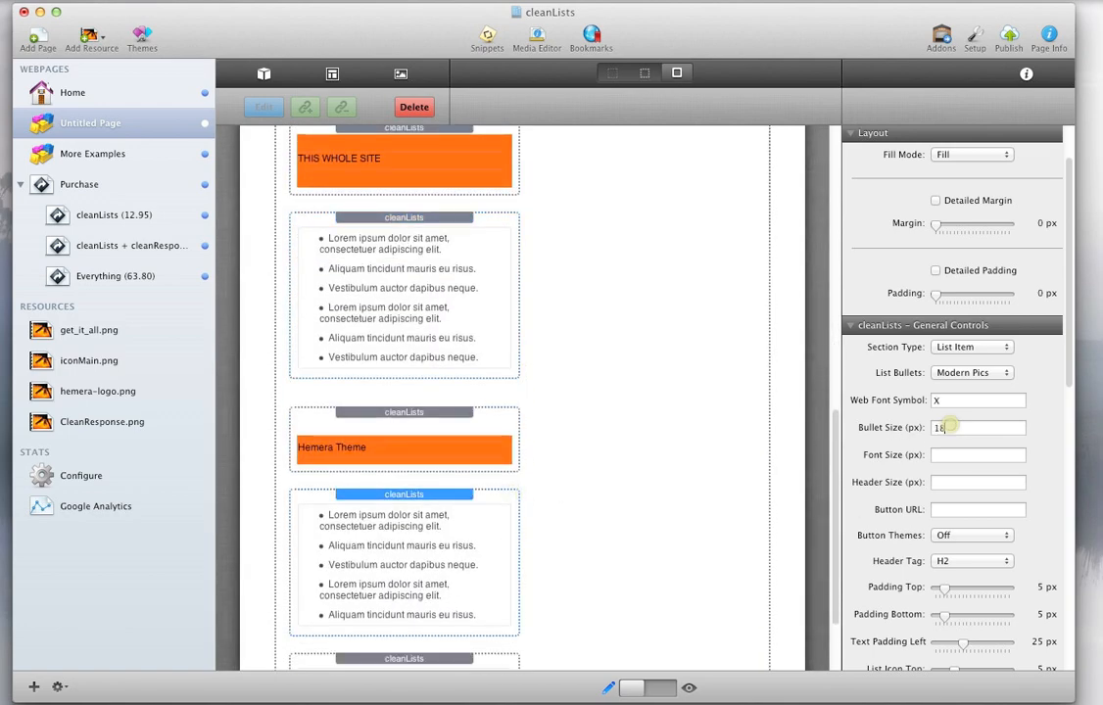
{"action": "scroll", "coordinate": [453, 542], "scroll_direction": "down", "scroll_amount": 4}
{"action": "left_click", "coordinate": [493, 546]}
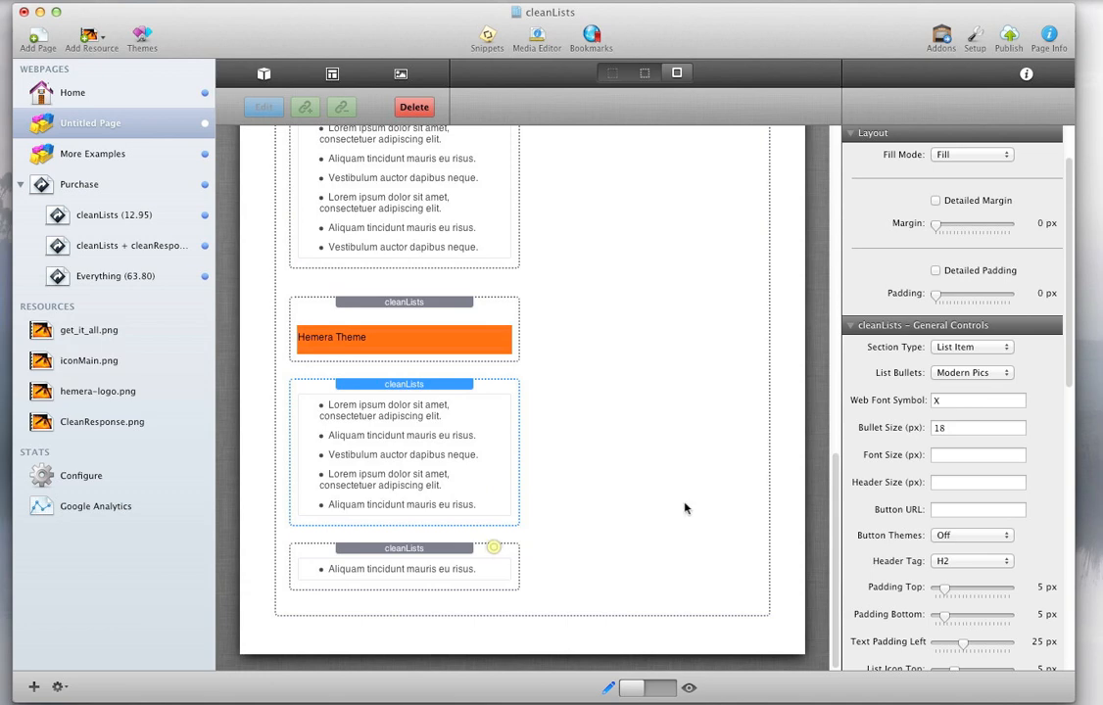
{"action": "left_click", "coordinate": [956, 427]}
{"action": "type", "text": "18"}
{"action": "left_click", "coordinate": [689, 690]}
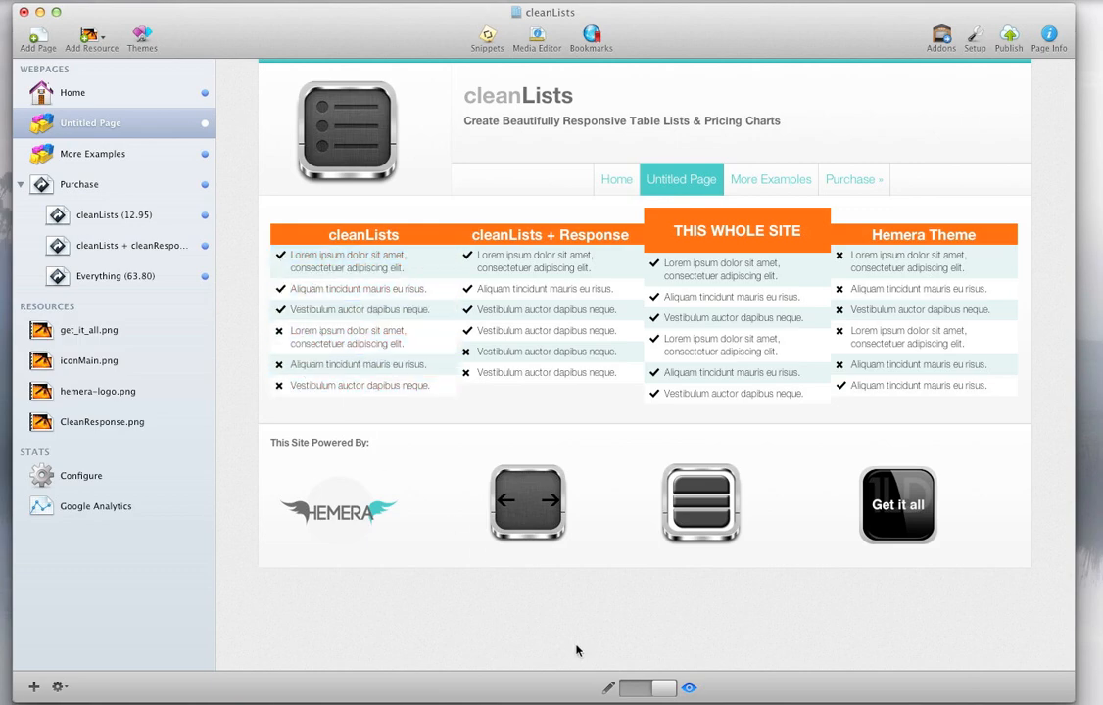
- Return to editing and set the left text padding to 35 px for both lists under the "cleanLists" header
{"action": "left_click", "coordinate": [623, 689]}
{"action": "scroll", "coordinate": [558, 284], "scroll_direction": "up", "scroll_amount": 10}
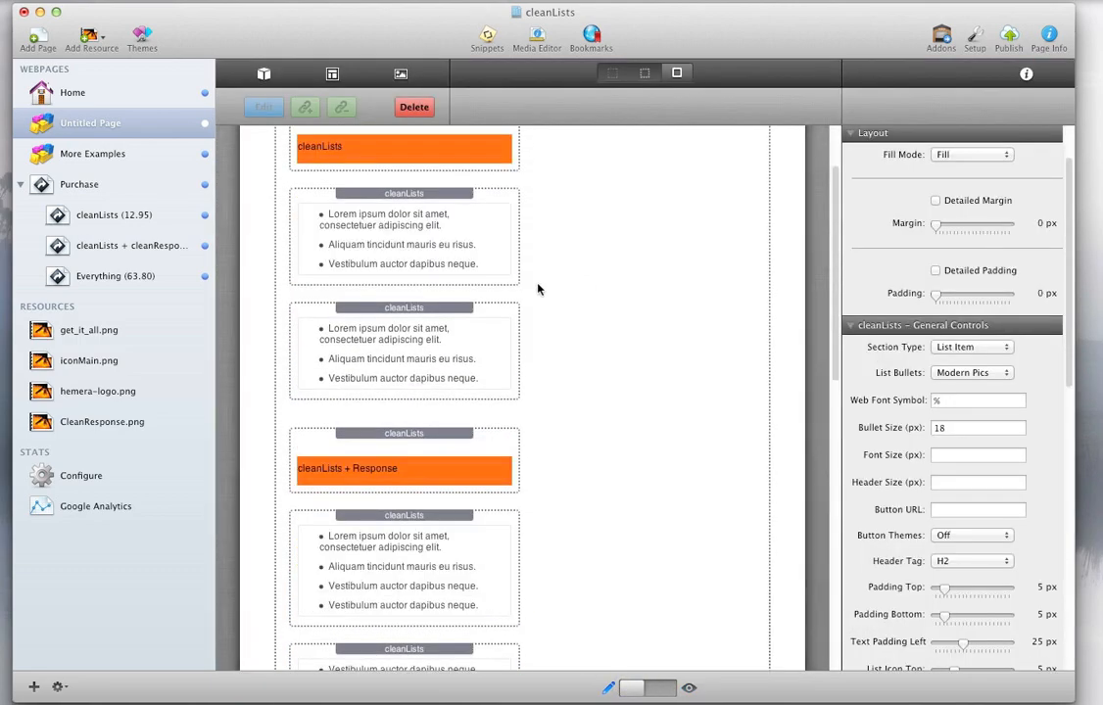
{"action": "left_click", "coordinate": [519, 314]}
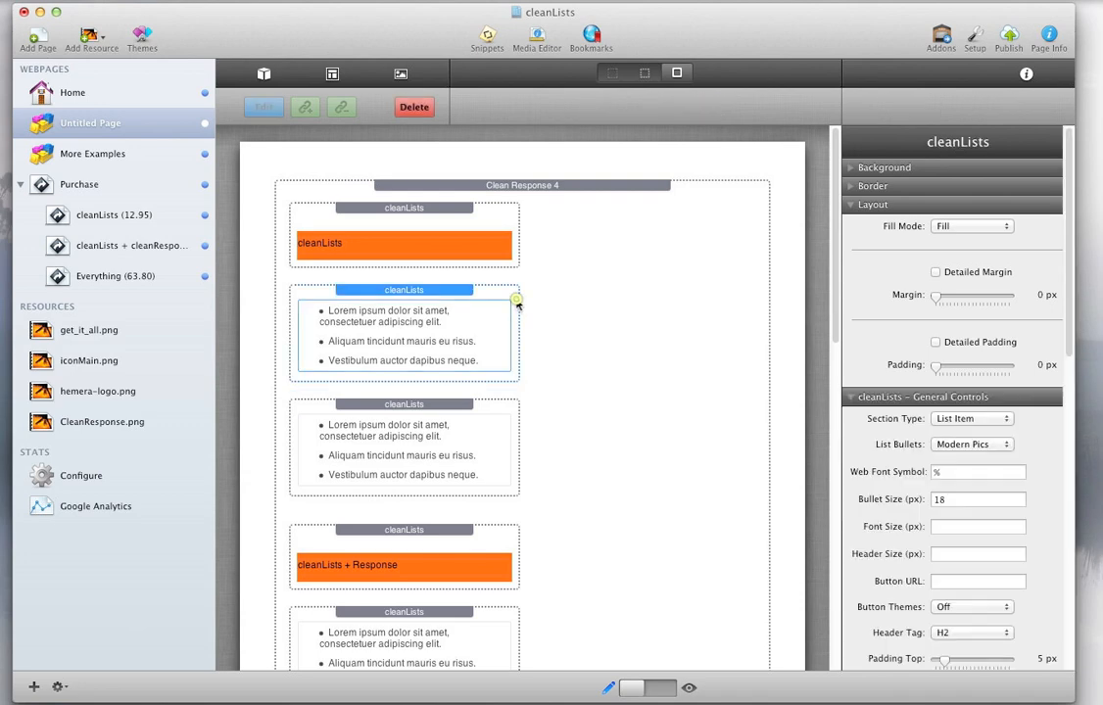
{"action": "scroll", "coordinate": [878, 529], "scroll_direction": "down", "scroll_amount": 5}
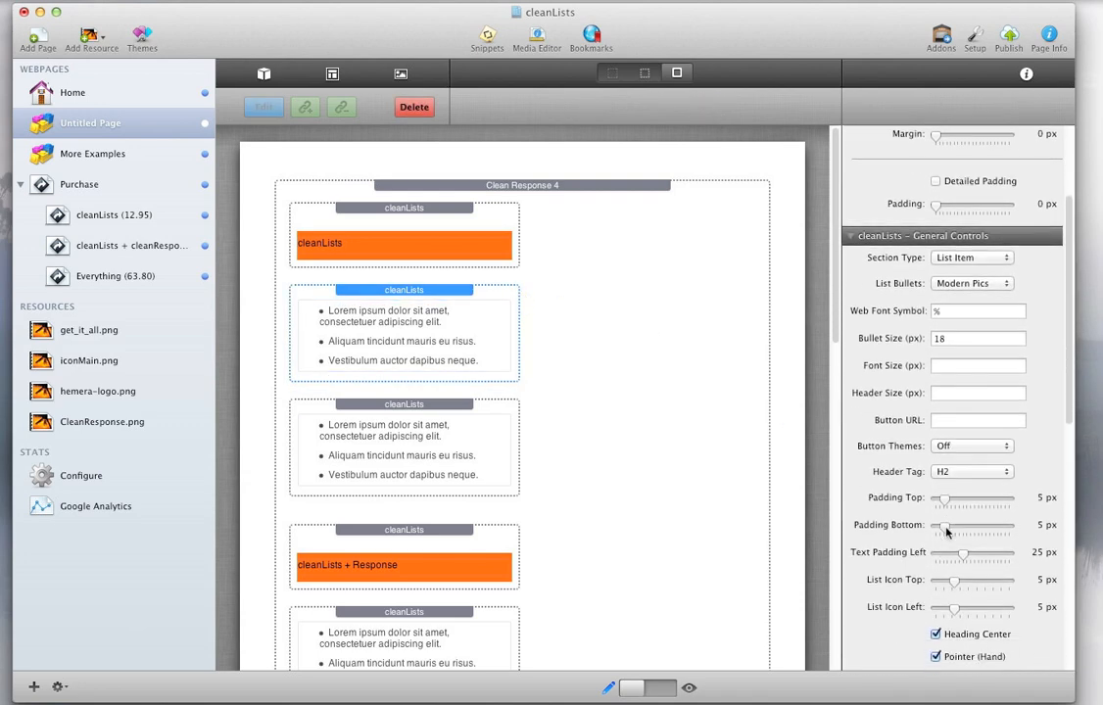
{"action": "scroll", "coordinate": [946, 535], "scroll_direction": "down", "scroll_amount": 1}
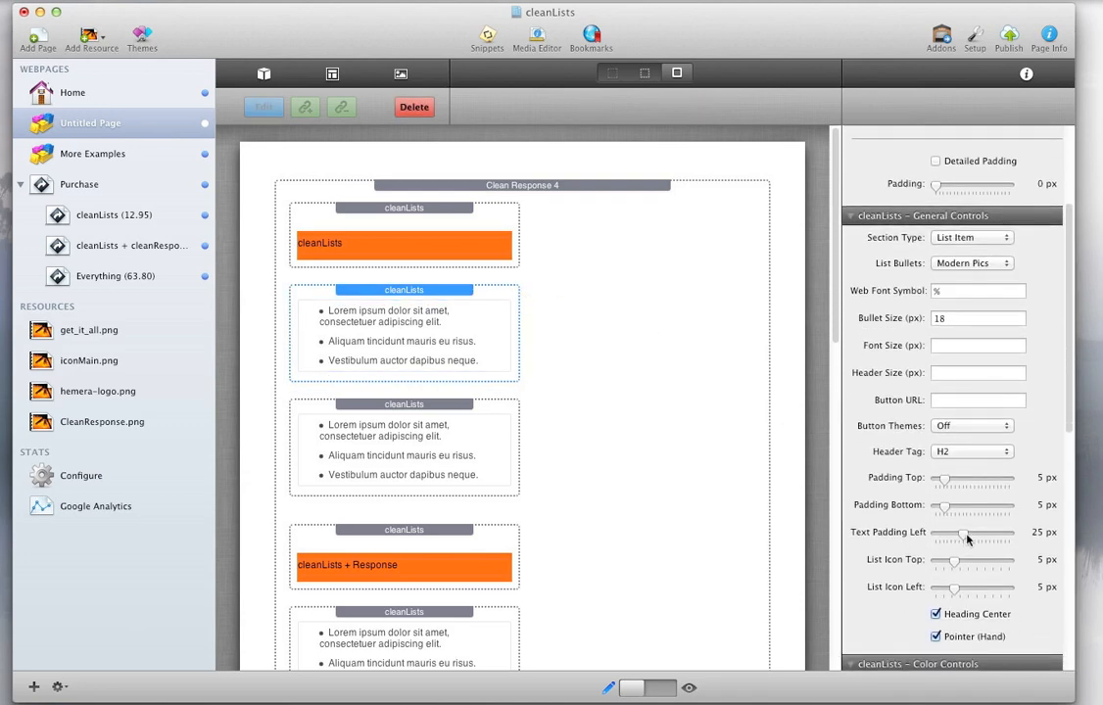
{"action": "left_click_drag", "start_coordinate": [965, 538], "coordinate": [982, 538]}
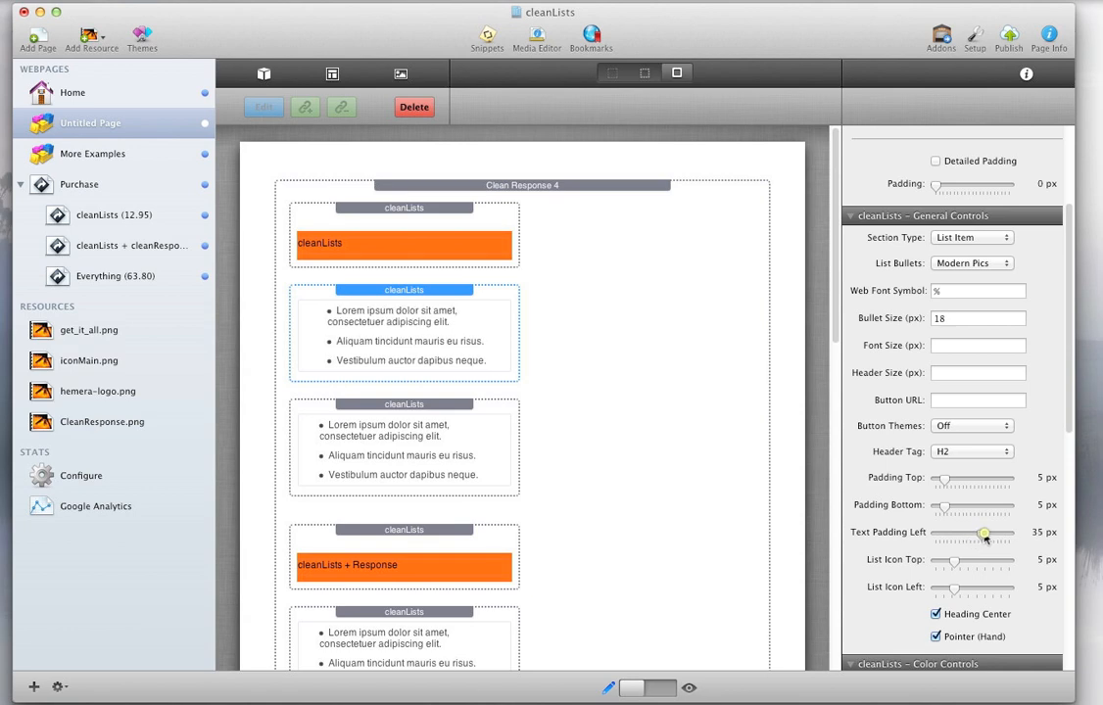
{"action": "left_click", "coordinate": [507, 419]}
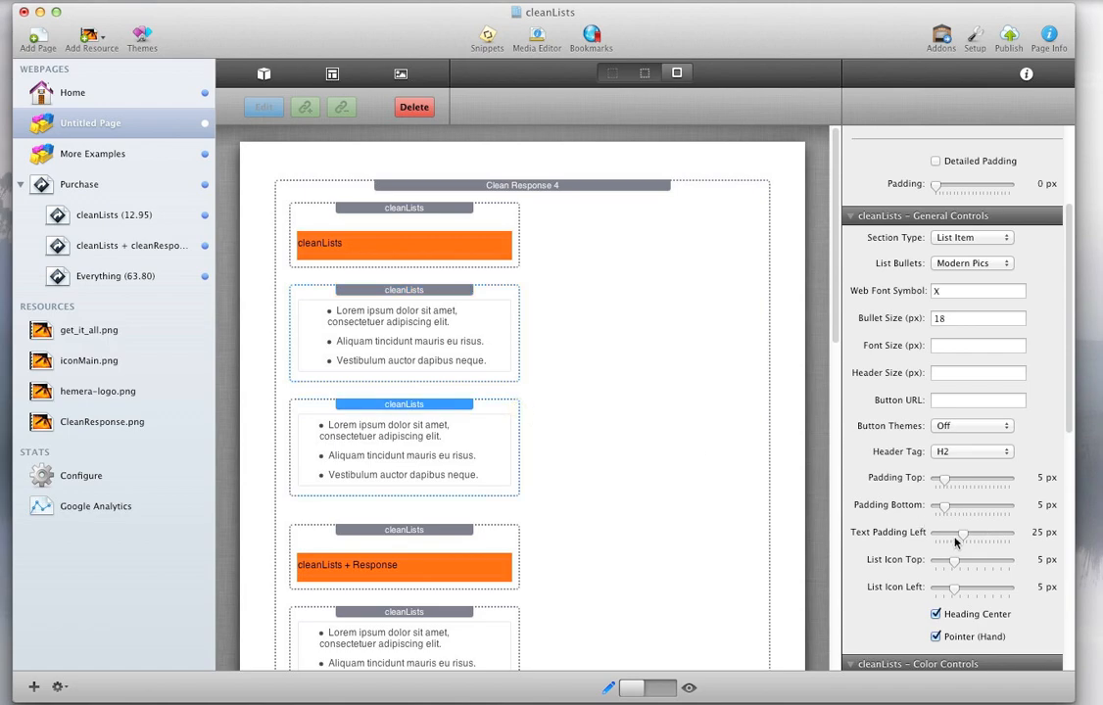
{"action": "left_click_drag", "start_coordinate": [965, 538], "coordinate": [984, 537]}
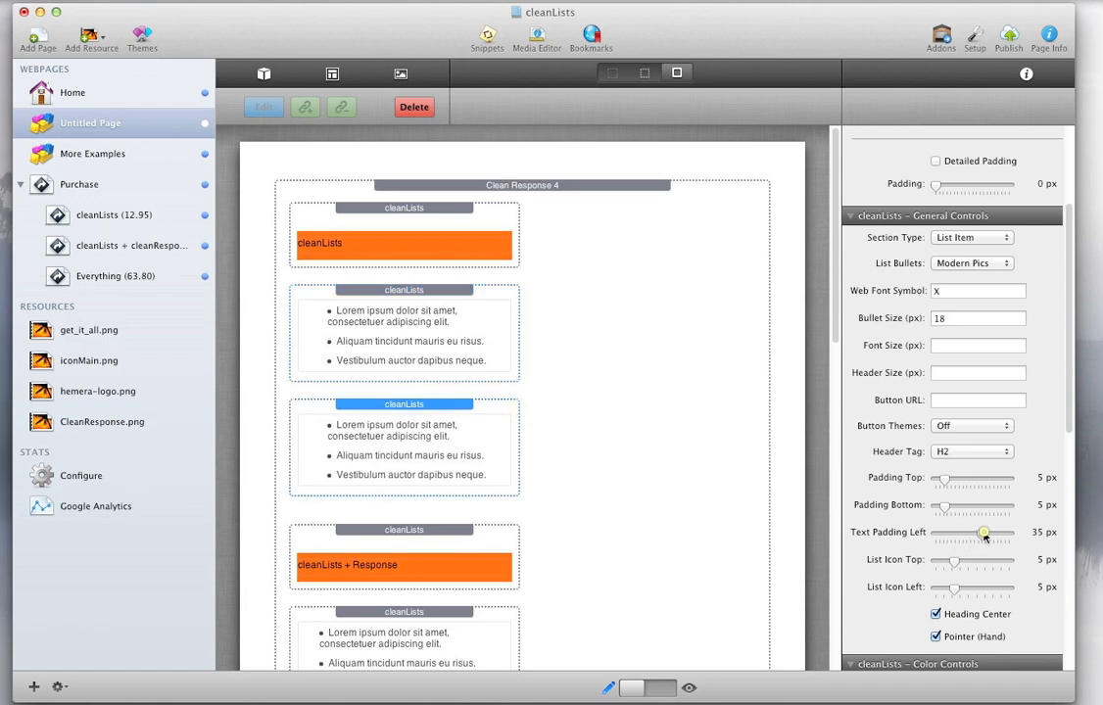
- Set the left text padding to 35 px for both lists under the "cleanLists + Response" header
{"action": "scroll", "coordinate": [632, 468], "scroll_direction": "down", "scroll_amount": 3}
{"action": "left_click", "coordinate": [511, 460]}
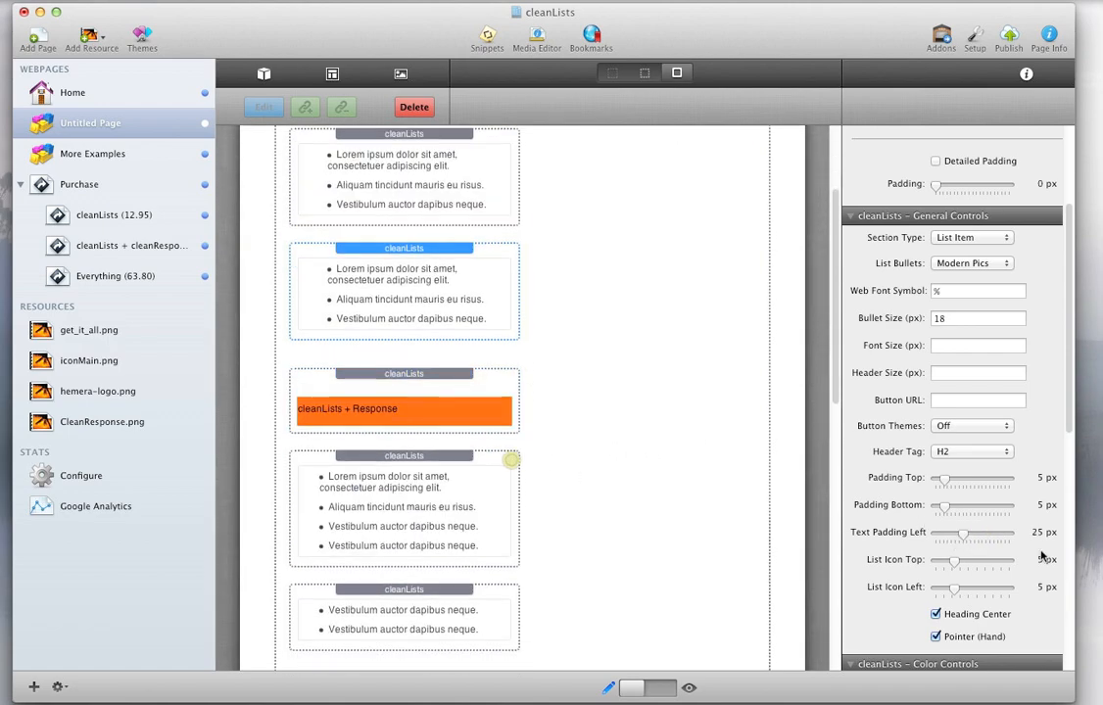
{"action": "left_click_drag", "start_coordinate": [965, 534], "coordinate": [984, 538]}
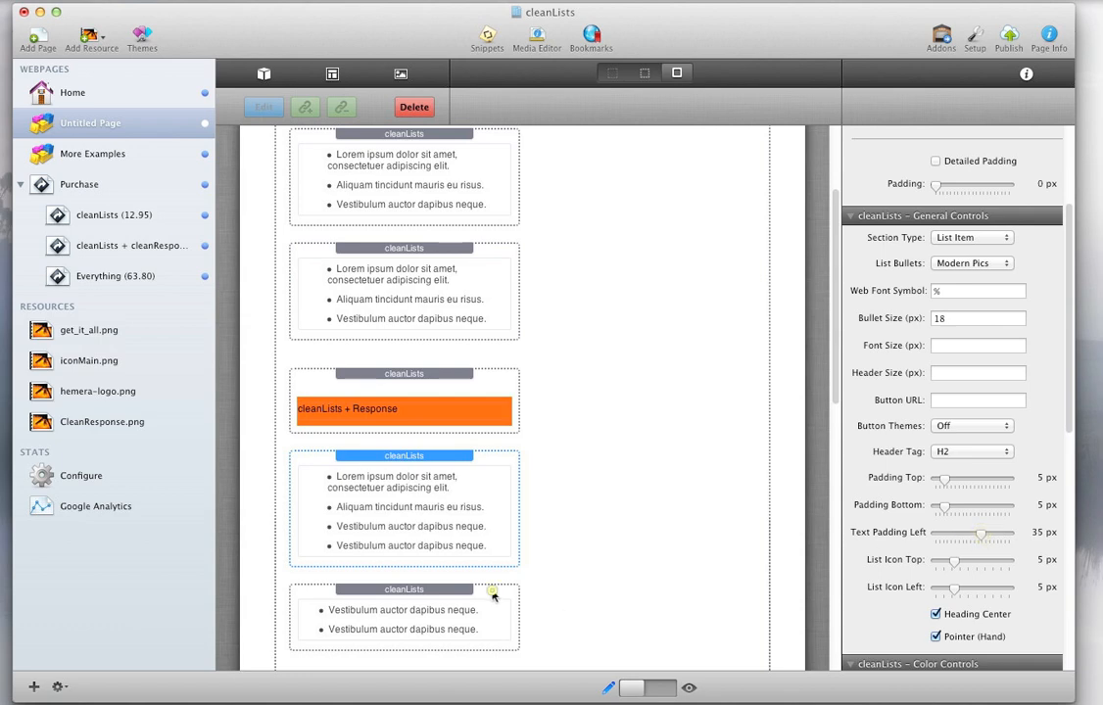
{"action": "left_click", "coordinate": [493, 592]}
{"action": "left_click_drag", "start_coordinate": [965, 534], "coordinate": [980, 538]}
- Set the left text padding of the list under the "THIS WHOLE SITE" header to 35 px
{"action": "scroll", "coordinate": [588, 534], "scroll_direction": "down", "scroll_amount": 10}
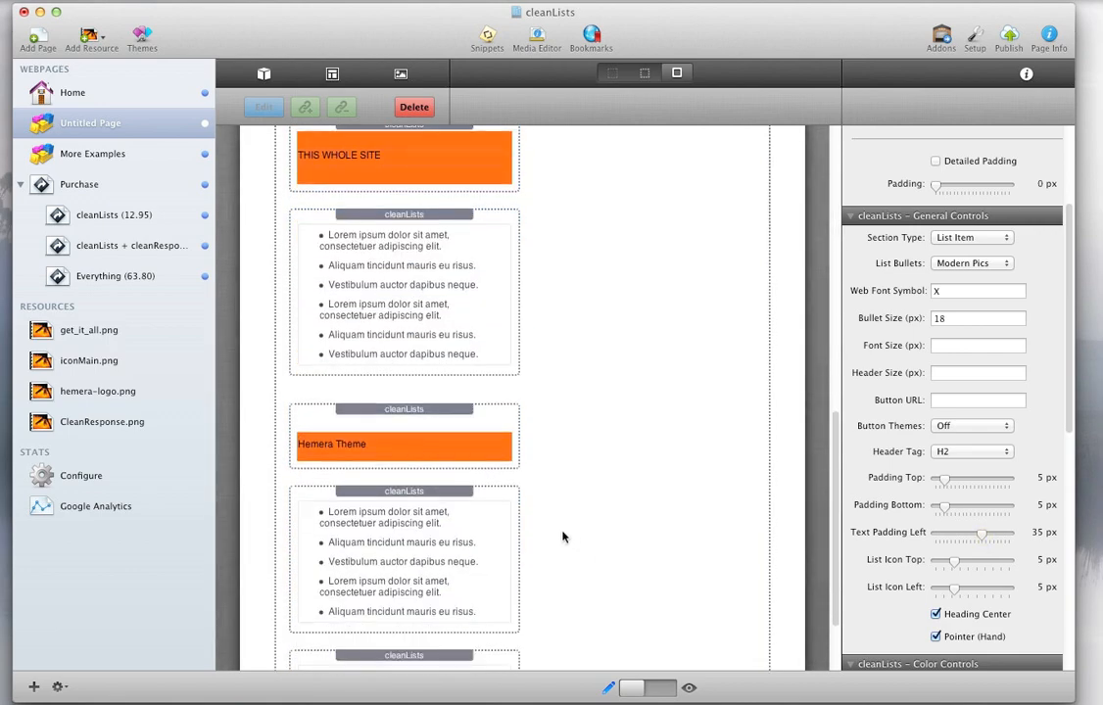
{"action": "left_click", "coordinate": [507, 246]}
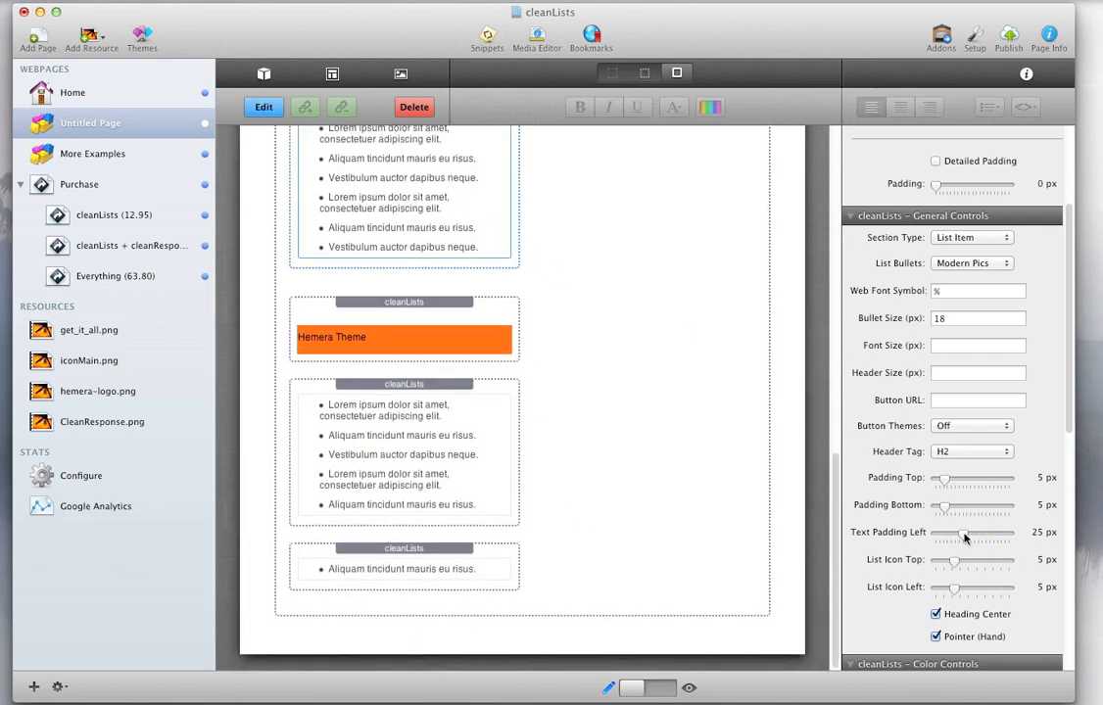
{"action": "left_click_drag", "start_coordinate": [968, 534], "coordinate": [982, 536]}
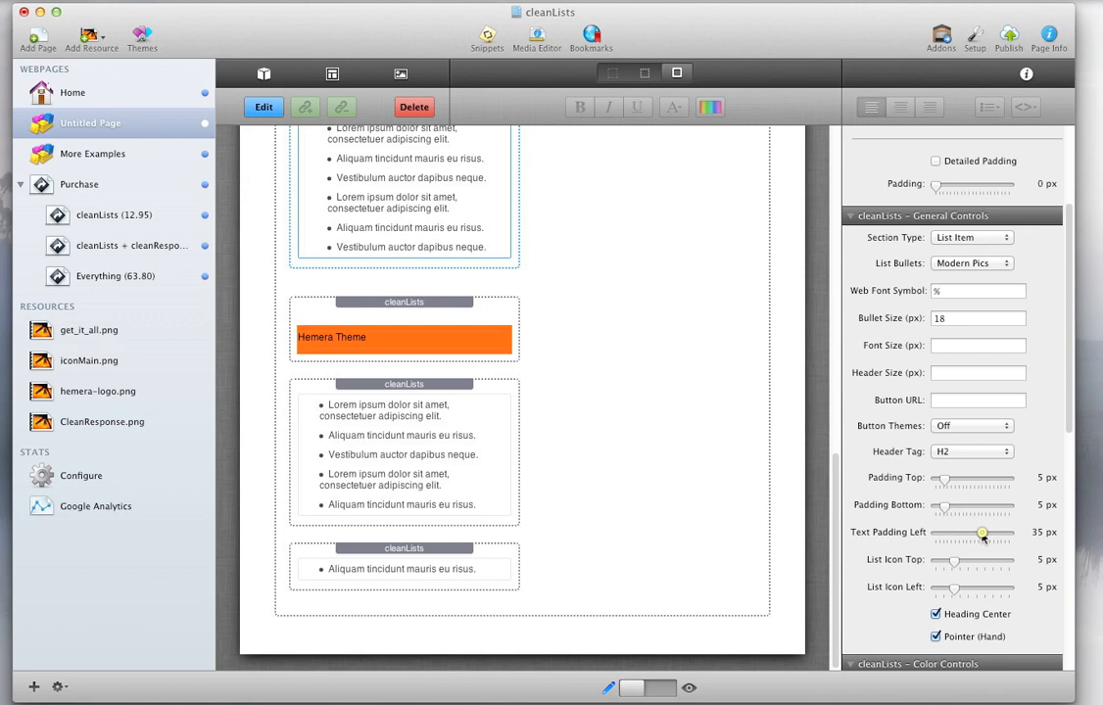
- Set the left text padding to 35 px for both lists under the "Hemera Theme" header
{"action": "left_click", "coordinate": [445, 402]}
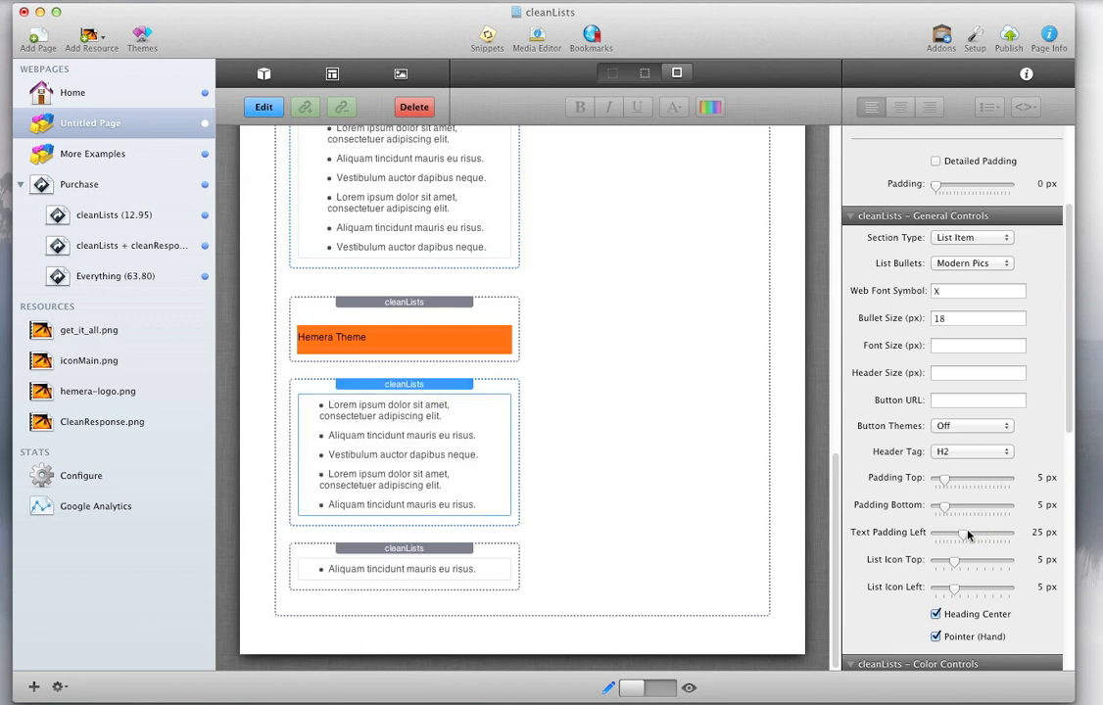
{"action": "left_click_drag", "start_coordinate": [977, 538], "coordinate": [982, 536]}
{"action": "left_click", "coordinate": [513, 552]}
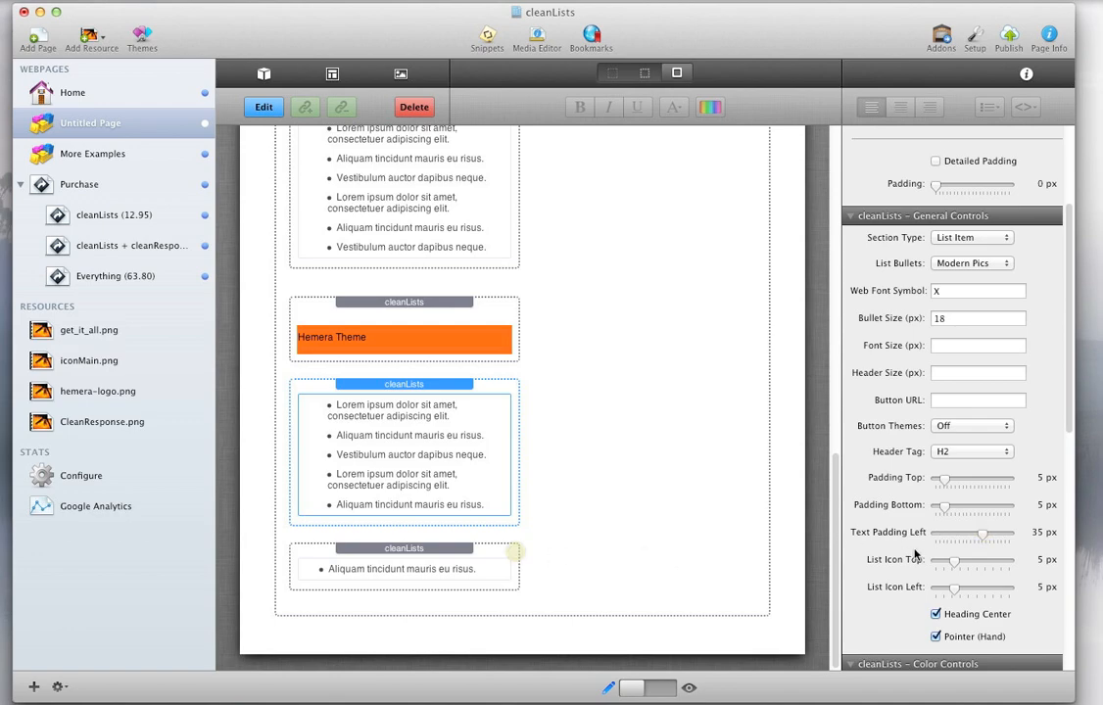
{"action": "left_click_drag", "start_coordinate": [963, 537], "coordinate": [979, 539]}
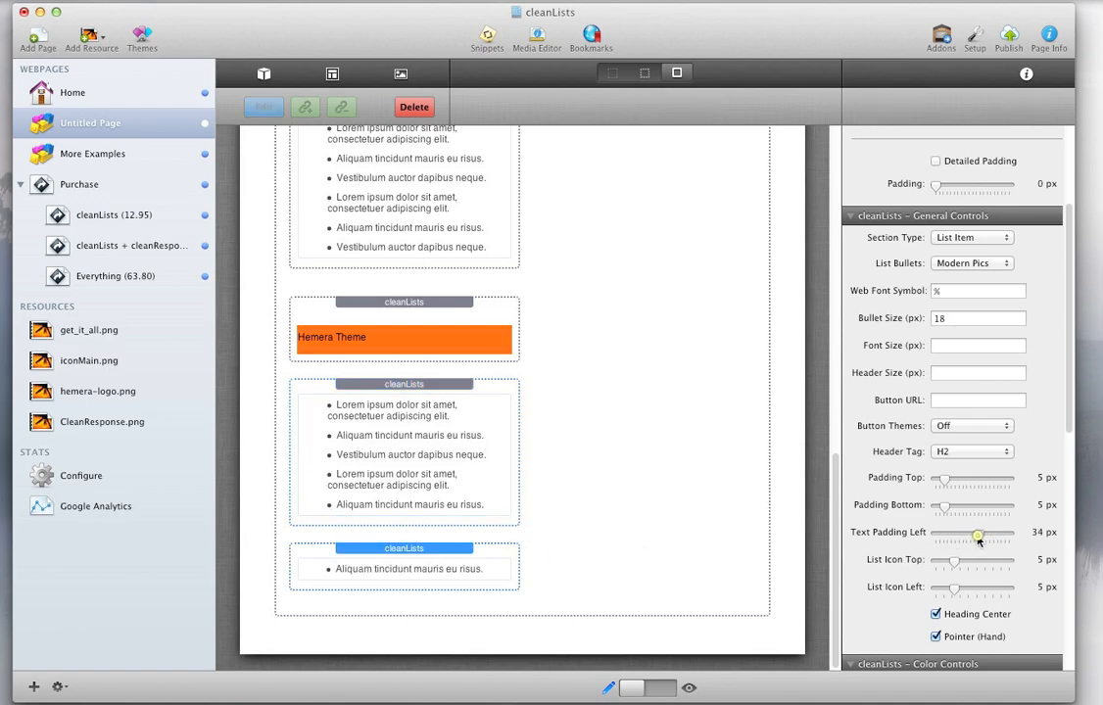
- Preview the page and compare its bullets with the demo pricing table in Chrome, then return to RapidWeaver
{"action": "left_click", "coordinate": [664, 690]}
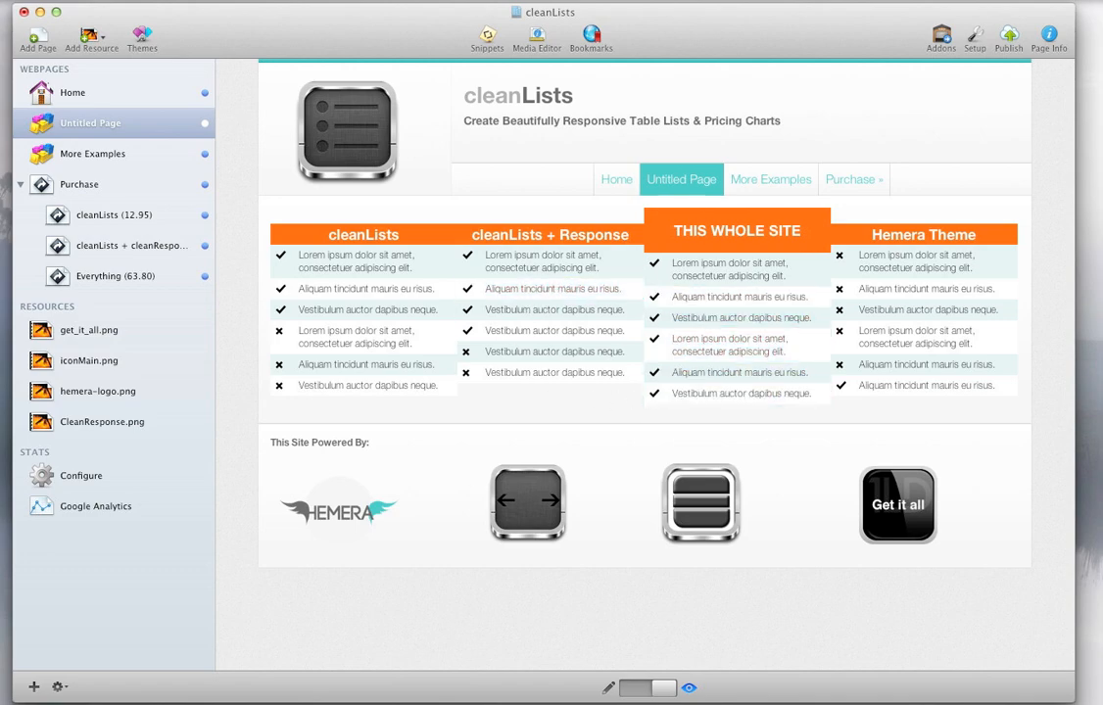
{"action": "key", "text": "super+Tab"}
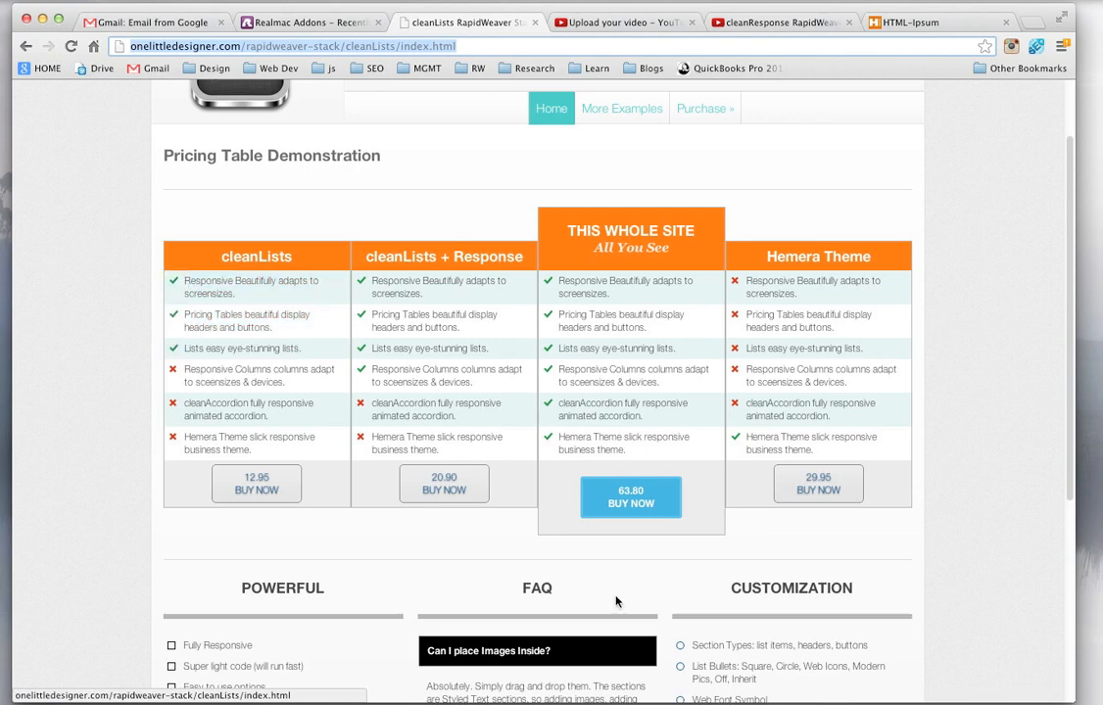
{"action": "left_click", "coordinate": [609, 704]}
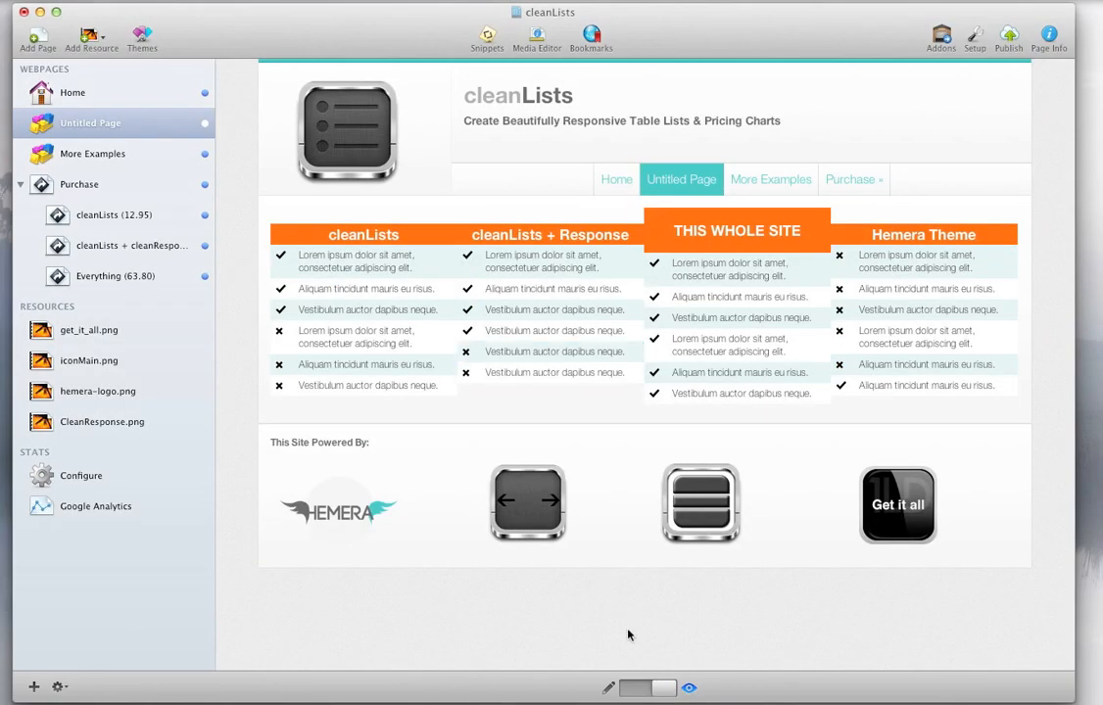
- Return to editing and set the bullet colour of the first list under the "cleanLists" header to green
{"action": "left_click", "coordinate": [637, 690]}
{"action": "scroll", "coordinate": [386, 357], "scroll_direction": "up", "scroll_amount": 10}
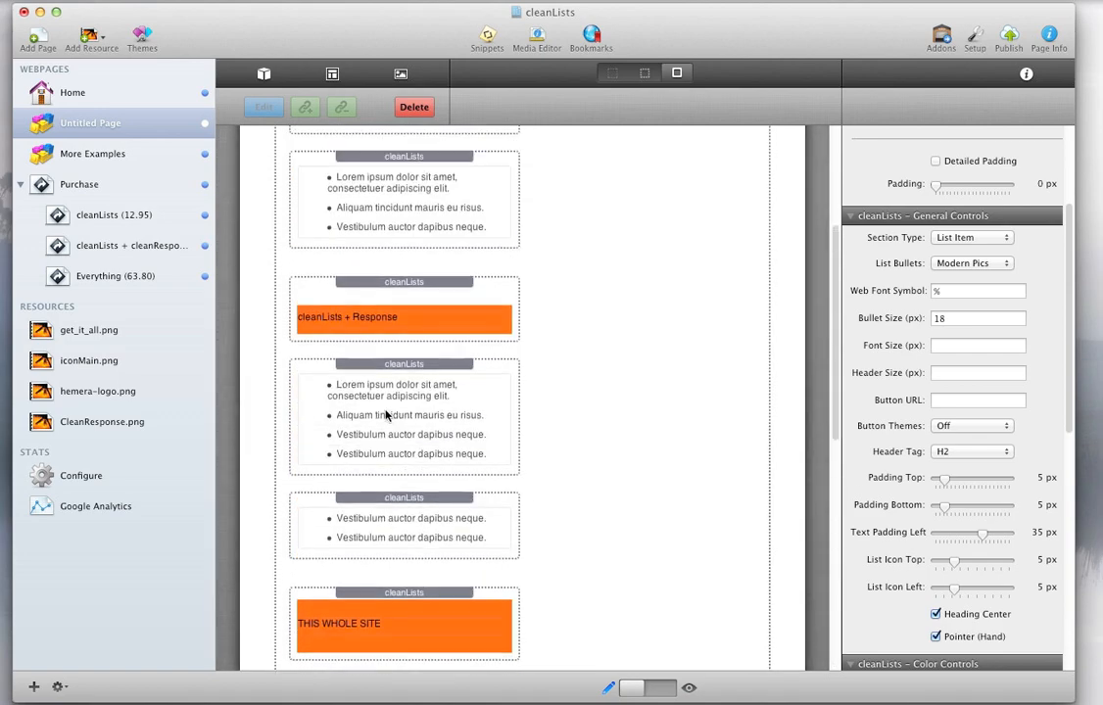
{"action": "left_click", "coordinate": [509, 306]}
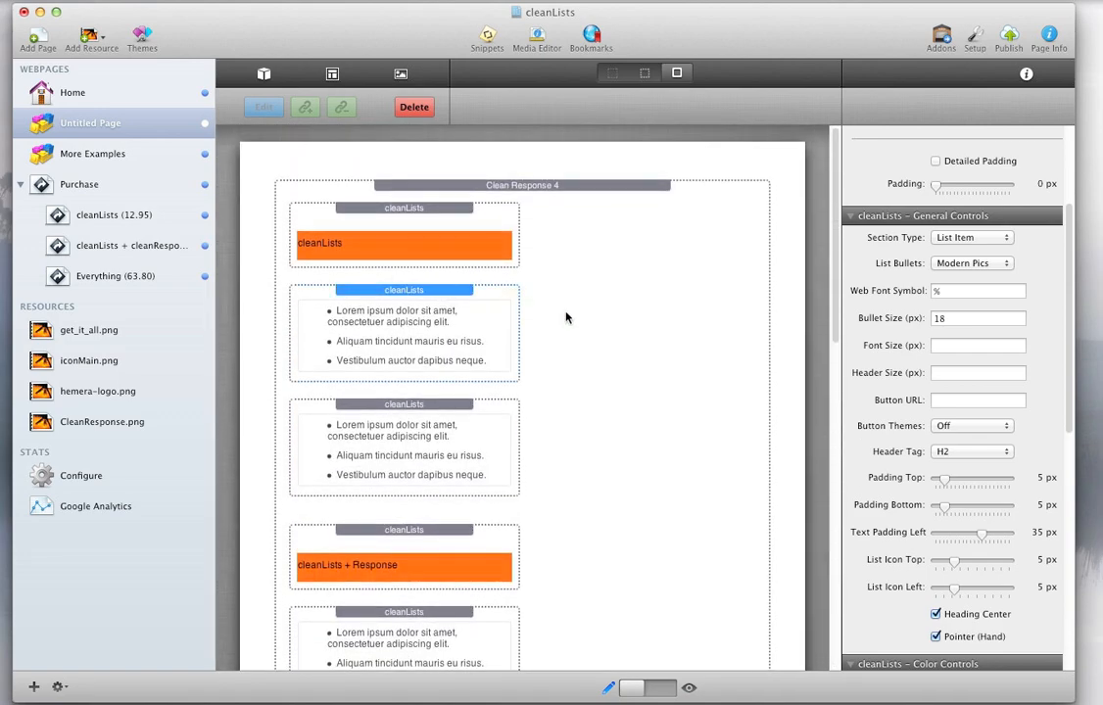
{"action": "scroll", "coordinate": [943, 434], "scroll_direction": "down", "scroll_amount": 15}
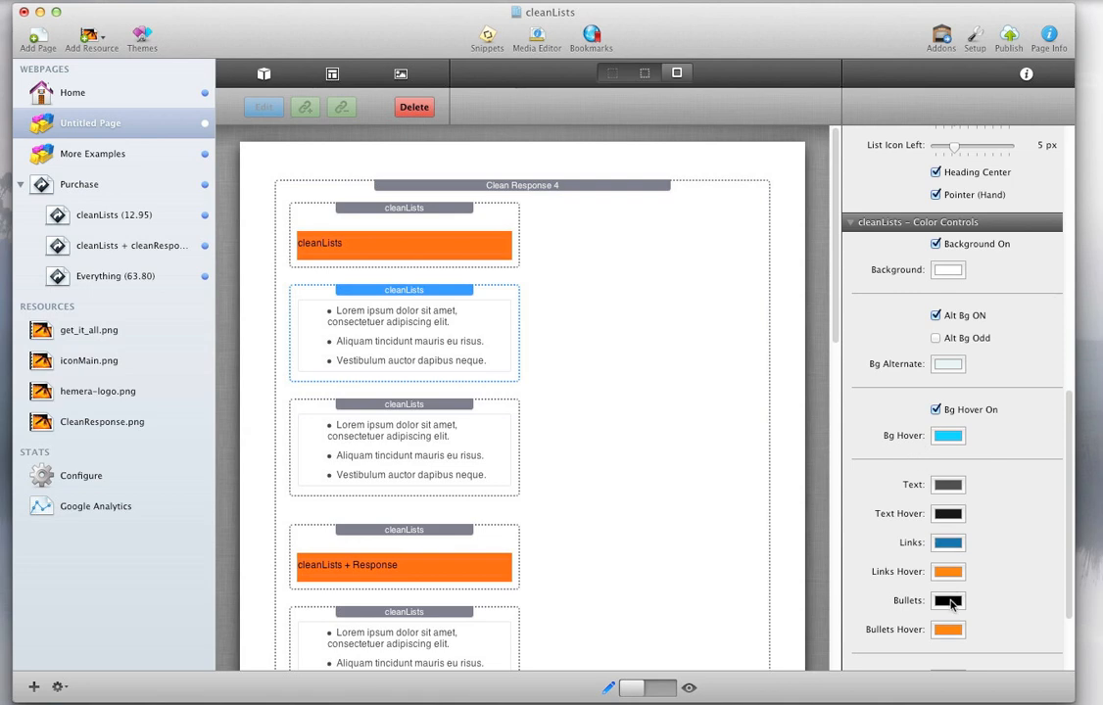
{"action": "left_click", "coordinate": [948, 601]}
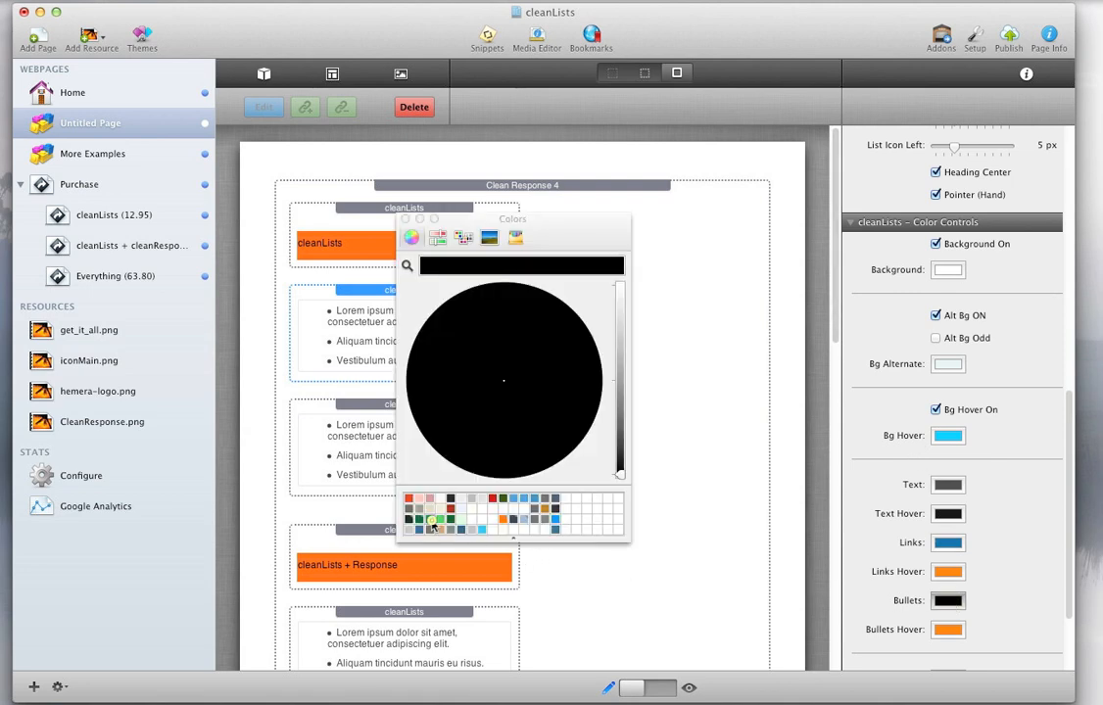
{"action": "left_click", "coordinate": [432, 525]}
{"action": "left_click", "coordinate": [407, 219]}
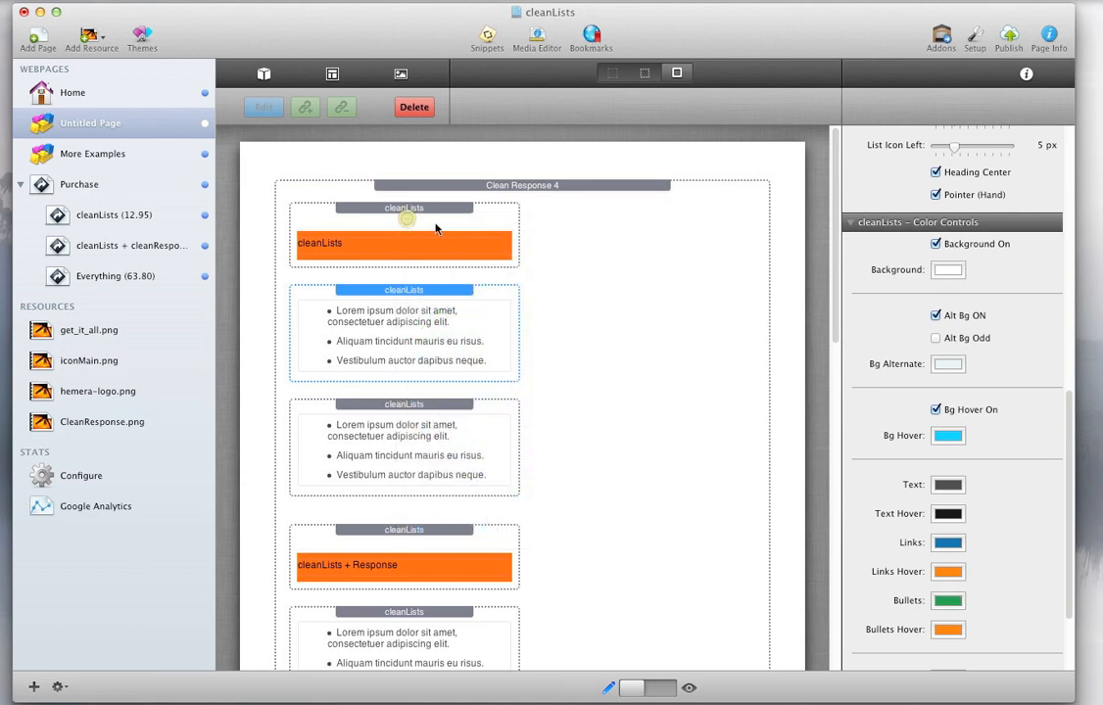
- Set the bullet colour of the first list under the "cleanLists + Response" header to the same green
{"action": "scroll", "coordinate": [677, 409], "scroll_direction": "down", "scroll_amount": 5}
{"action": "left_click", "coordinate": [486, 528]}
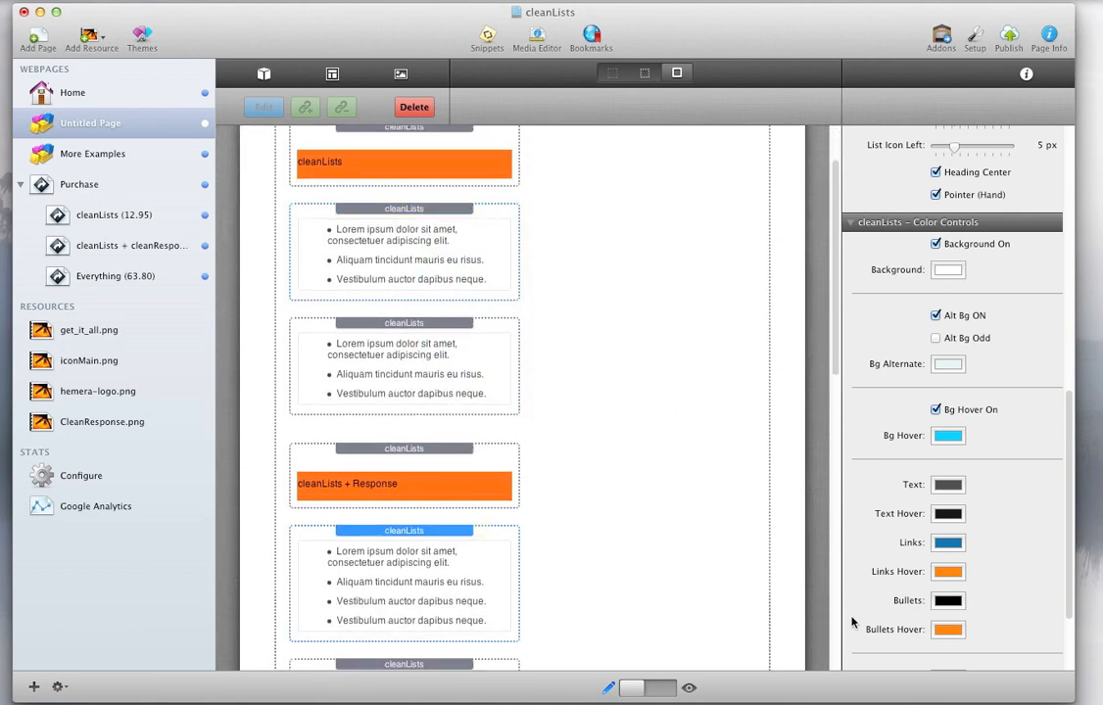
{"action": "left_click", "coordinate": [950, 601]}
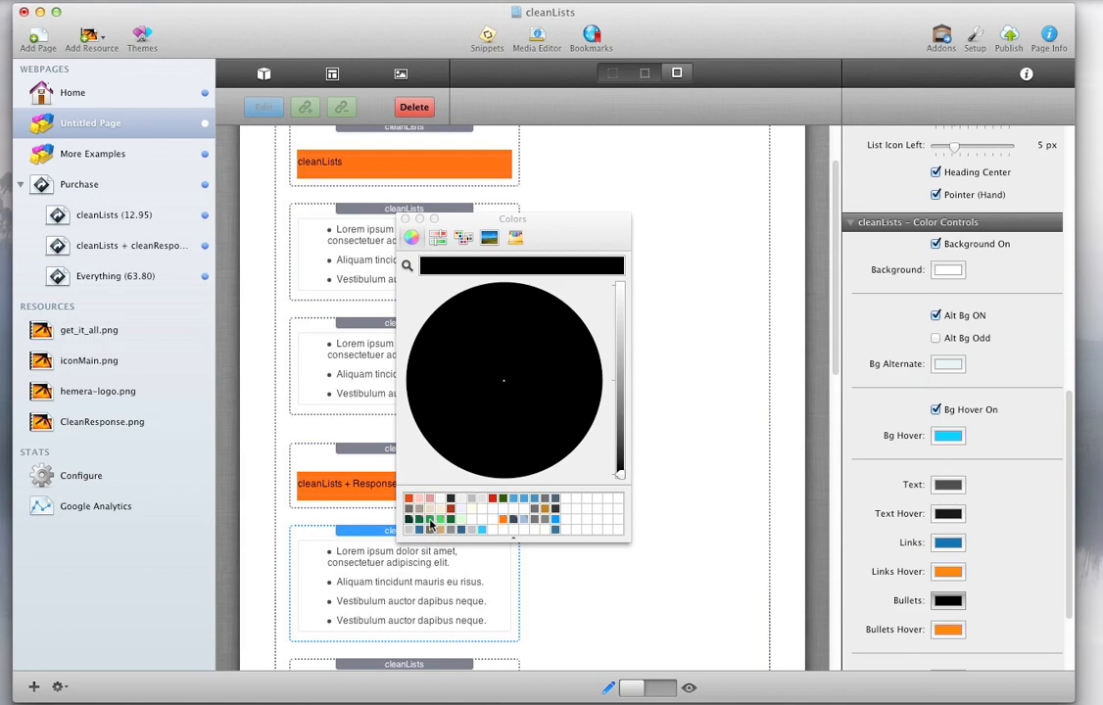
{"action": "left_click", "coordinate": [430, 524]}
{"action": "left_click", "coordinate": [407, 219]}
- Set the bullet colour of the list under the "THIS WHOLE SITE" header to the same green
{"action": "scroll", "coordinate": [603, 392], "scroll_direction": "down", "scroll_amount": 8}
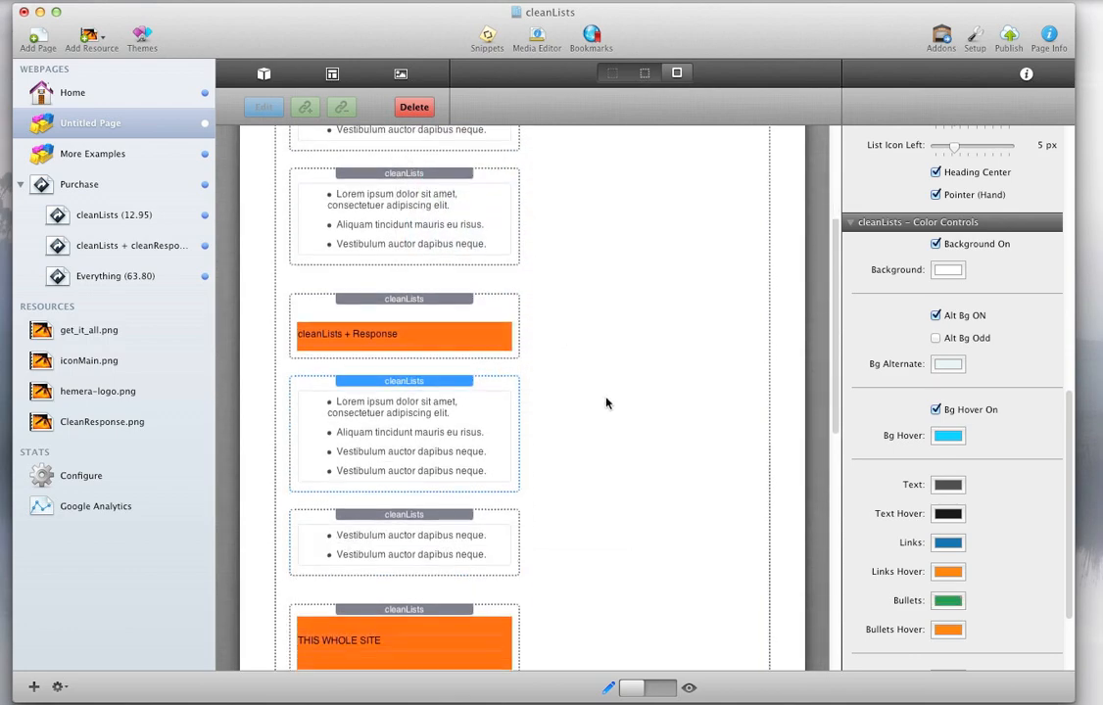
{"action": "scroll", "coordinate": [605, 403], "scroll_direction": "down", "scroll_amount": 5}
{"action": "left_click", "coordinate": [504, 441]}
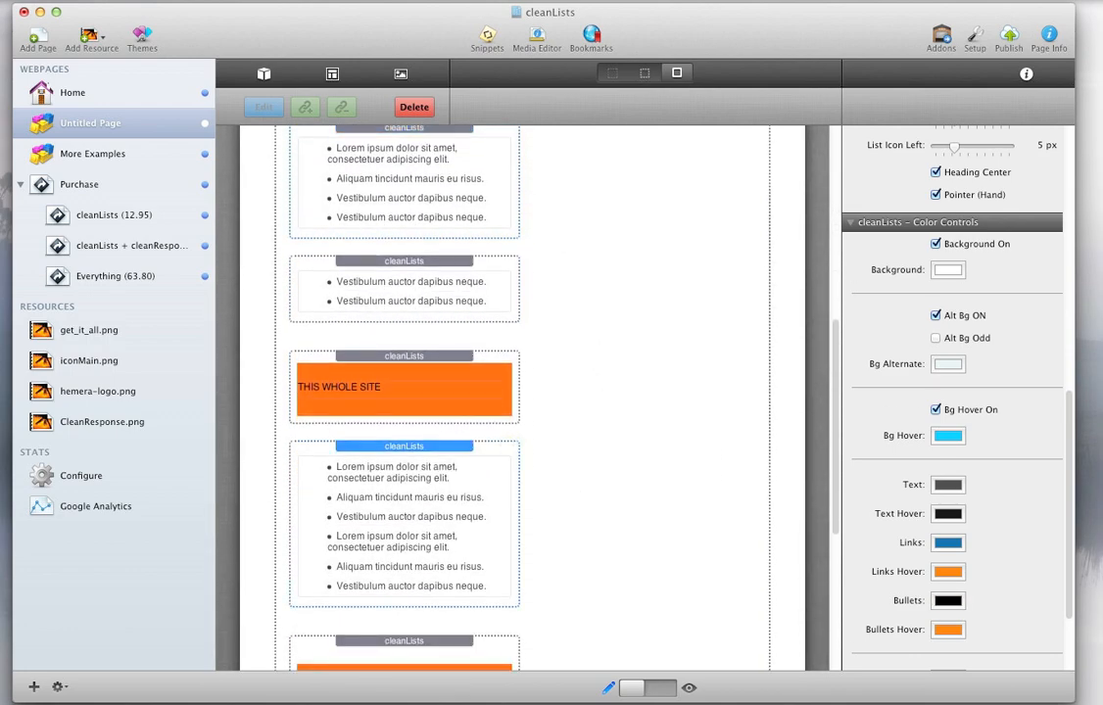
{"action": "left_click", "coordinate": [949, 602]}
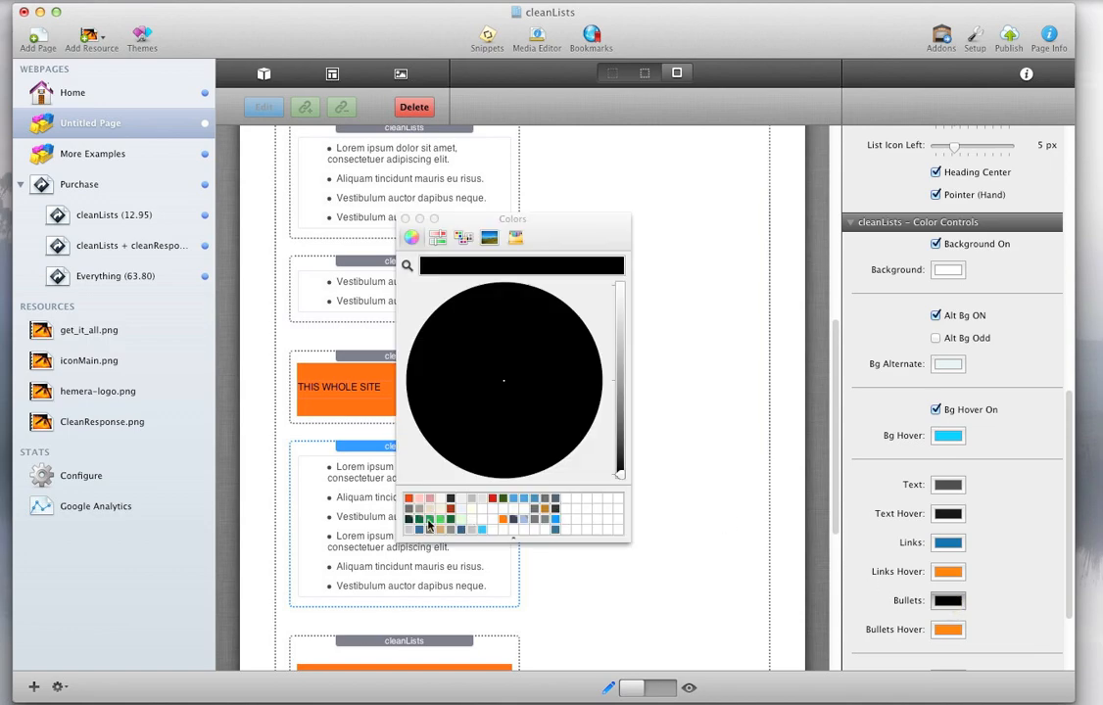
{"action": "left_click", "coordinate": [428, 527]}
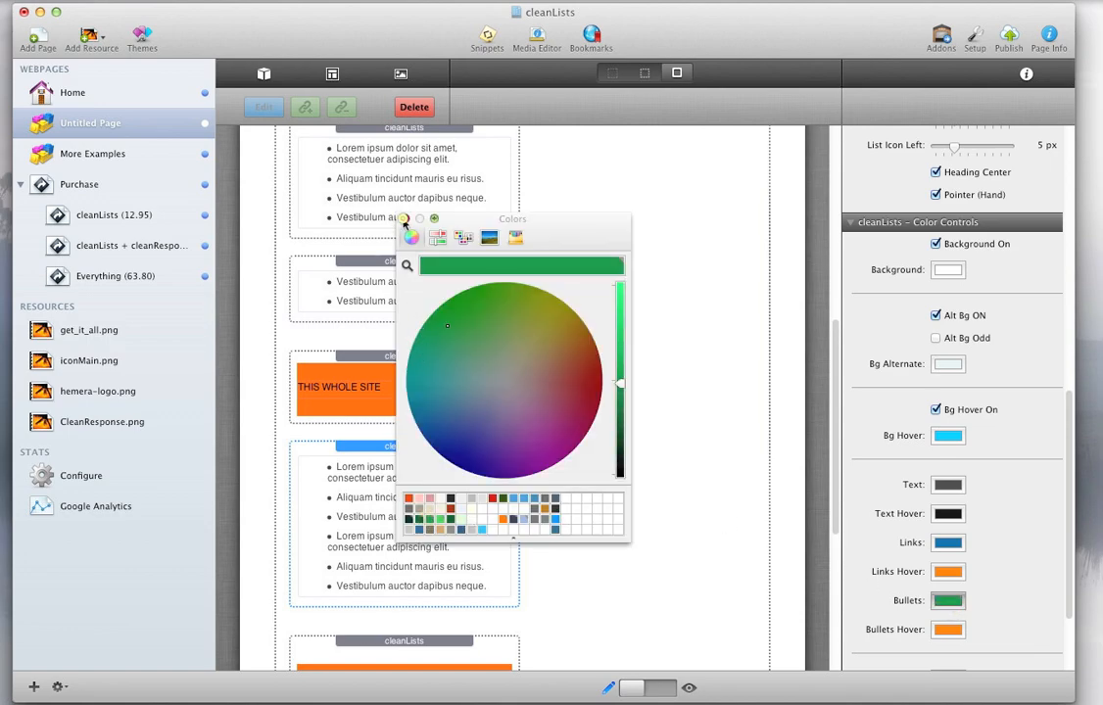
{"action": "left_click", "coordinate": [405, 219]}
{"action": "scroll", "coordinate": [595, 366], "scroll_direction": "down", "scroll_amount": 7}
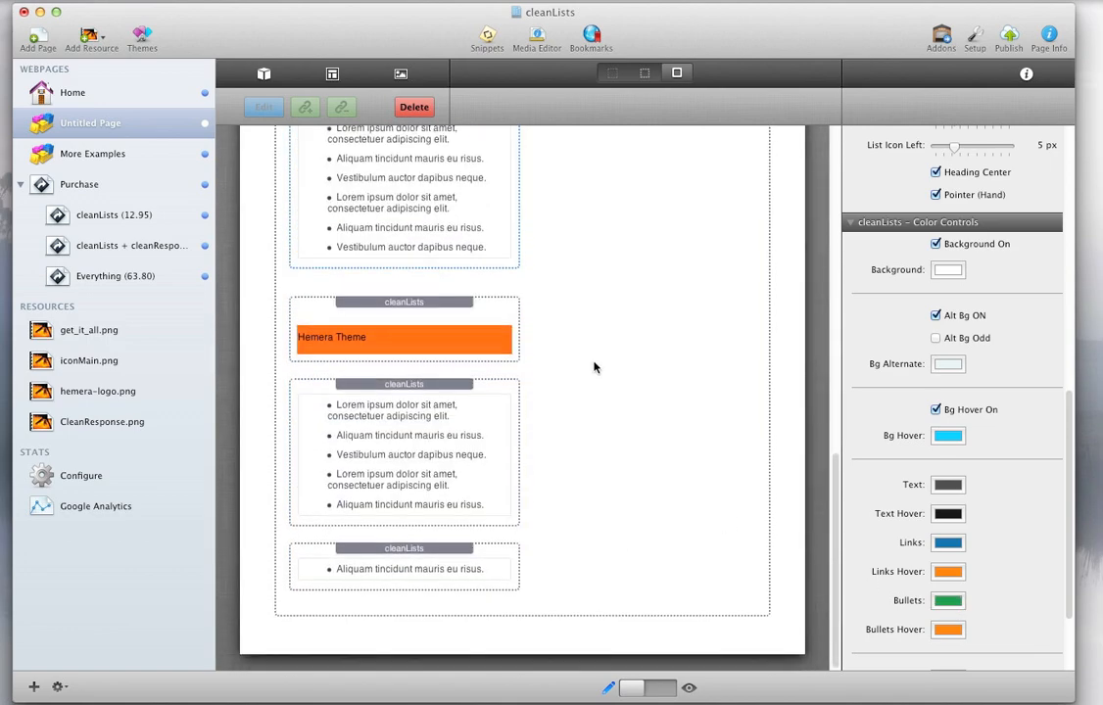
- Set the bullet colour of the single-item list at the end of the "Hemera Theme" column to the same green
{"action": "left_click", "coordinate": [513, 555]}
{"action": "left_click", "coordinate": [949, 601]}
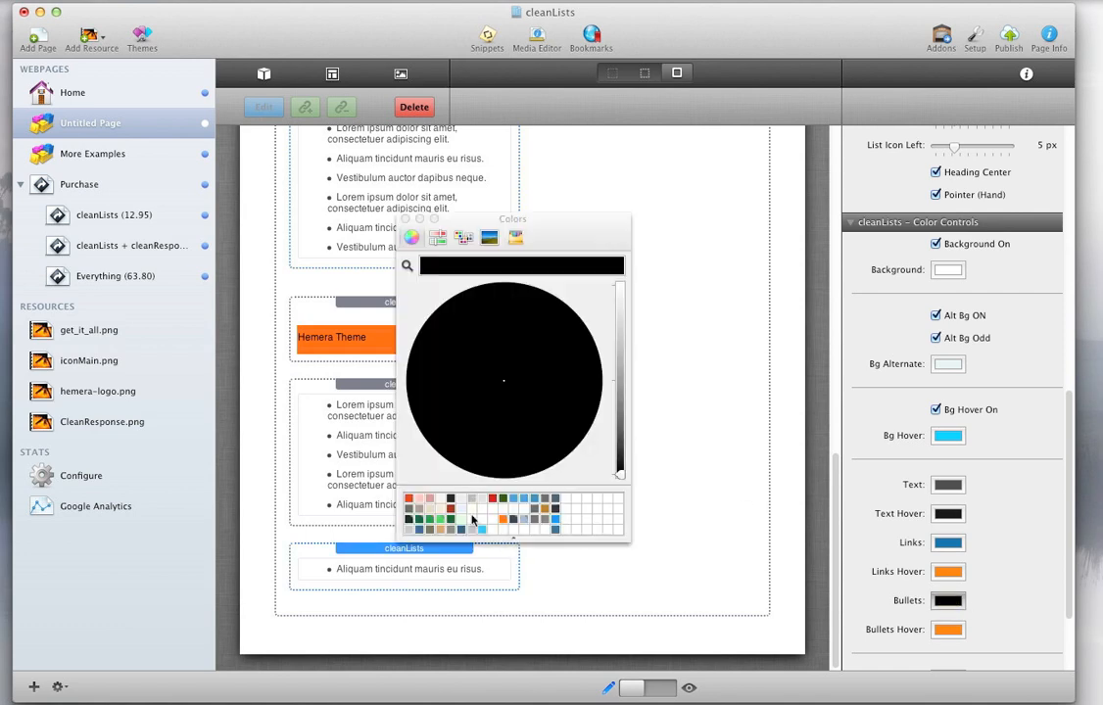
{"action": "left_click", "coordinate": [431, 525]}
{"action": "left_click", "coordinate": [405, 219]}
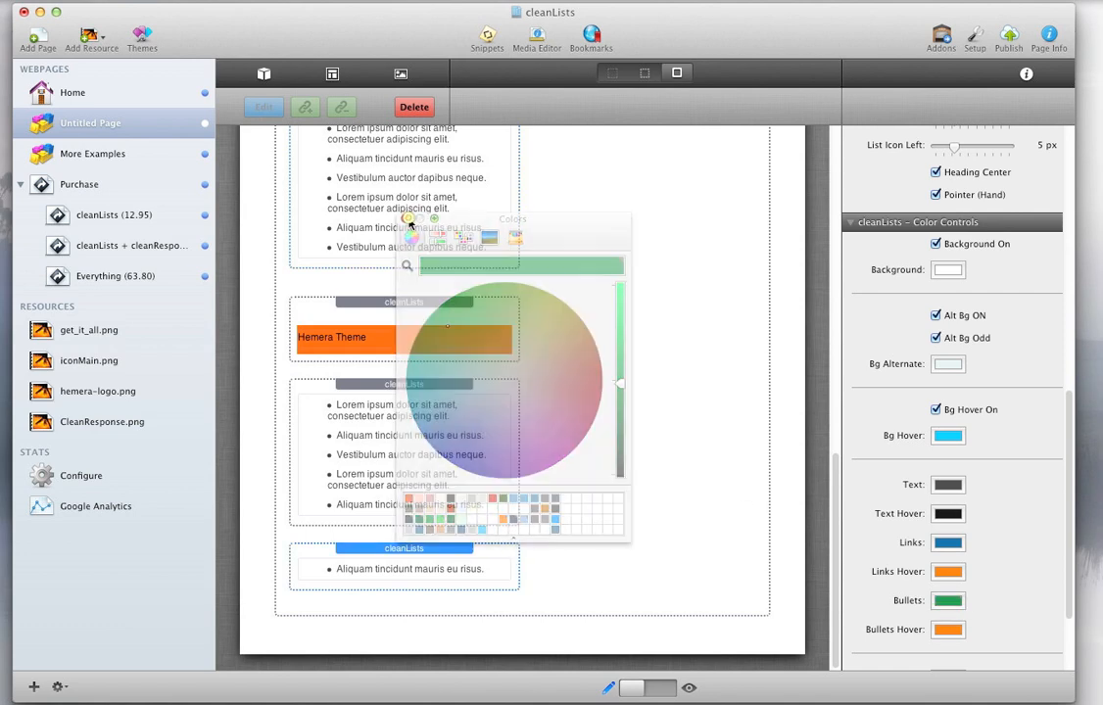
- Set the bullet hover colour of the first list under the "Hemera Theme" header to orange-red
{"action": "left_click", "coordinate": [515, 391]}
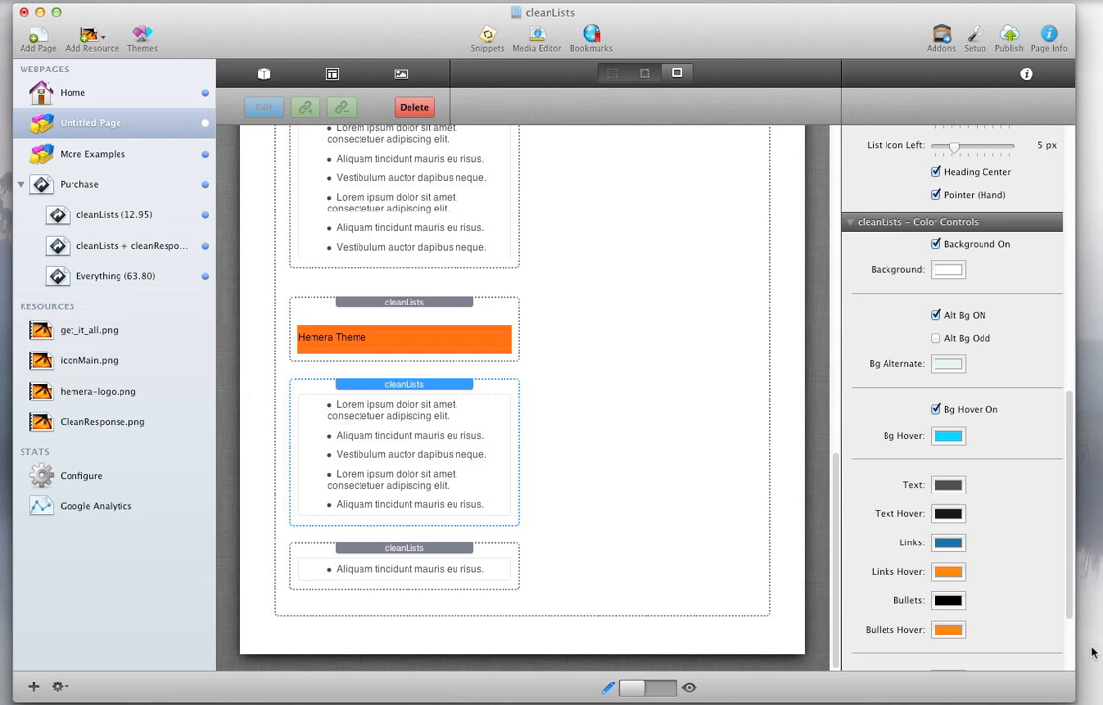
{"action": "left_click", "coordinate": [947, 630]}
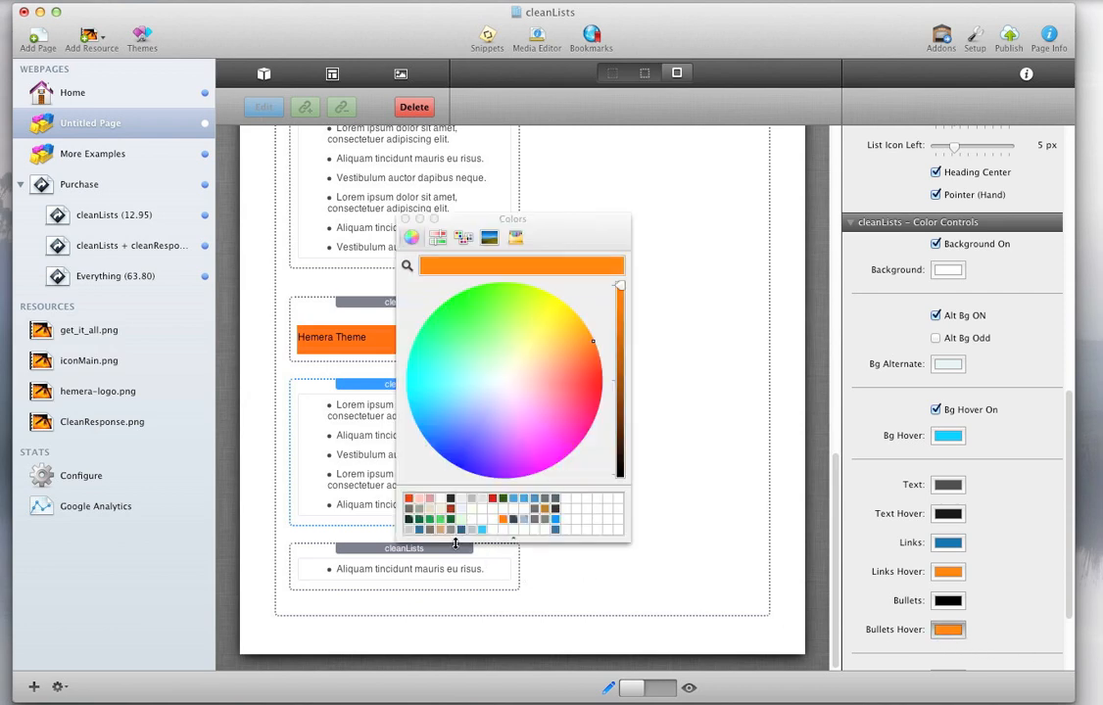
{"action": "left_click", "coordinate": [413, 502]}
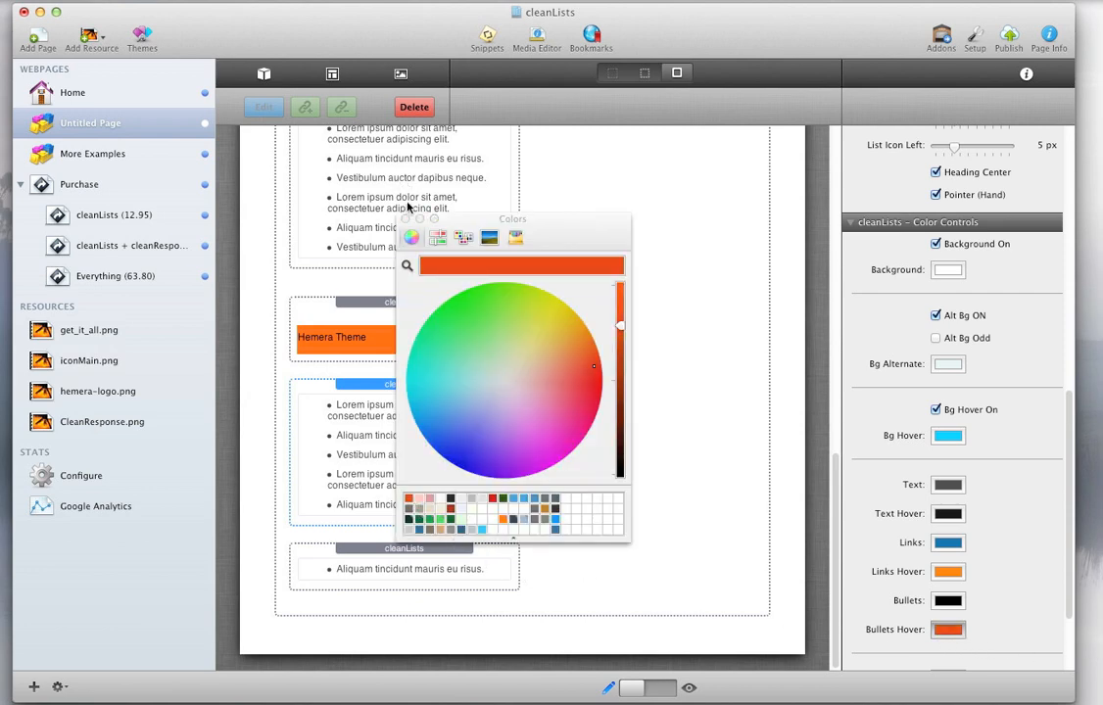
{"action": "left_click", "coordinate": [405, 218]}
- Set the bullet hover colour of the second list under the "cleanLists + Response" header to orange-red
{"action": "scroll", "coordinate": [590, 287], "scroll_direction": "up", "scroll_amount": 5}
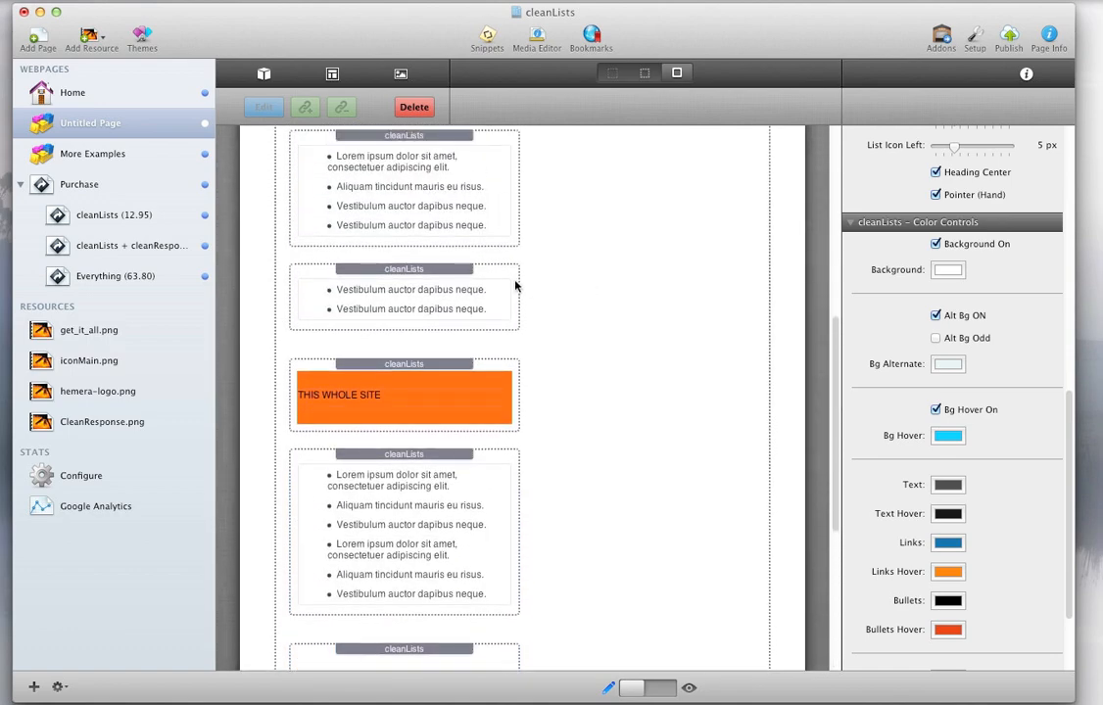
{"action": "left_click", "coordinate": [506, 277]}
{"action": "left_click", "coordinate": [946, 630]}
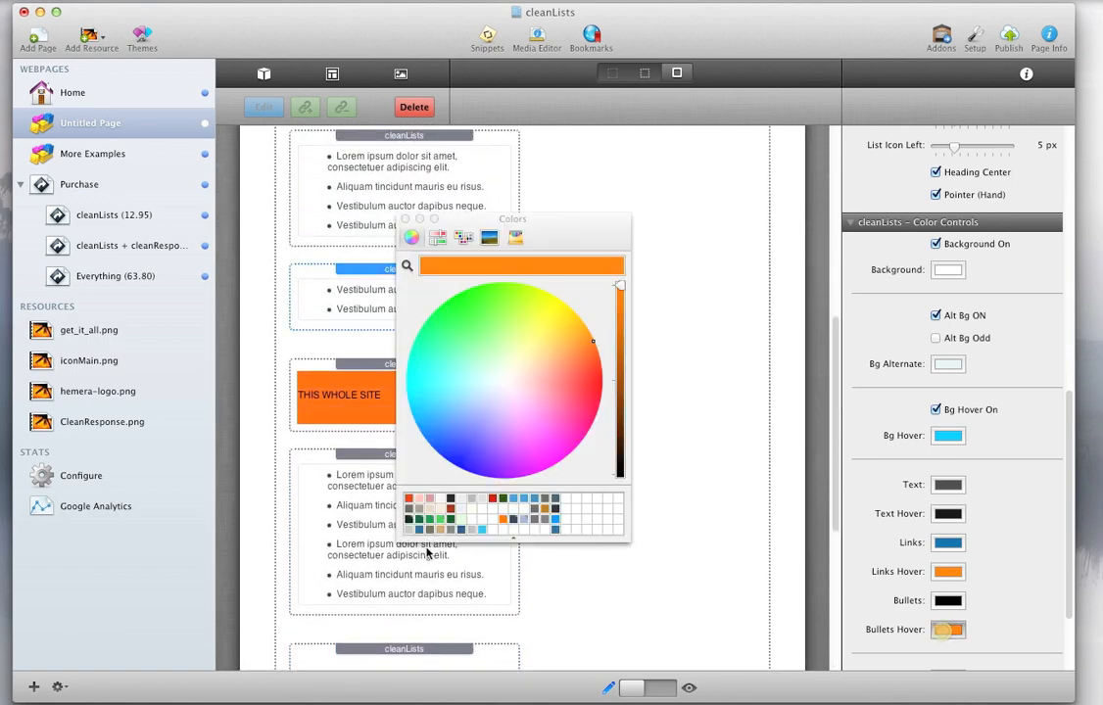
{"action": "left_click", "coordinate": [410, 499]}
{"action": "left_click", "coordinate": [406, 220]}
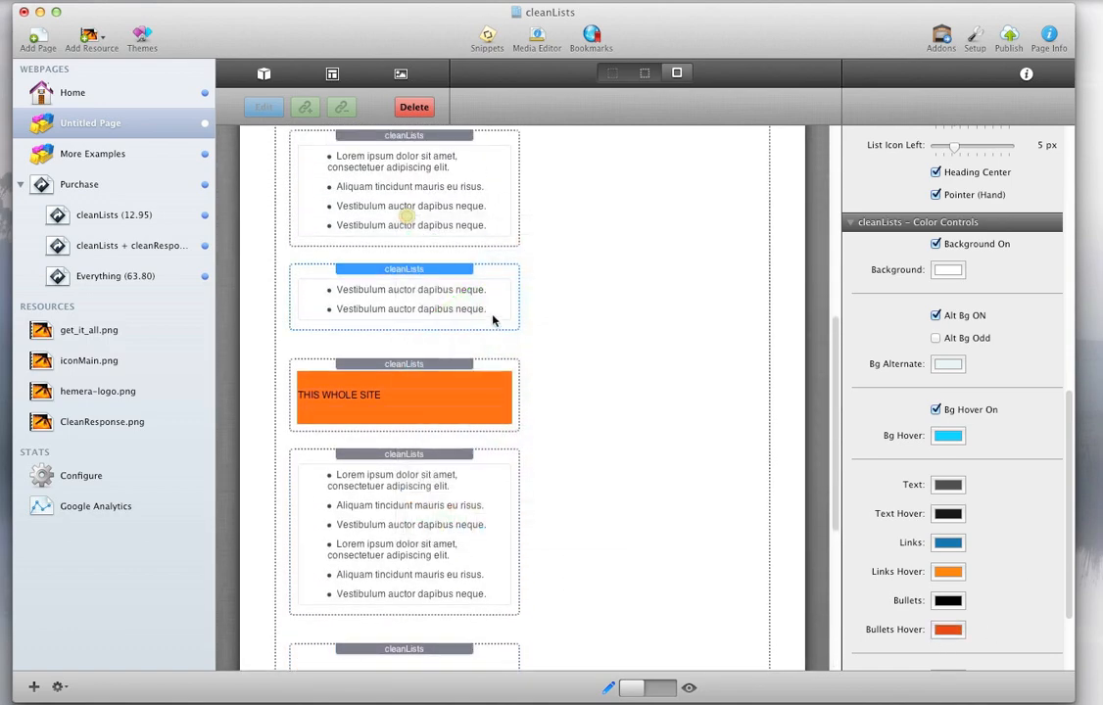
- Set the bullet hover colour of the second list under the "cleanLists" header to orange-red and preview the page
{"action": "scroll", "coordinate": [495, 319], "scroll_direction": "up", "scroll_amount": 6}
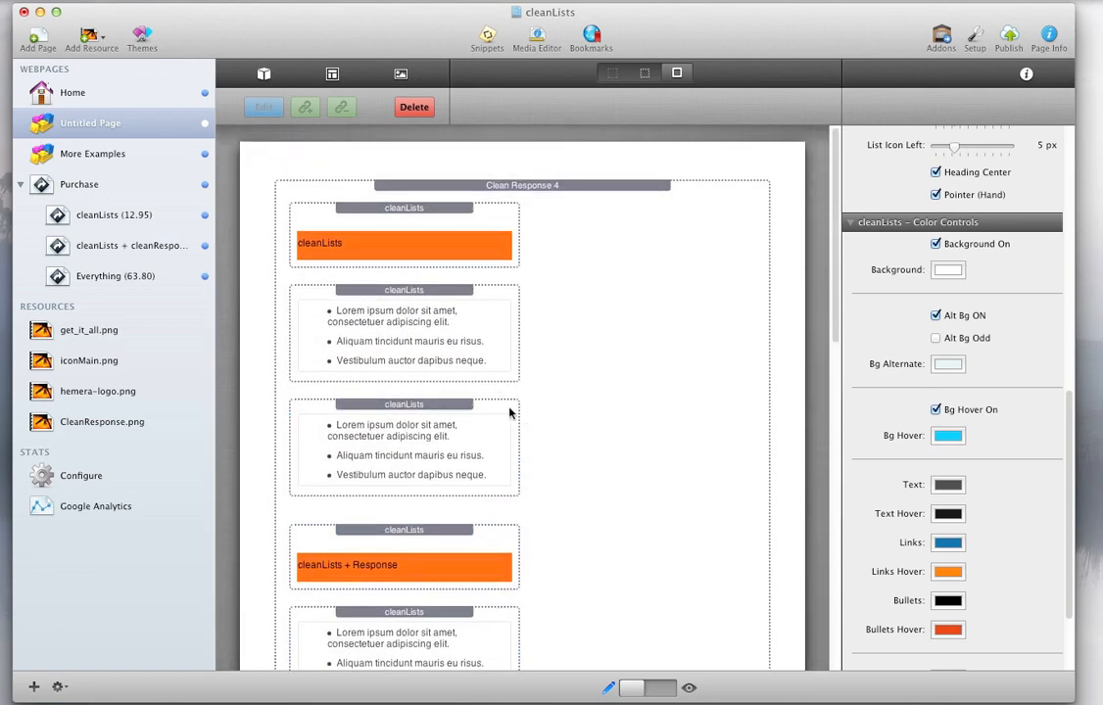
{"action": "left_click", "coordinate": [508, 409]}
{"action": "left_click", "coordinate": [946, 630]}
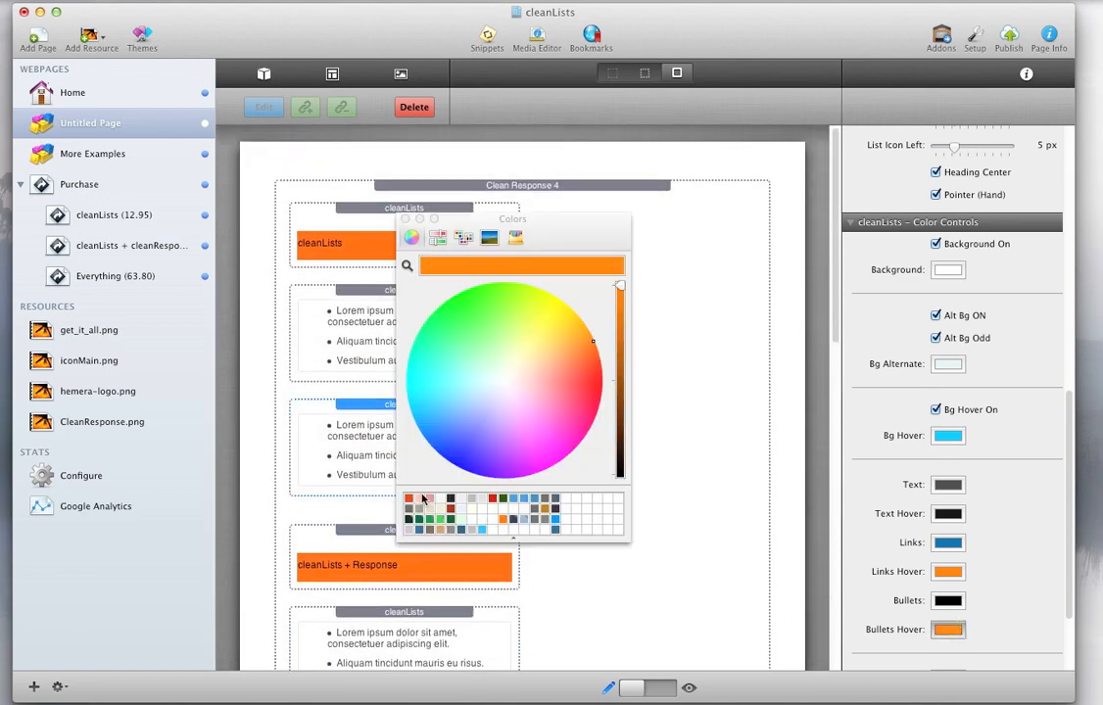
{"action": "left_click", "coordinate": [410, 500]}
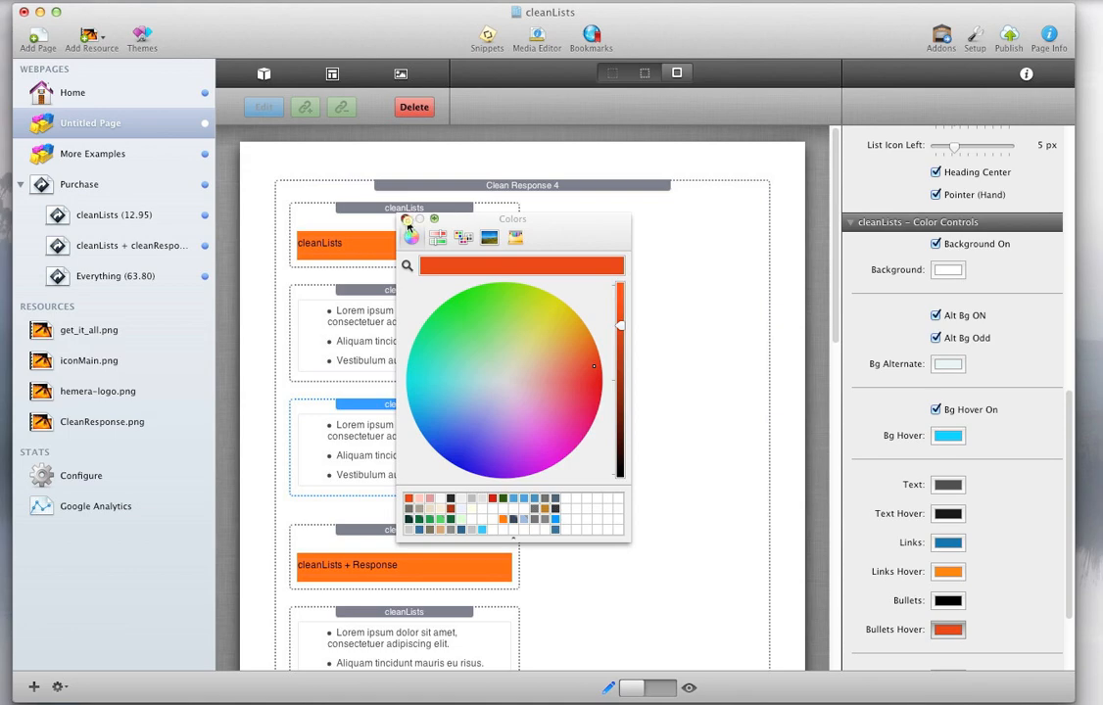
{"action": "left_click", "coordinate": [405, 219]}
{"action": "left_click", "coordinate": [661, 689]}
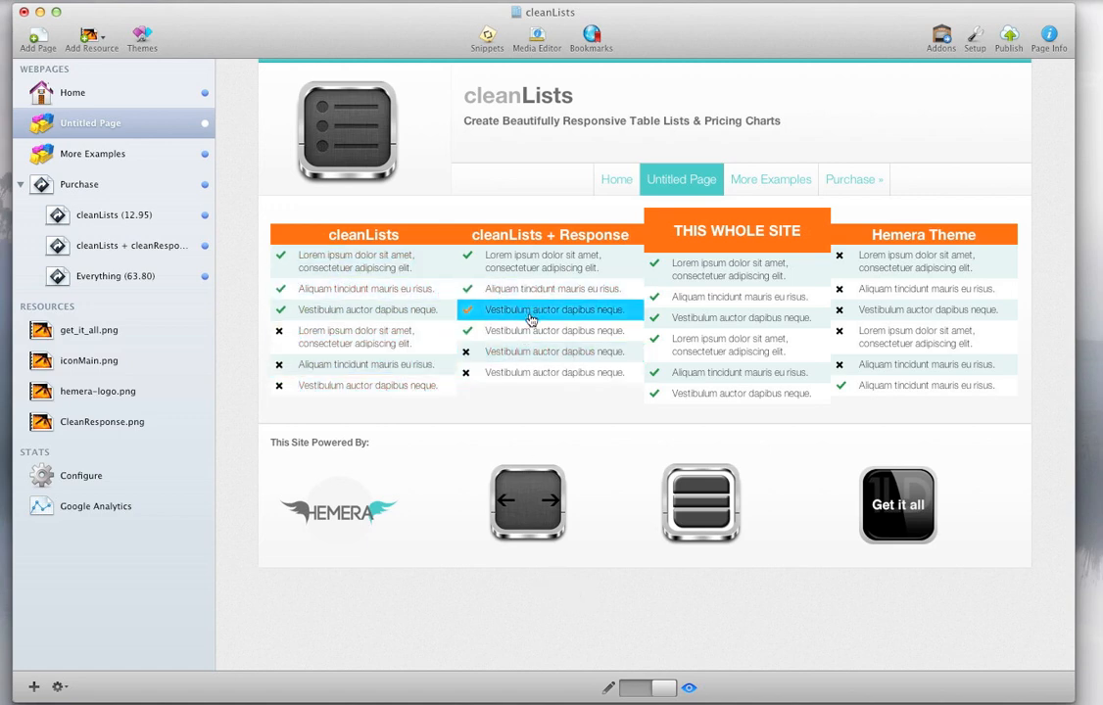
- Return to editing and set the normal bullet colour of the second list under the "cleanLists" header to orange-red
{"action": "left_click", "coordinate": [637, 691]}
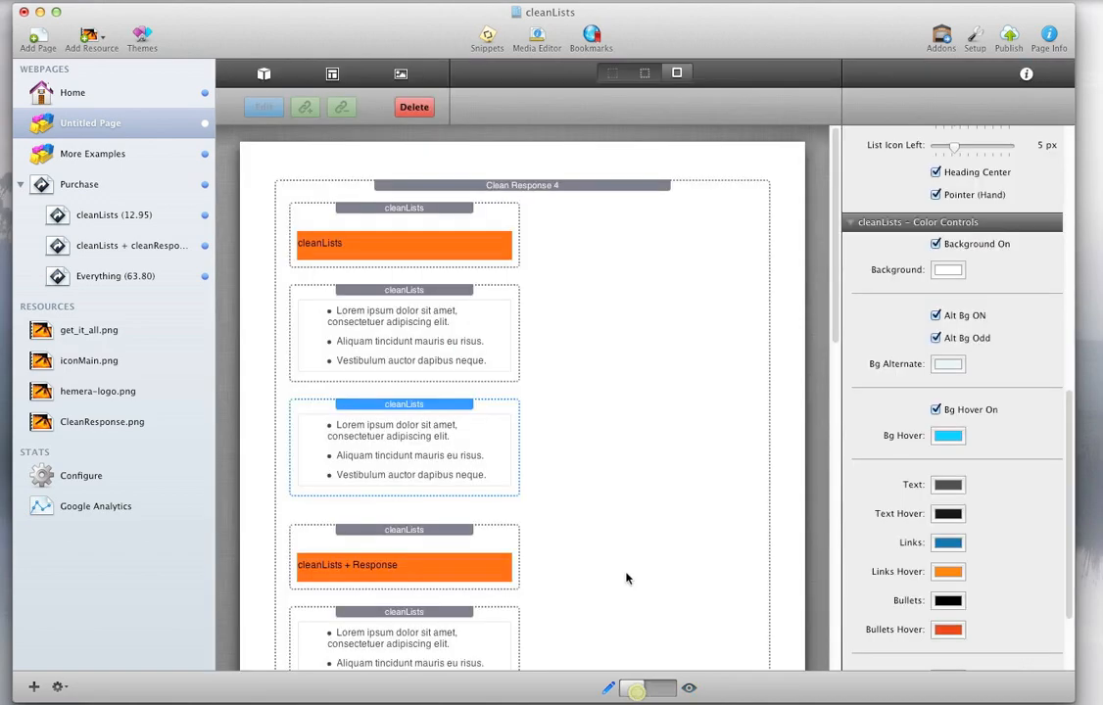
{"action": "left_click", "coordinate": [948, 600]}
{"action": "left_click", "coordinate": [409, 500]}
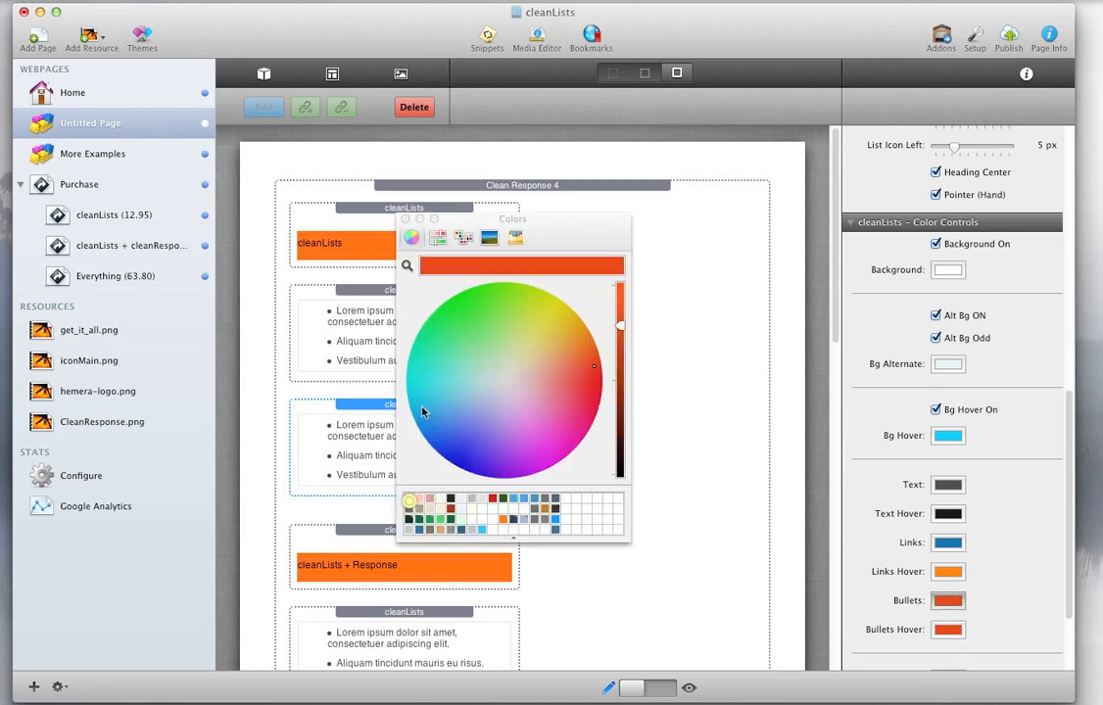
{"action": "left_click", "coordinate": [405, 218]}
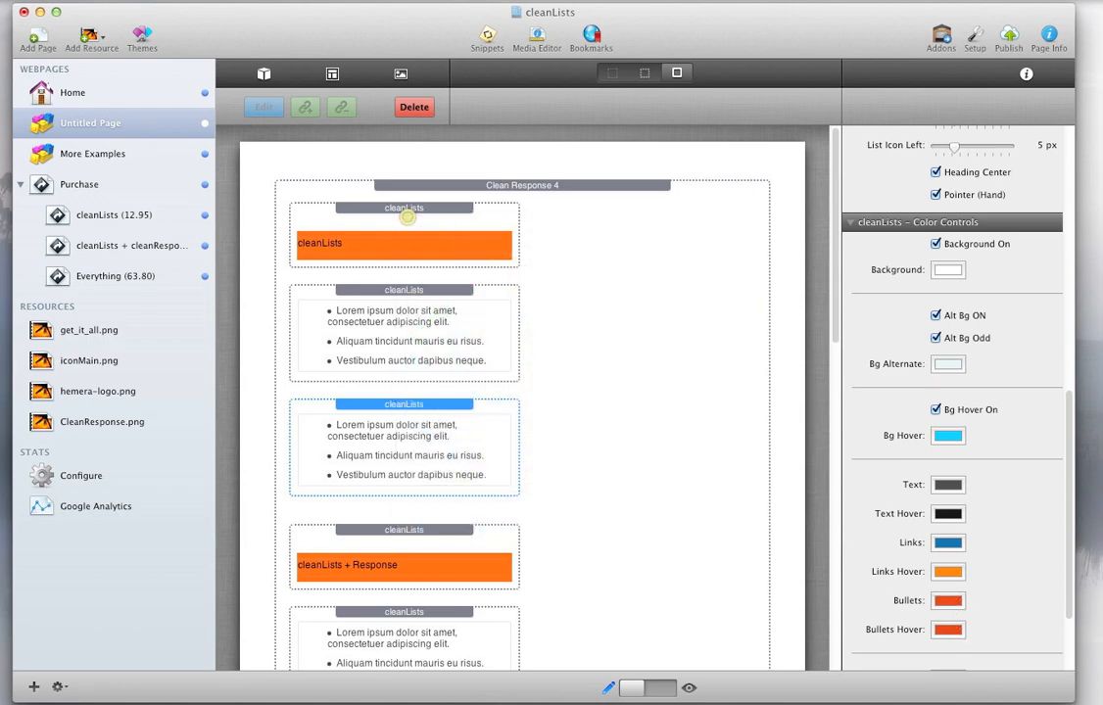
- Set the same list's bullet hover colour to white and preview the page
{"action": "left_click", "coordinate": [948, 630]}
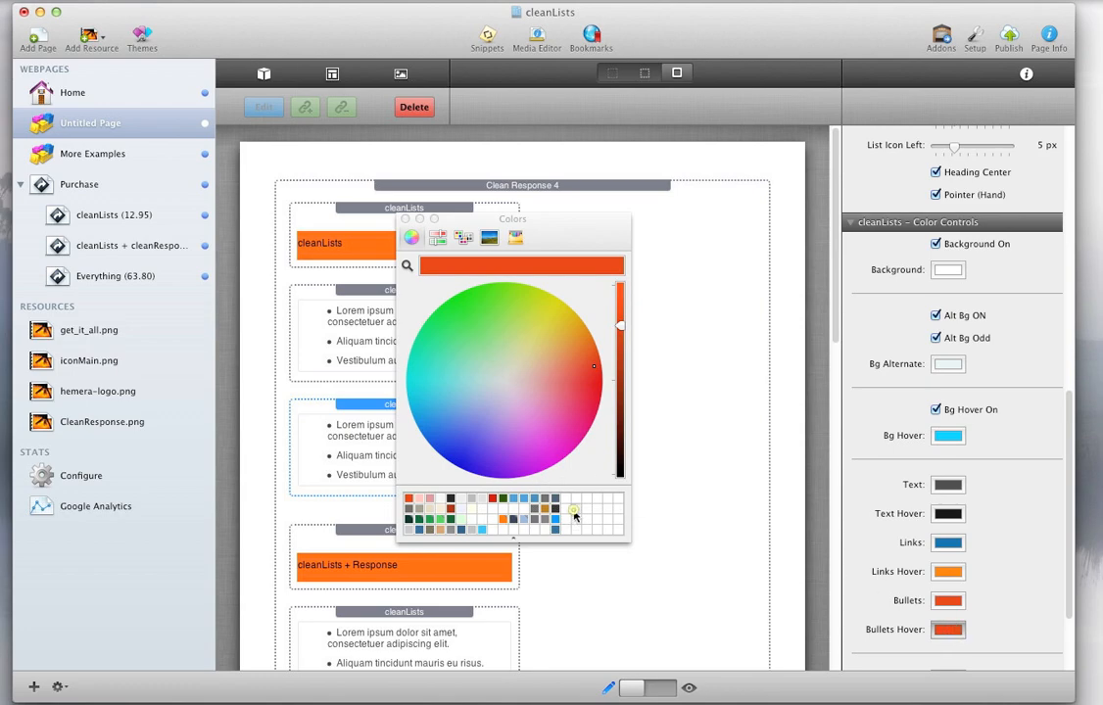
{"action": "left_click", "coordinate": [572, 511]}
{"action": "left_click", "coordinate": [402, 219]}
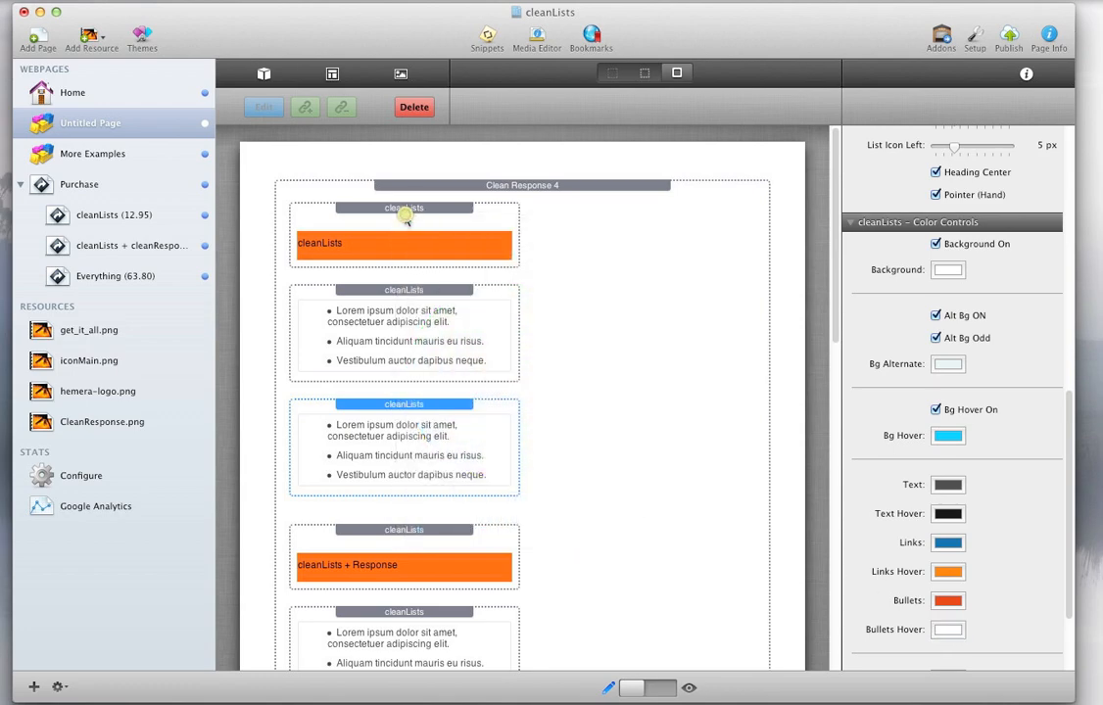
{"action": "left_click", "coordinate": [662, 688]}
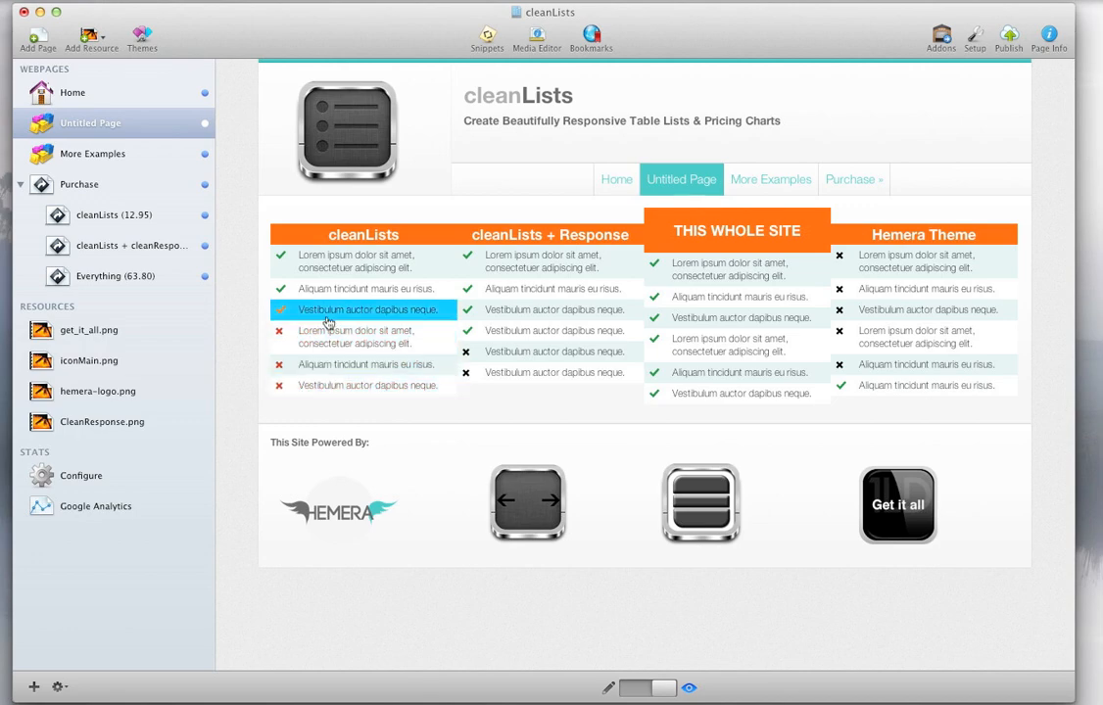
- Return to editing and give the second list under the "cleanLists + Response" header orange-red bullets with a white hover colour
{"action": "left_click", "coordinate": [635, 688]}
{"action": "scroll", "coordinate": [599, 546], "scroll_direction": "down", "scroll_amount": 5}
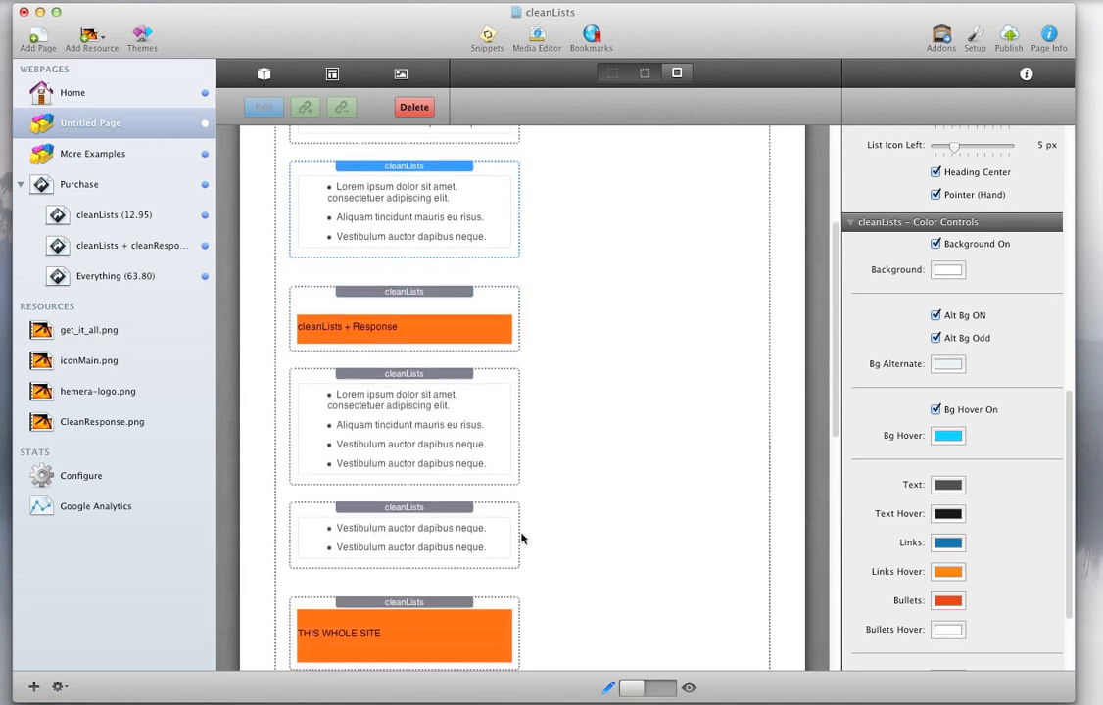
{"action": "left_click", "coordinate": [518, 517]}
{"action": "left_click", "coordinate": [946, 599]}
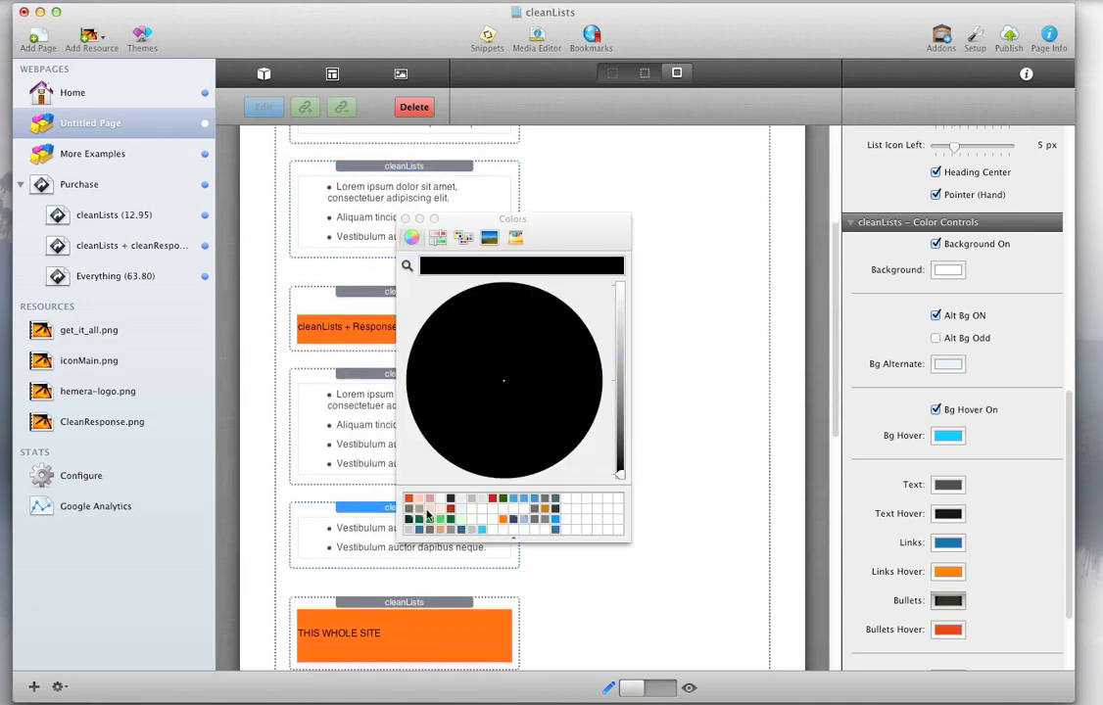
{"action": "left_click", "coordinate": [411, 500]}
{"action": "left_click", "coordinate": [948, 629]}
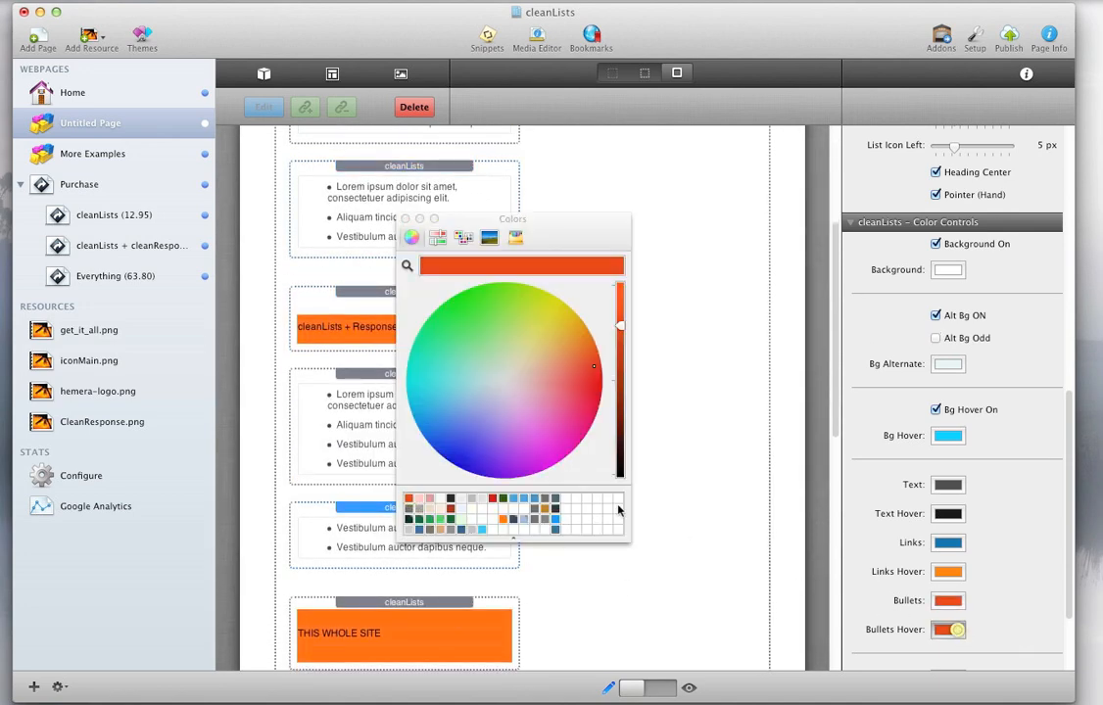
{"action": "left_click", "coordinate": [592, 502]}
{"action": "left_click", "coordinate": [408, 225]}
- Set the normal bullet colour of the first list under the "Hemera Theme" header to orange-red
{"action": "scroll", "coordinate": [642, 480], "scroll_direction": "down", "scroll_amount": 15}
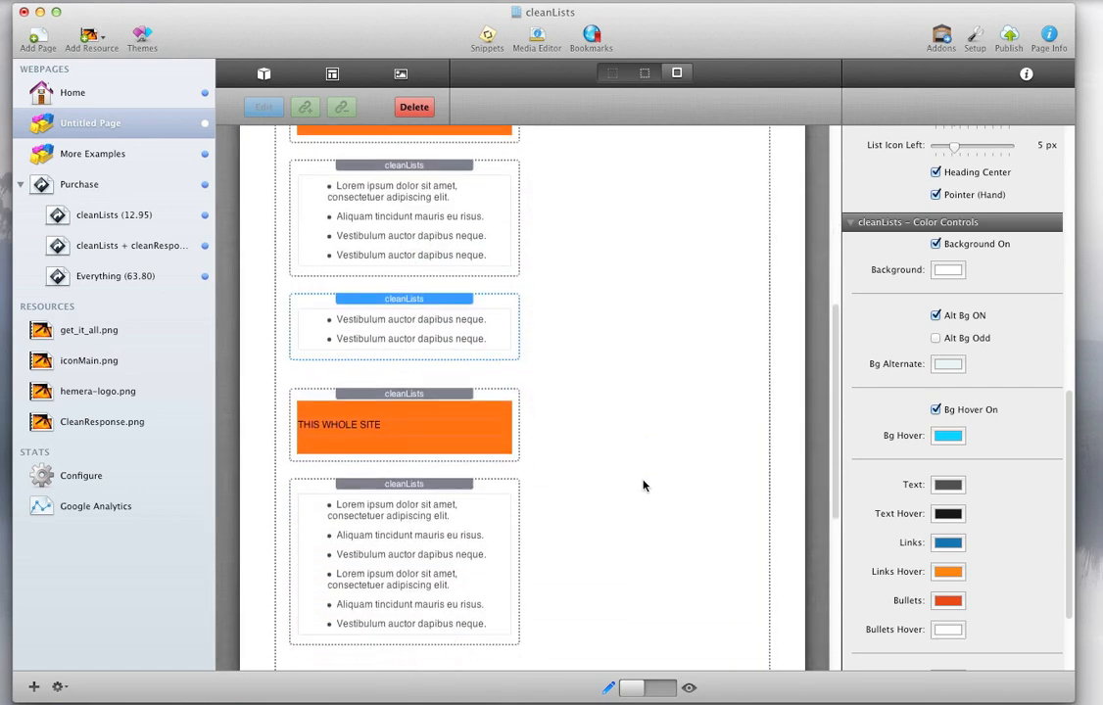
{"action": "left_click", "coordinate": [505, 396]}
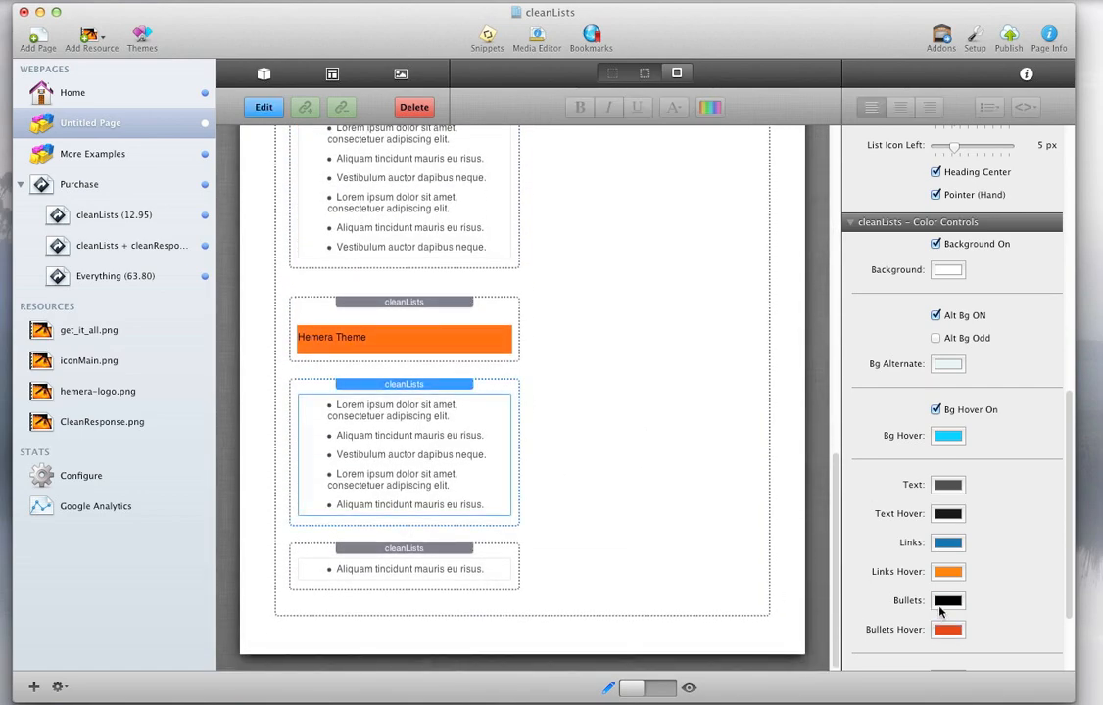
{"action": "left_click", "coordinate": [946, 600]}
{"action": "left_click", "coordinate": [407, 501]}
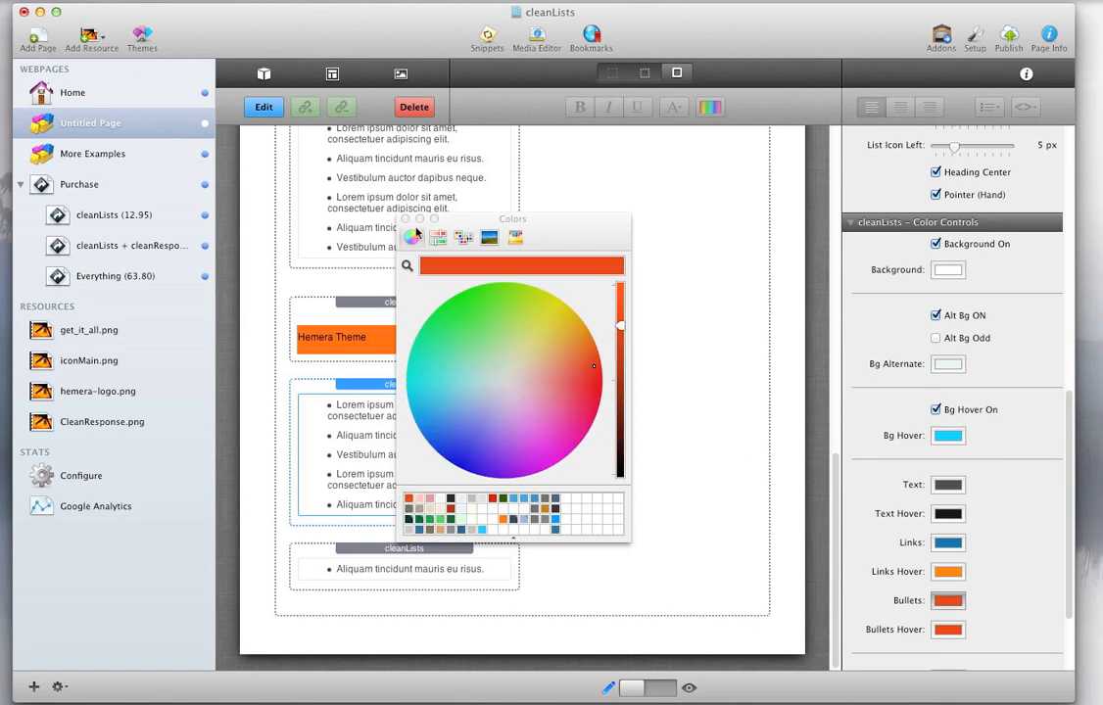
{"action": "left_click", "coordinate": [406, 222]}
- Set the bullet hover colour of the first "Hemera Theme" list to white and preview the finished bullet colours
{"action": "left_click", "coordinate": [947, 628]}
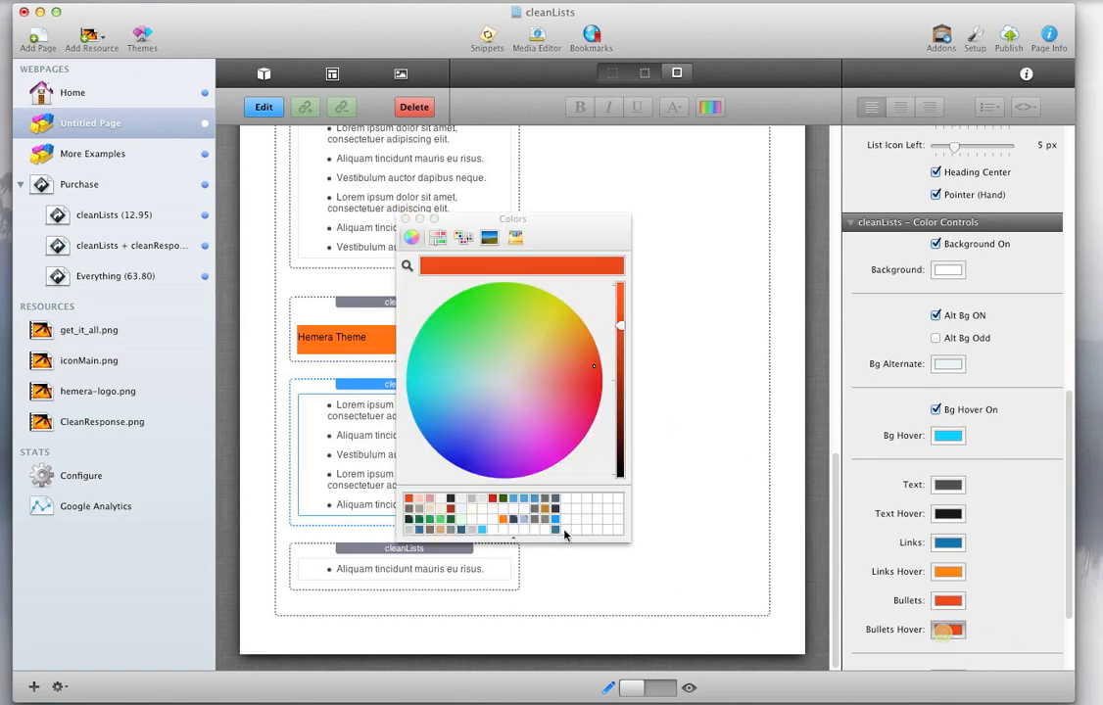
{"action": "left_click", "coordinate": [575, 511]}
{"action": "left_click", "coordinate": [405, 222]}
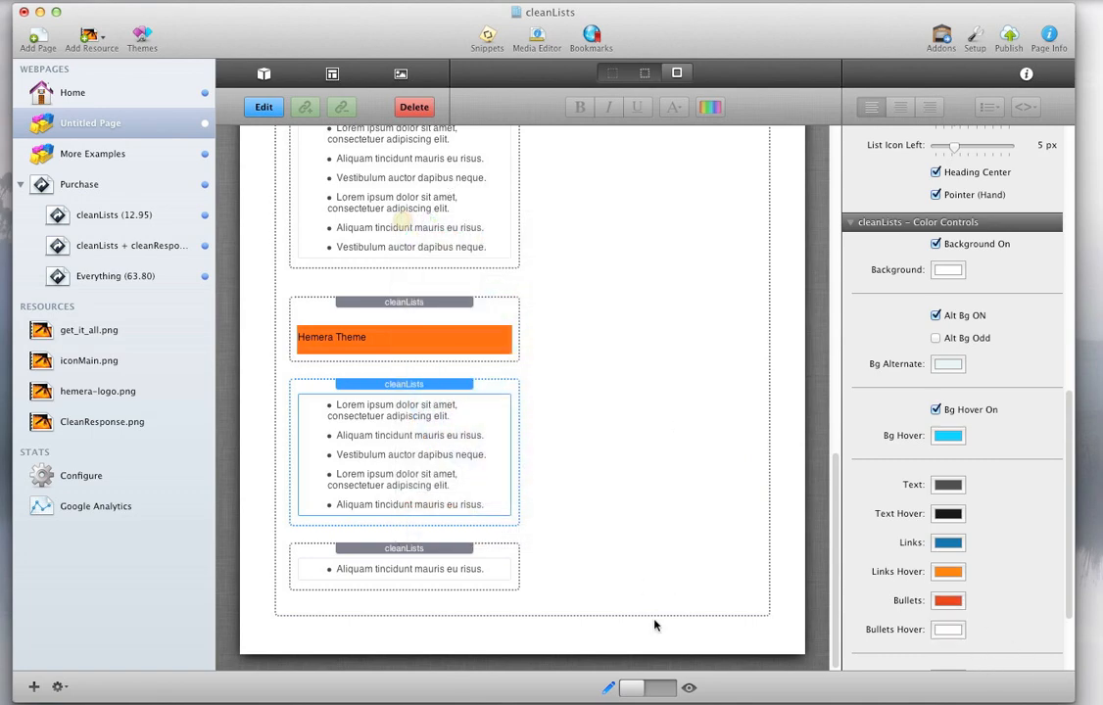
{"action": "left_click", "coordinate": [663, 689]}
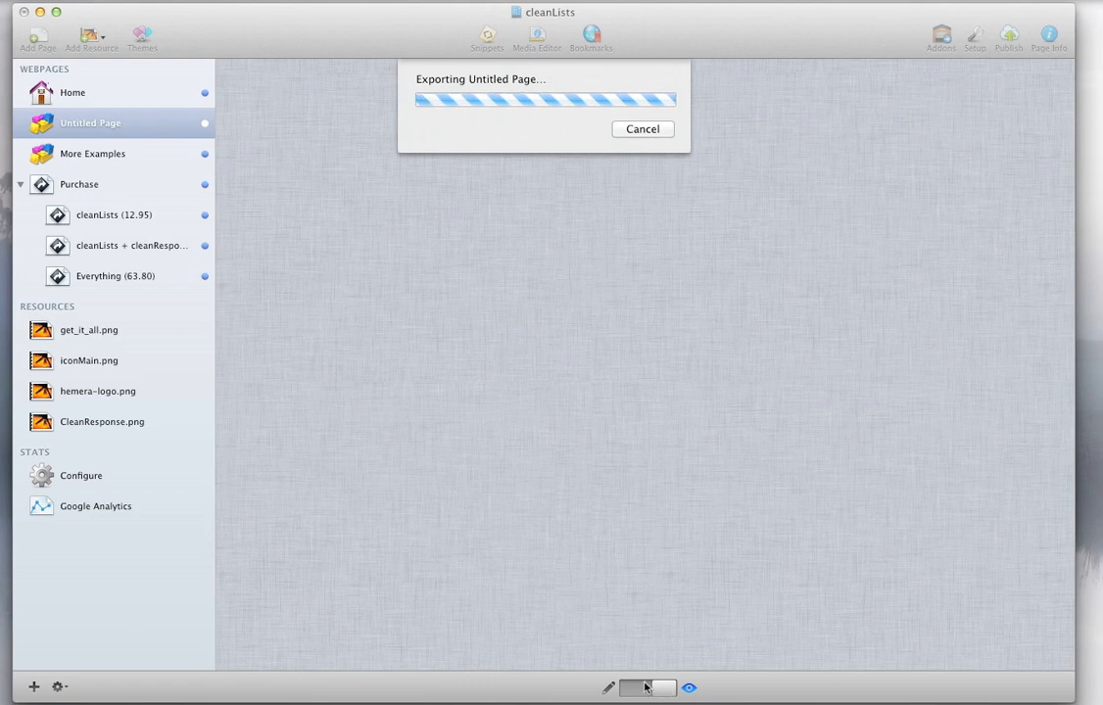
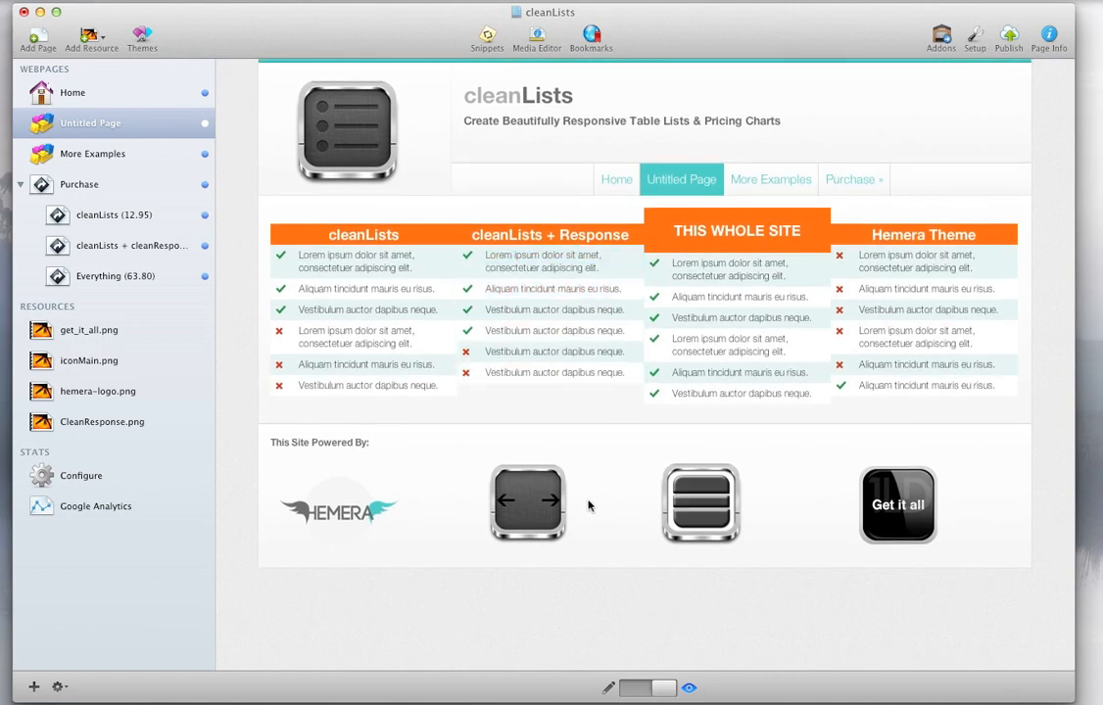
- Return to editing and add a new cleanLists stack beneath the second list in the "cleanLists" column
{"action": "left_click", "coordinate": [644, 689]}
{"action": "scroll", "coordinate": [582, 540], "scroll_direction": "up", "scroll_amount": 10}
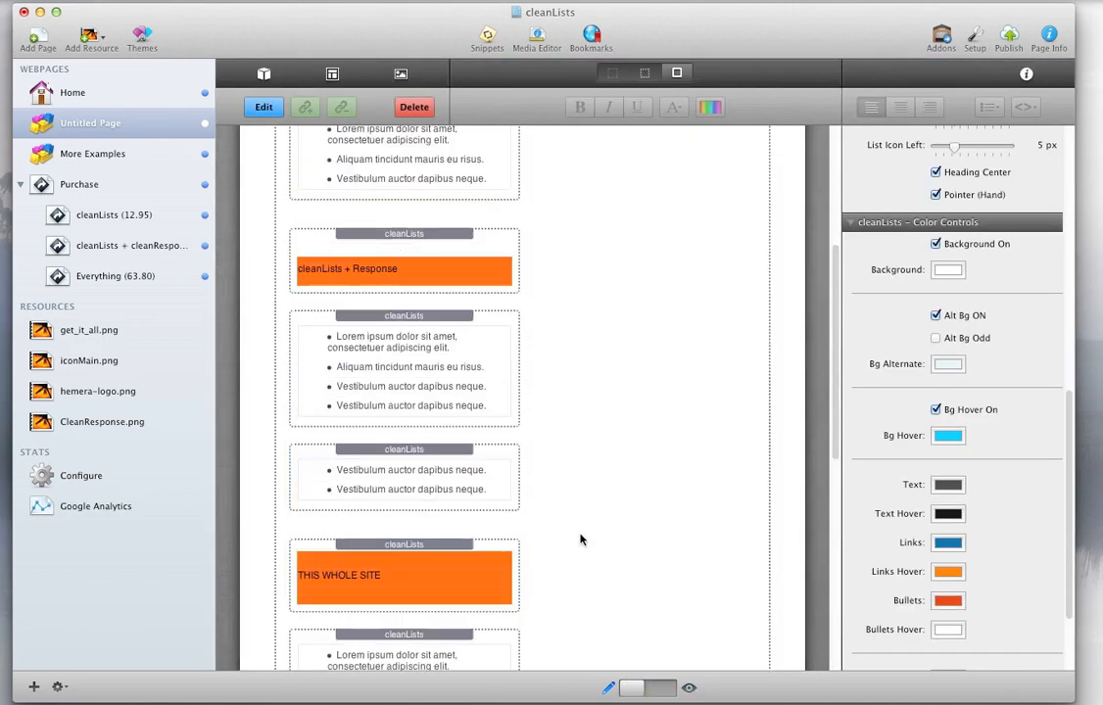
{"action": "scroll", "coordinate": [580, 539], "scroll_direction": "up", "scroll_amount": 2}
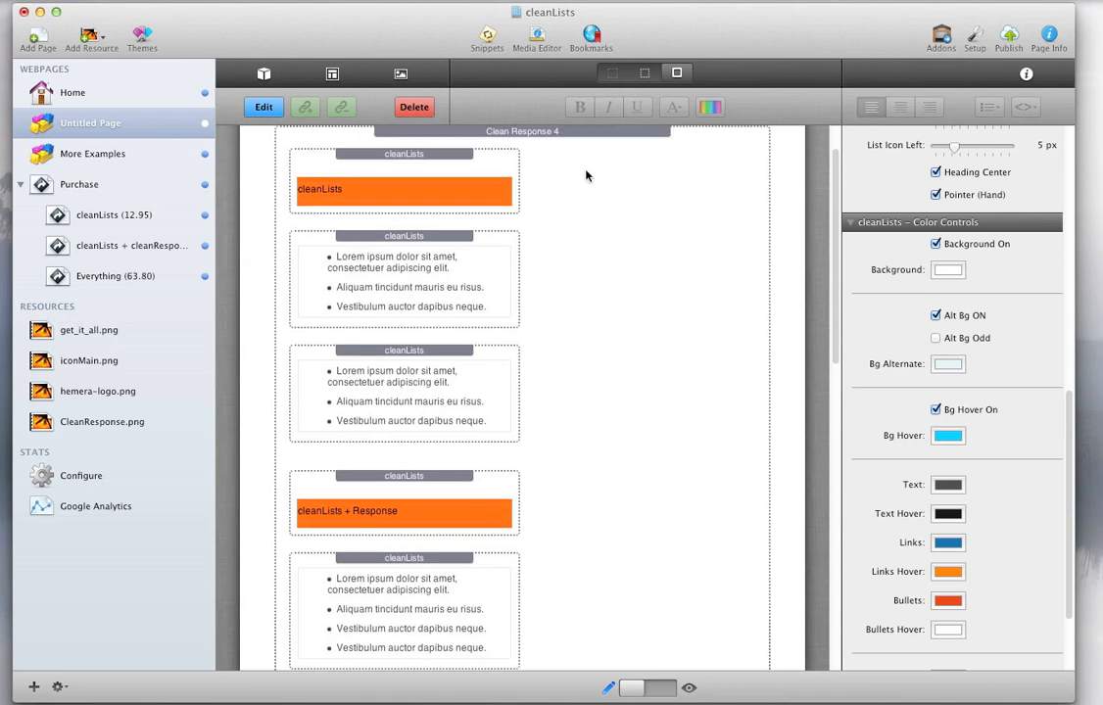
{"action": "left_click", "coordinate": [263, 76]}
{"action": "left_click_drag", "start_coordinate": [357, 308], "coordinate": [564, 446]}
- Add a new cleanLists stack at the end of both the "cleanLists + Response" and "THIS WHOLE SITE" columns
{"action": "scroll", "coordinate": [564, 445], "scroll_direction": "down", "scroll_amount": 8}
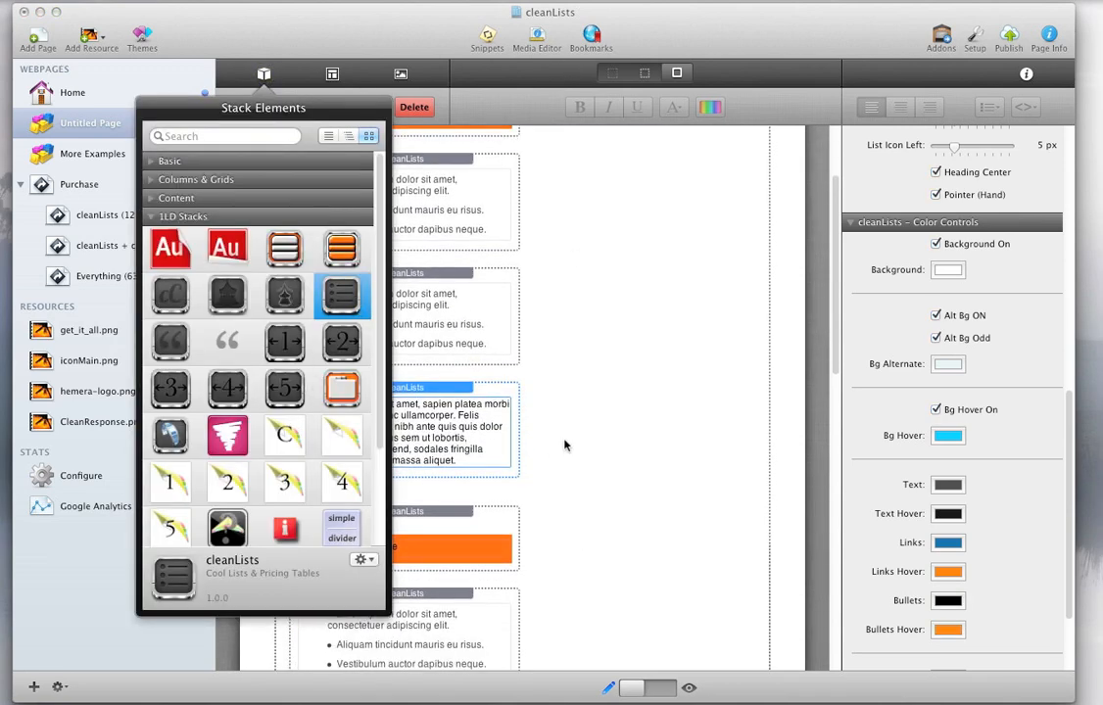
{"action": "left_click_drag", "start_coordinate": [399, 339], "coordinate": [561, 557]}
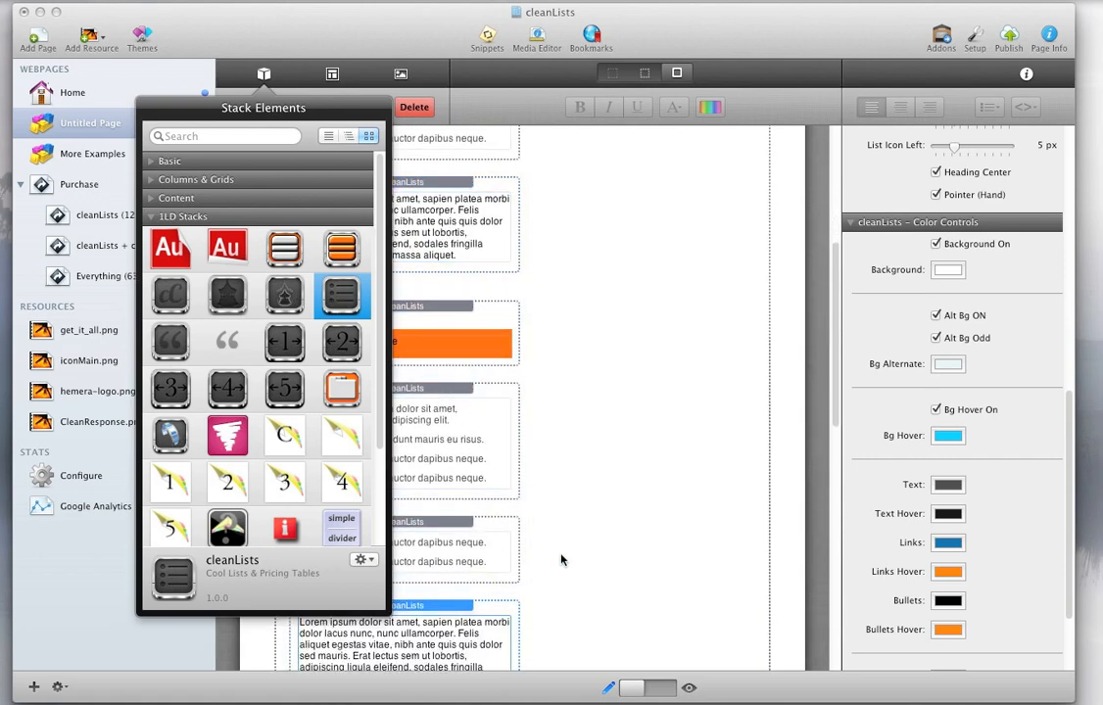
{"action": "scroll", "coordinate": [554, 555], "scroll_direction": "down", "scroll_amount": 1}
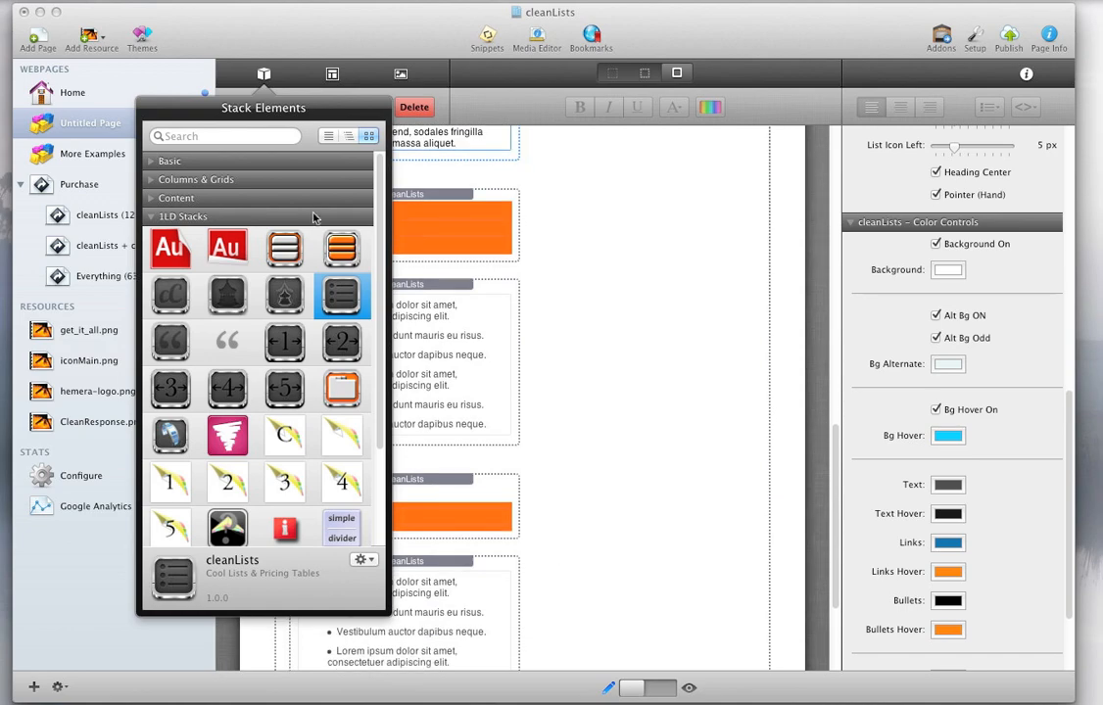
{"action": "scroll", "coordinate": [513, 509], "scroll_direction": "down", "scroll_amount": 2}
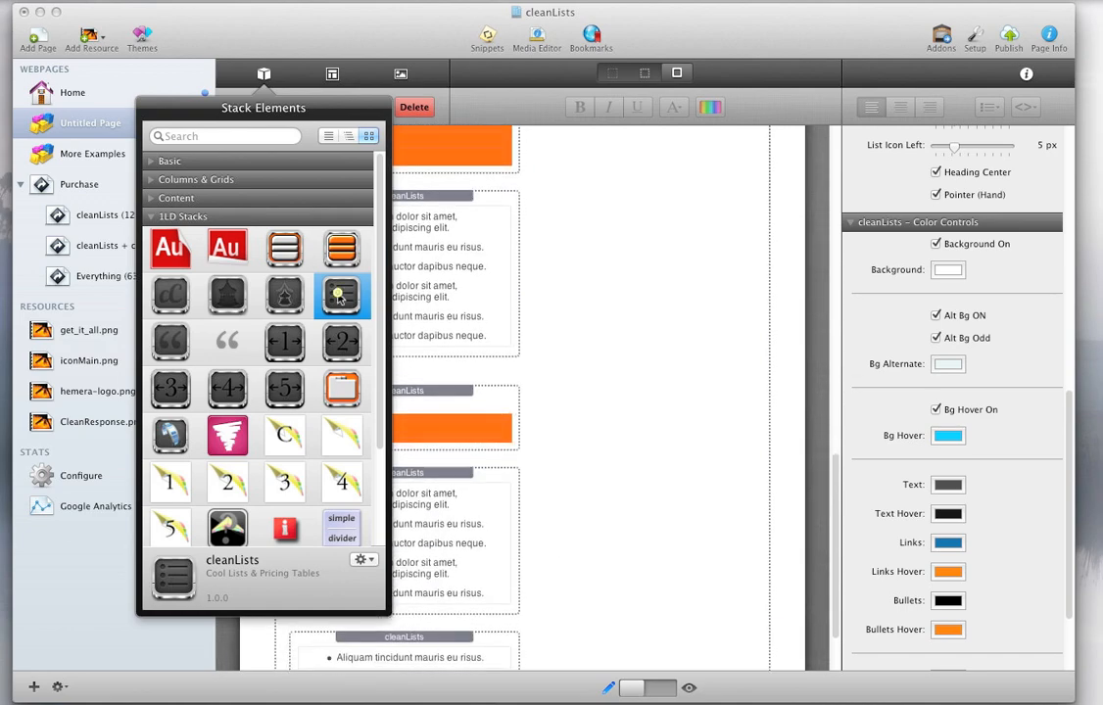
{"action": "left_click_drag", "start_coordinate": [340, 299], "coordinate": [461, 364]}
{"action": "scroll", "coordinate": [568, 377], "scroll_direction": "down", "scroll_amount": 5}
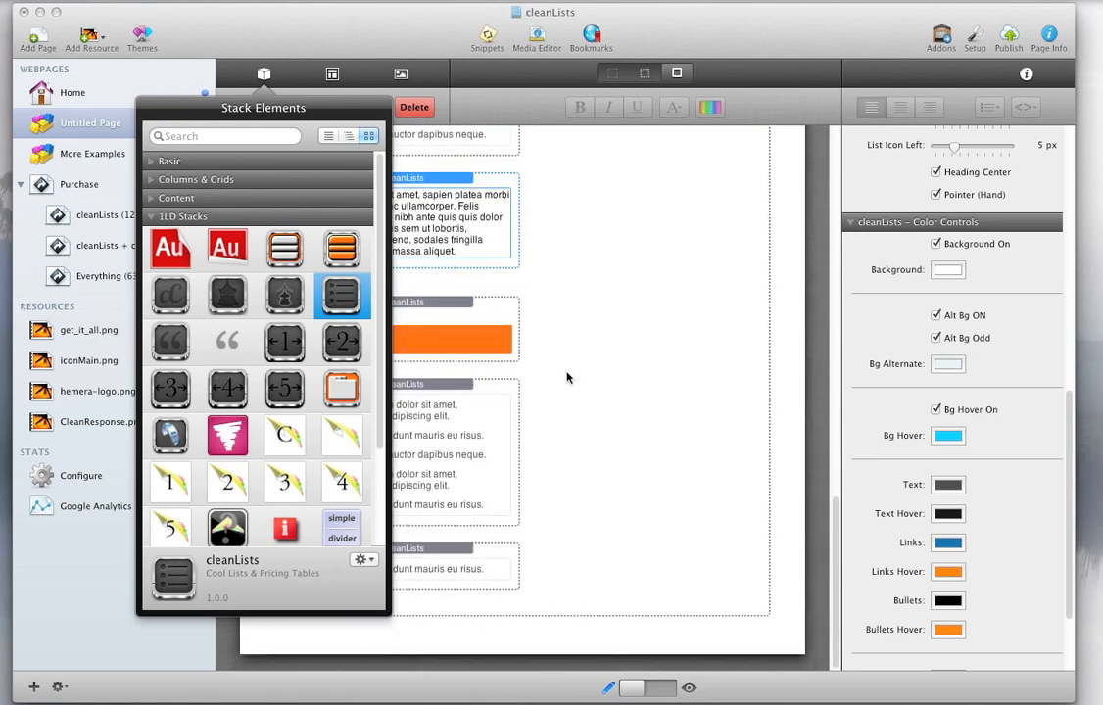
- Add a new cleanLists stack at the end of the "Hemera Theme" column and close the stack library
{"action": "left_click_drag", "start_coordinate": [340, 296], "coordinate": [501, 594]}
{"action": "left_click", "coordinate": [263, 74]}
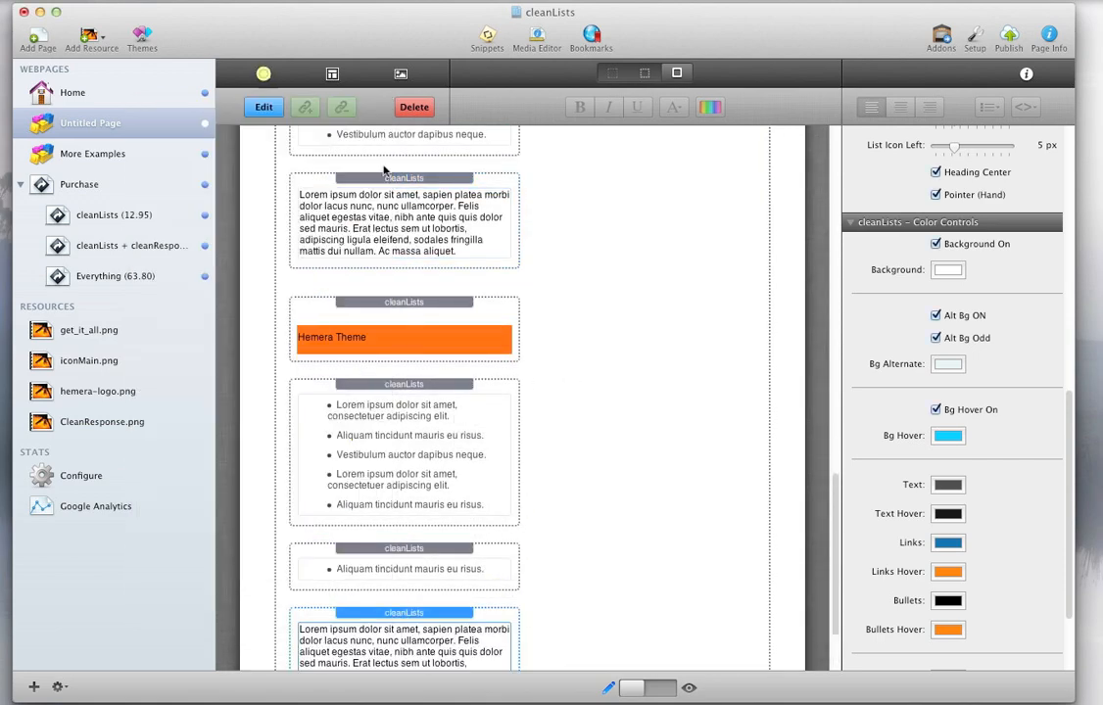
- Replace the placeholder text in the last stack of the "cleanLists" column with "BUY NOW"
{"action": "scroll", "coordinate": [480, 270], "scroll_direction": "up", "scroll_amount": 10}
{"action": "scroll", "coordinate": [475, 287], "scroll_direction": "up", "scroll_amount": 5}
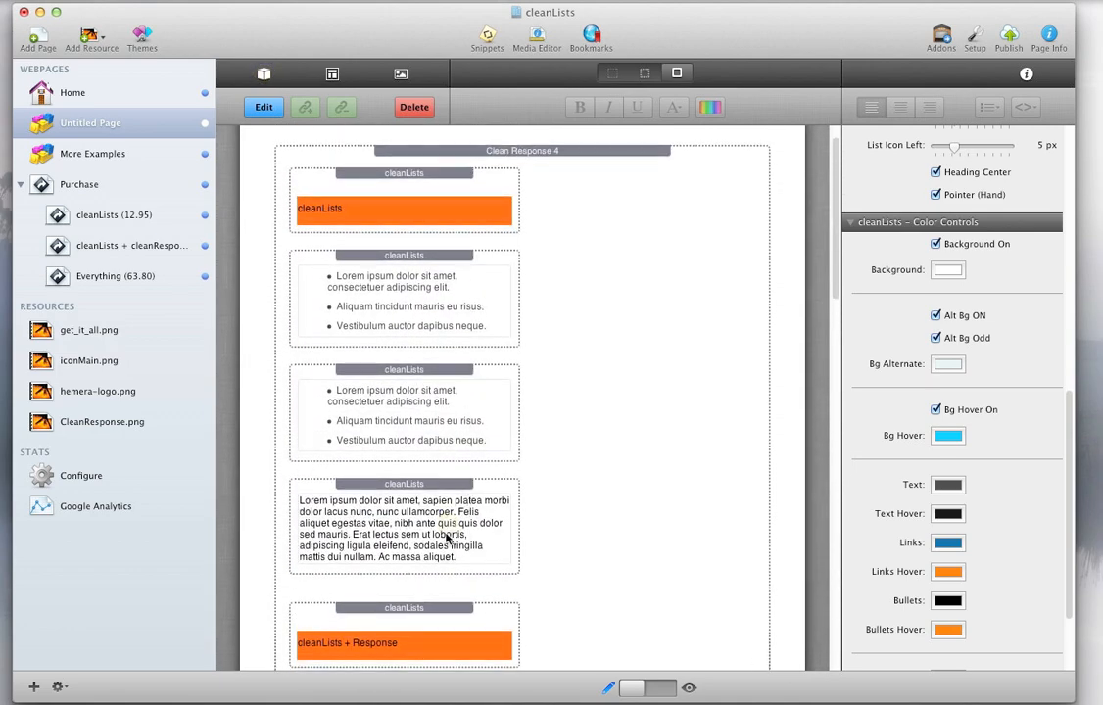
{"action": "double_click", "coordinate": [452, 537]}
{"action": "left_click_drag", "start_coordinate": [467, 557], "coordinate": [253, 426]}
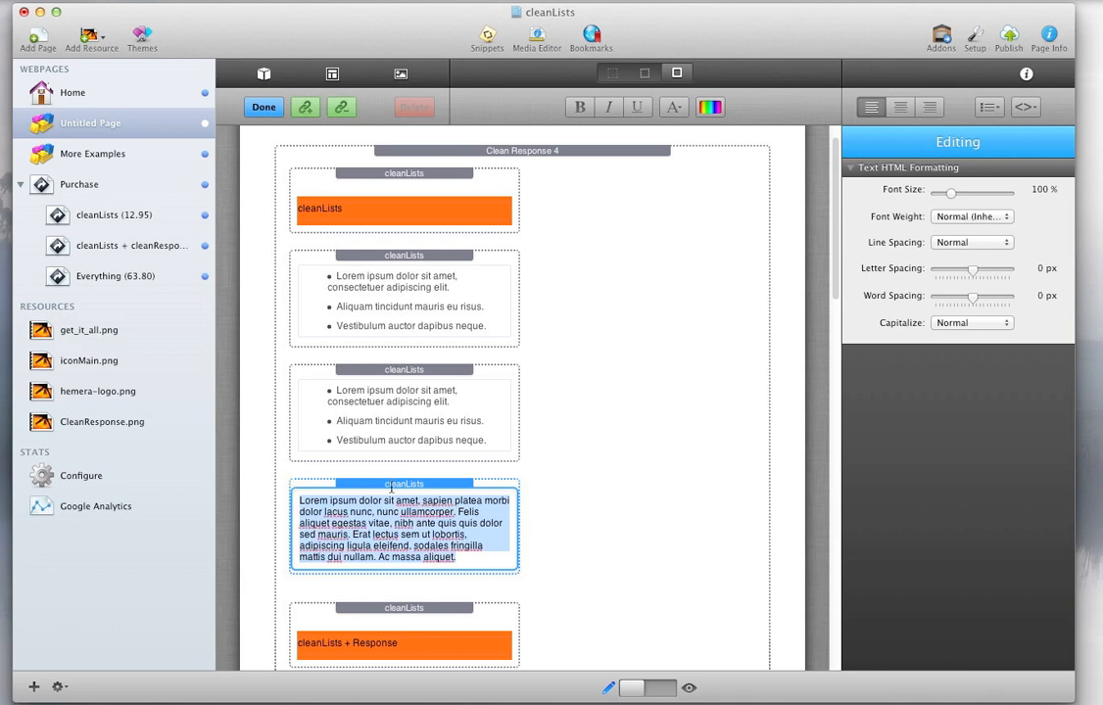
{"action": "type", "text": "BUY NOW"}
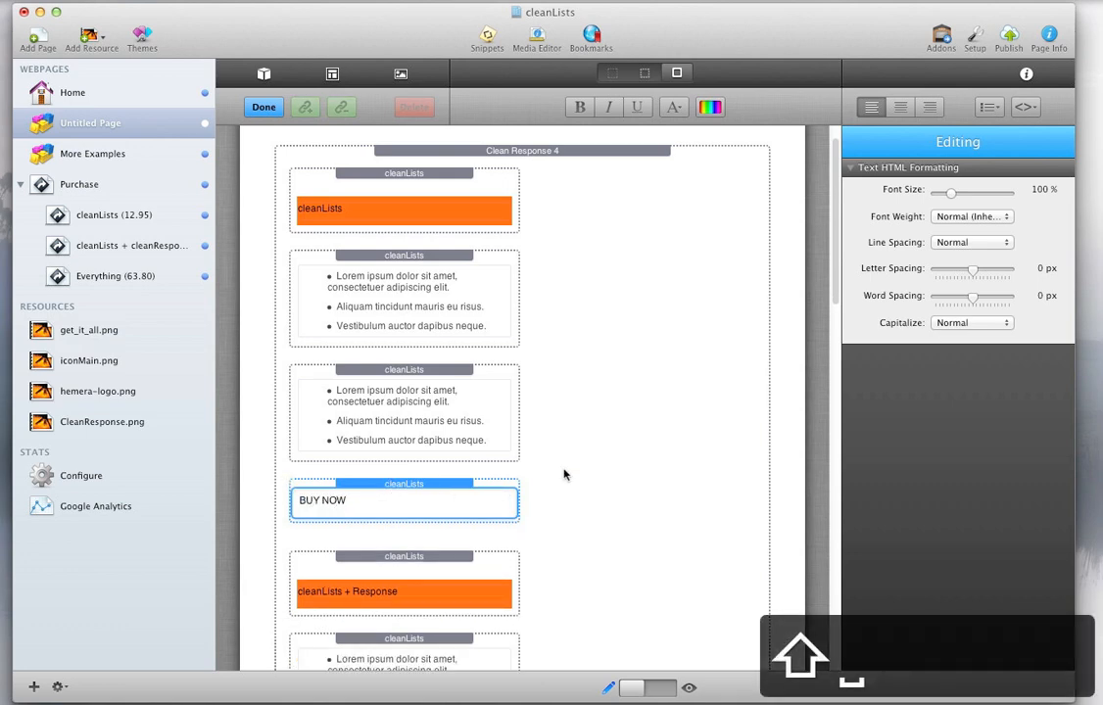
{"action": "left_click", "coordinate": [581, 488]}
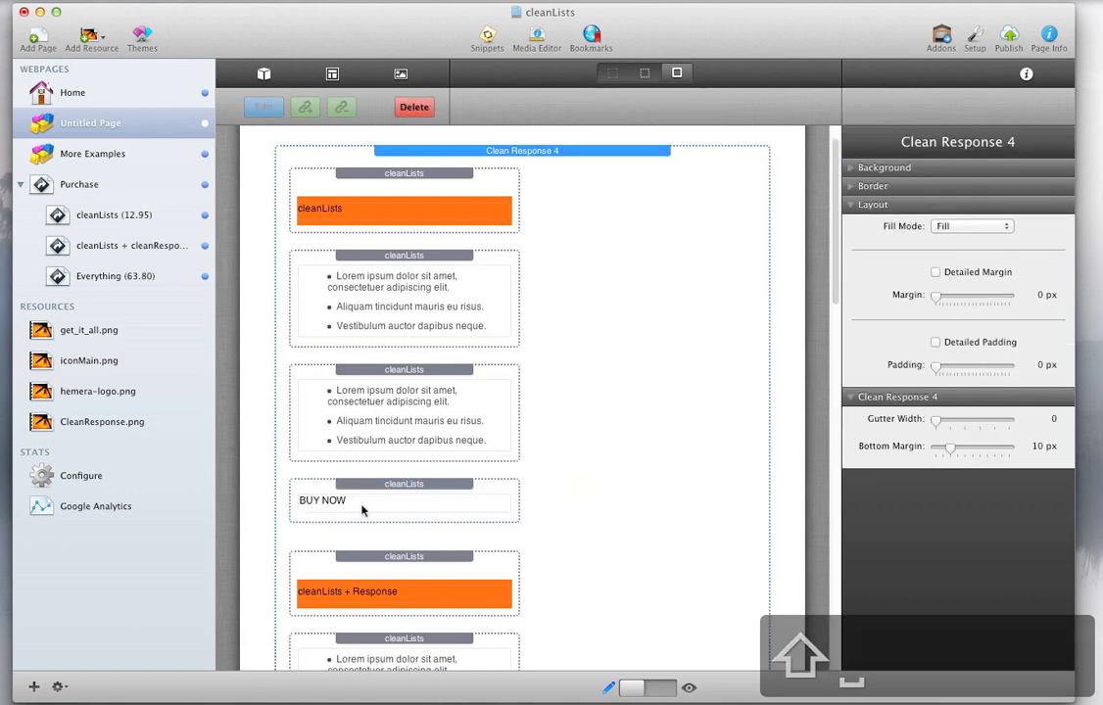
- Copy the "BUY NOW" text from the stack ending the "cleanLists" column and finish editing it
{"action": "left_click", "coordinate": [365, 505]}
{"action": "double_click", "coordinate": [355, 499]}
{"action": "left_click_drag", "start_coordinate": [355, 499], "coordinate": [277, 503]}
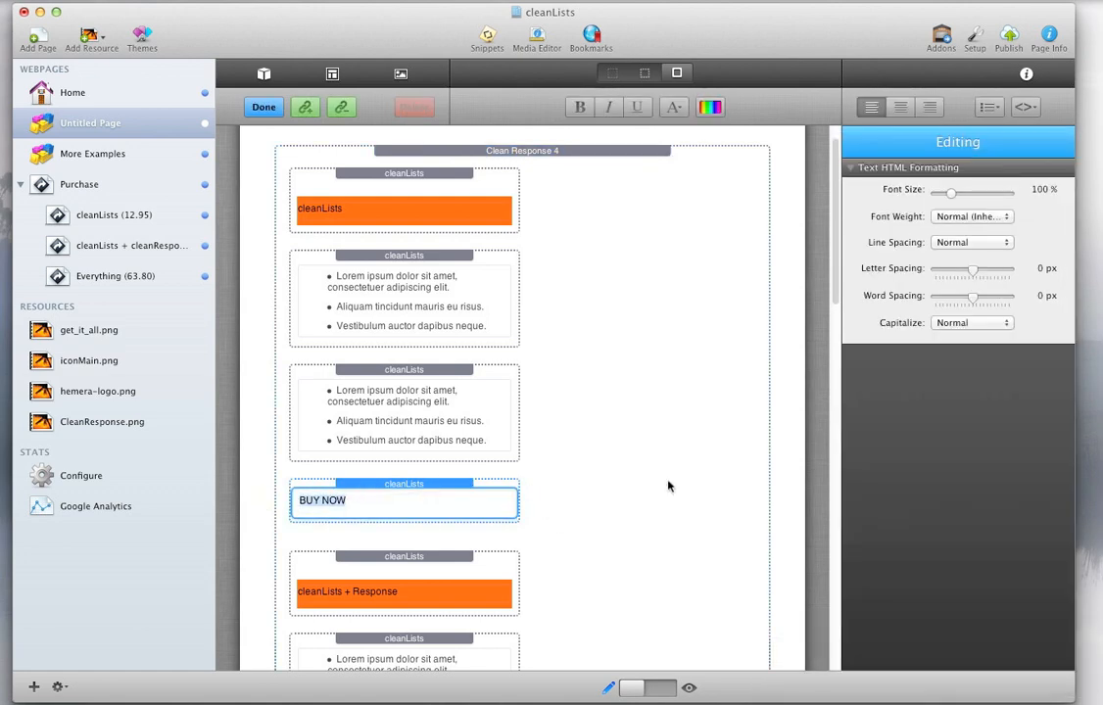
{"action": "key", "text": "super+c"}
{"action": "left_click", "coordinate": [593, 483]}
- Set the "cleanLists" column's BUY NOW stack to section type Button with the Soft button theme
{"action": "left_click", "coordinate": [510, 493]}
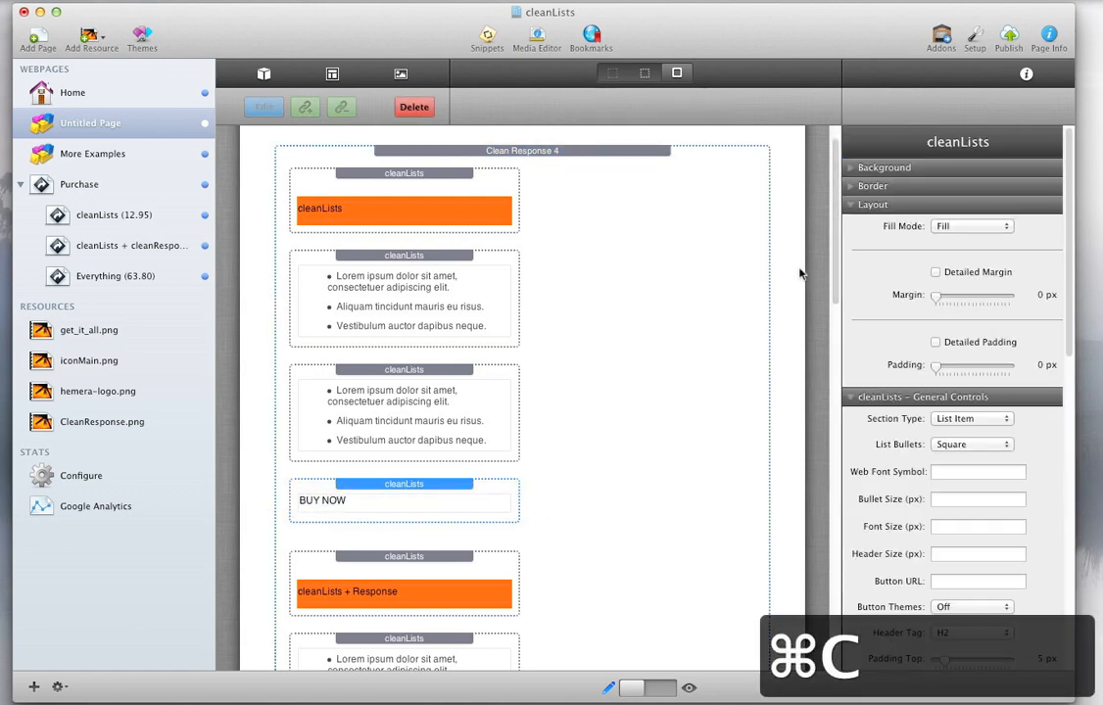
{"action": "left_click", "coordinate": [975, 418]}
{"action": "left_click", "coordinate": [956, 446]}
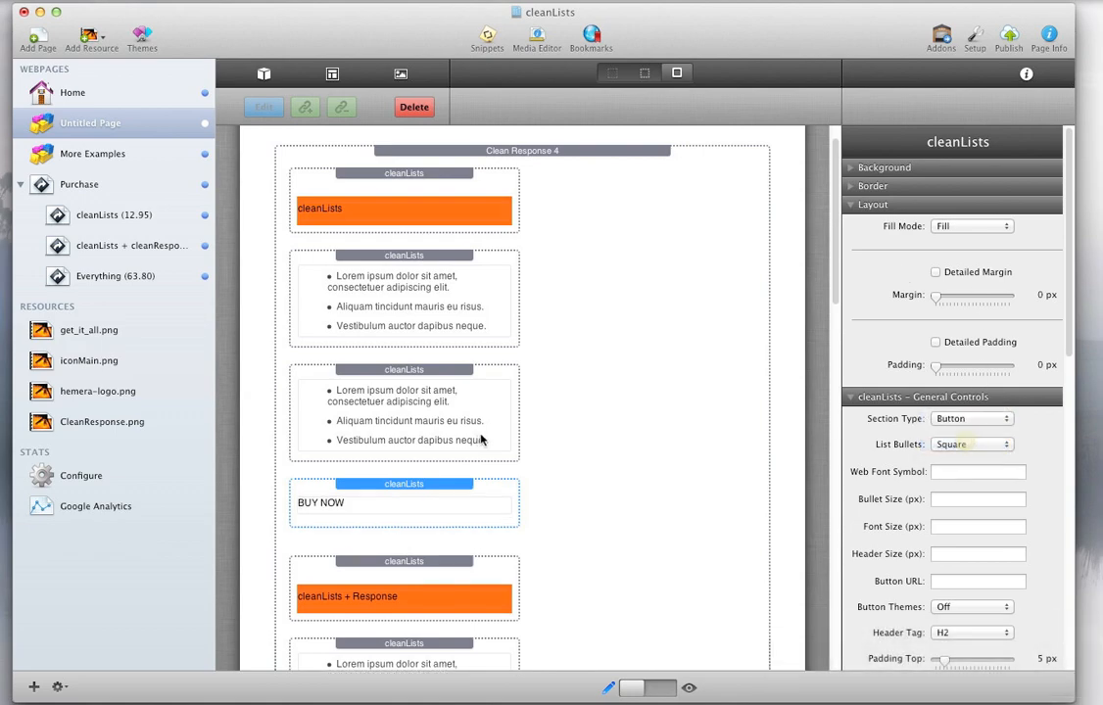
{"action": "scroll", "coordinate": [480, 438], "scroll_direction": "down", "scroll_amount": 3}
{"action": "scroll", "coordinate": [551, 437], "scroll_direction": "down", "scroll_amount": 5}
{"action": "scroll", "coordinate": [543, 421], "scroll_direction": "up", "scroll_amount": 3}
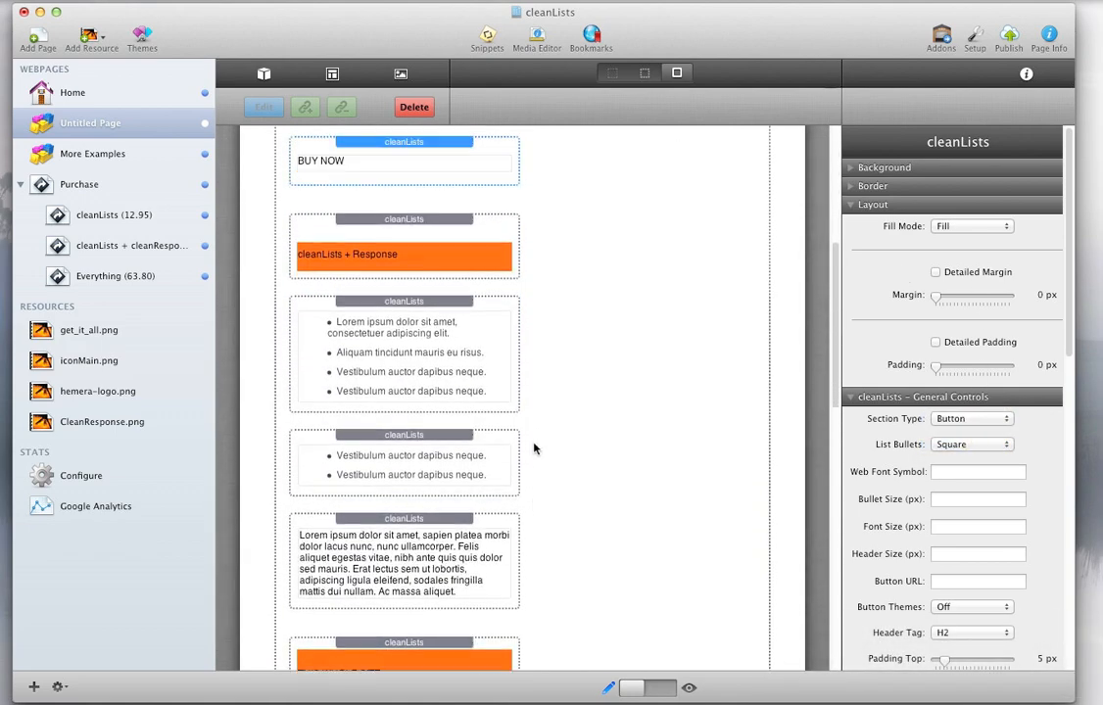
{"action": "left_click", "coordinate": [975, 444]}
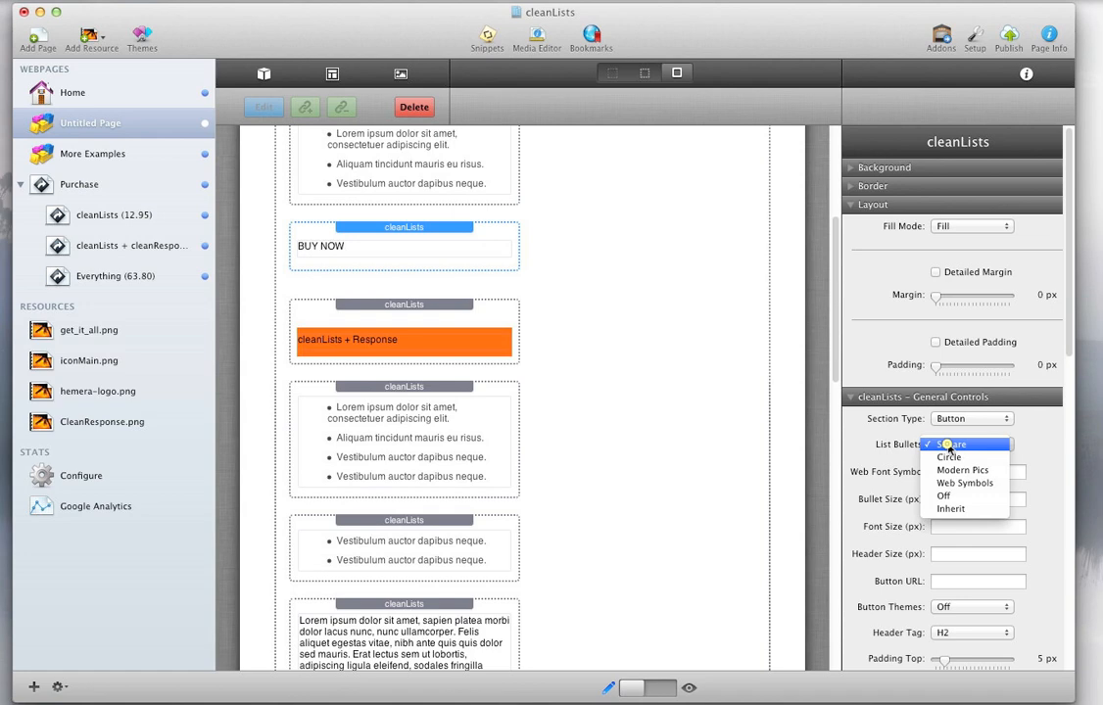
{"action": "left_click", "coordinate": [1029, 448]}
{"action": "scroll", "coordinate": [999, 482], "scroll_direction": "down", "scroll_amount": 3}
{"action": "left_click", "coordinate": [951, 519]}
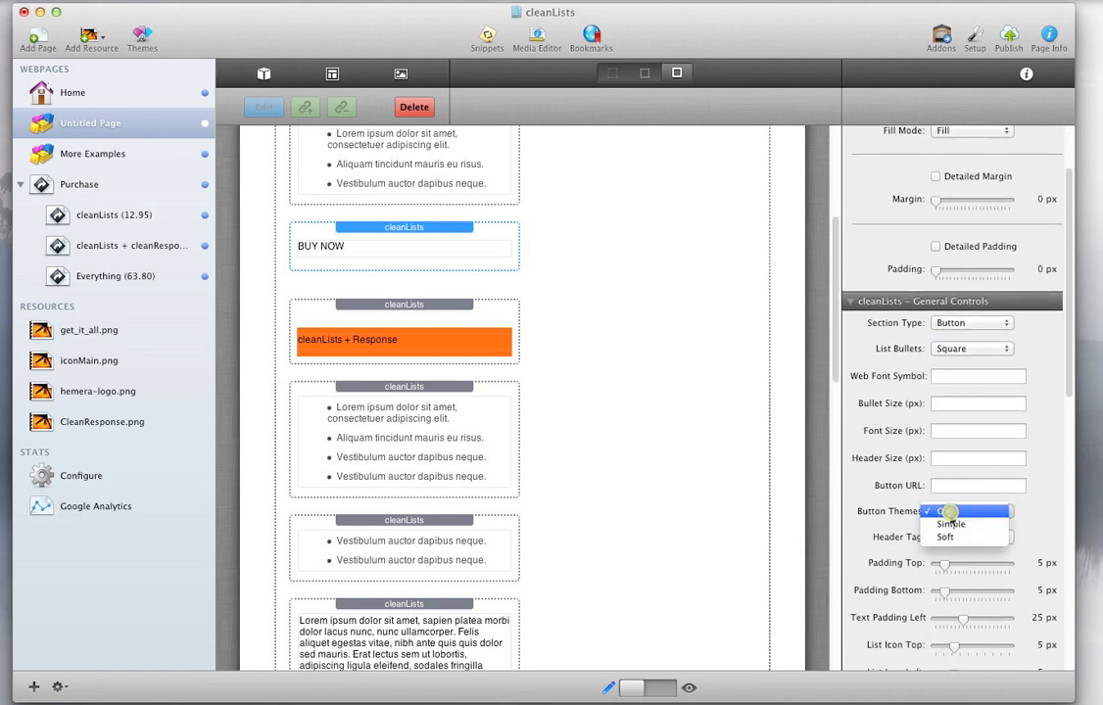
{"action": "left_click", "coordinate": [948, 538]}
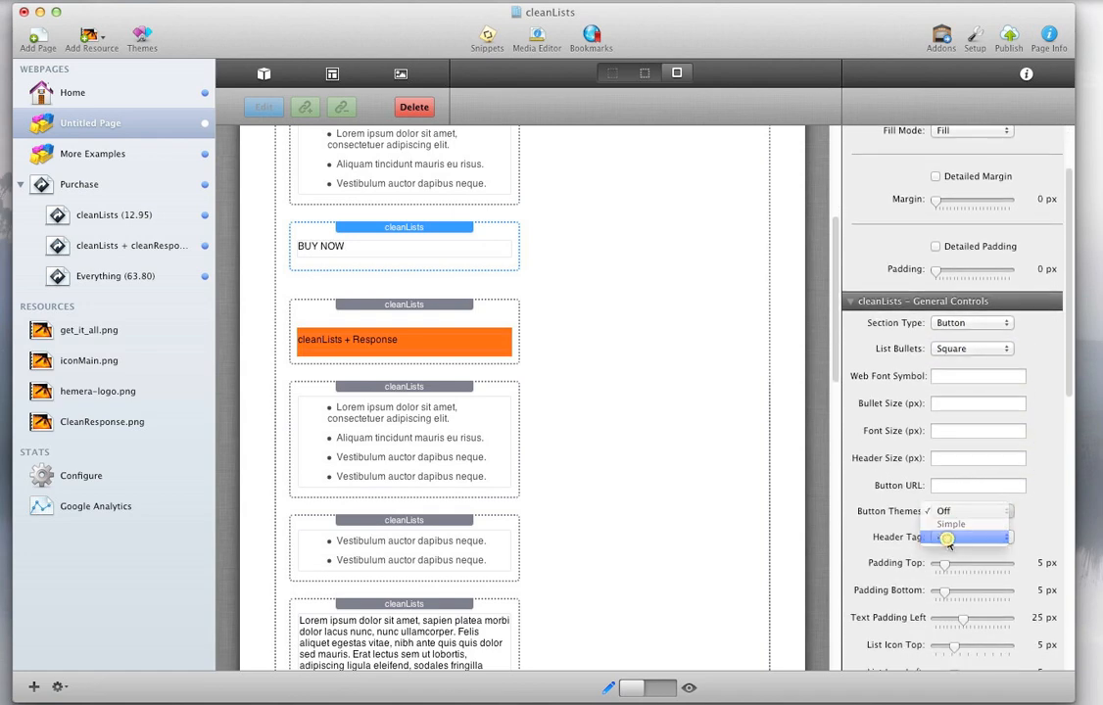
- Replace the placeholder text in the last stack of the "cleanLists + Response" column with the copied "BUY NOW"
{"action": "scroll", "coordinate": [576, 404], "scroll_direction": "down", "scroll_amount": 5}
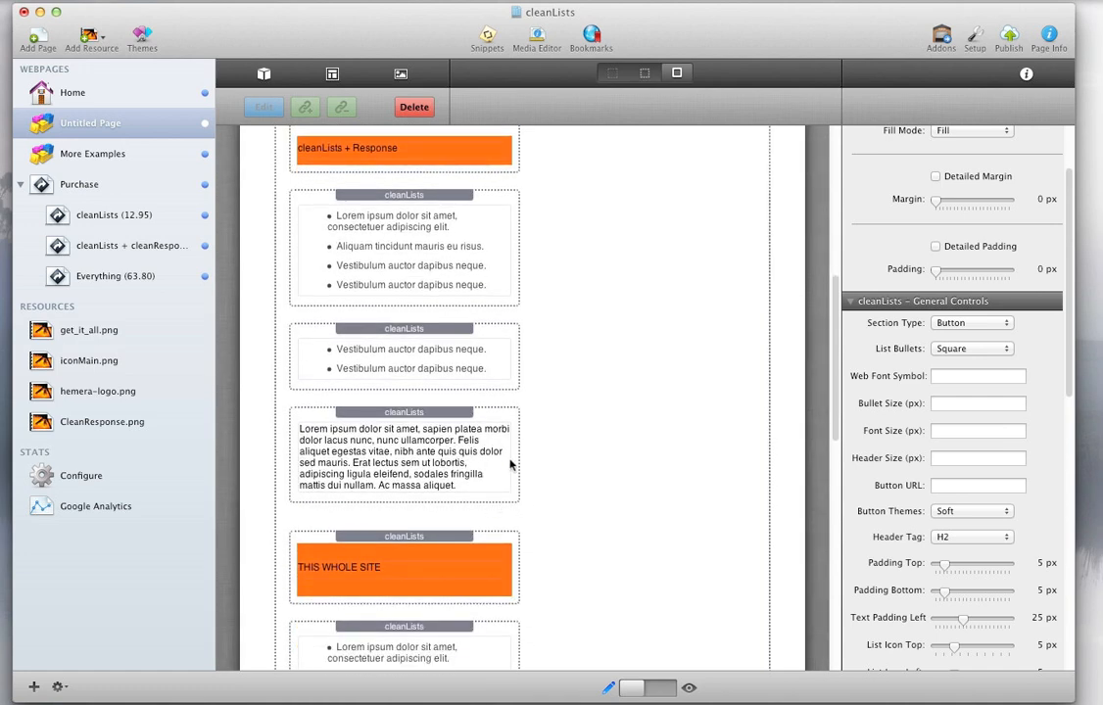
{"action": "double_click", "coordinate": [468, 467]}
{"action": "left_click_drag", "start_coordinate": [411, 431], "coordinate": [231, 407]}
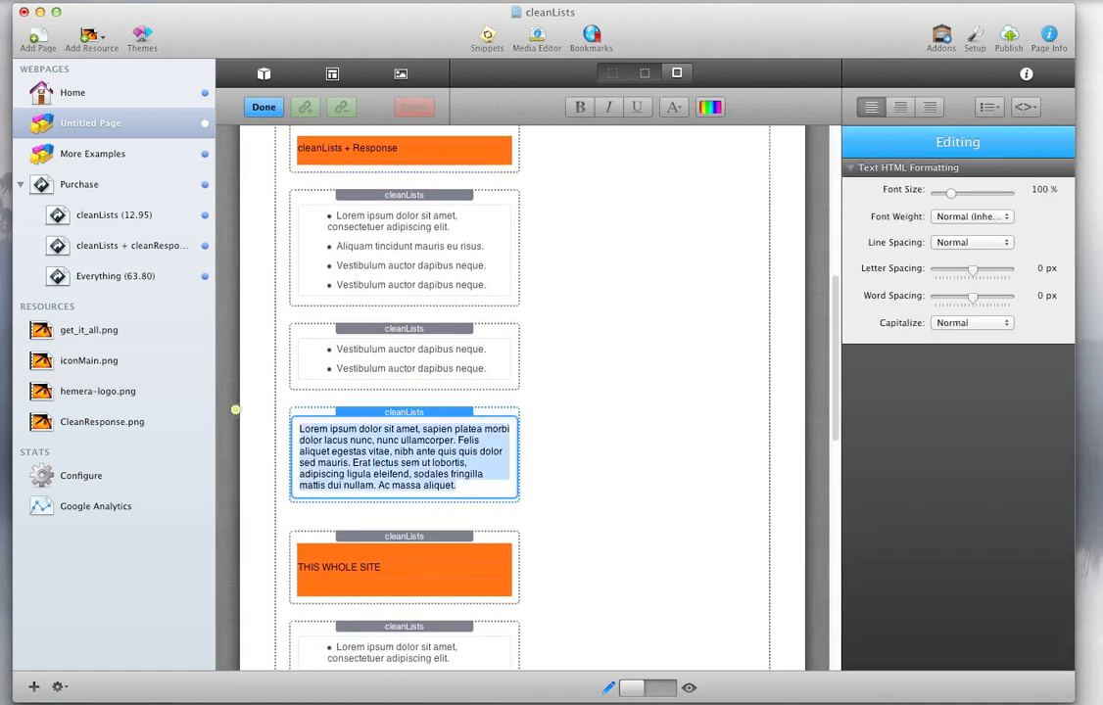
{"action": "key", "text": "super+v"}
{"action": "left_click", "coordinate": [588, 422]}
- Set the "cleanLists + Response" column's BUY NOW stack to section type Button with the Soft button theme
{"action": "left_click", "coordinate": [510, 423]}
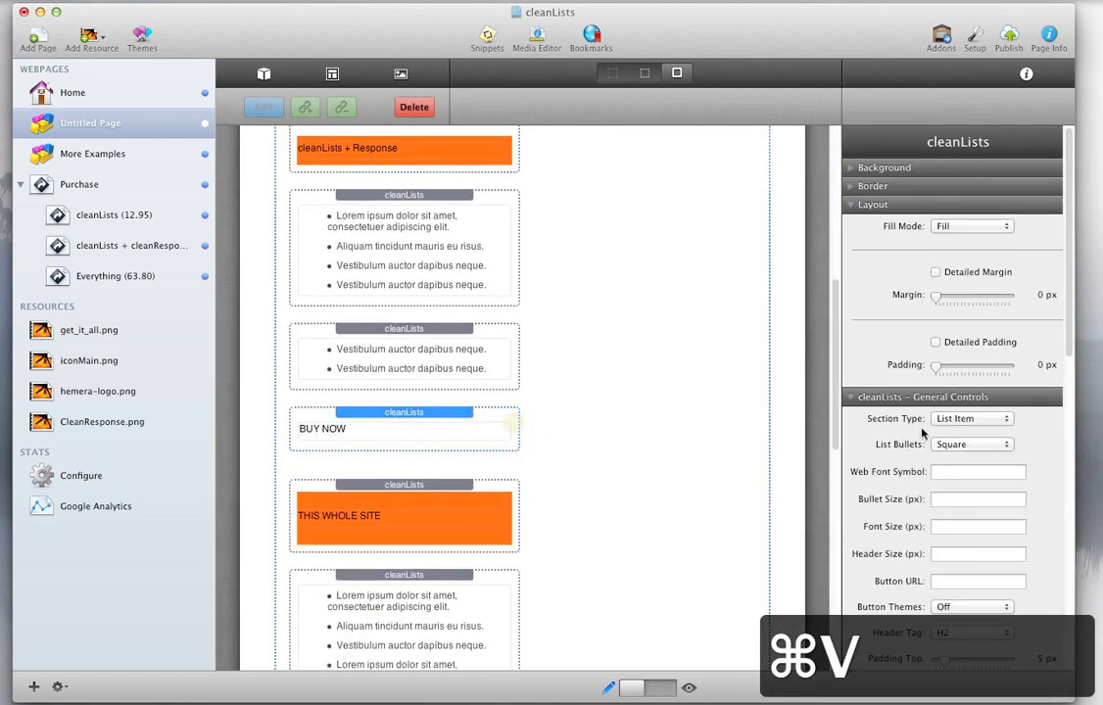
{"action": "scroll", "coordinate": [968, 496], "scroll_direction": "down", "scroll_amount": 2}
{"action": "left_click", "coordinate": [970, 401]}
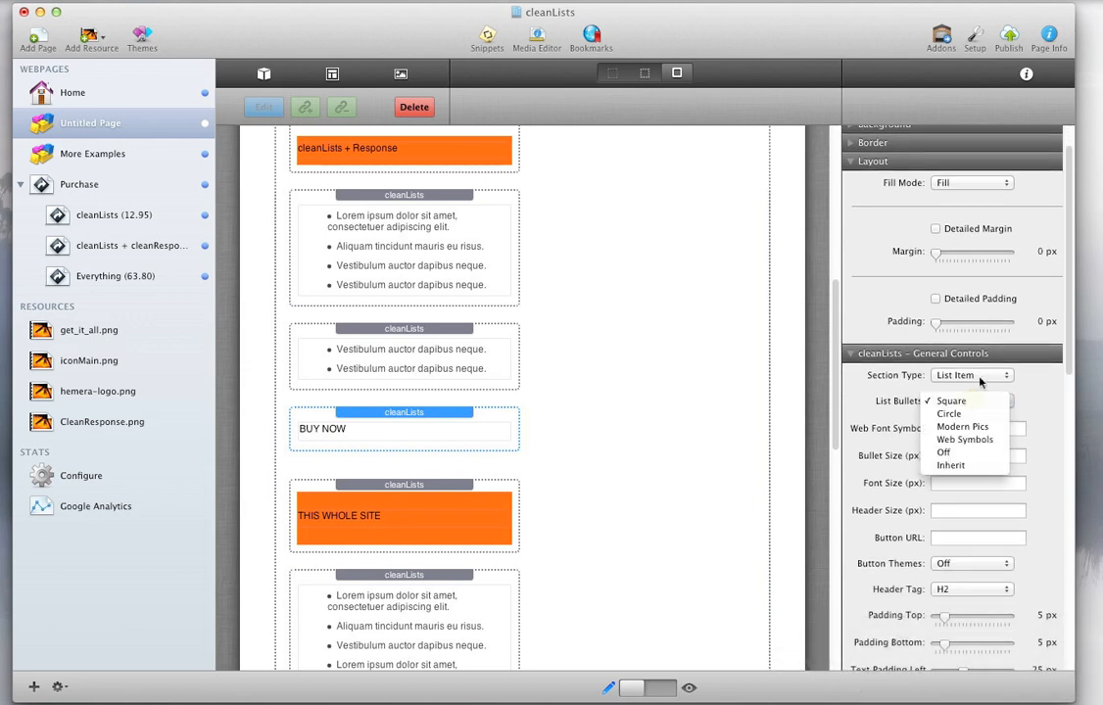
{"action": "left_click", "coordinate": [983, 375]}
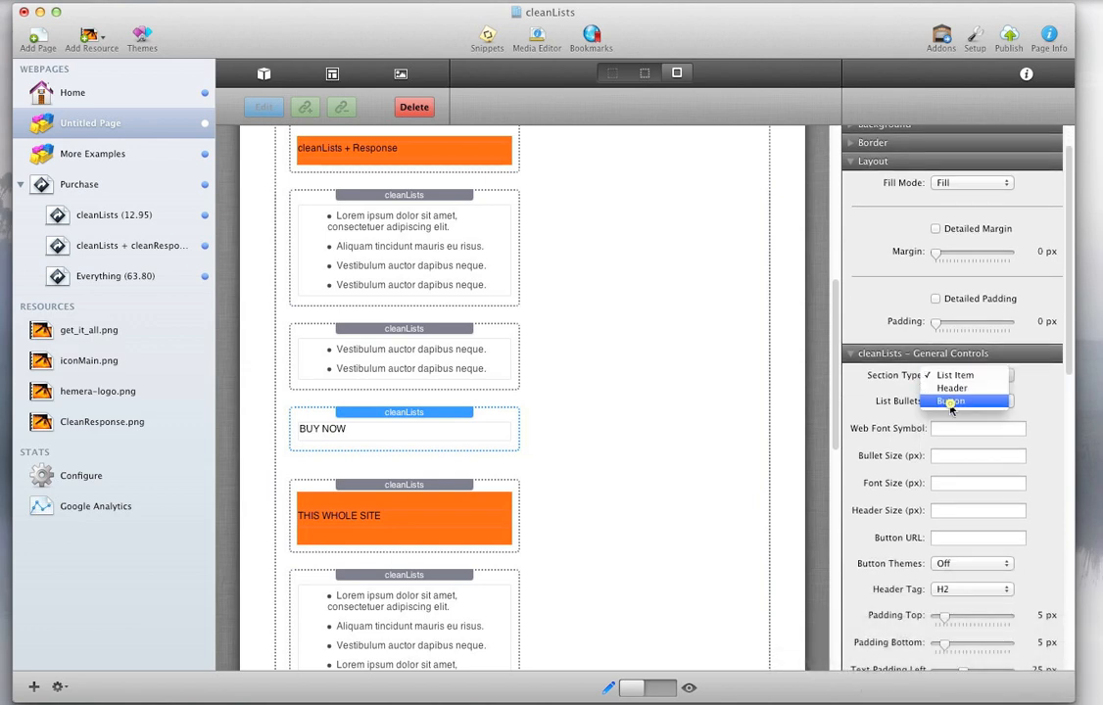
{"action": "left_click", "coordinate": [965, 404]}
{"action": "left_click", "coordinate": [971, 562]}
{"action": "left_click", "coordinate": [959, 579]}
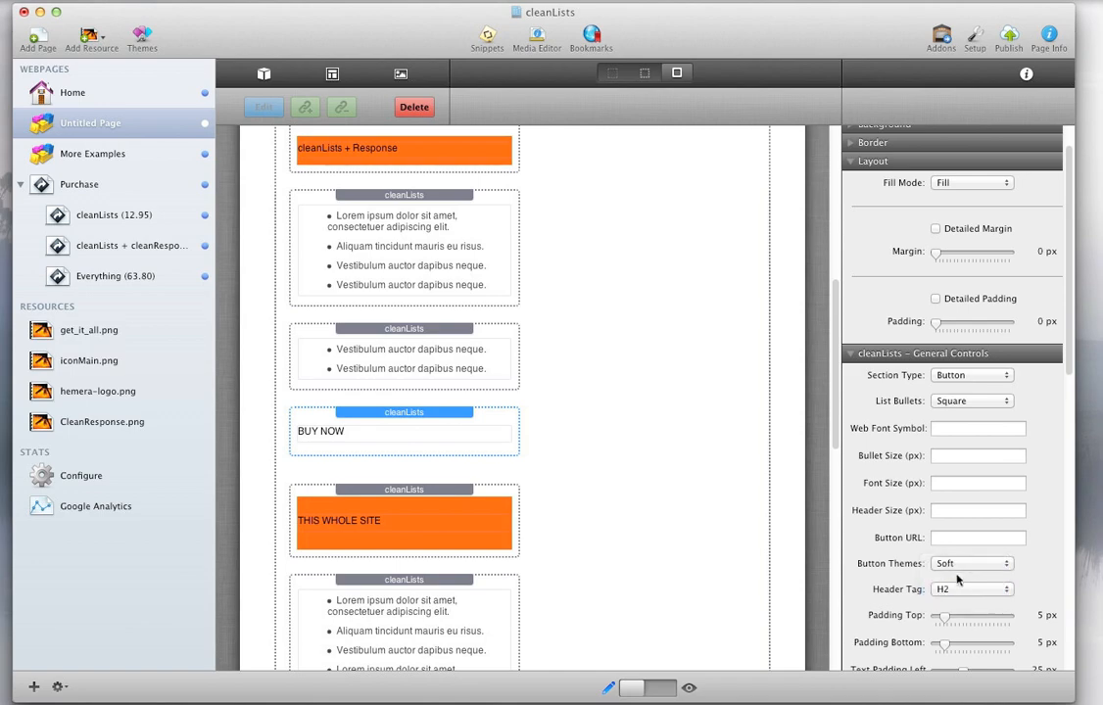
- Replace the placeholder text in the last stack of the "THIS WHOLE SITE" column with the copied "BUY NOW"
{"action": "scroll", "coordinate": [621, 465], "scroll_direction": "down", "scroll_amount": 2}
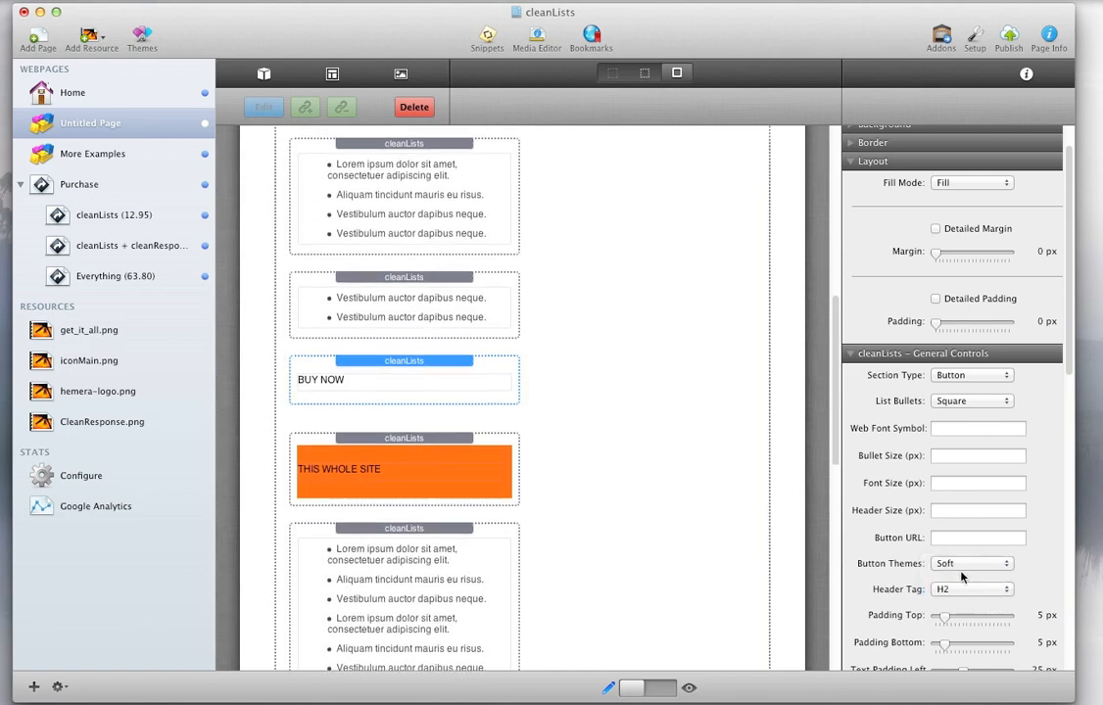
{"action": "scroll", "coordinate": [636, 467], "scroll_direction": "down", "scroll_amount": 6}
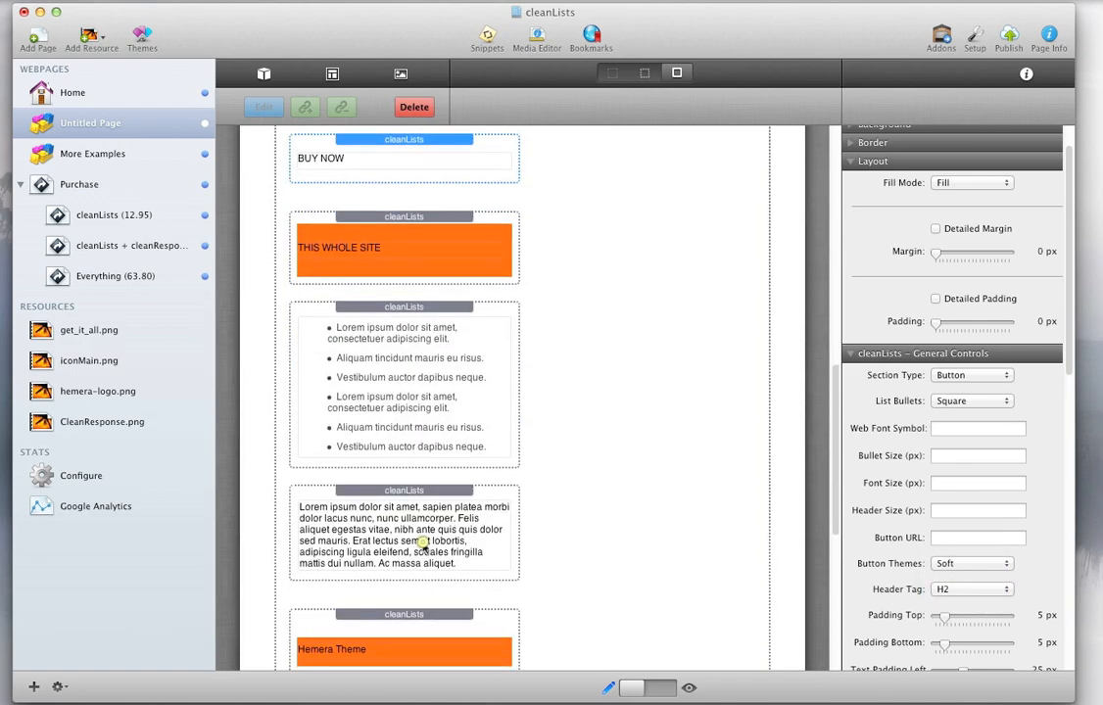
{"action": "left_click", "coordinate": [431, 542]}
{"action": "double_click", "coordinate": [463, 545]}
{"action": "key", "text": "super+a"}
{"action": "type", "text": "BUY NOW"}
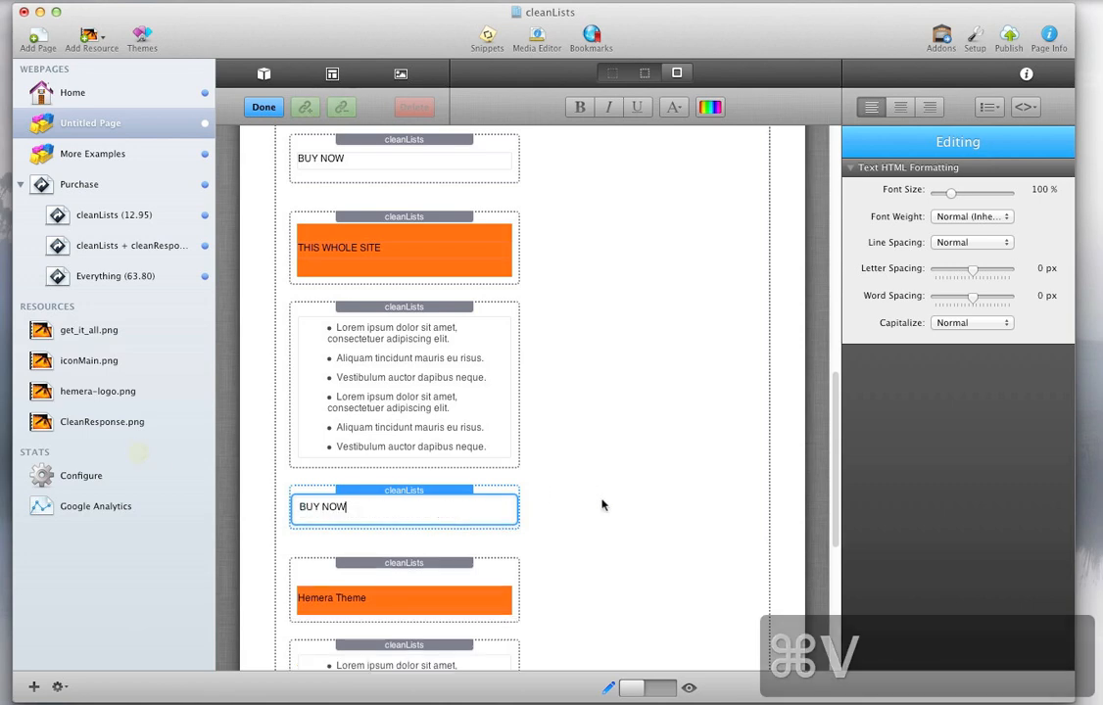
{"action": "left_click", "coordinate": [601, 498]}
- Set the "THIS WHOLE SITE" column's BUY NOW stack to section type Button with the Simple button theme
{"action": "left_click", "coordinate": [476, 502]}
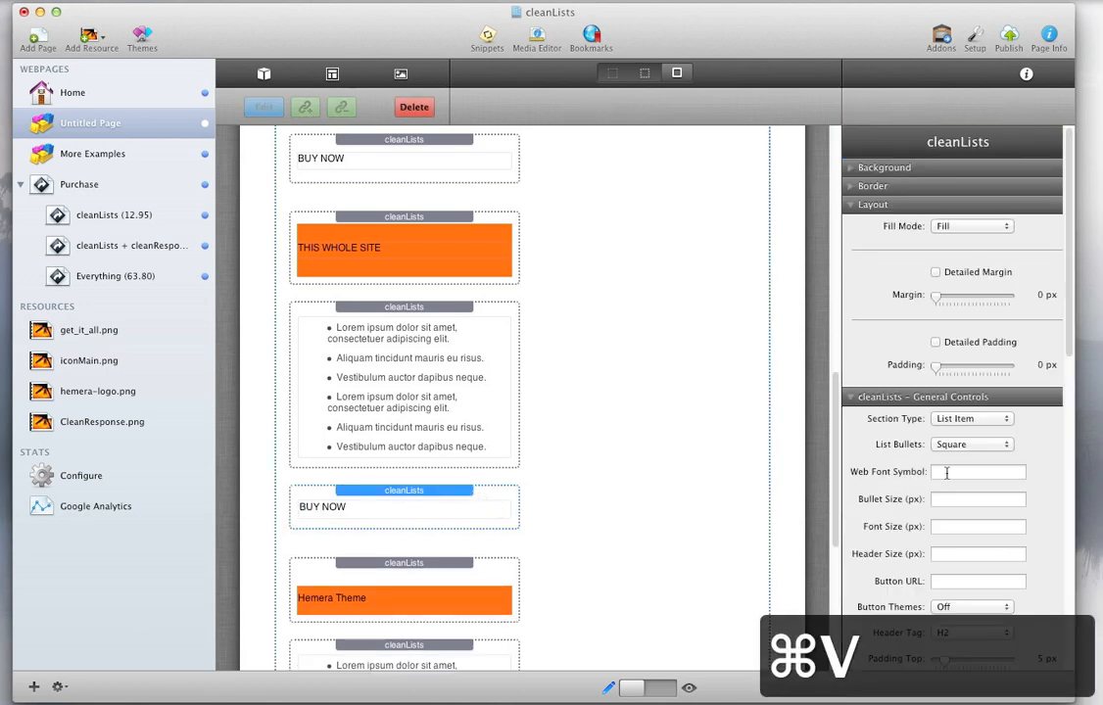
{"action": "scroll", "coordinate": [970, 549], "scroll_direction": "down", "scroll_amount": 2}
{"action": "left_click", "coordinate": [965, 355]}
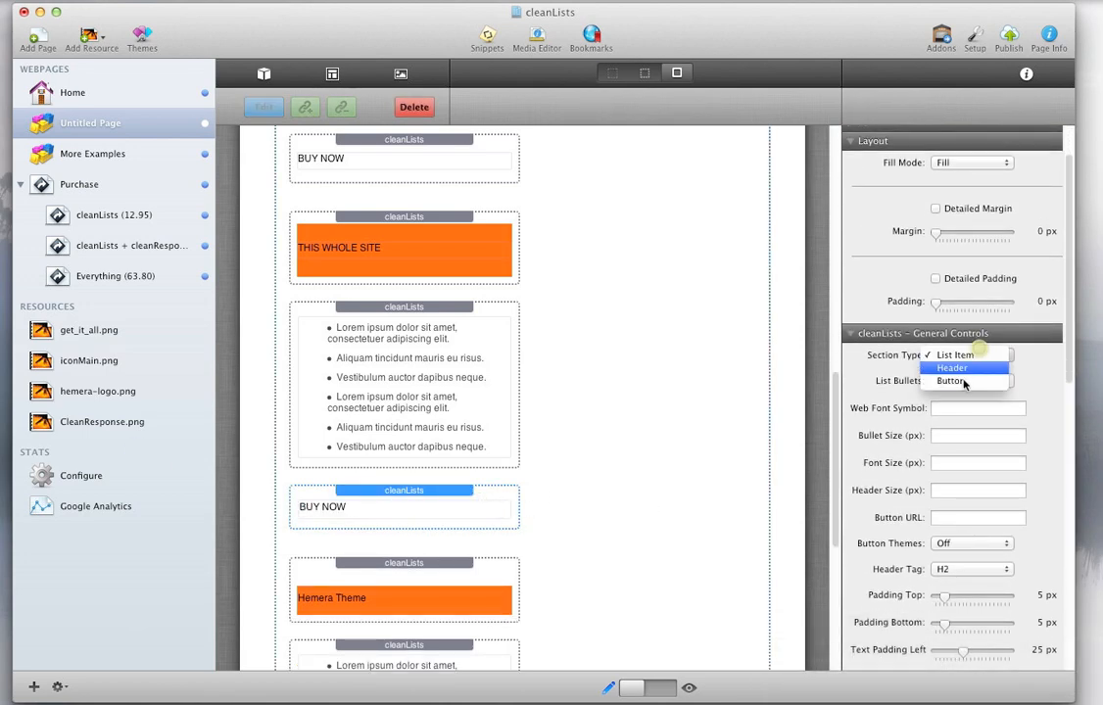
{"action": "left_click", "coordinate": [965, 382]}
{"action": "left_click", "coordinate": [990, 543]}
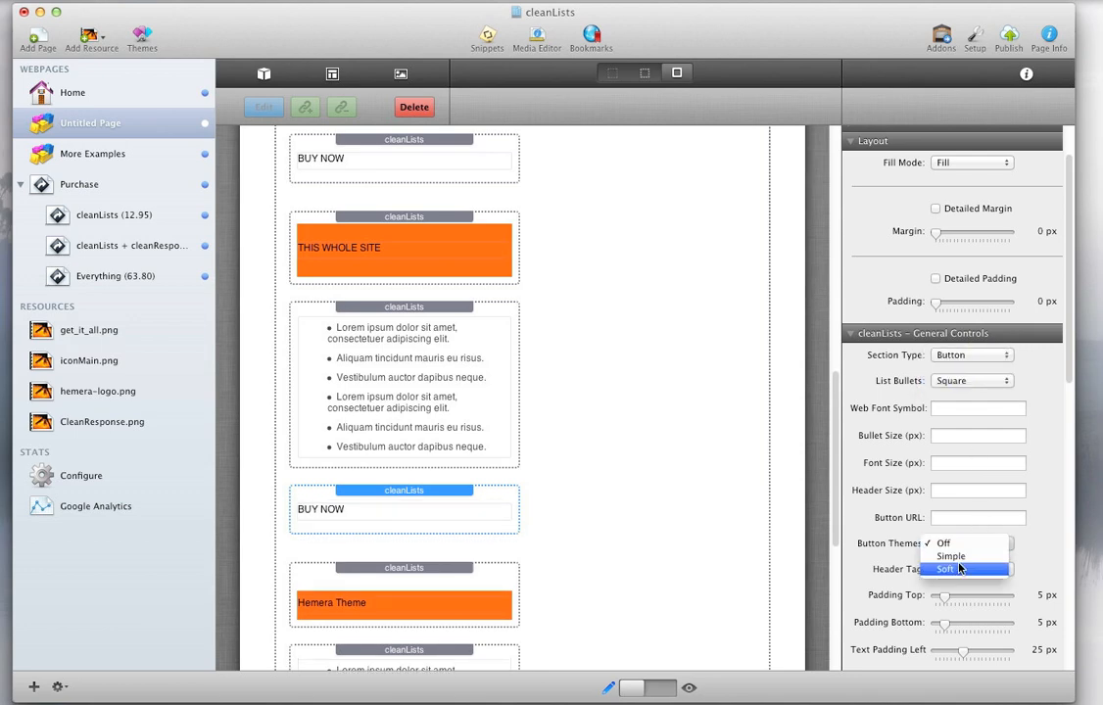
{"action": "left_click", "coordinate": [955, 556]}
- Replace the placeholder text in the last stack of the "Hemera Theme" column with the copied "BUY NOW"
{"action": "scroll", "coordinate": [593, 476], "scroll_direction": "down", "scroll_amount": 2}
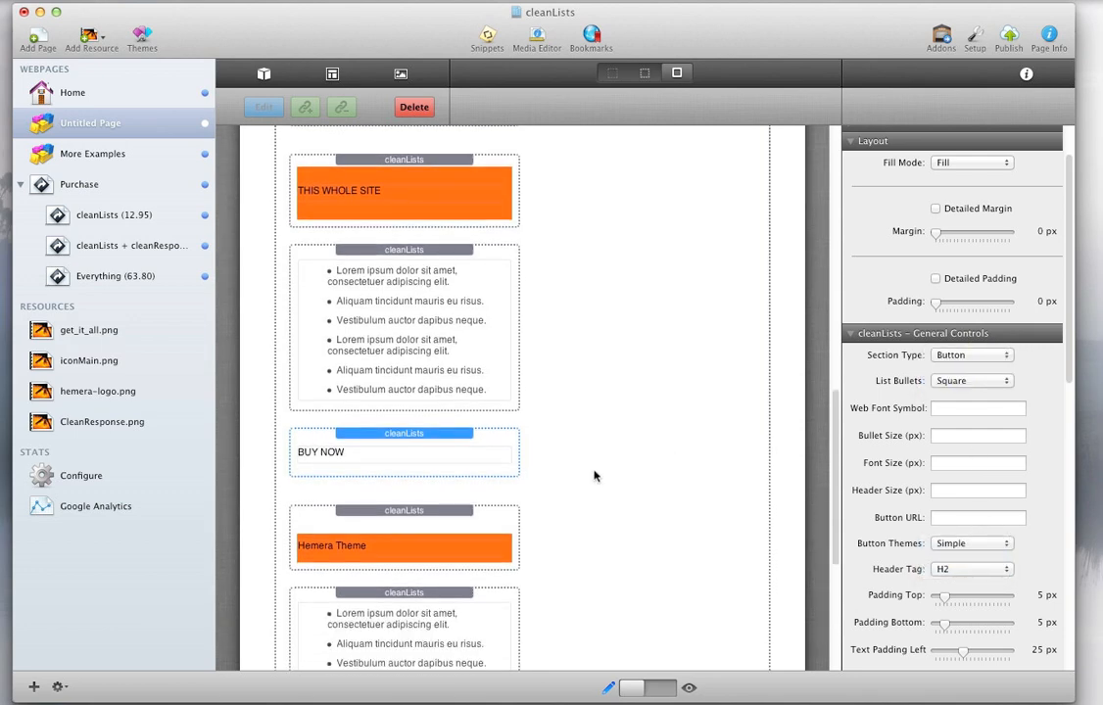
{"action": "scroll", "coordinate": [594, 476], "scroll_direction": "down", "scroll_amount": 8}
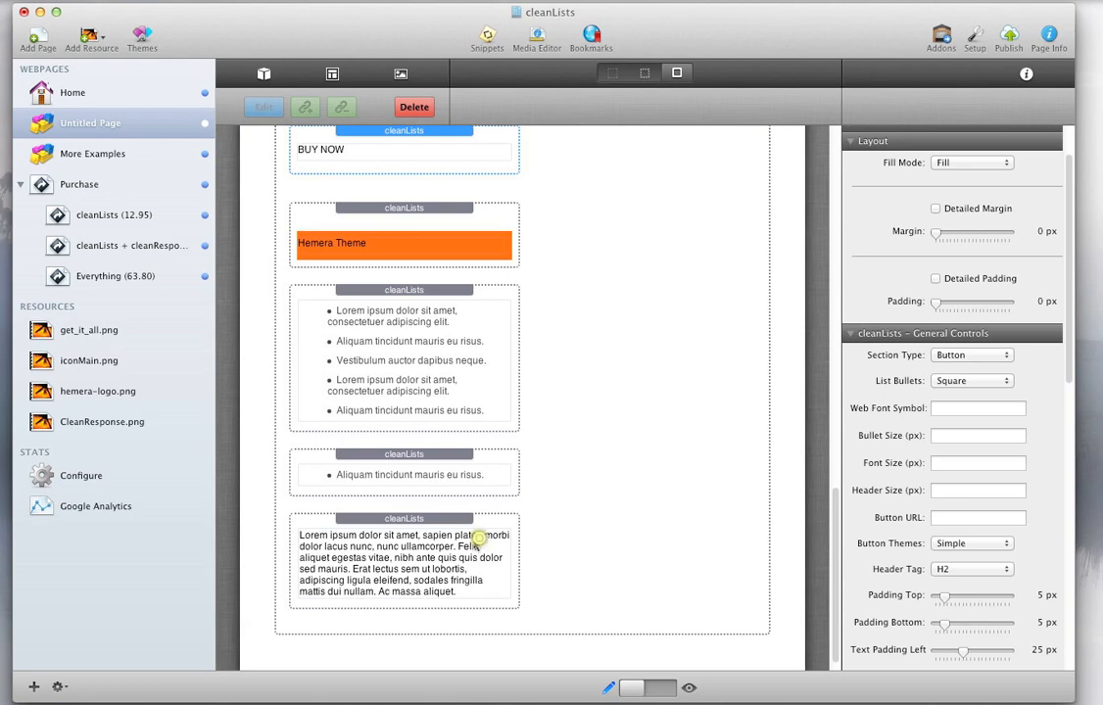
{"action": "double_click", "coordinate": [479, 536]}
{"action": "left_click_drag", "start_coordinate": [465, 589], "coordinate": [271, 529]}
{"action": "type", "text": "BUY NOW"}
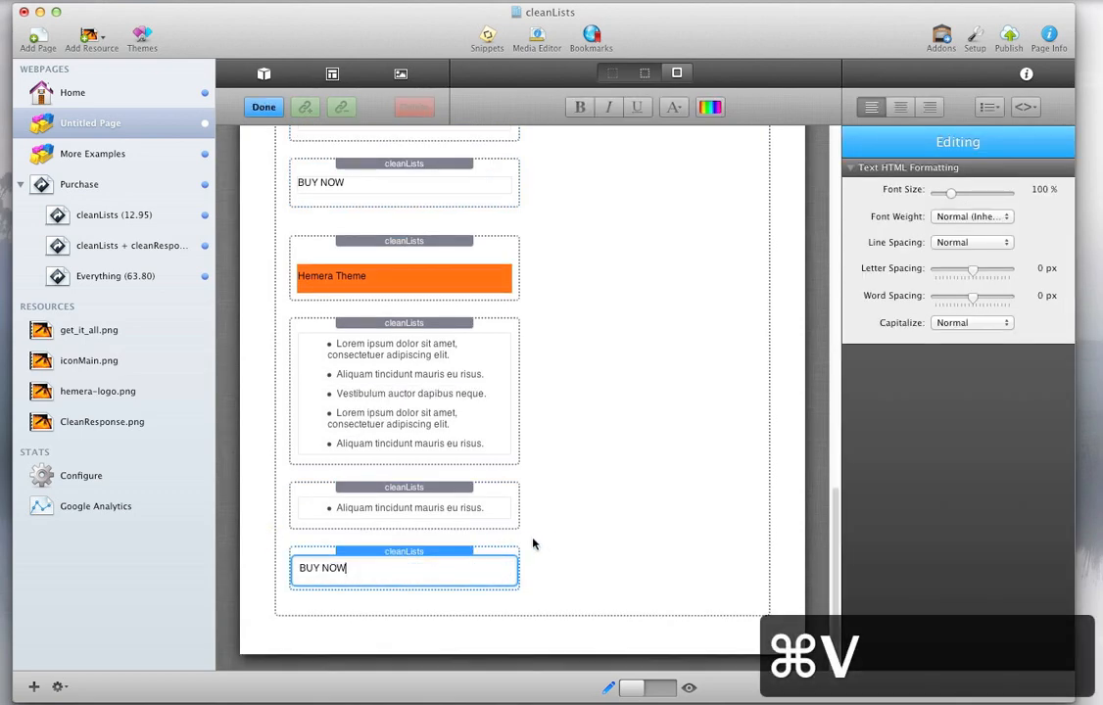
{"action": "left_click", "coordinate": [517, 560]}
- Set the "Hemera Theme" column's BUY NOW stack to section type Button with the Soft button theme
{"action": "left_click", "coordinate": [516, 561]}
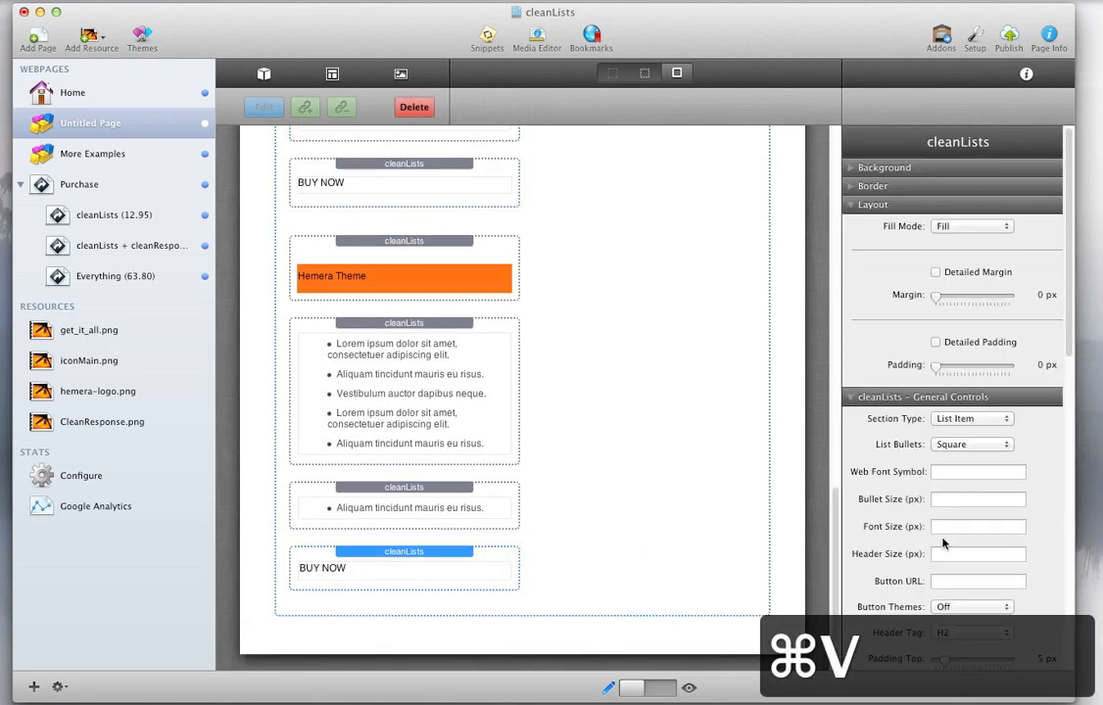
{"action": "left_click", "coordinate": [993, 421]}
{"action": "left_click", "coordinate": [972, 445]}
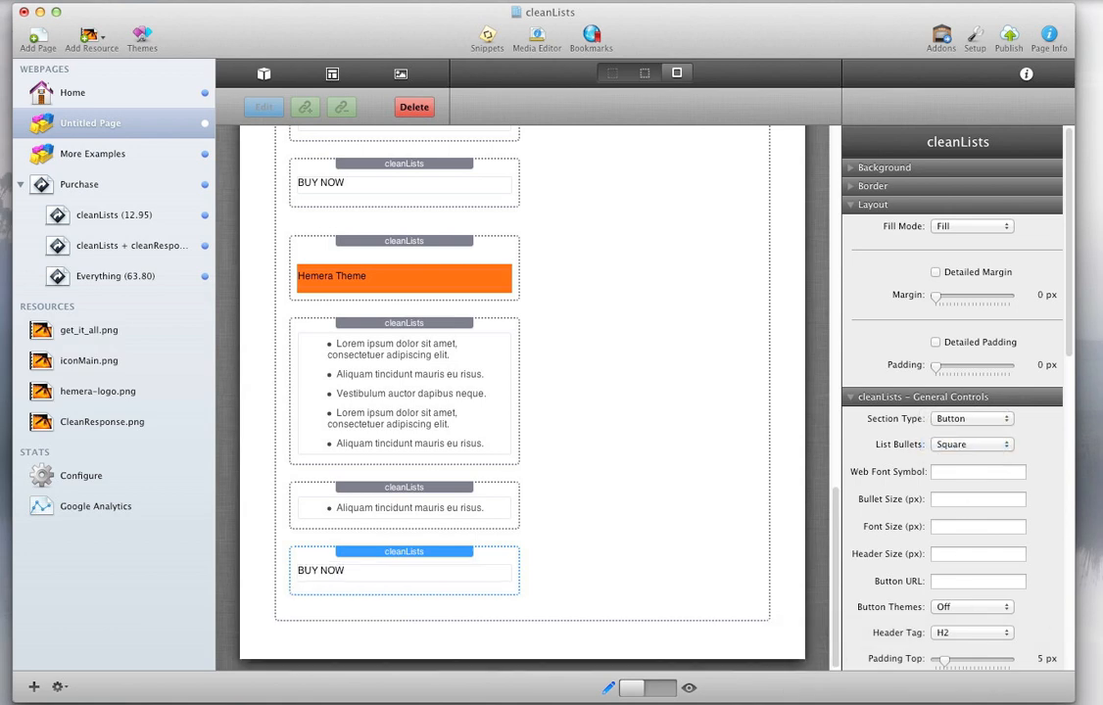
{"action": "left_click", "coordinate": [987, 605]}
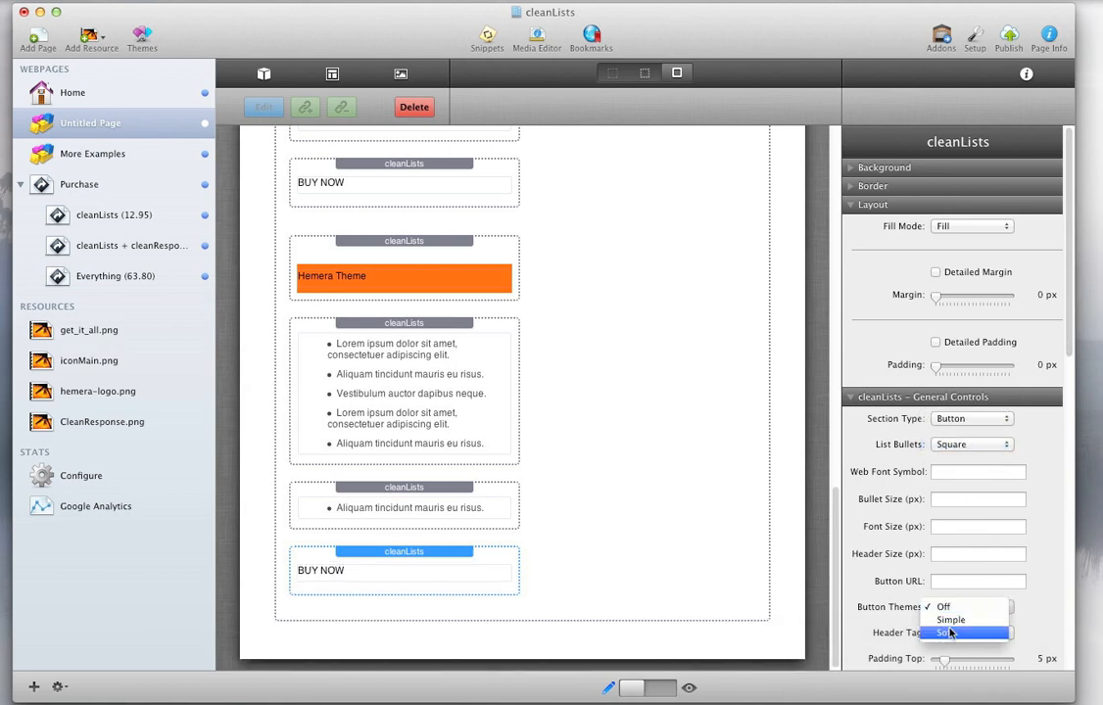
{"action": "left_click", "coordinate": [950, 633]}
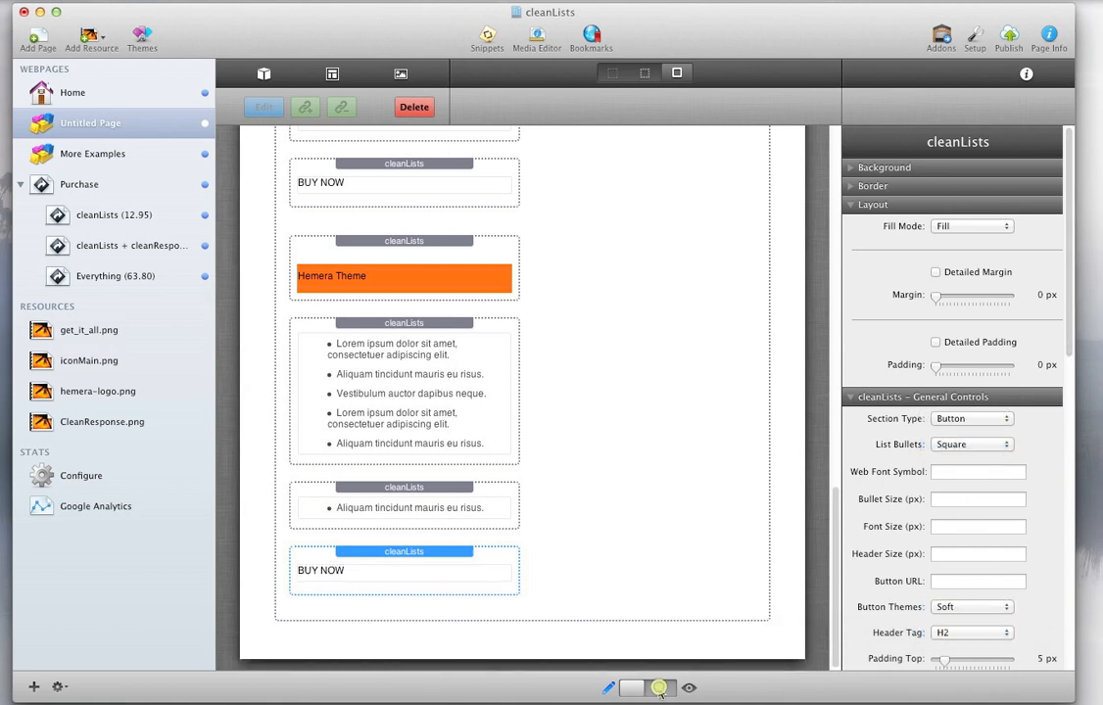
- Preview the four BUY NOW buttons, then return to editing and examine the last button's colour settings
{"action": "left_click", "coordinate": [659, 689]}
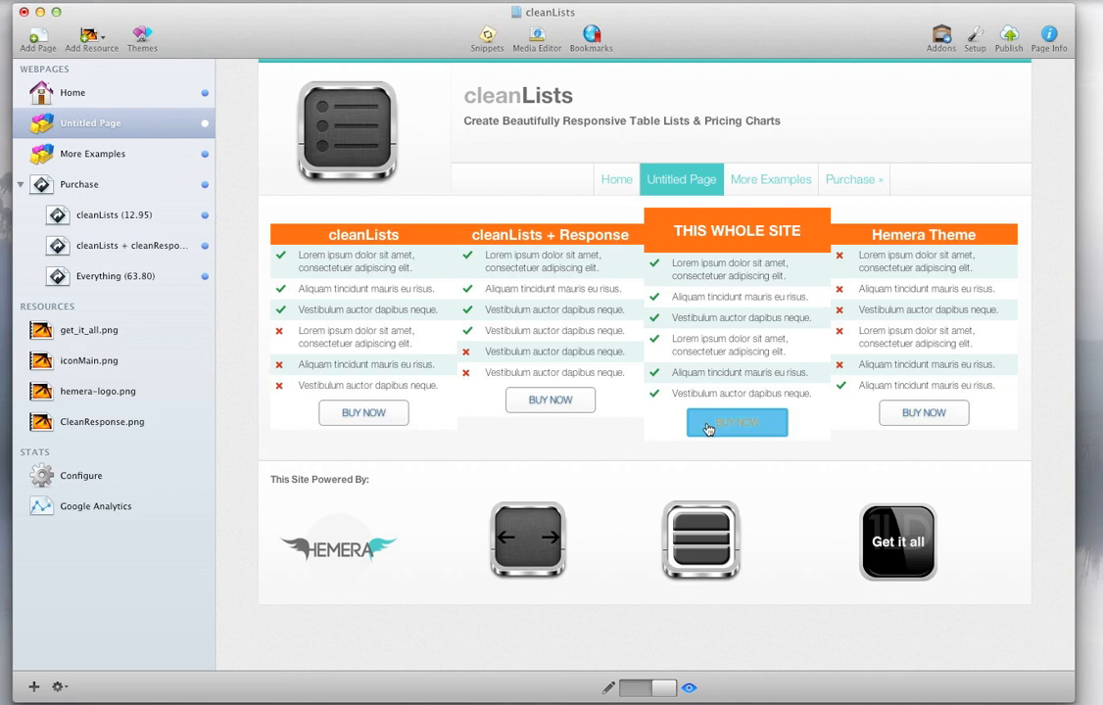
{"action": "left_click", "coordinate": [628, 689]}
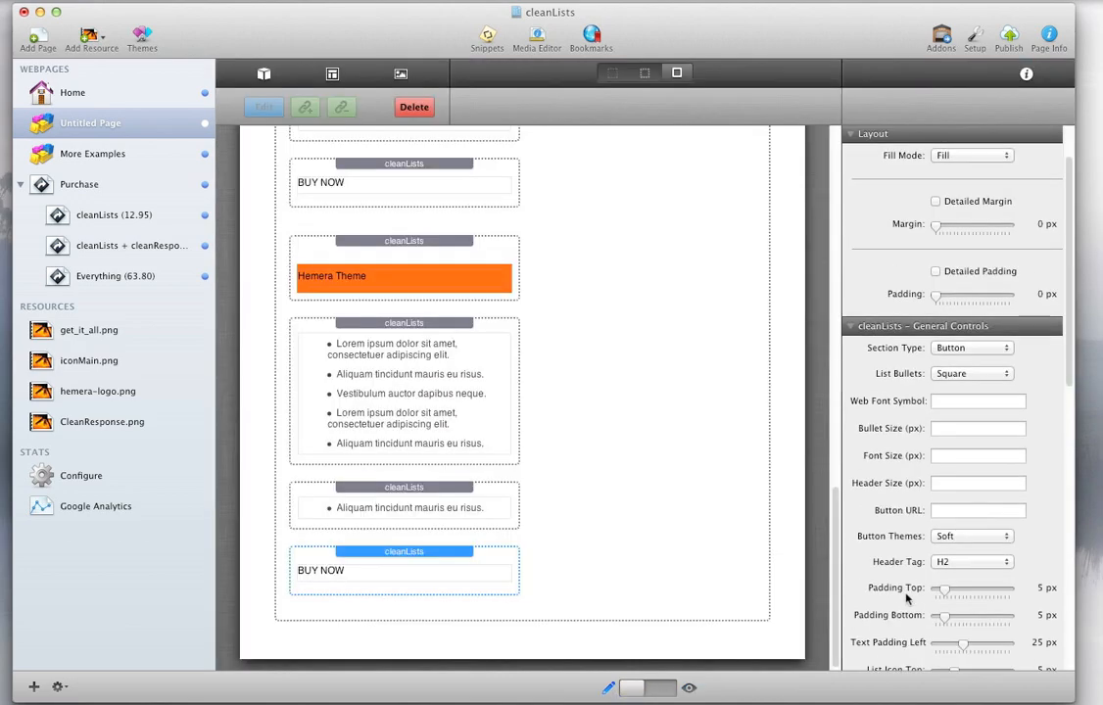
{"action": "scroll", "coordinate": [906, 598], "scroll_direction": "down", "scroll_amount": 10}
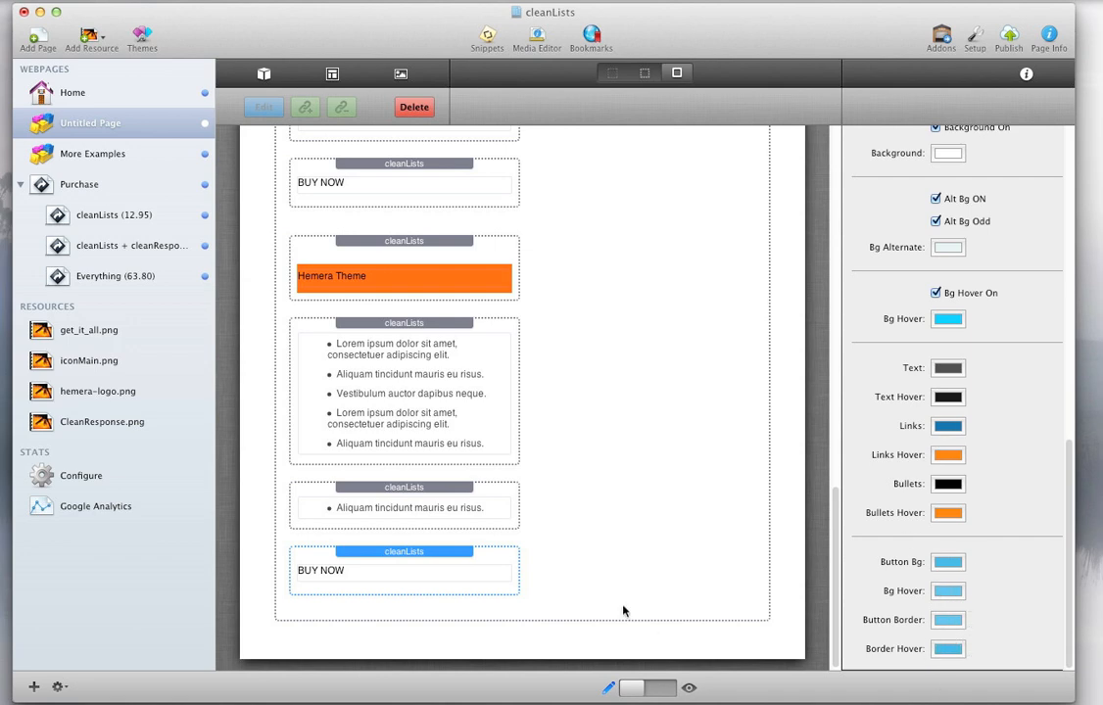
{"action": "scroll", "coordinate": [554, 574], "scroll_direction": "up", "scroll_amount": 2}
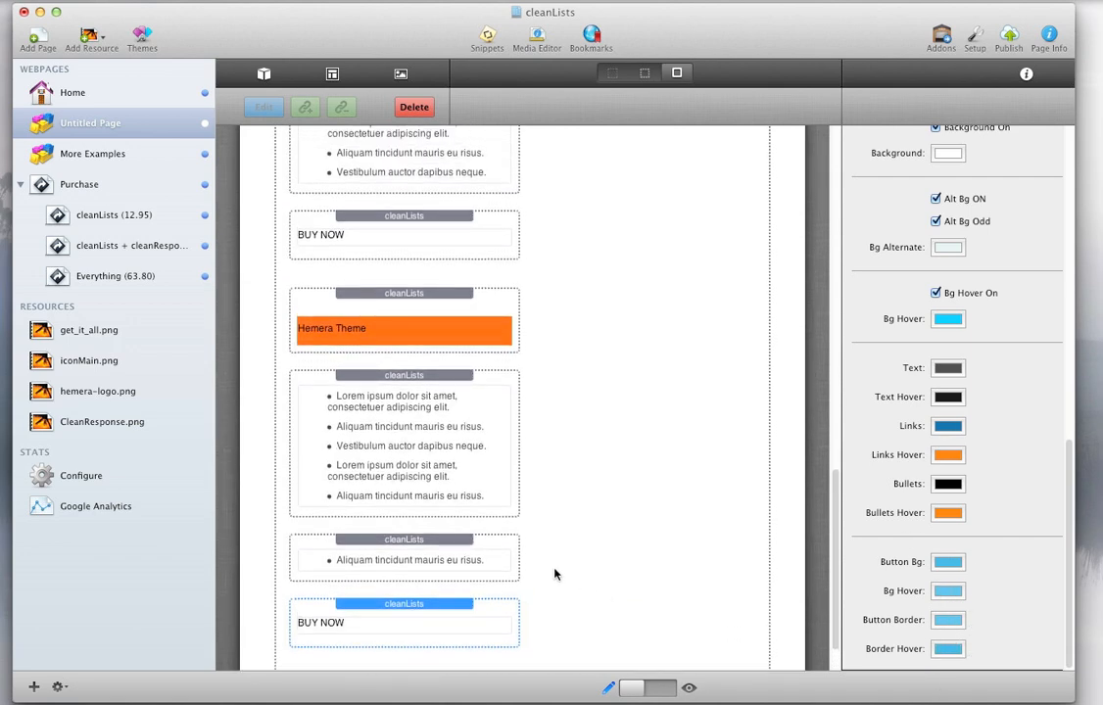
- Turn off Alt Bg ON and Alt Bg Odd for both list stacks in the first cleanLists column, and preview the result
{"action": "scroll", "coordinate": [554, 574], "scroll_direction": "up", "scroll_amount": 10}
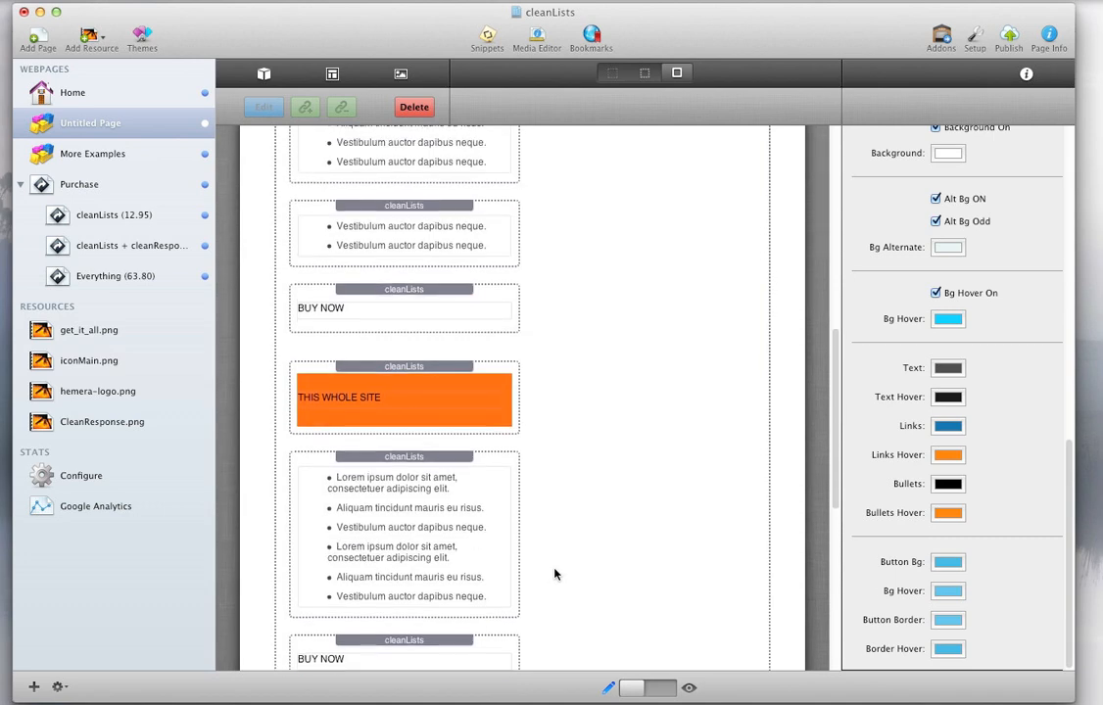
{"action": "scroll", "coordinate": [554, 574], "scroll_direction": "up", "scroll_amount": 10}
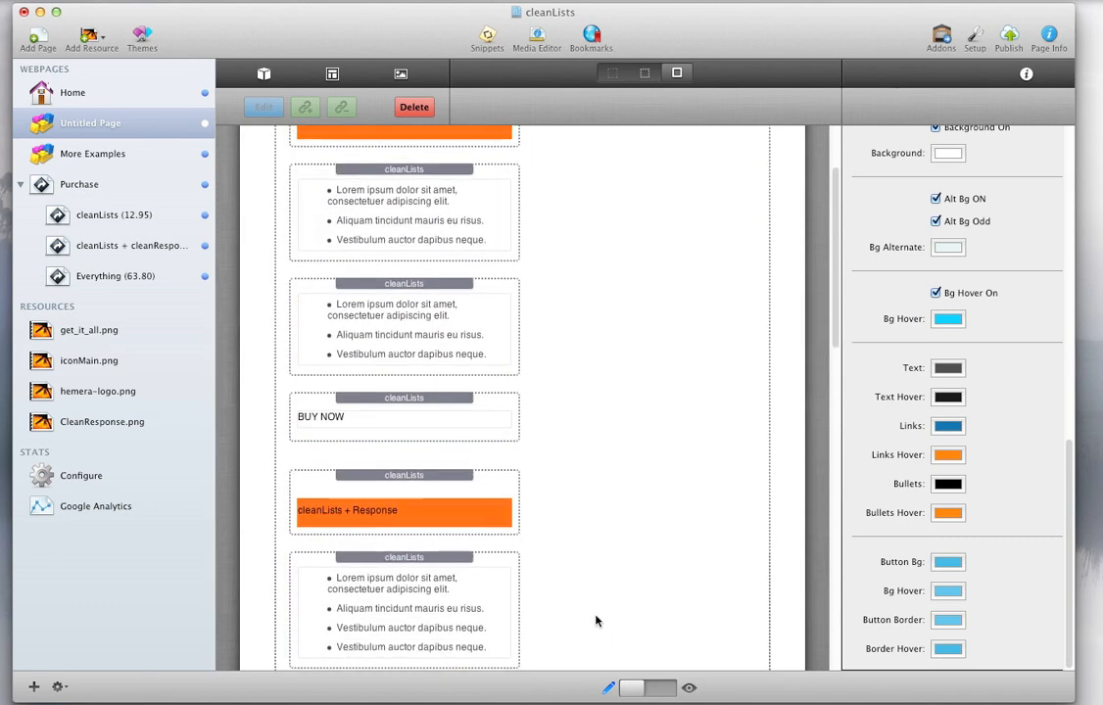
{"action": "scroll", "coordinate": [596, 621], "scroll_direction": "up", "scroll_amount": 5}
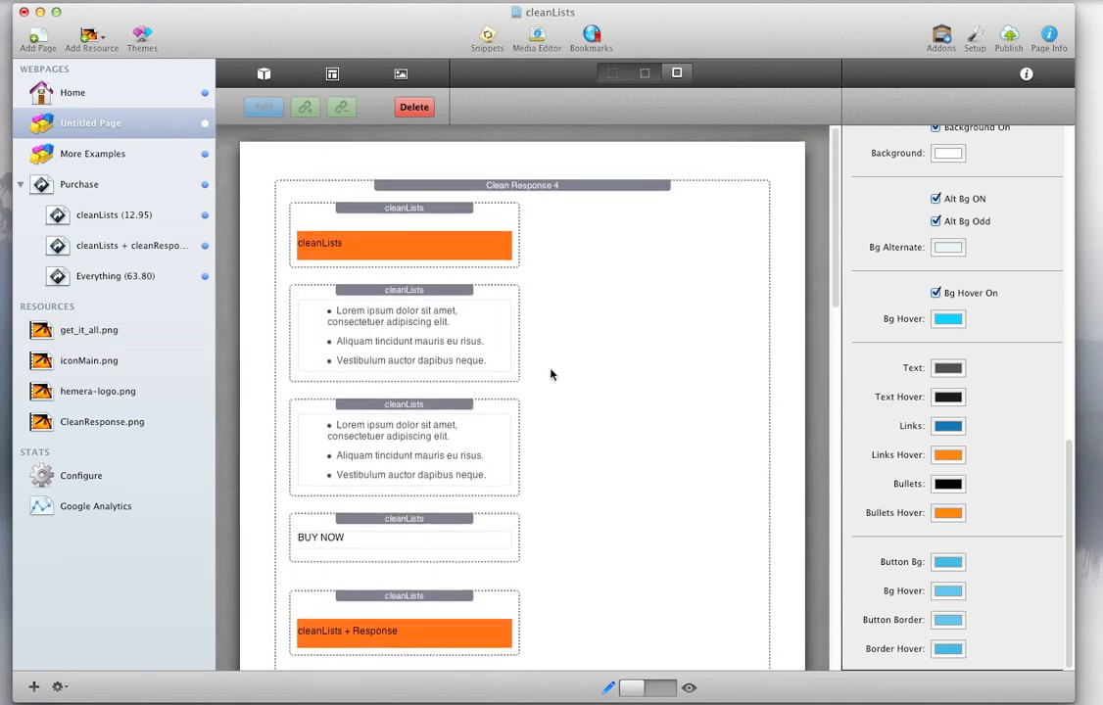
{"action": "left_click", "coordinate": [509, 289]}
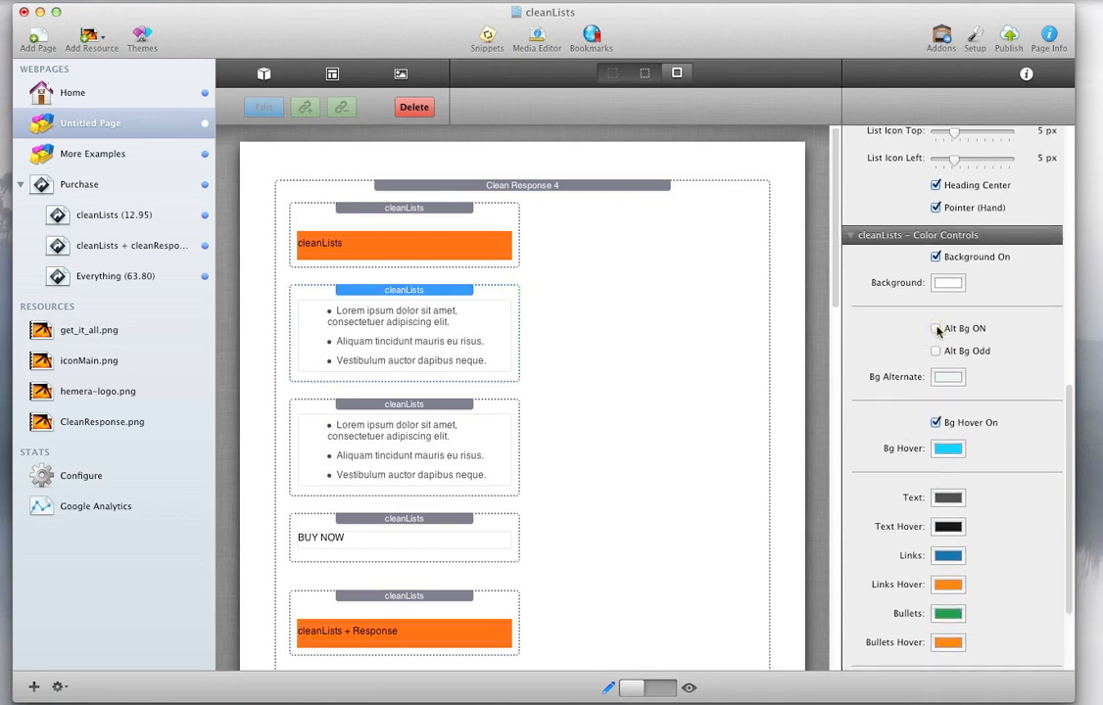
{"action": "left_click", "coordinate": [489, 414]}
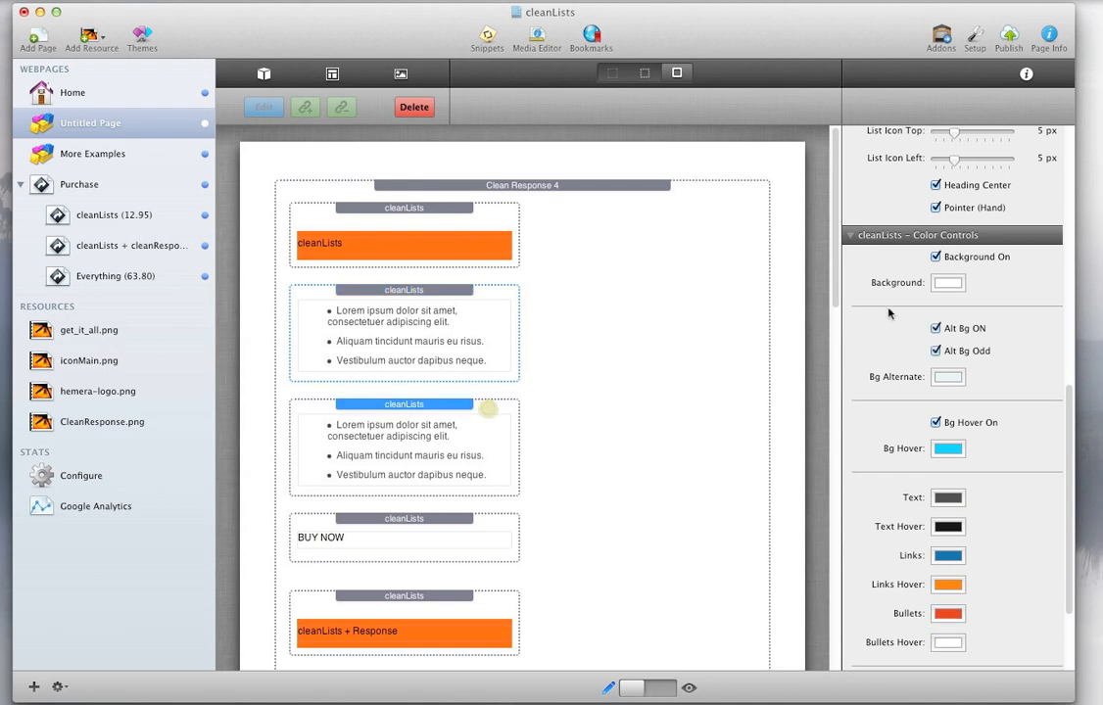
{"action": "left_click", "coordinate": [934, 351]}
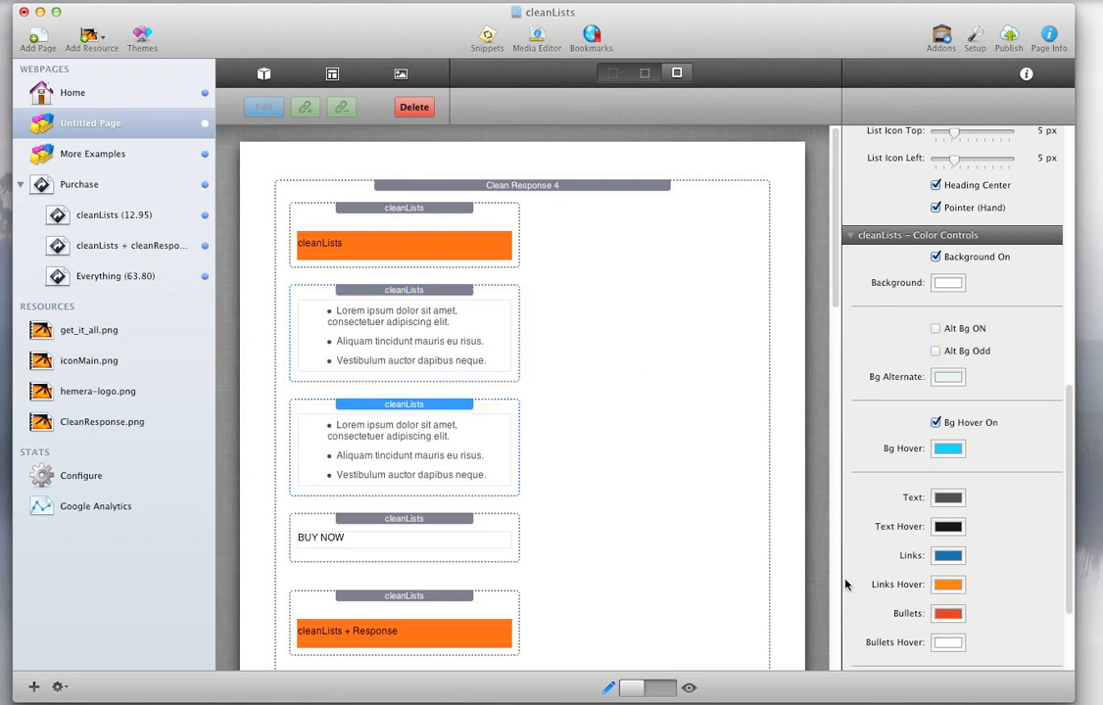
{"action": "left_click", "coordinate": [671, 690]}
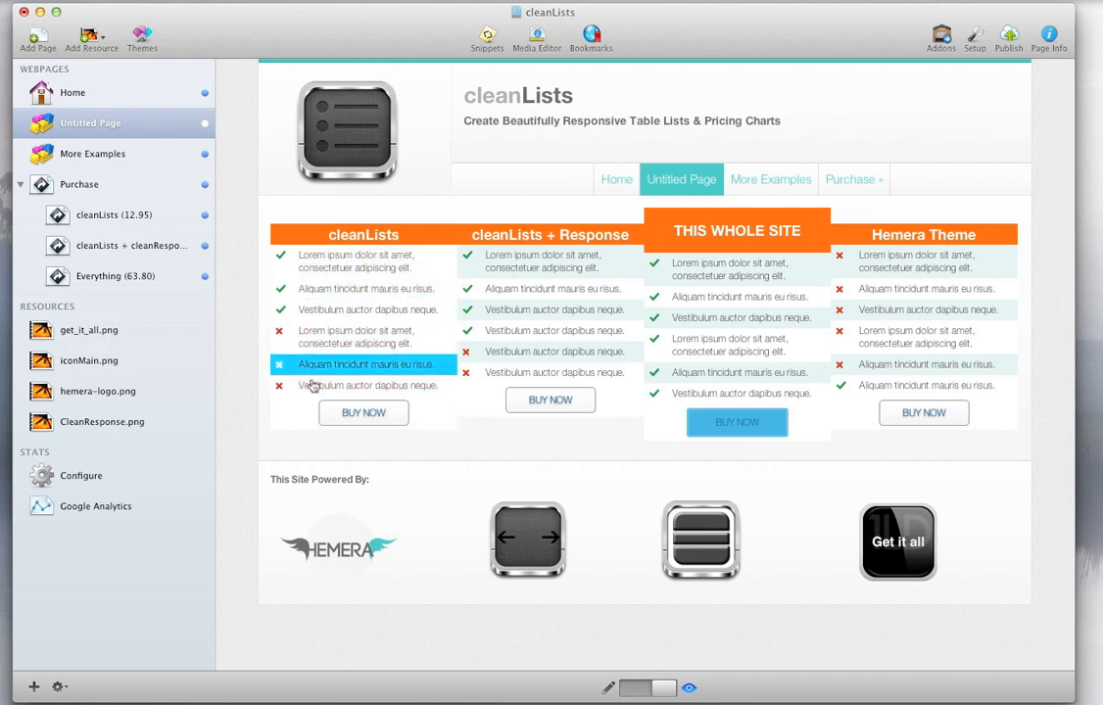
- Turn off the background for the first column's two list stacks and its BUY NOW stack, and preview the table
{"action": "left_click", "coordinate": [629, 688]}
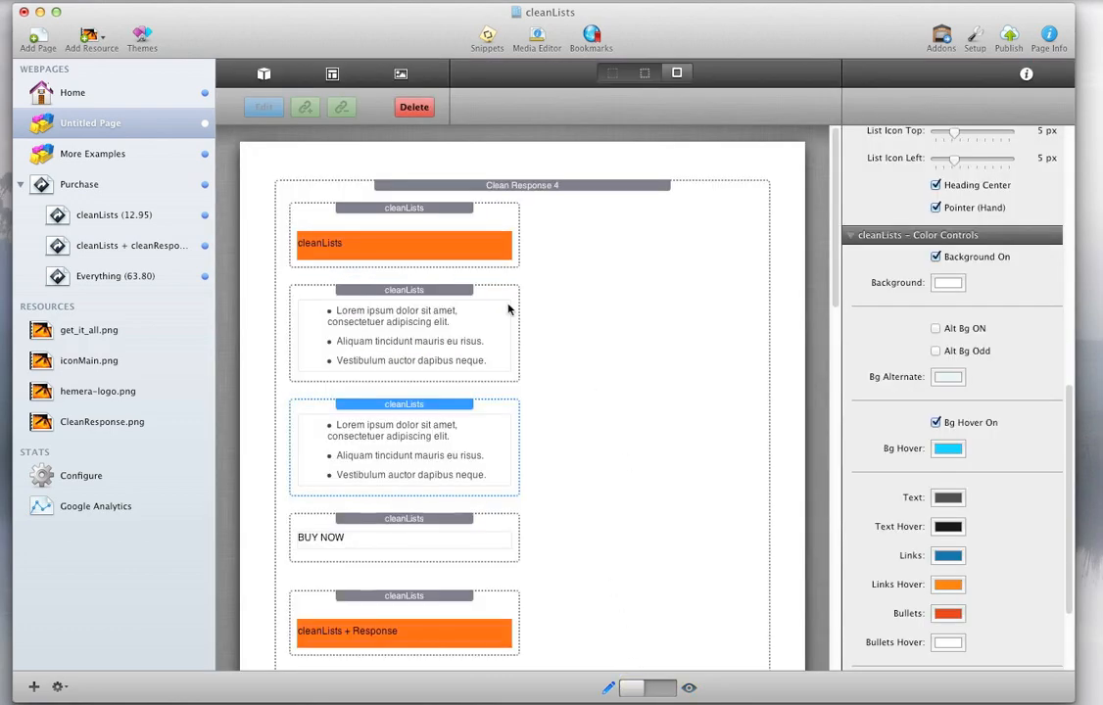
{"action": "left_click", "coordinate": [516, 286]}
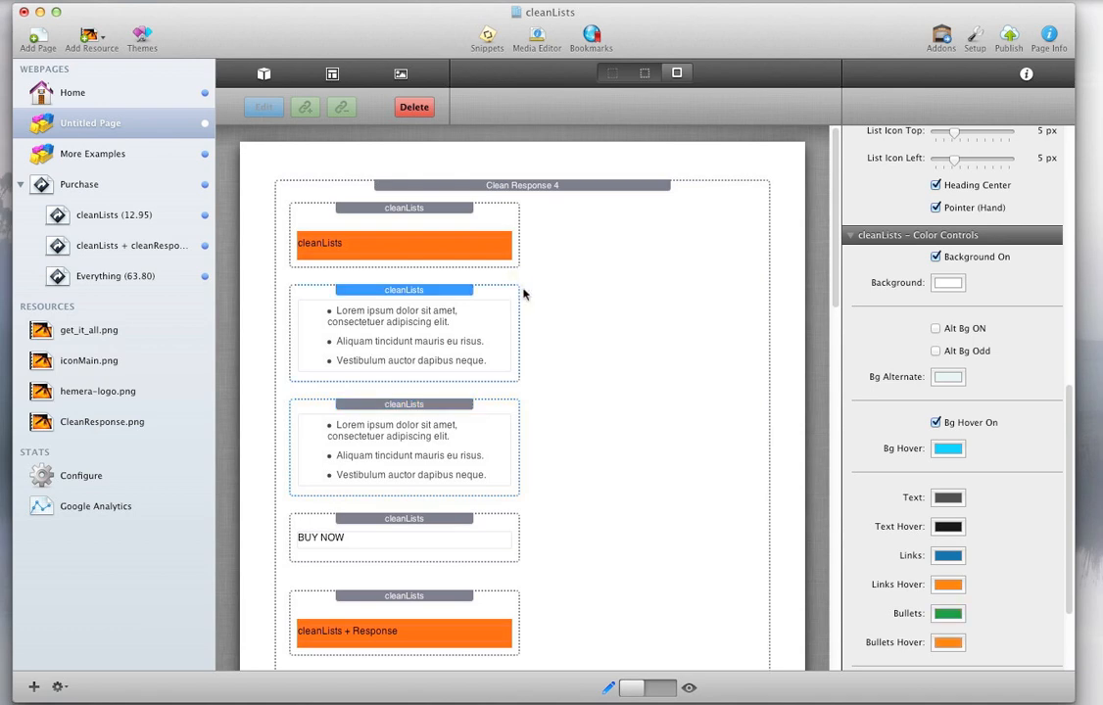
{"action": "left_click", "coordinate": [936, 257]}
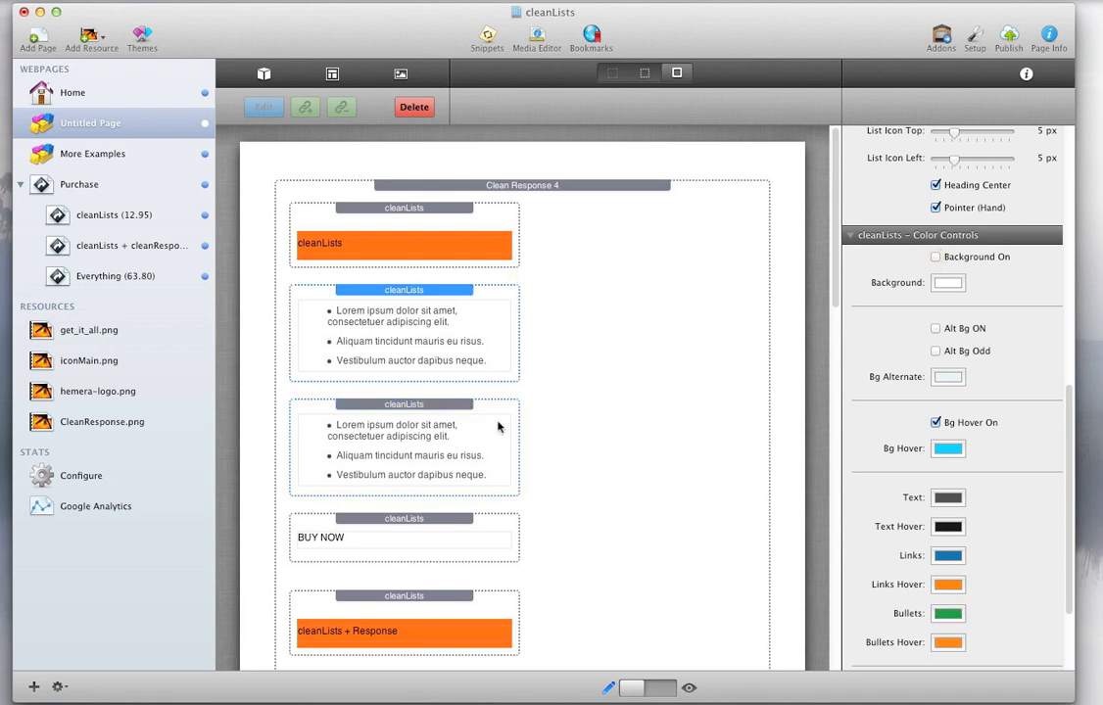
{"action": "left_click", "coordinate": [936, 258]}
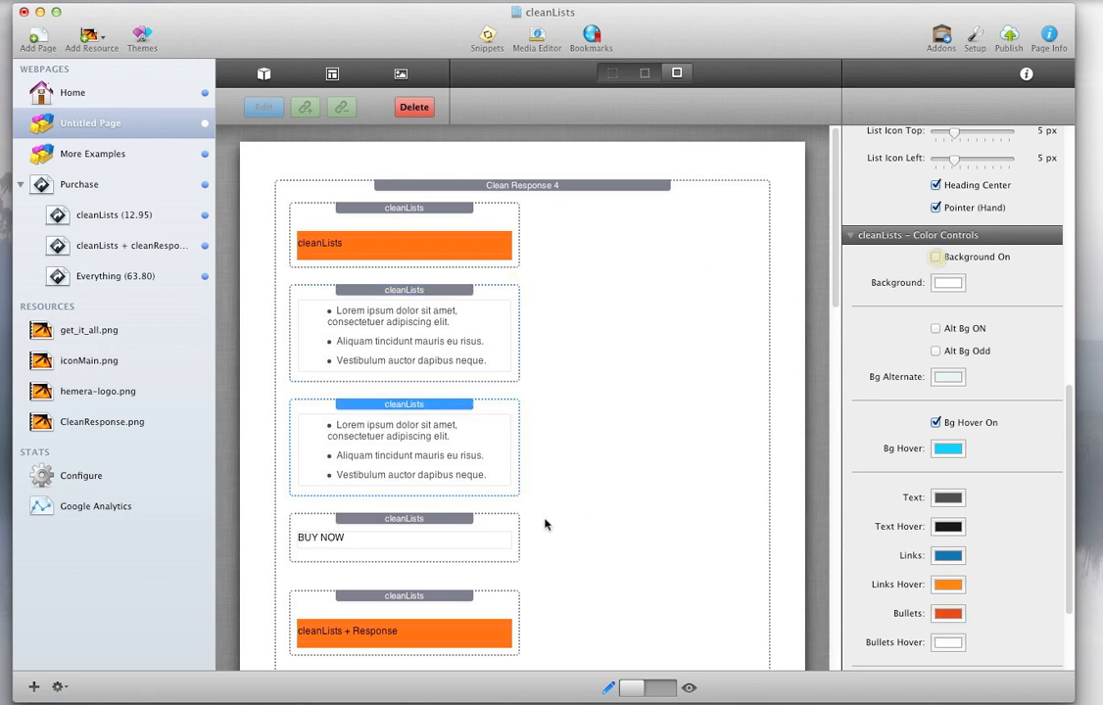
{"action": "left_click", "coordinate": [936, 257]}
{"action": "left_click", "coordinate": [658, 690]}
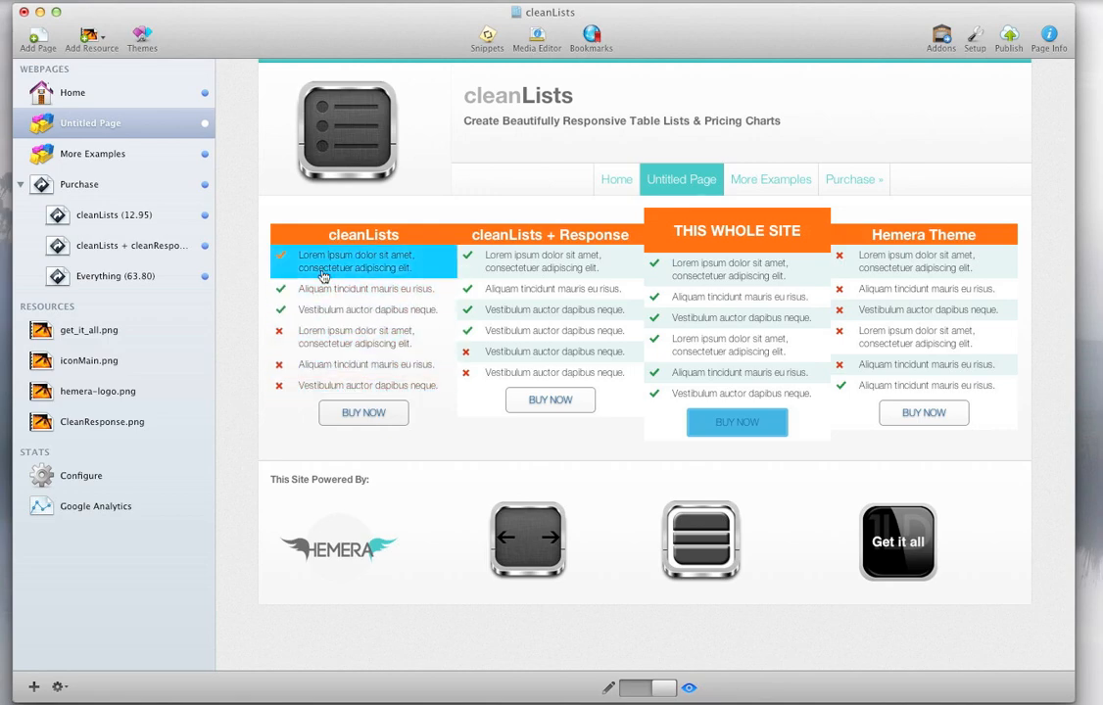
- Turn off the background hover effect for the first column's two list stacks and preview the table
{"action": "left_click", "coordinate": [634, 690]}
{"action": "left_click", "coordinate": [509, 353]}
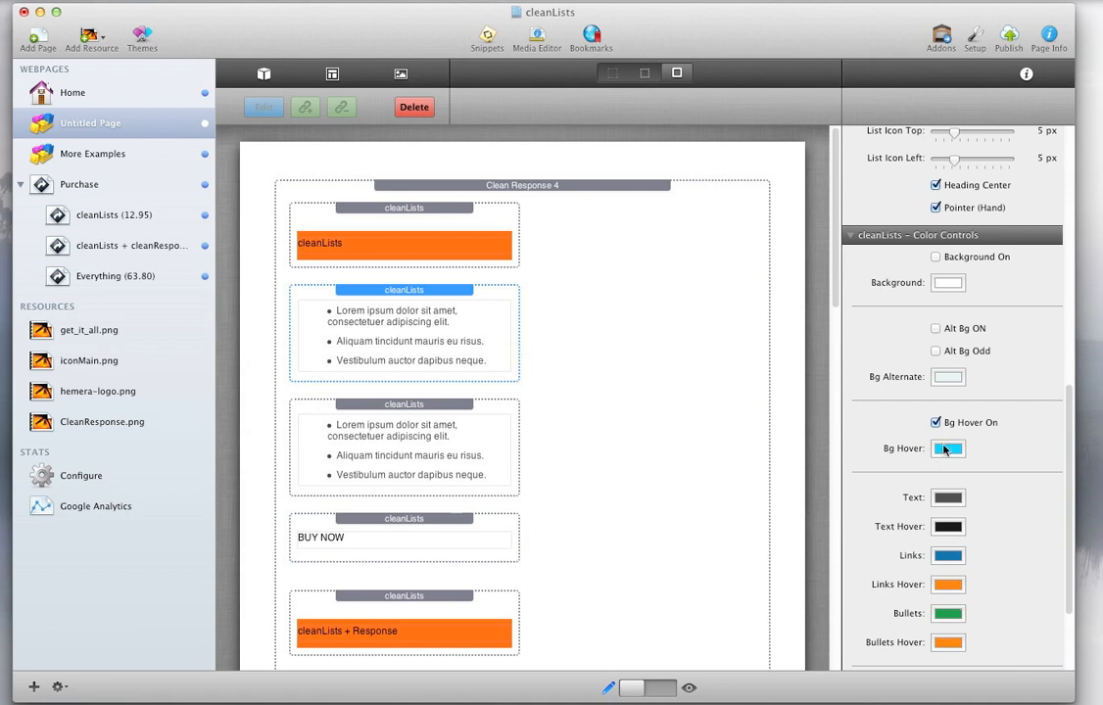
{"action": "left_click", "coordinate": [431, 406]}
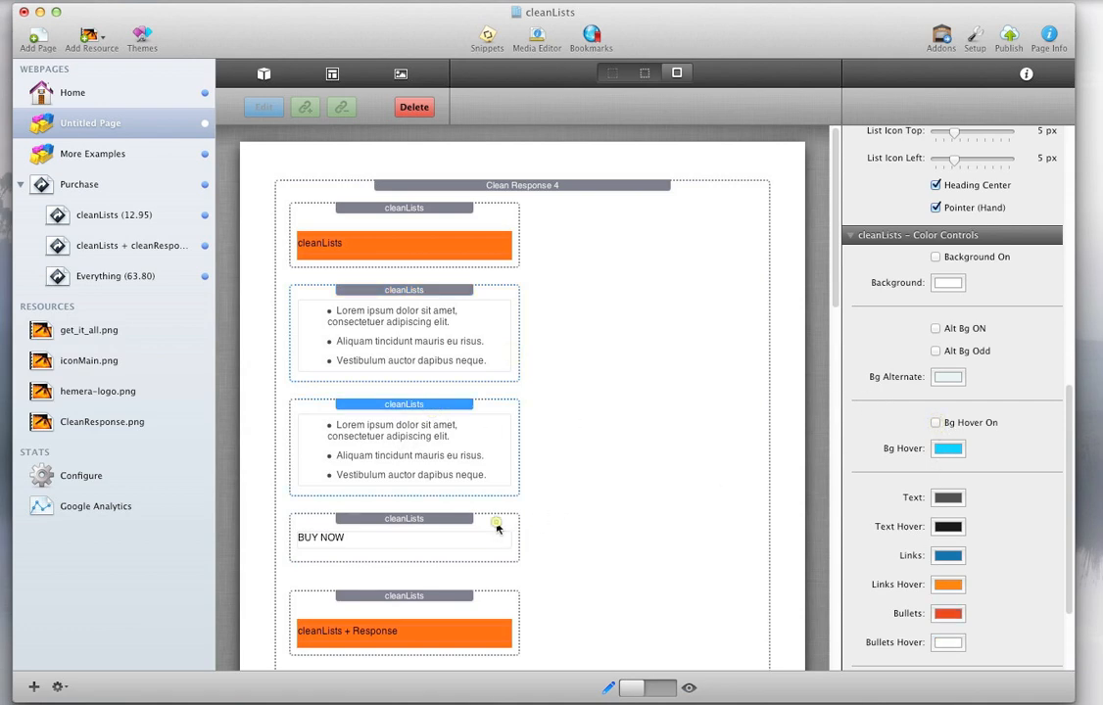
{"action": "left_click", "coordinate": [494, 521]}
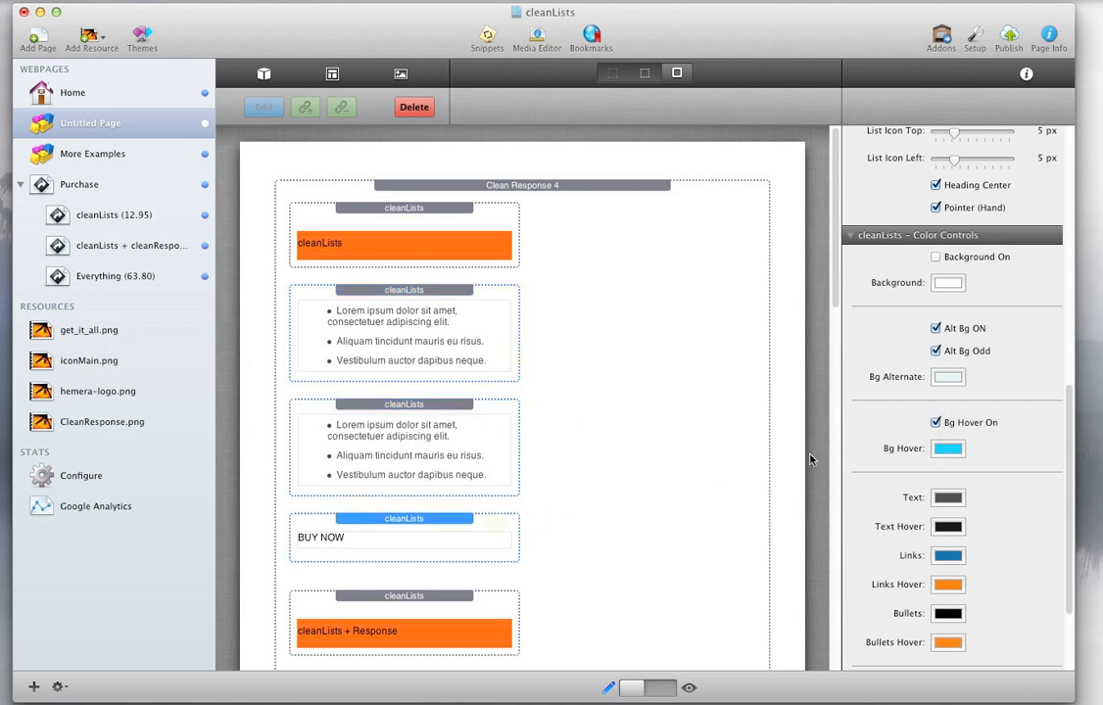
{"action": "left_click", "coordinate": [656, 689]}
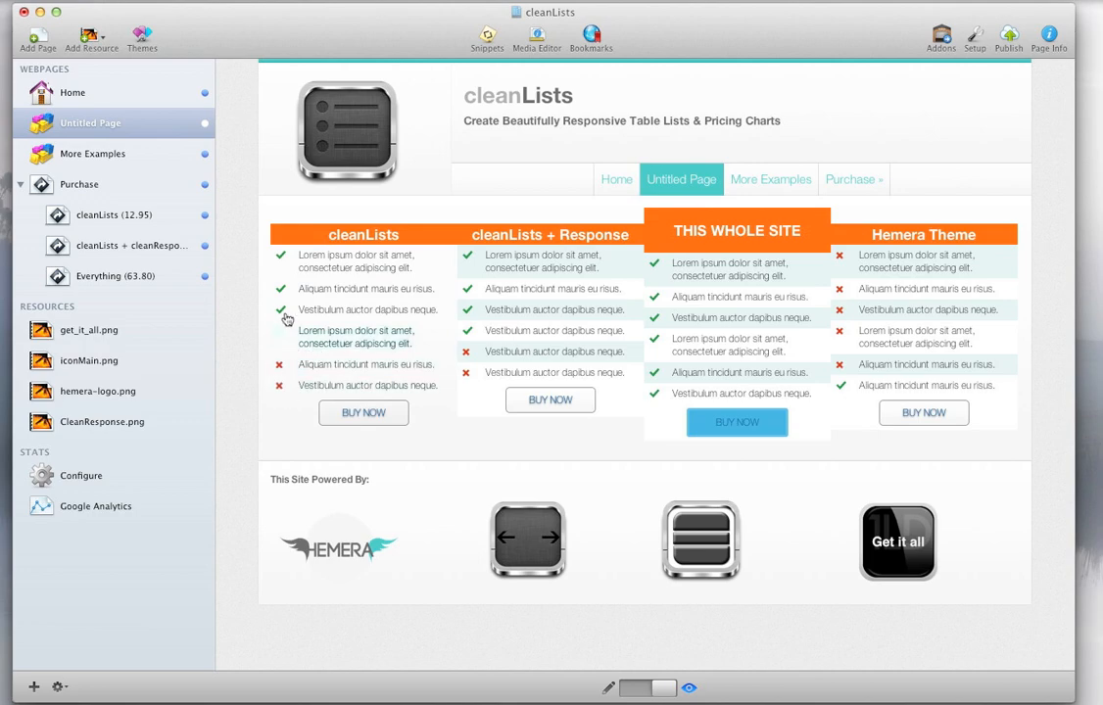
- Set the Bullets Hover colour of the first column's cross-bullet list to a darker shade of its red-orange bullet colour
{"action": "left_click", "coordinate": [655, 693]}
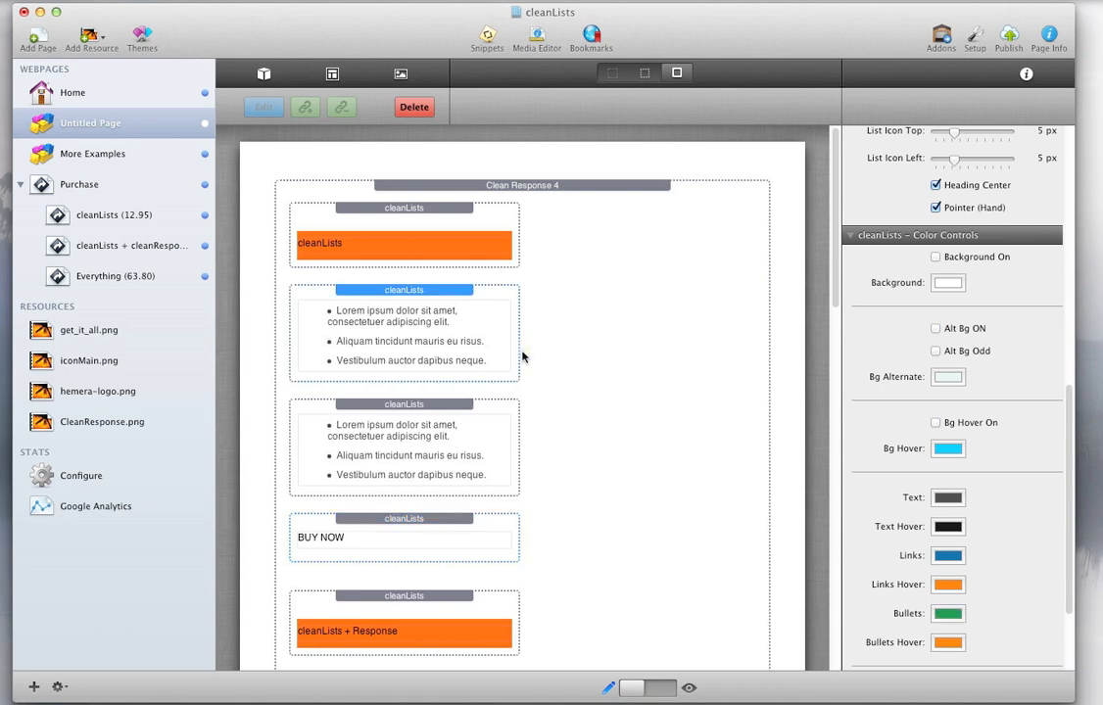
{"action": "scroll", "coordinate": [920, 453], "scroll_direction": "down", "scroll_amount": 3}
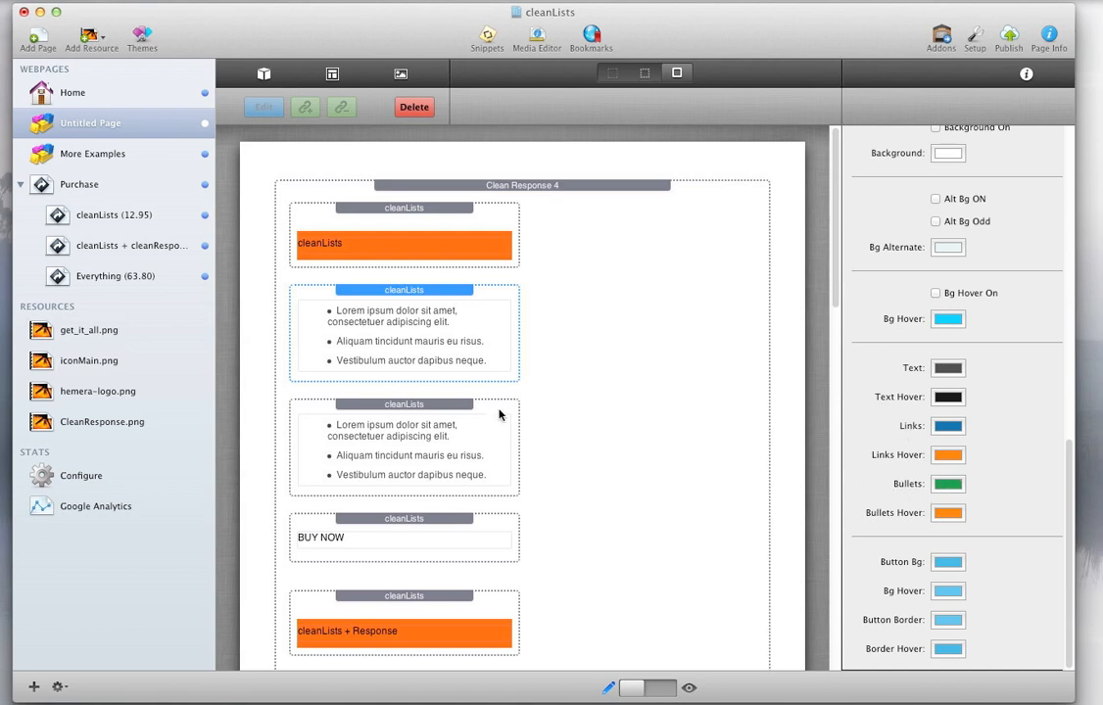
{"action": "left_click", "coordinate": [483, 415]}
{"action": "left_click", "coordinate": [947, 512]}
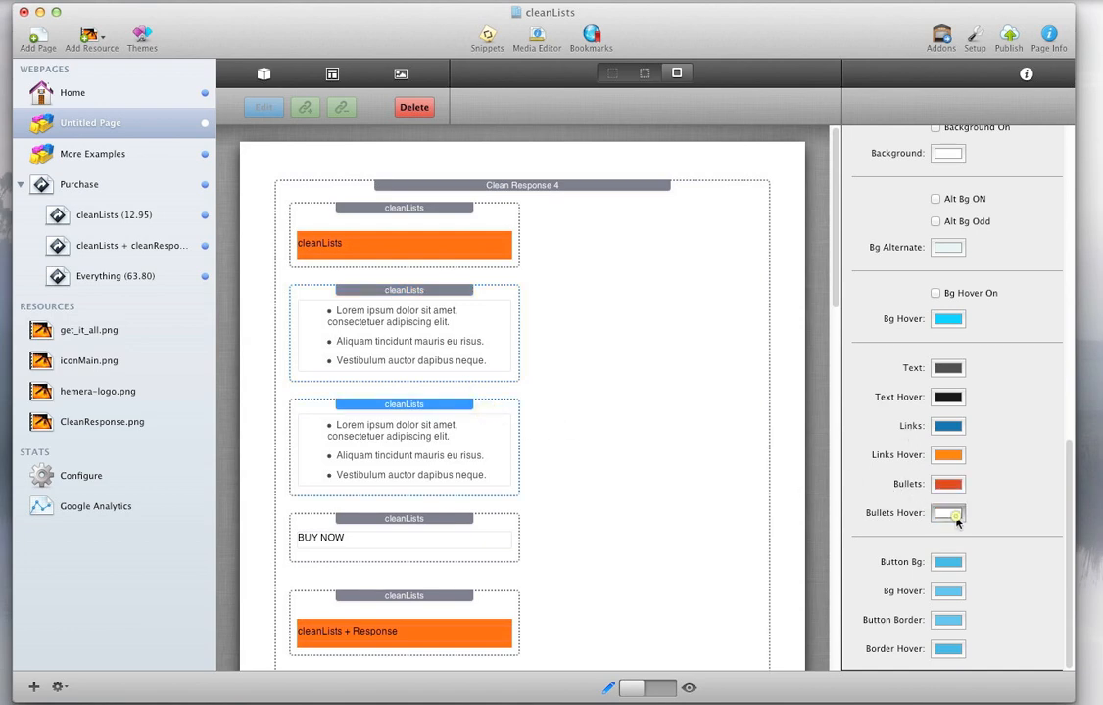
{"action": "left_click", "coordinate": [409, 502]}
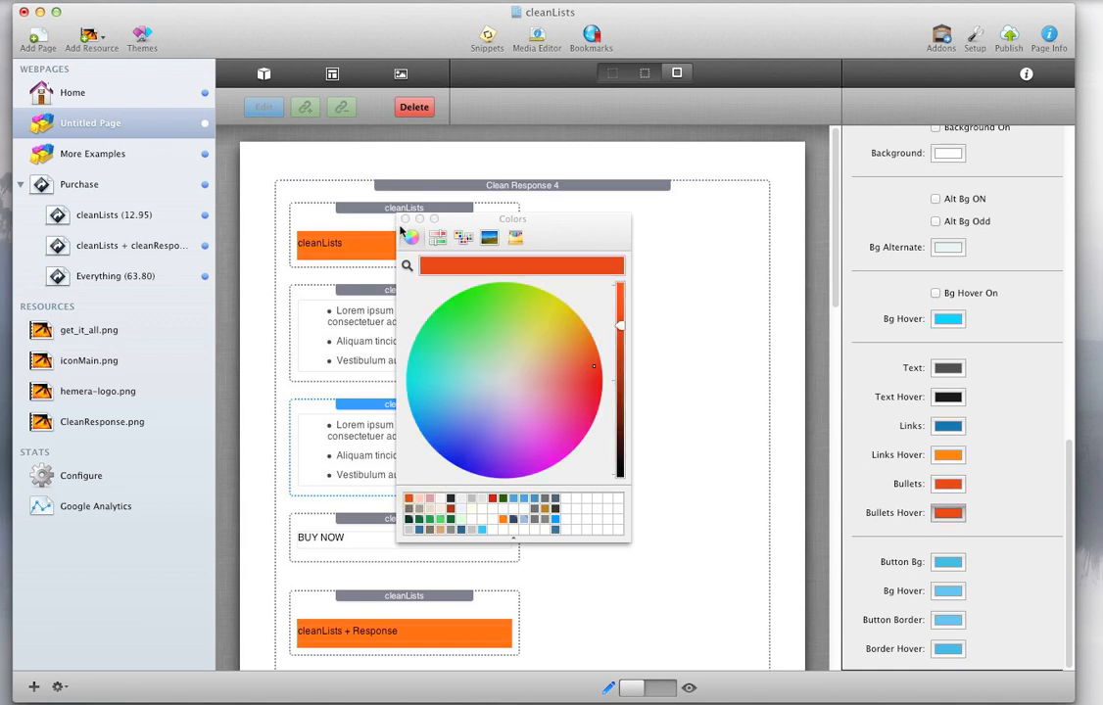
{"action": "left_click_drag", "start_coordinate": [623, 331], "coordinate": [622, 376]}
{"action": "left_click", "coordinate": [402, 221]}
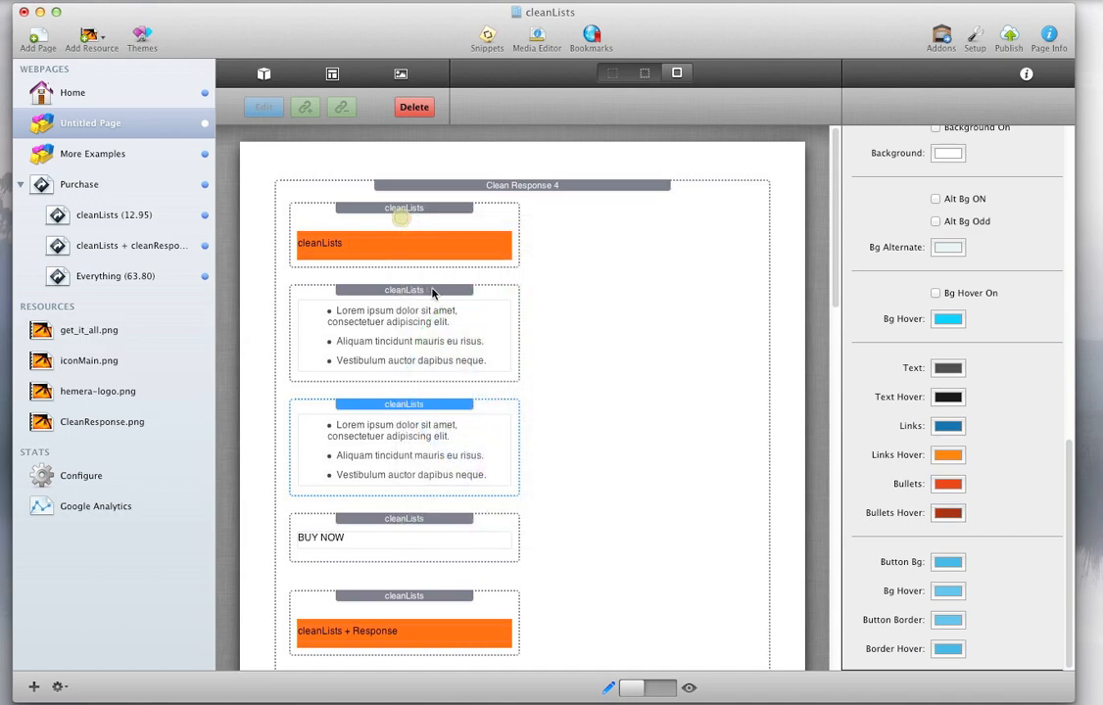
- Set the Bullets Hover colour of the first column's check-bullet list to a dark green and preview the hover effect
{"action": "left_click", "coordinate": [431, 290]}
{"action": "left_click", "coordinate": [949, 484]}
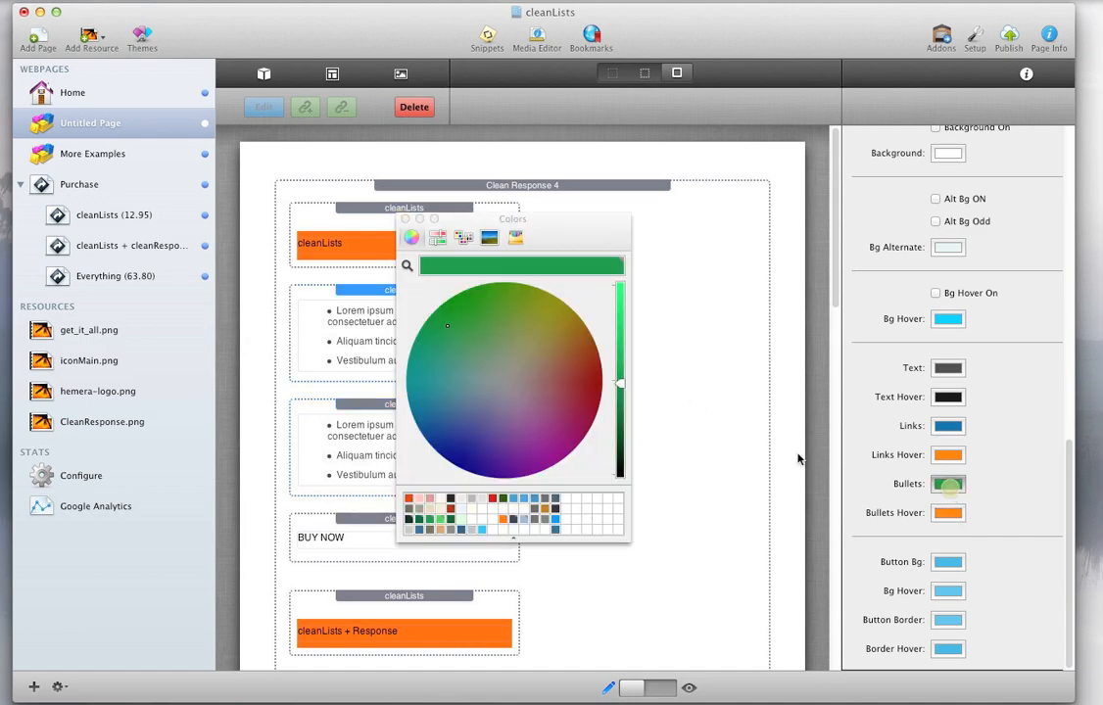
{"action": "left_click", "coordinate": [960, 517]}
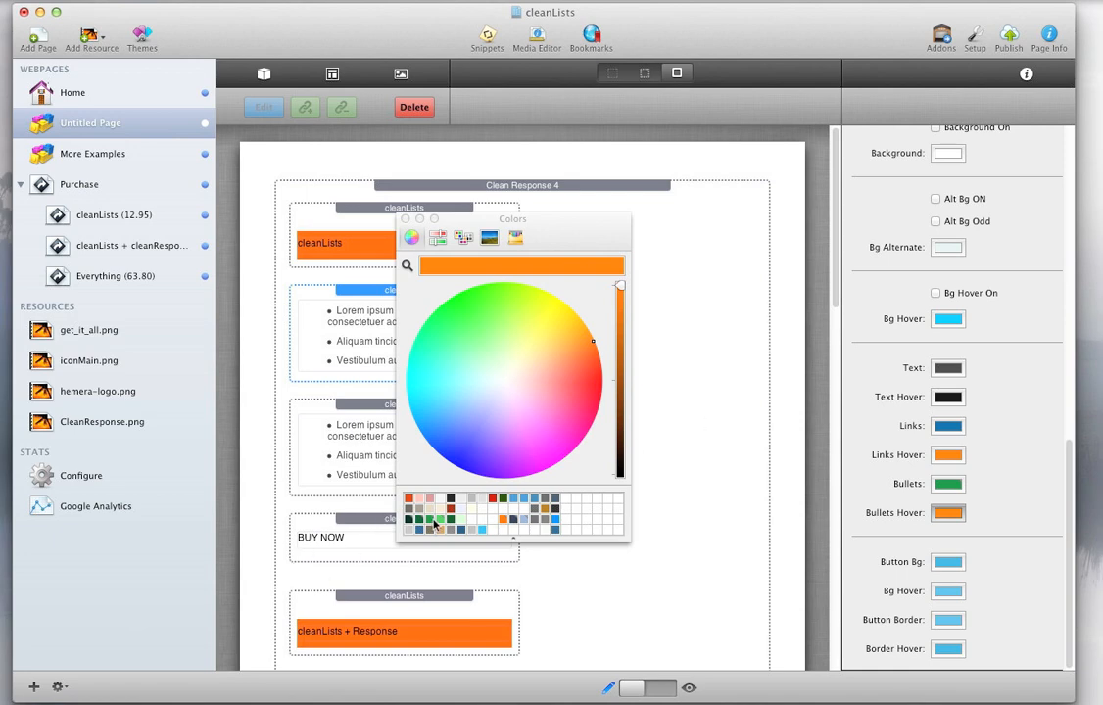
{"action": "left_click", "coordinate": [434, 526]}
{"action": "left_click_drag", "start_coordinate": [621, 390], "coordinate": [619, 423]}
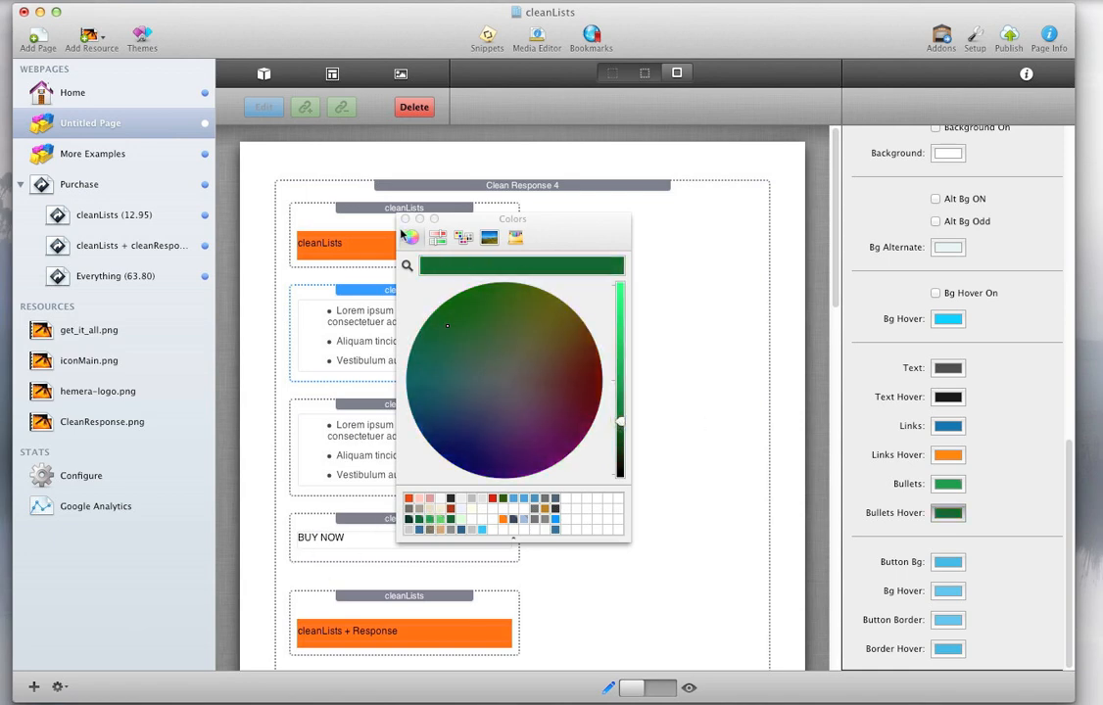
{"action": "left_click", "coordinate": [404, 221]}
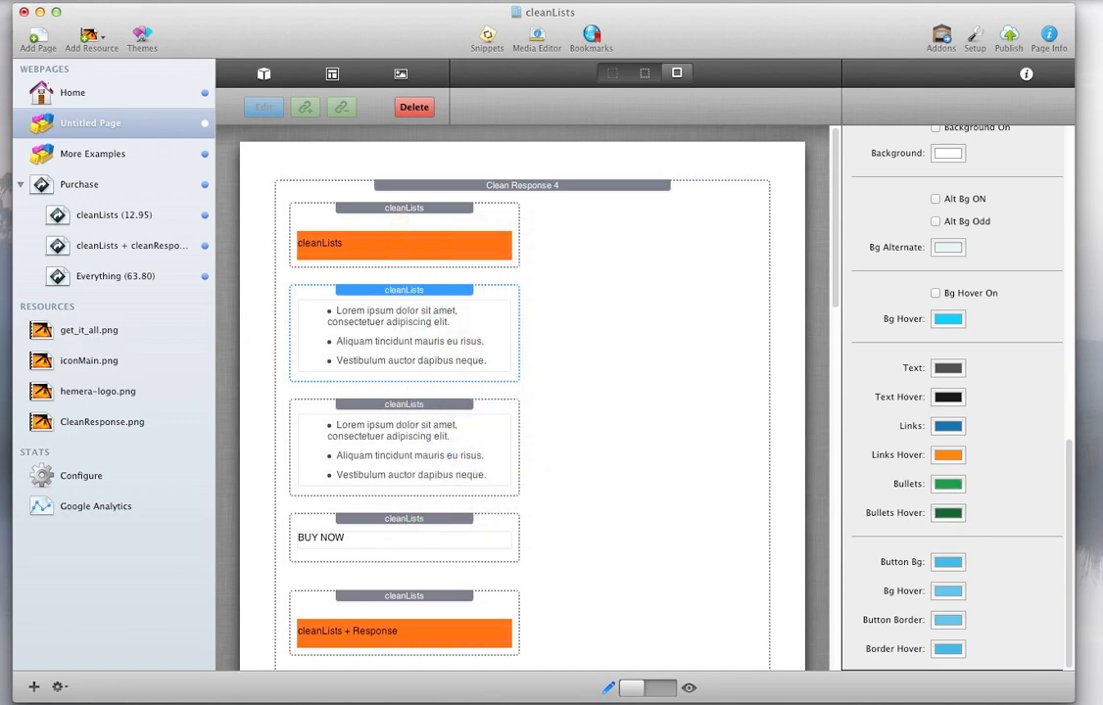
{"action": "left_click", "coordinate": [661, 691]}
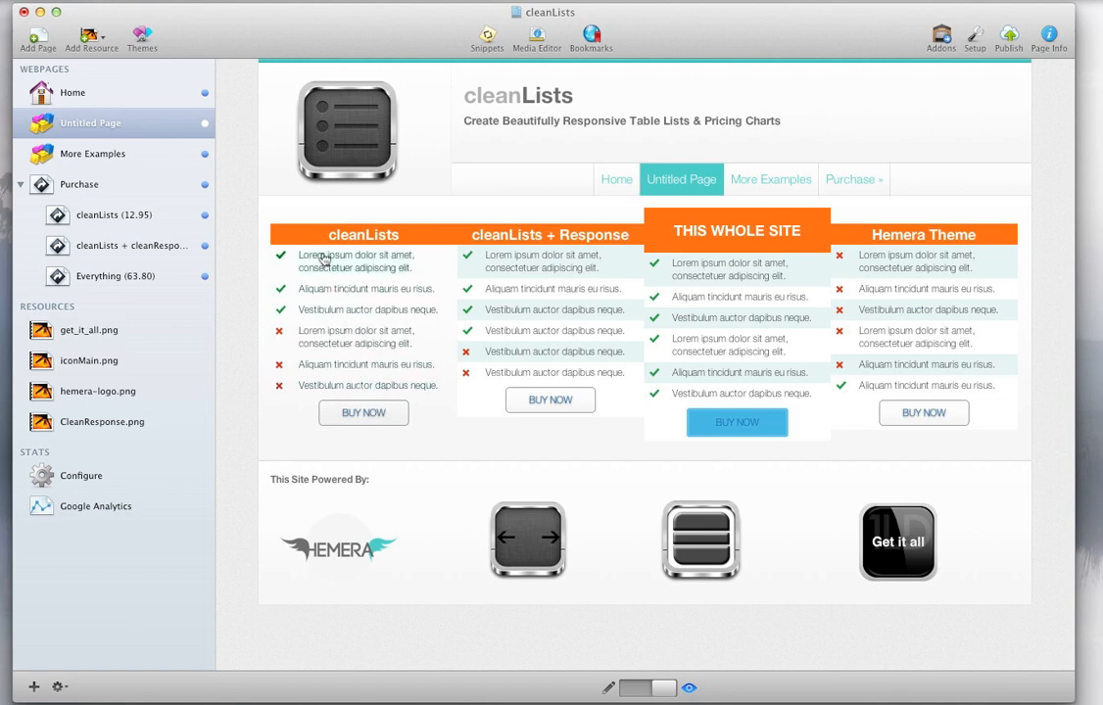
- Examine the More Examples page in preview and edit mode, and return to Untitled Page
{"action": "left_click", "coordinate": [132, 158]}
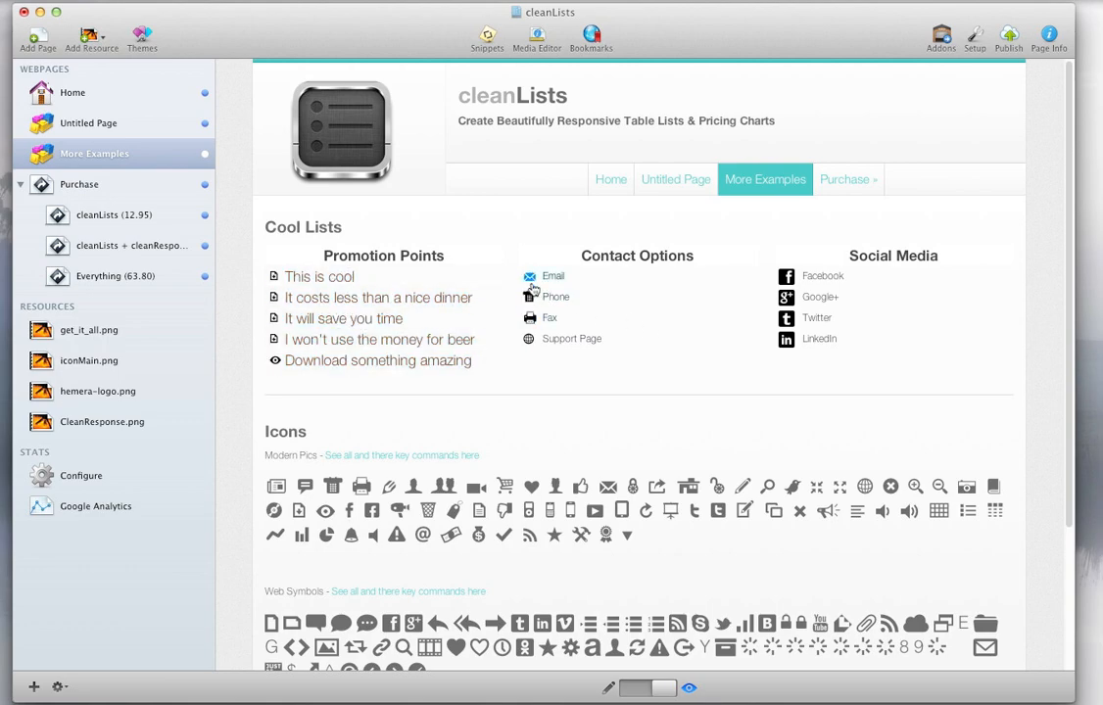
{"action": "left_click", "coordinate": [645, 690]}
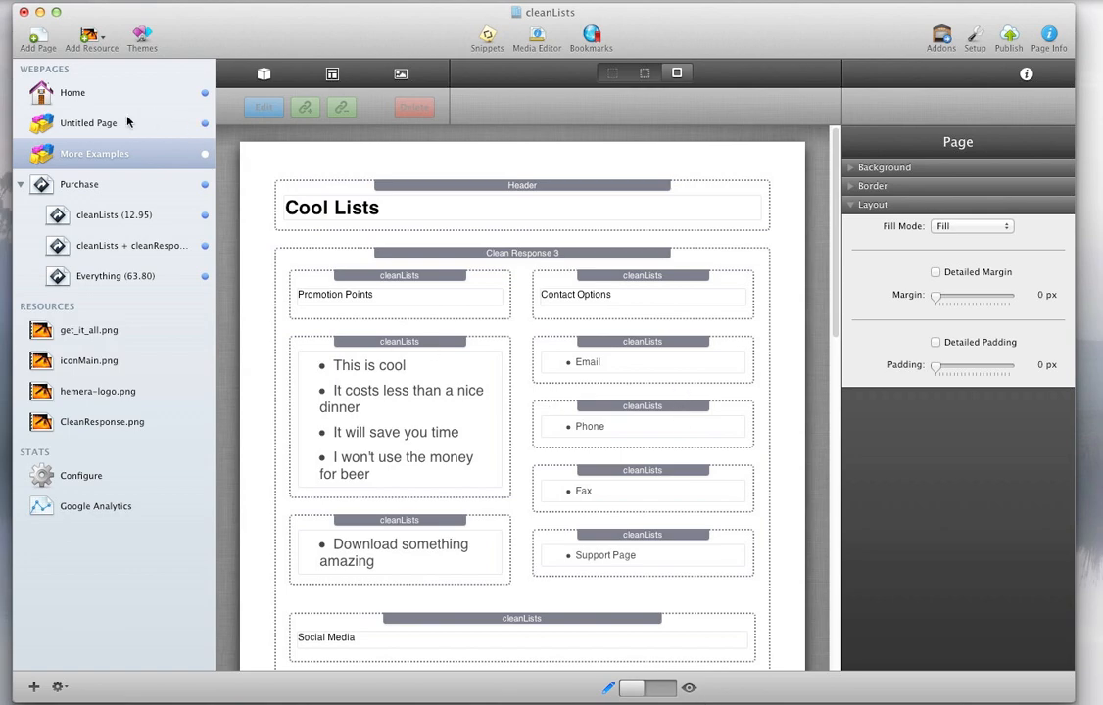
{"action": "left_click", "coordinate": [94, 130]}
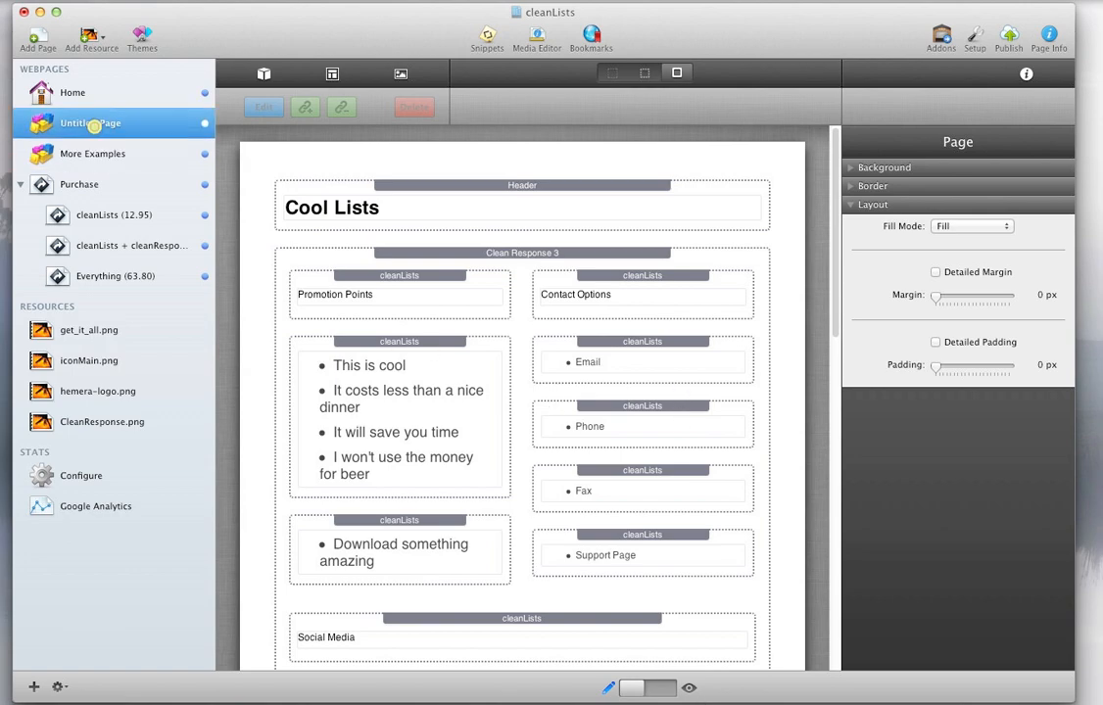
- Preview the finished pricing table, then examine the Border settings of the first column's check-bullet list and header stack
{"action": "left_click", "coordinate": [659, 688]}
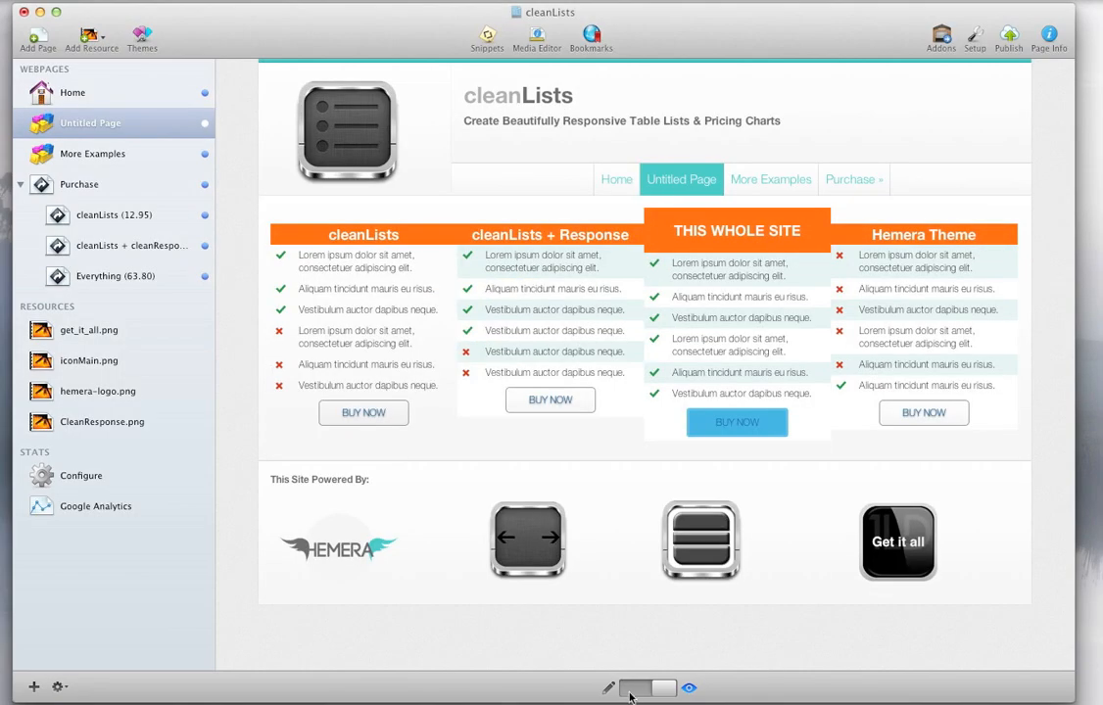
{"action": "left_click", "coordinate": [632, 690]}
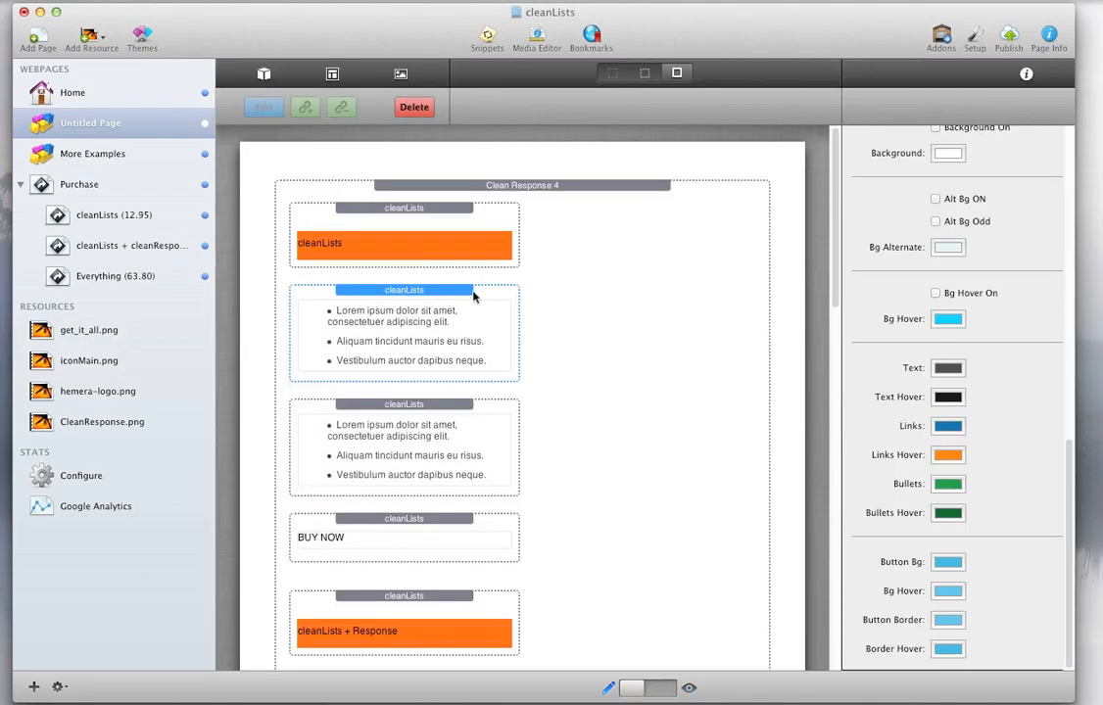
{"action": "scroll", "coordinate": [879, 368], "scroll_direction": "up", "scroll_amount": 10}
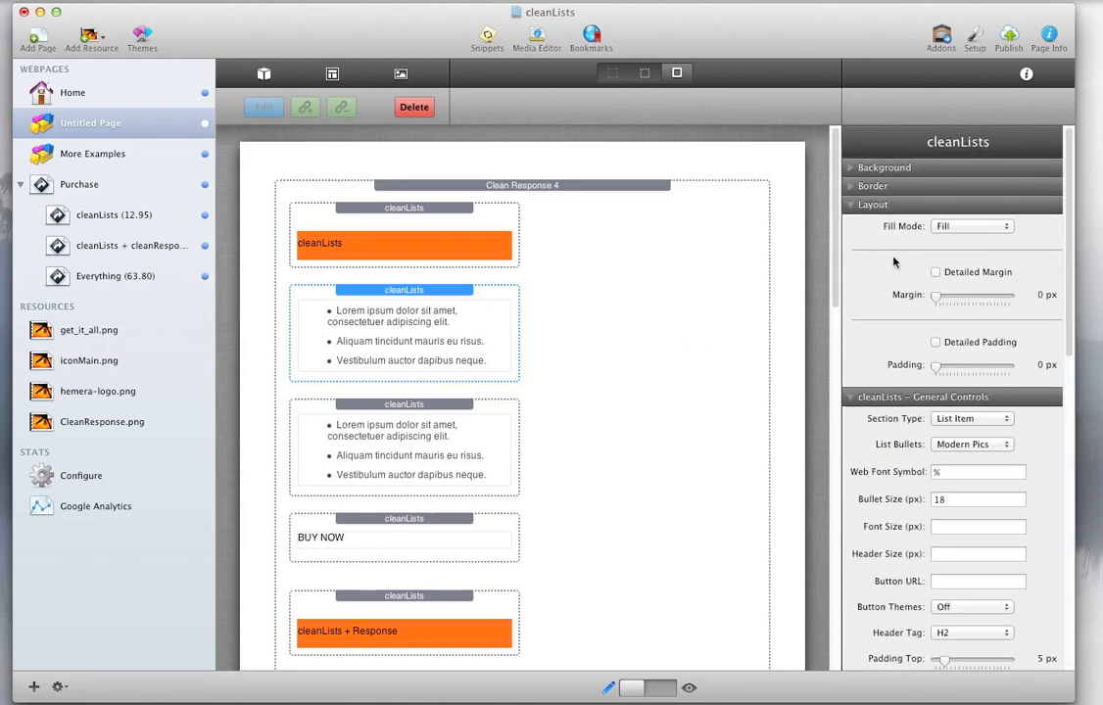
{"action": "left_click", "coordinate": [852, 205]}
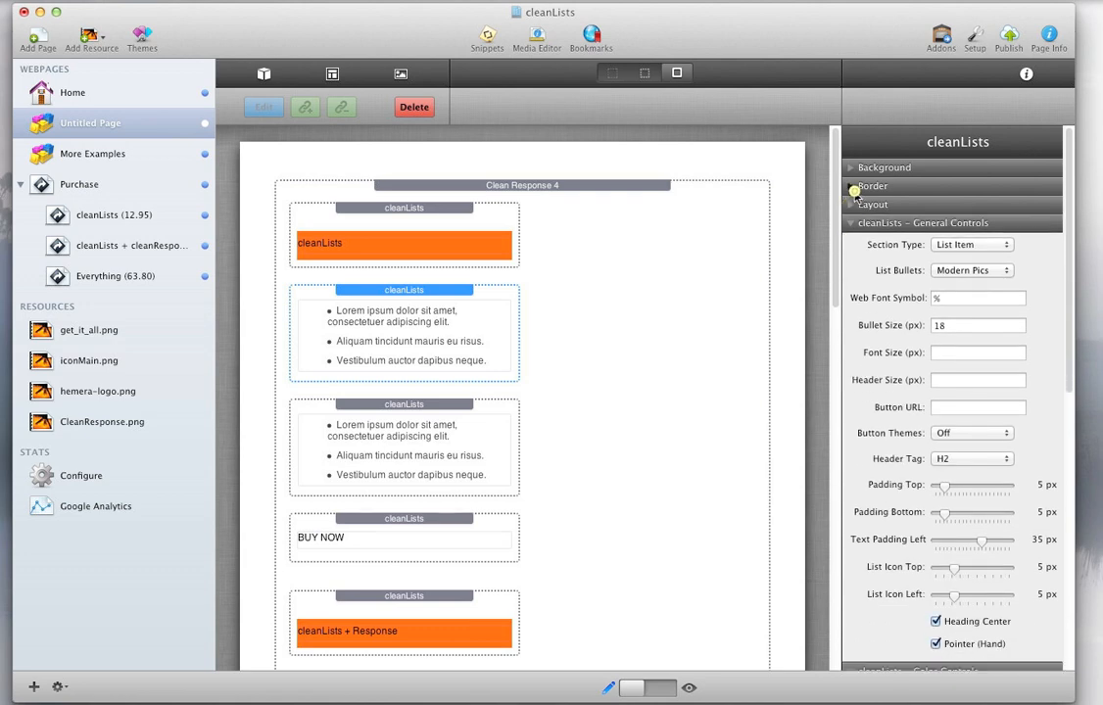
{"action": "left_click", "coordinate": [854, 191]}
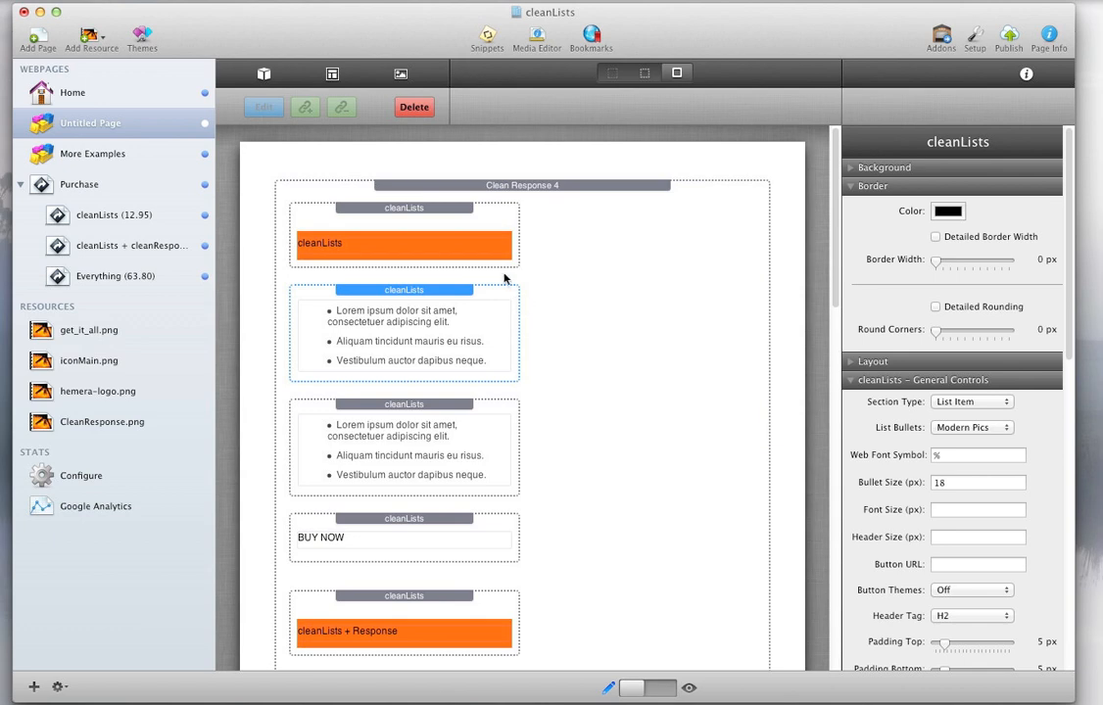
{"action": "left_click", "coordinate": [511, 227]}
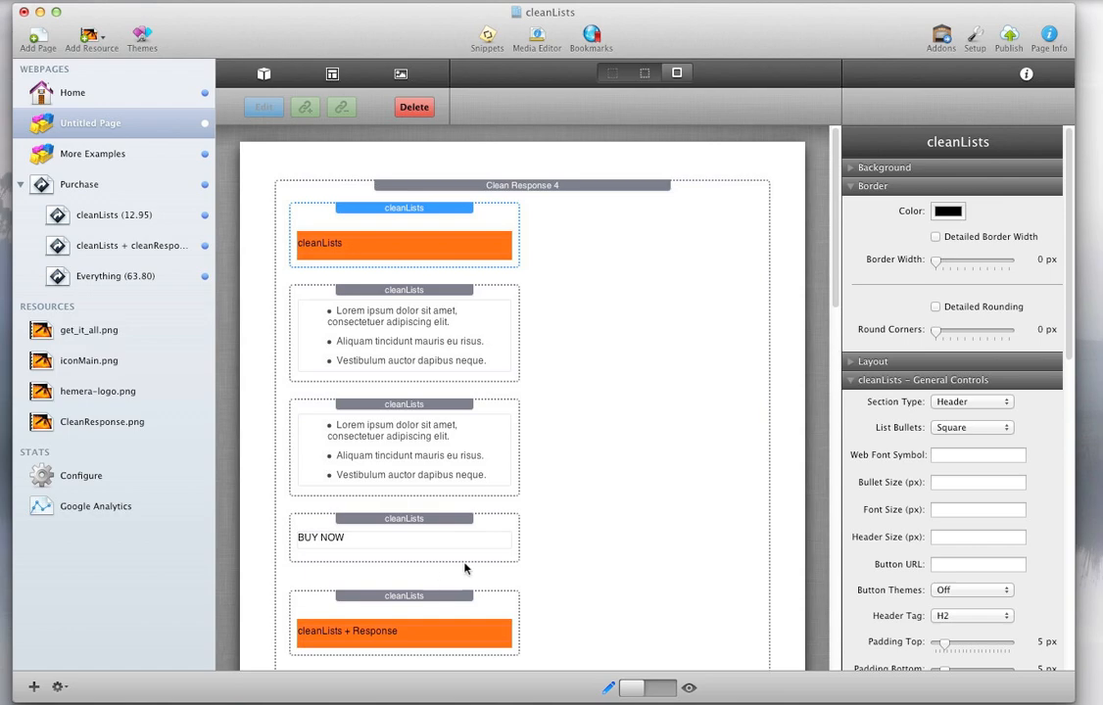
- Compare the preview with the demo page in the browser and give the first column's header stack 1 px top, left and right borders
{"action": "left_click", "coordinate": [647, 688]}
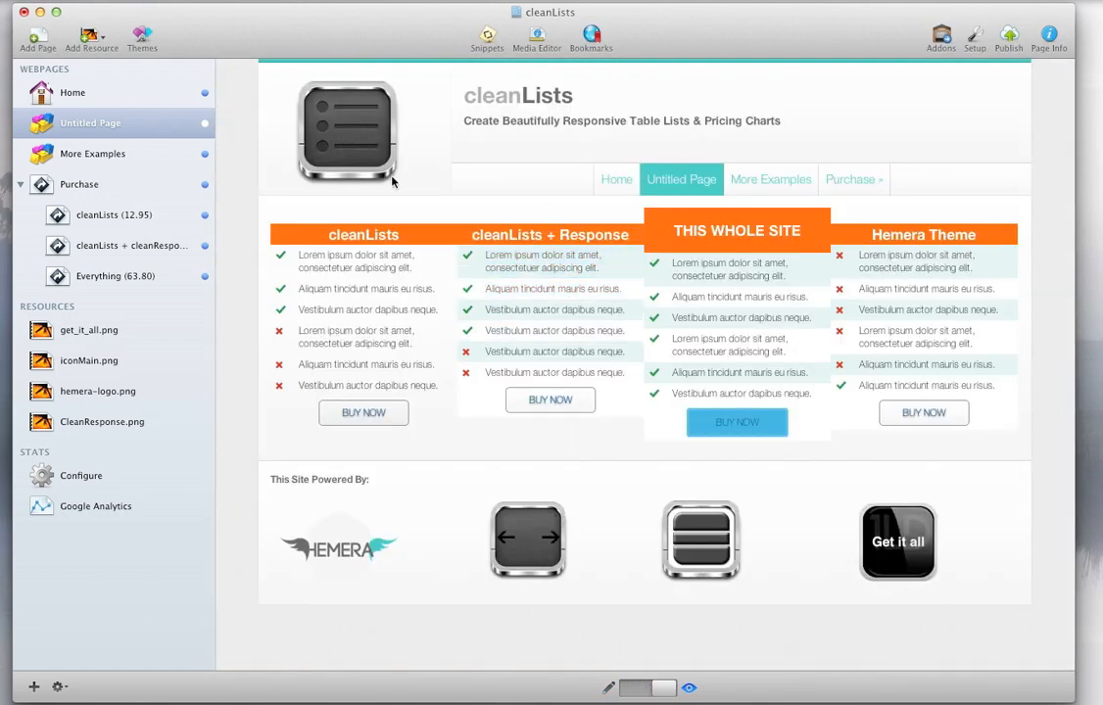
{"action": "key", "text": "super+Tab"}
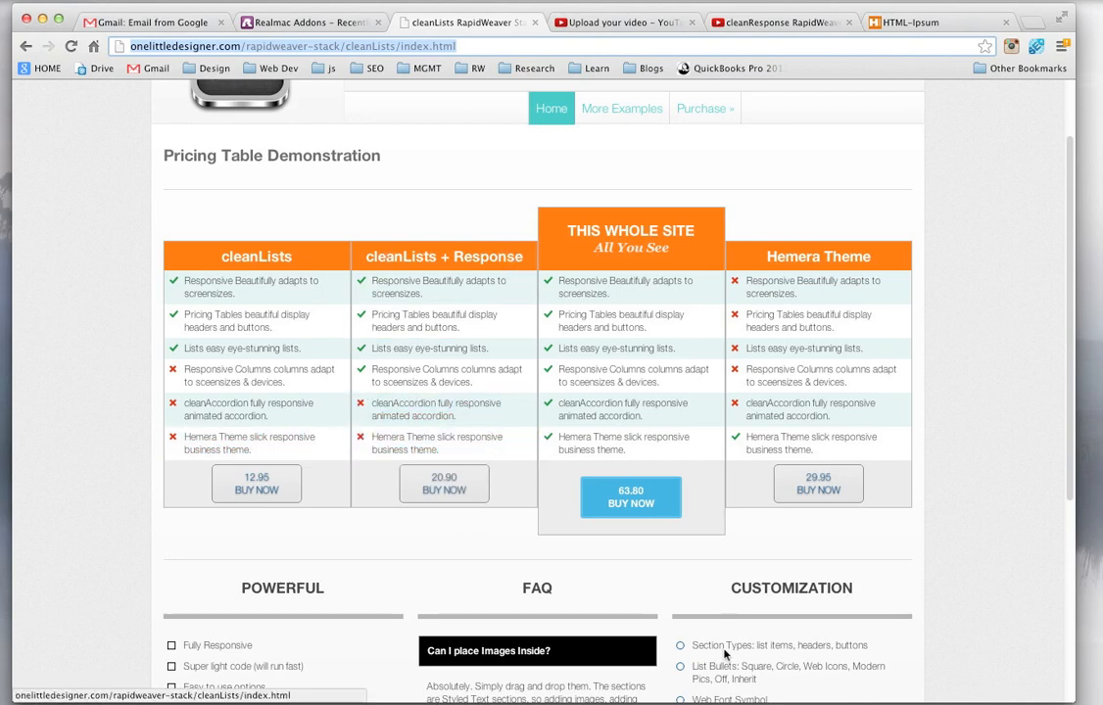
{"action": "key", "text": "super+Tab"}
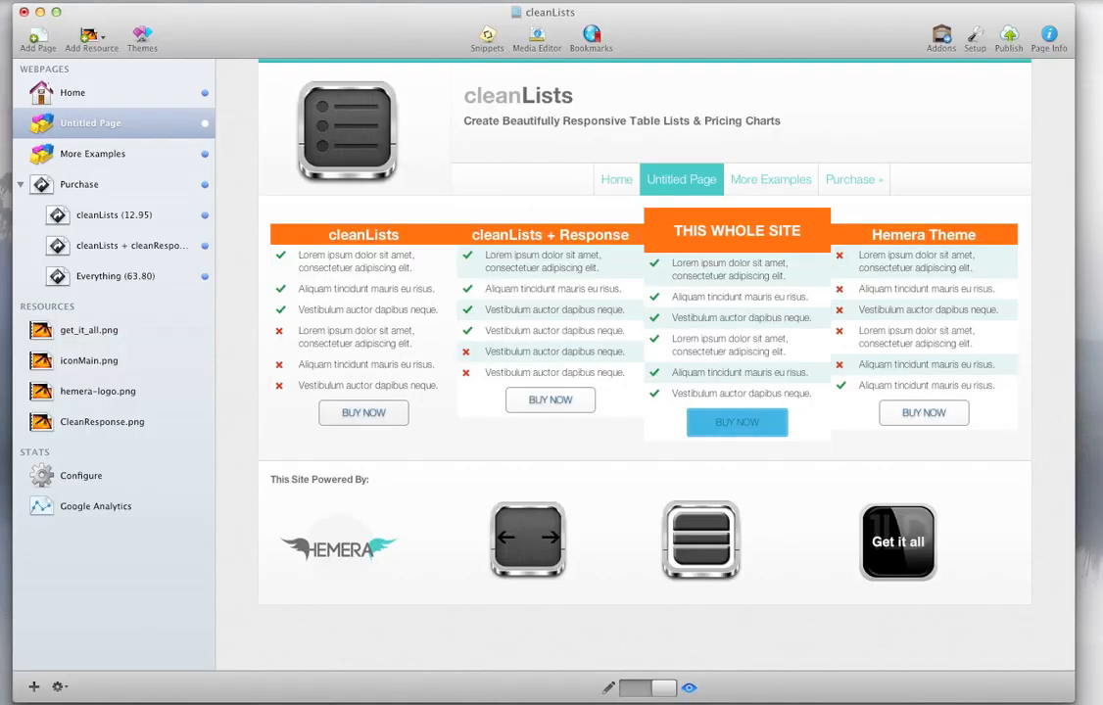
{"action": "left_click", "coordinate": [632, 688]}
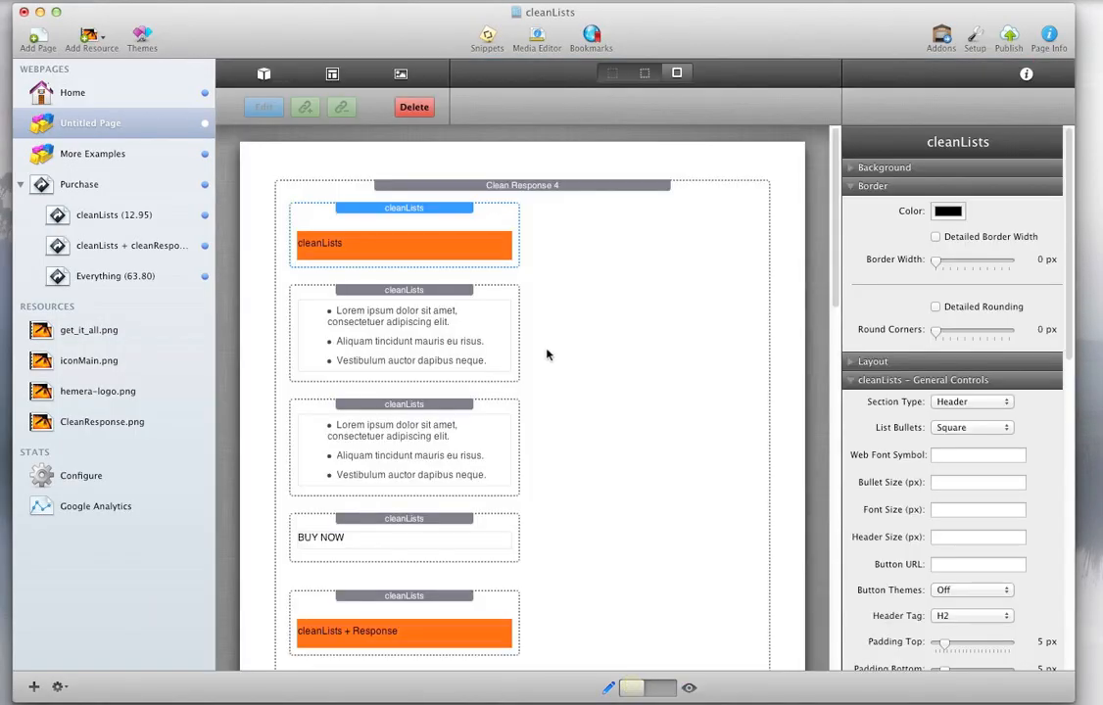
{"action": "left_click", "coordinate": [935, 237]}
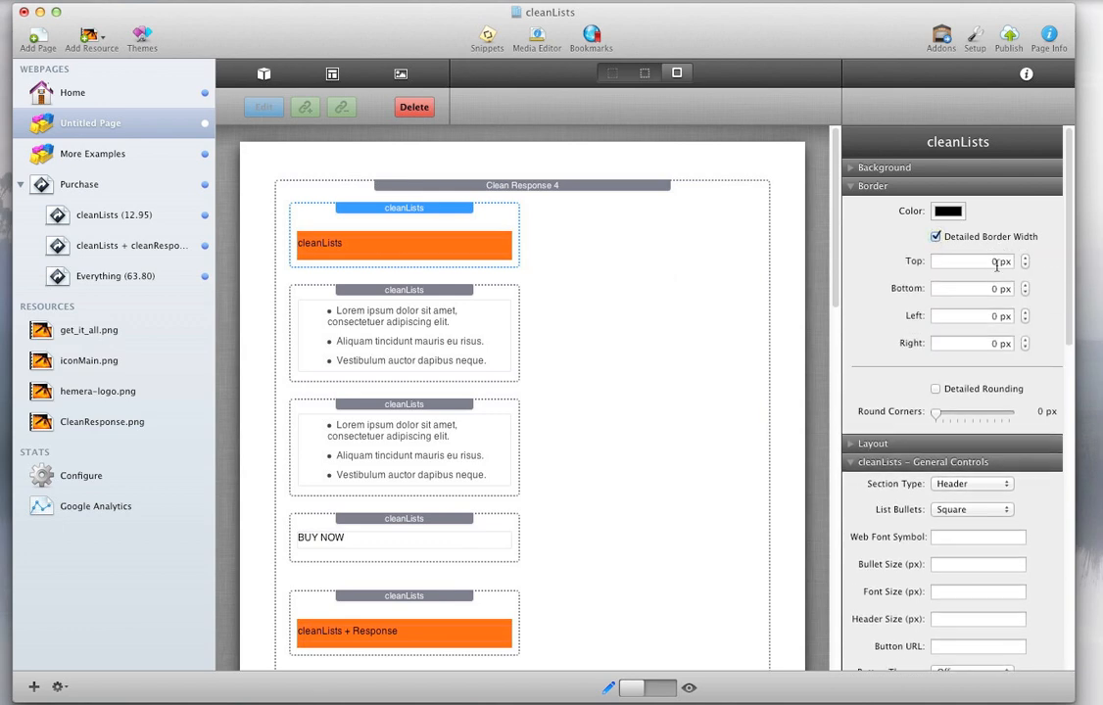
{"action": "left_click", "coordinate": [995, 262]}
{"action": "type", "text": "1"}
{"action": "left_click", "coordinate": [997, 288]}
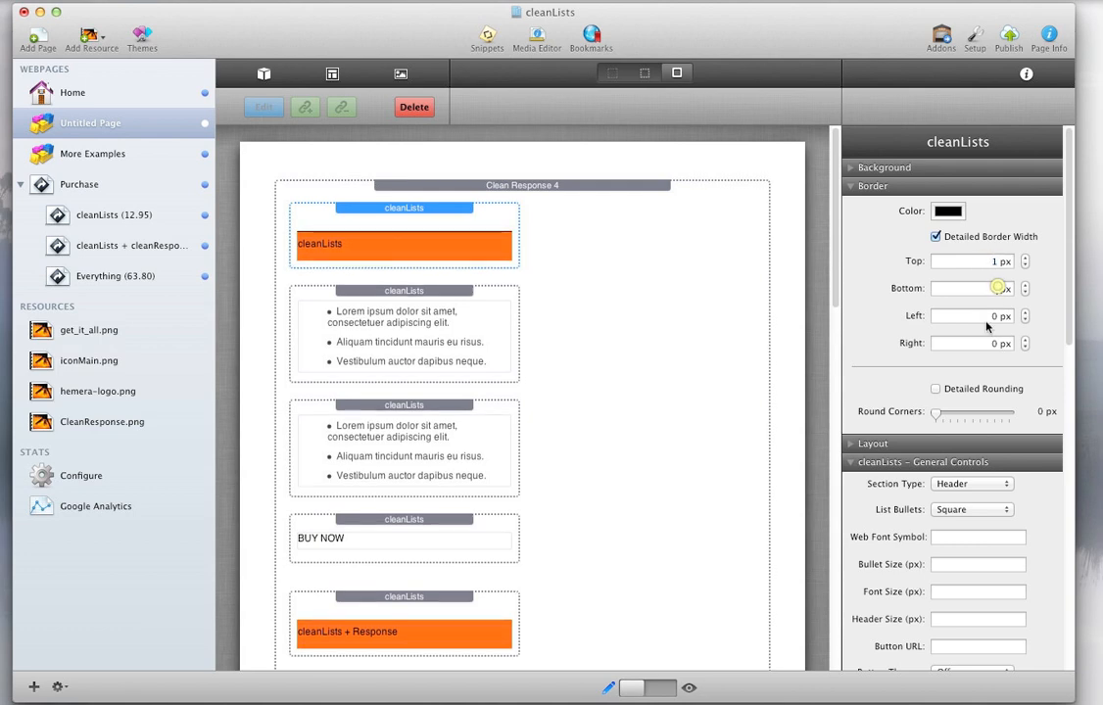
{"action": "type", "text": "1"}
{"action": "left_click", "coordinate": [1024, 339]}
- Set the border colour of the first column's header stack to light grey and preview the result
{"action": "left_click", "coordinate": [946, 211]}
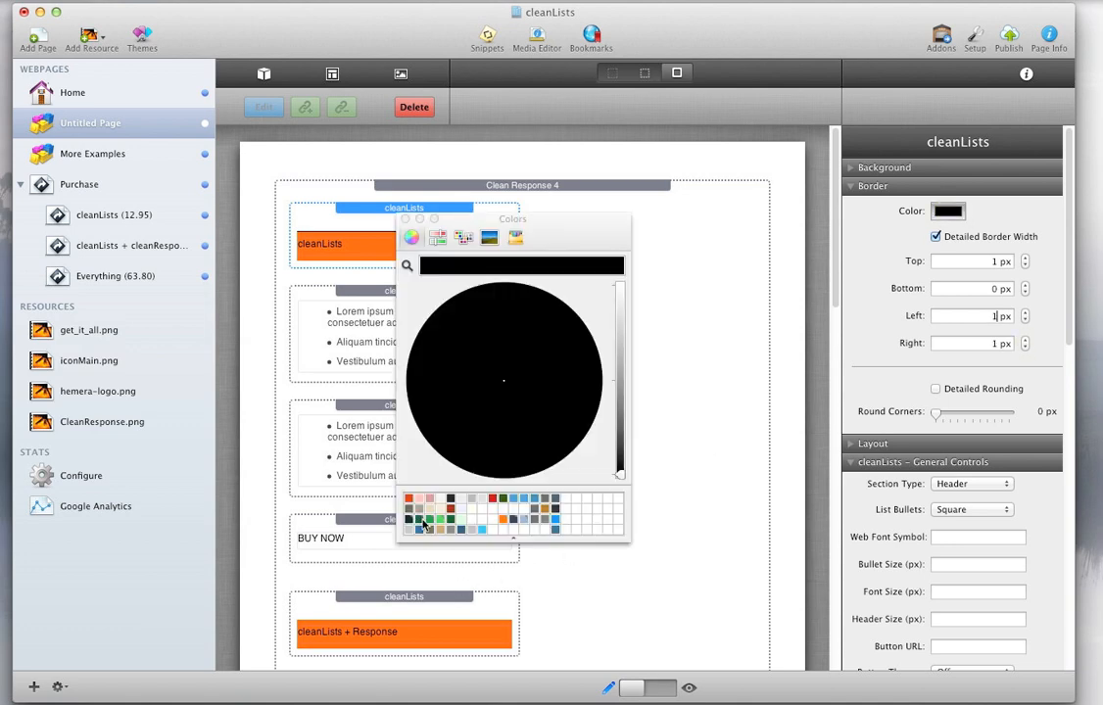
{"action": "left_click", "coordinate": [463, 501]}
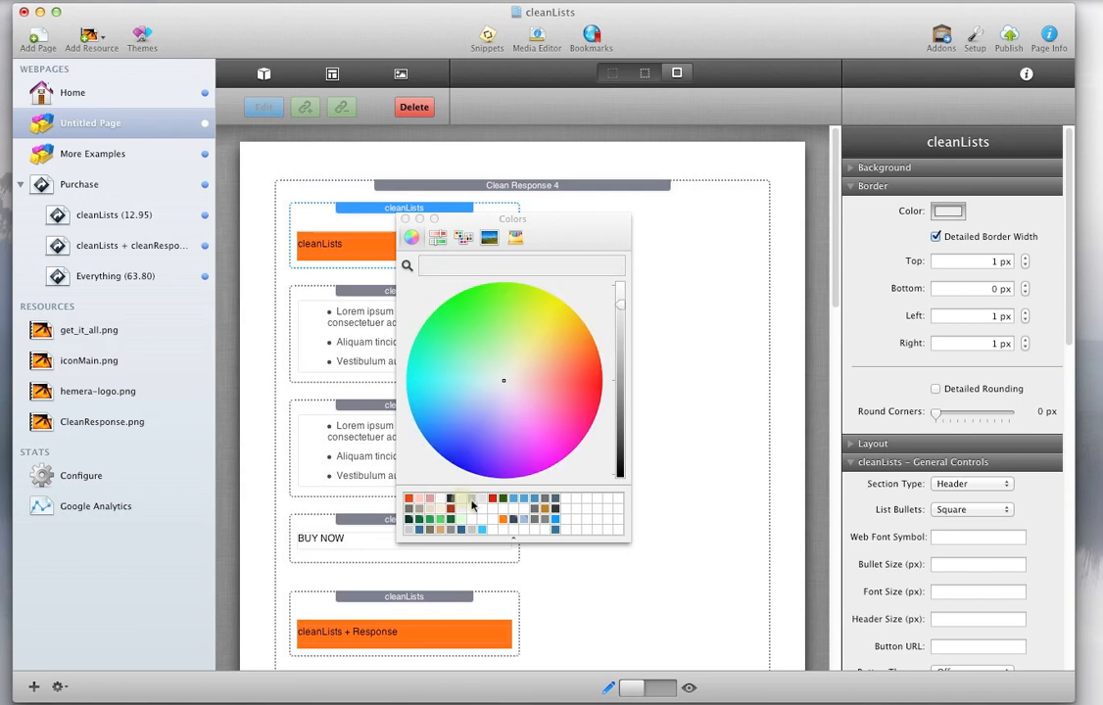
{"action": "left_click", "coordinate": [406, 219]}
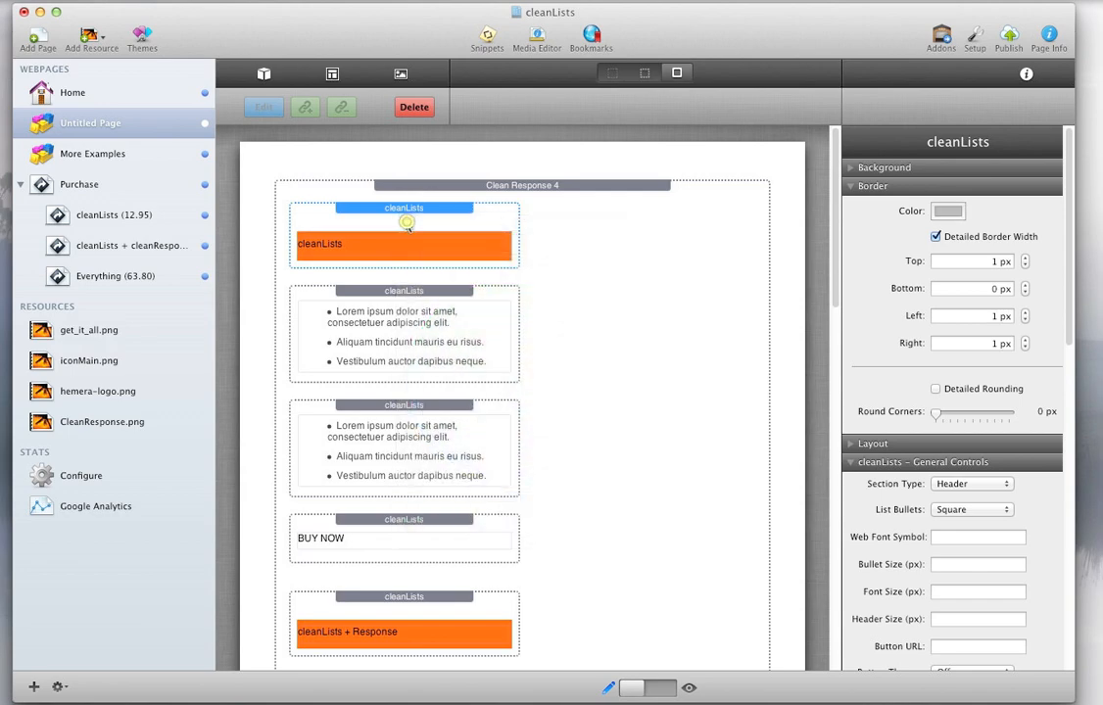
{"action": "left_click", "coordinate": [654, 689]}
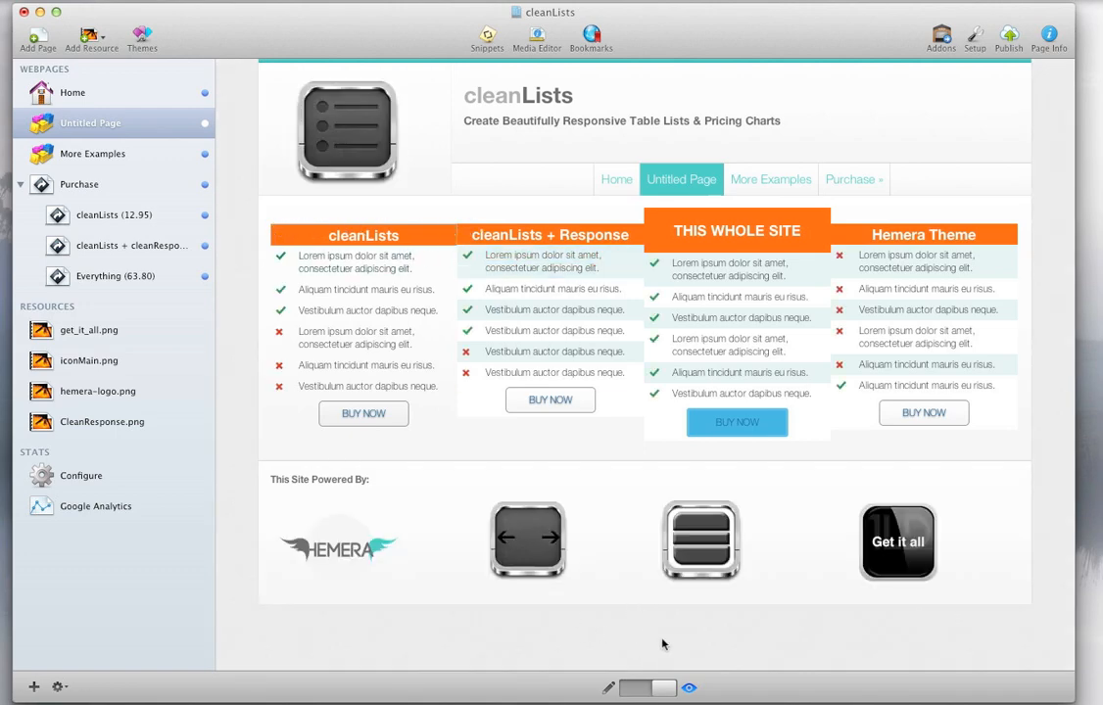
{"action": "left_click", "coordinate": [635, 694]}
- Give the first column's check-bullet list detailed 1 px left and right borders in light grey
{"action": "left_click", "coordinate": [511, 293]}
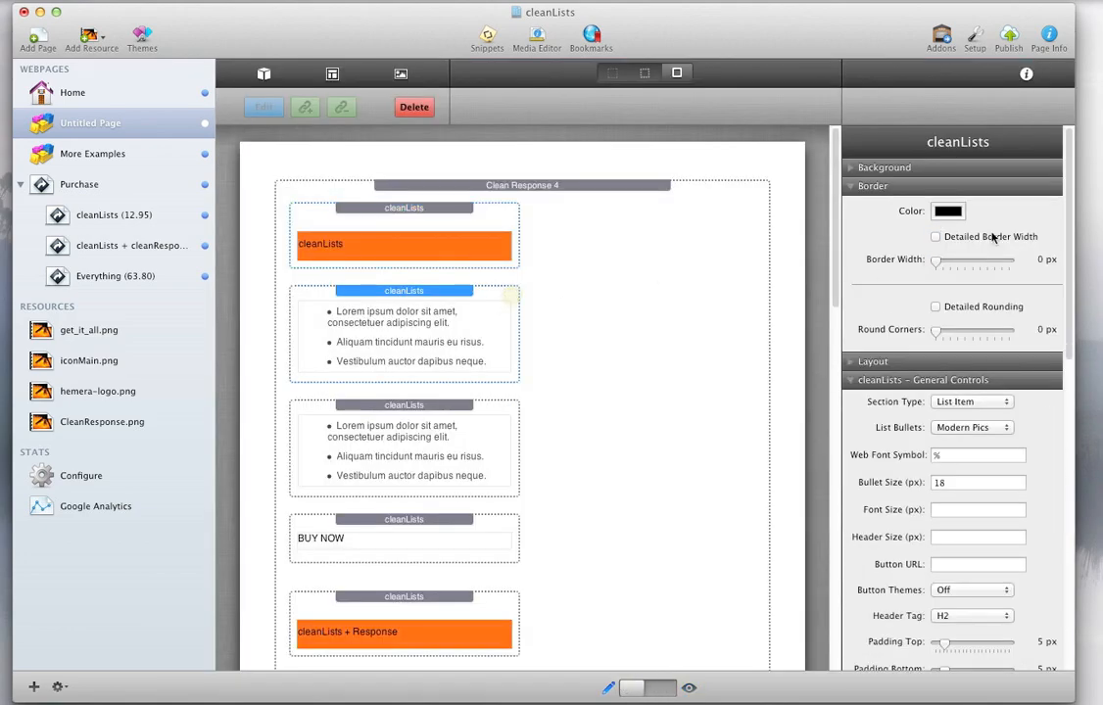
{"action": "left_click", "coordinate": [935, 237]}
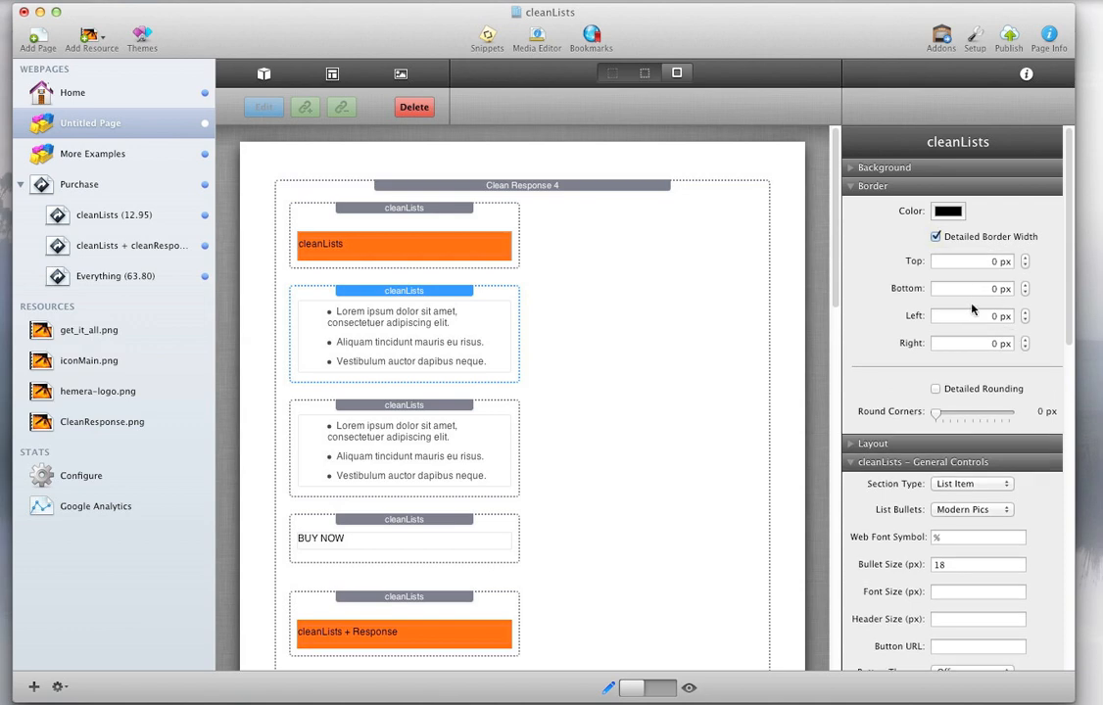
{"action": "left_click", "coordinate": [1025, 314]}
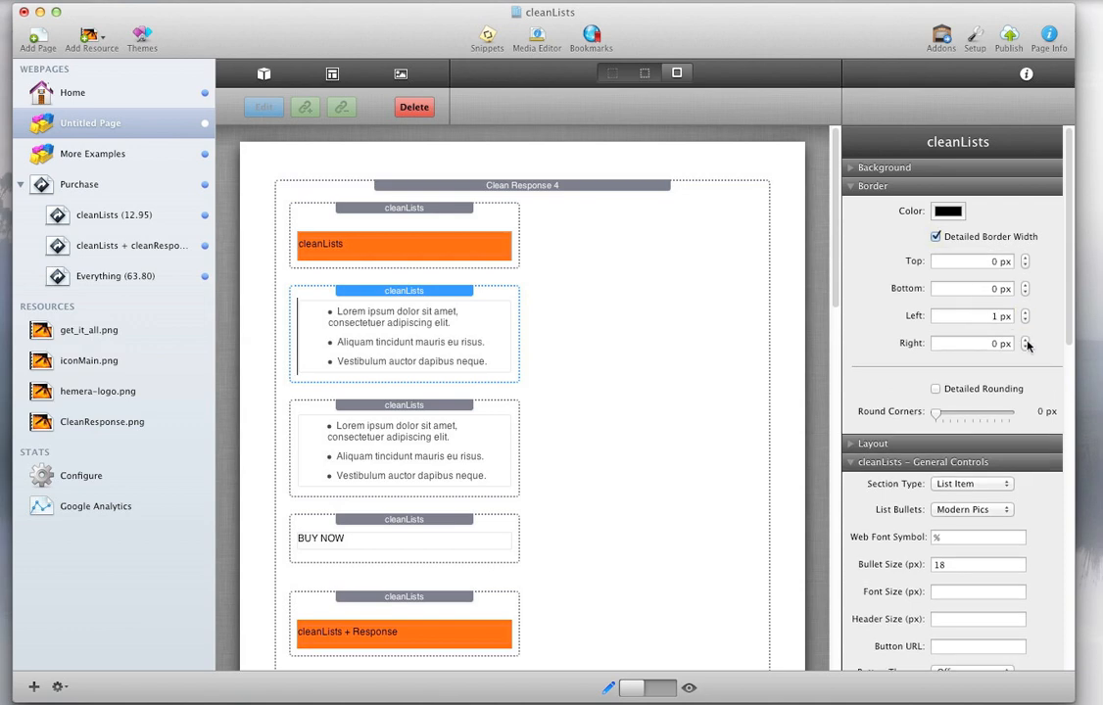
{"action": "left_click", "coordinate": [1025, 340]}
{"action": "left_click", "coordinate": [947, 210]}
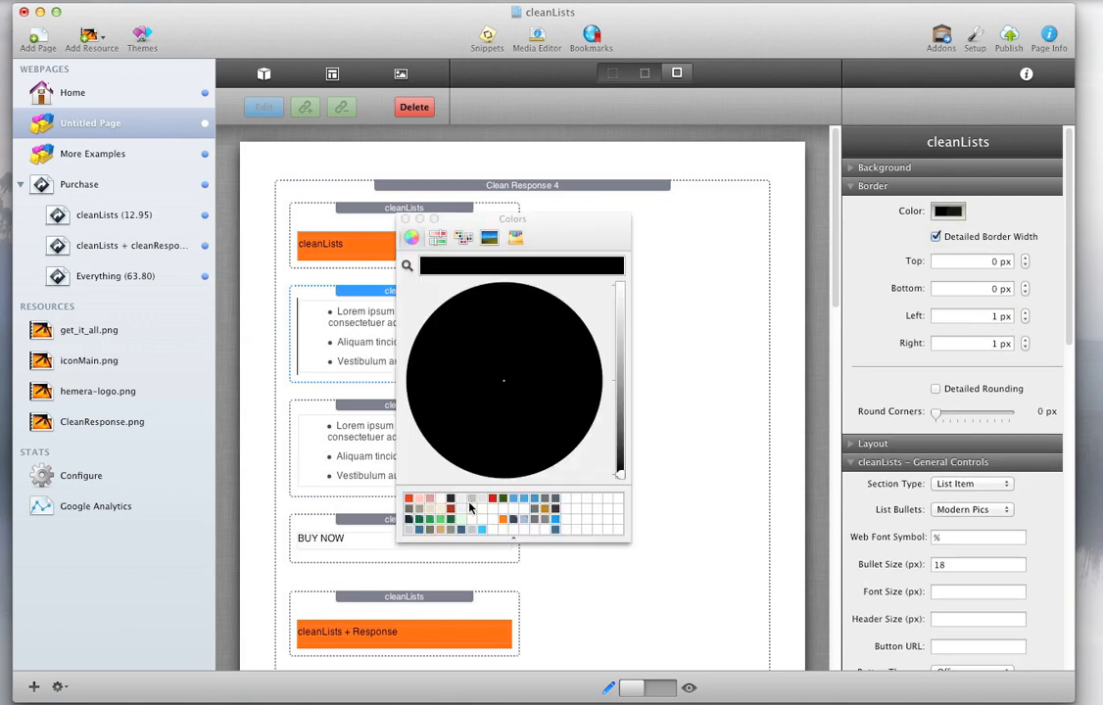
{"action": "left_click", "coordinate": [473, 500]}
{"action": "left_click", "coordinate": [405, 218]}
- Give the first column's cross-bullet list detailed 1 px left and right borders in light grey
{"action": "left_click", "coordinate": [492, 410]}
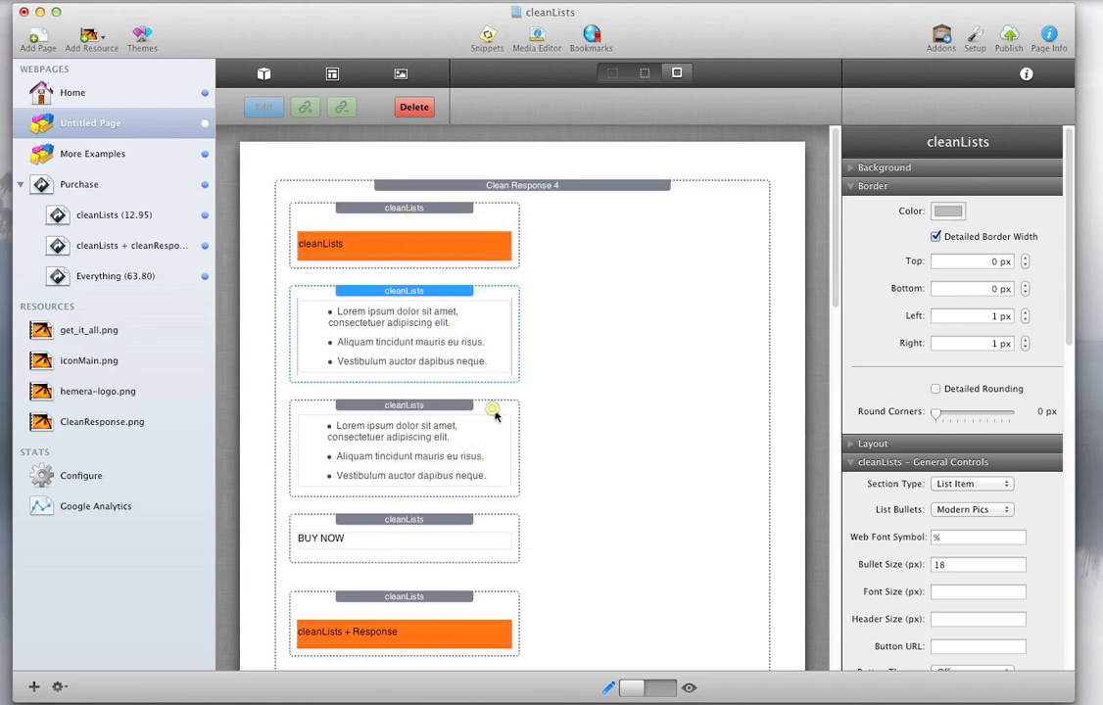
{"action": "left_click", "coordinate": [936, 239]}
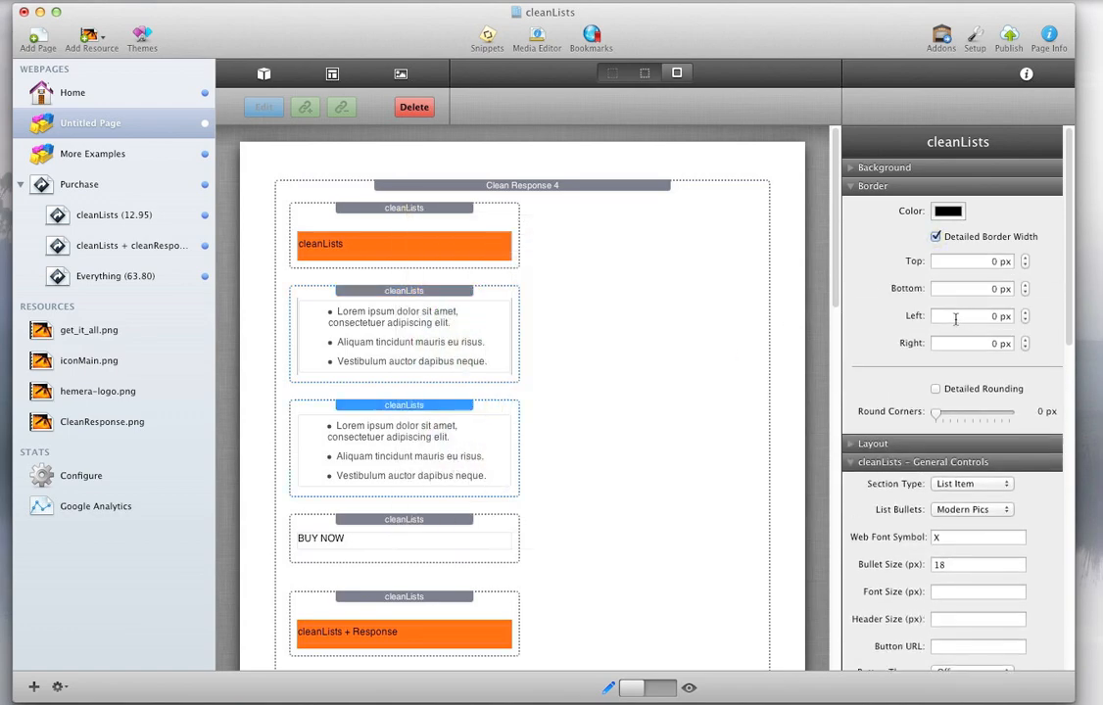
{"action": "left_click", "coordinate": [1025, 314]}
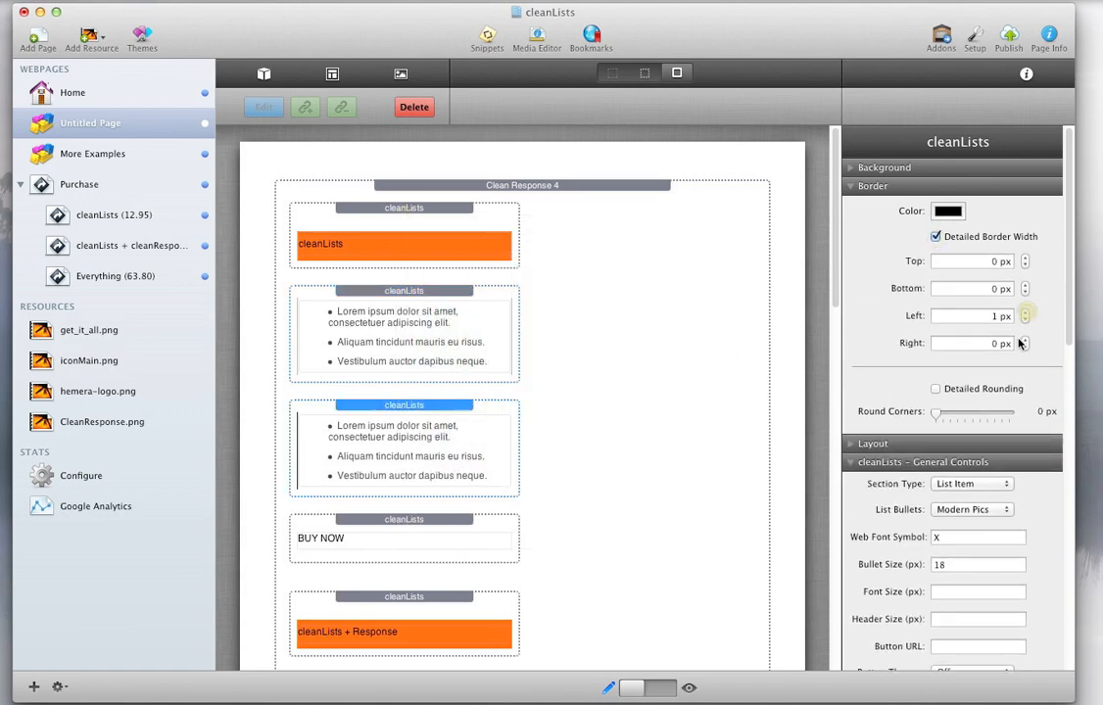
{"action": "left_click", "coordinate": [1025, 340]}
{"action": "left_click", "coordinate": [948, 211]}
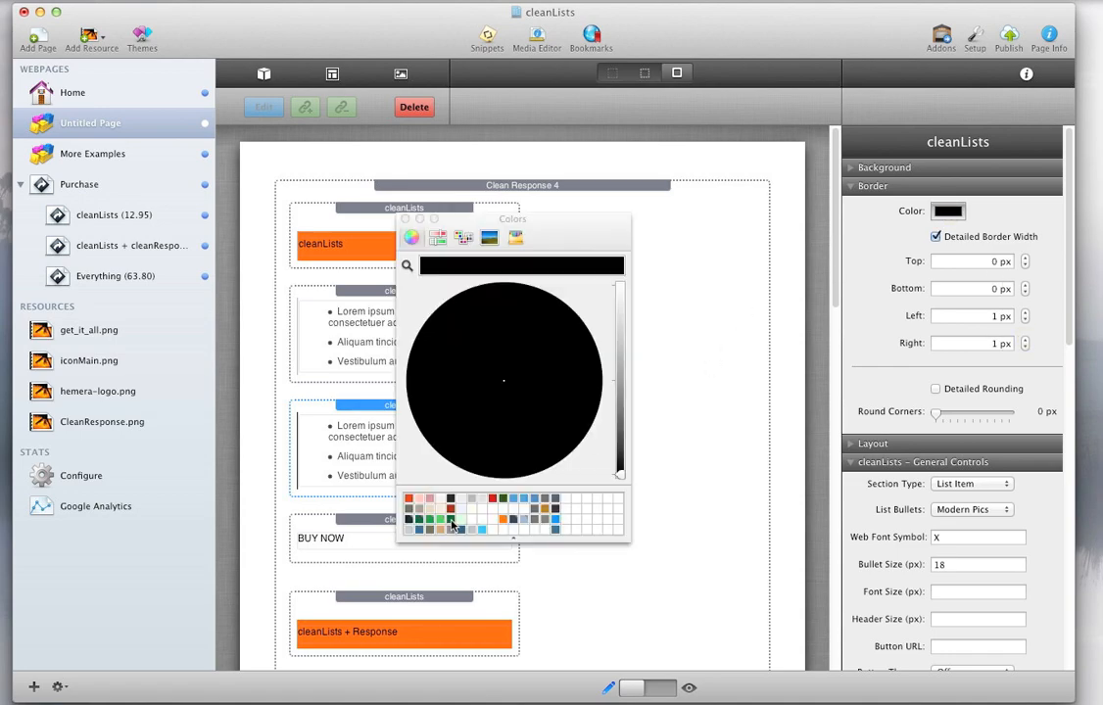
{"action": "left_click", "coordinate": [472, 501]}
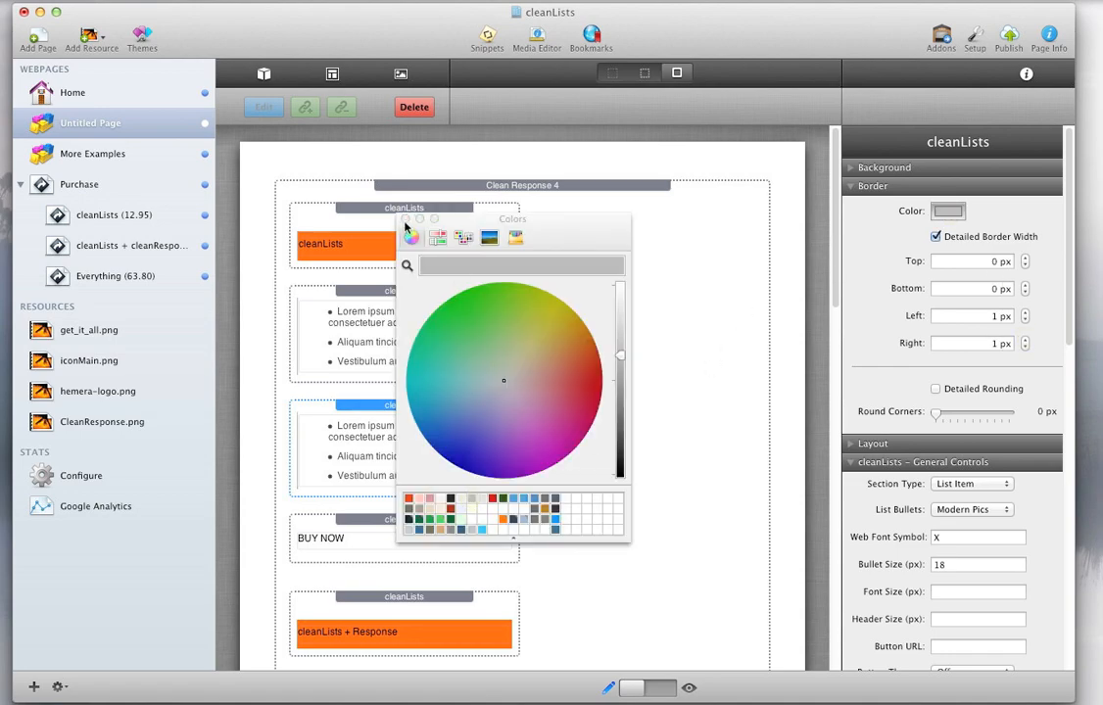
{"action": "left_click", "coordinate": [406, 220]}
- Give the first column's BUY NOW stack light grey 1 px bottom, left and right borders and preview the bordered column
{"action": "left_click", "coordinate": [504, 541]}
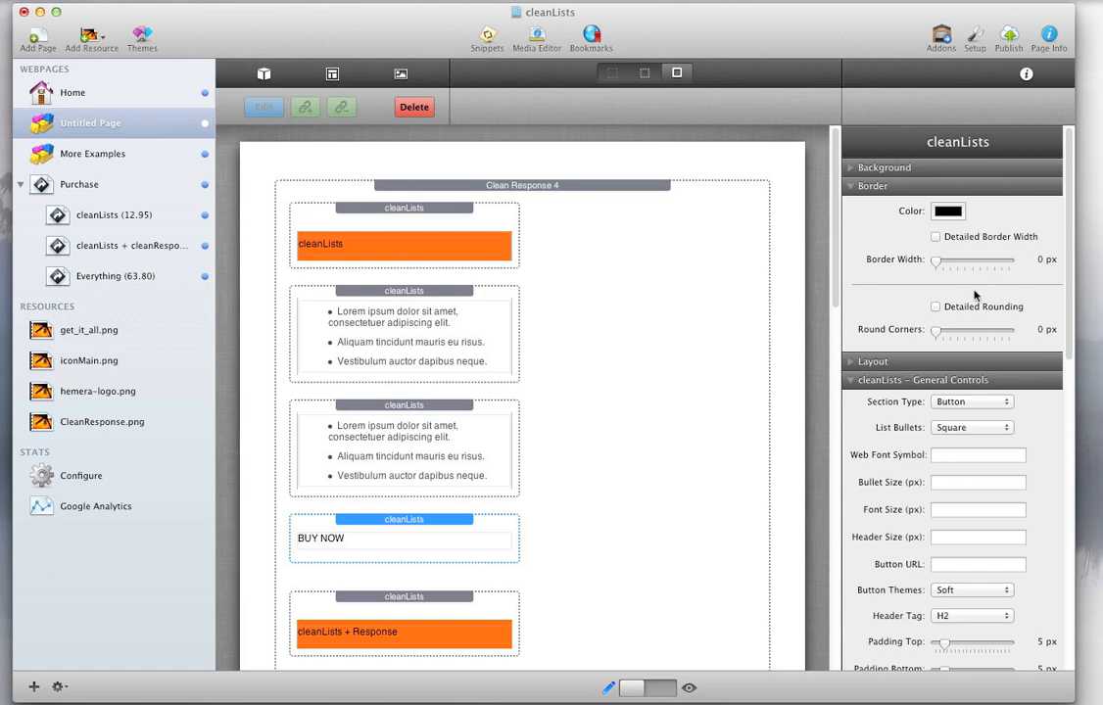
{"action": "left_click", "coordinate": [936, 238]}
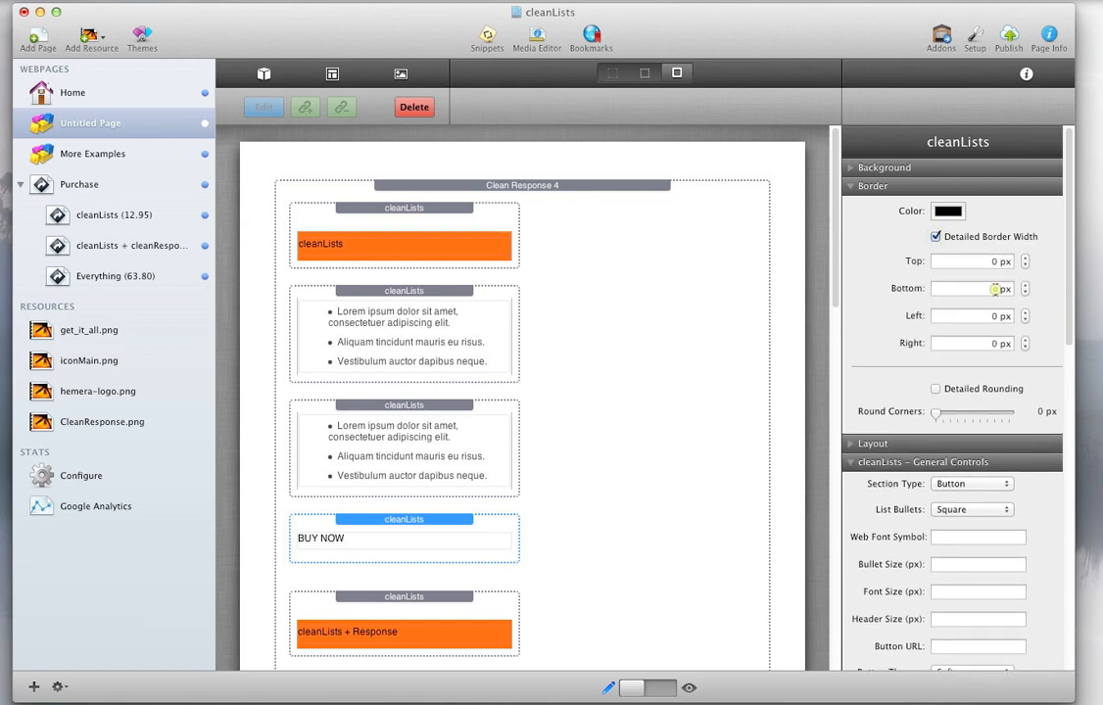
{"action": "left_click", "coordinate": [1025, 284]}
{"action": "left_click", "coordinate": [1024, 311]}
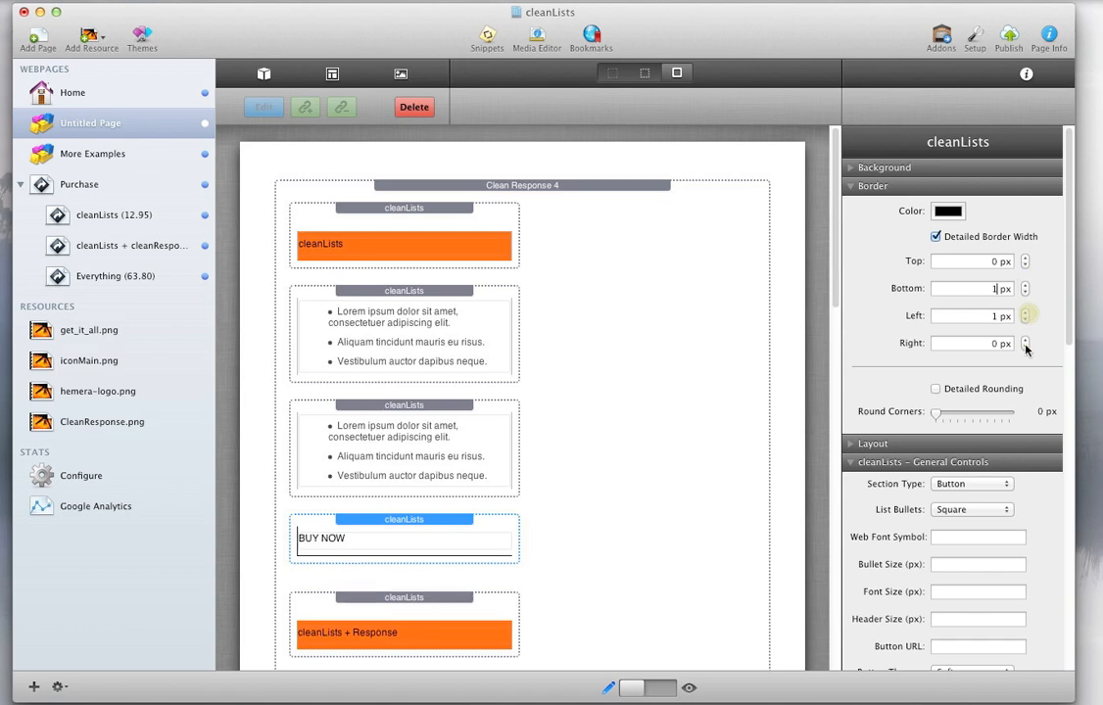
{"action": "left_click", "coordinate": [1025, 339]}
{"action": "left_click", "coordinate": [947, 211]}
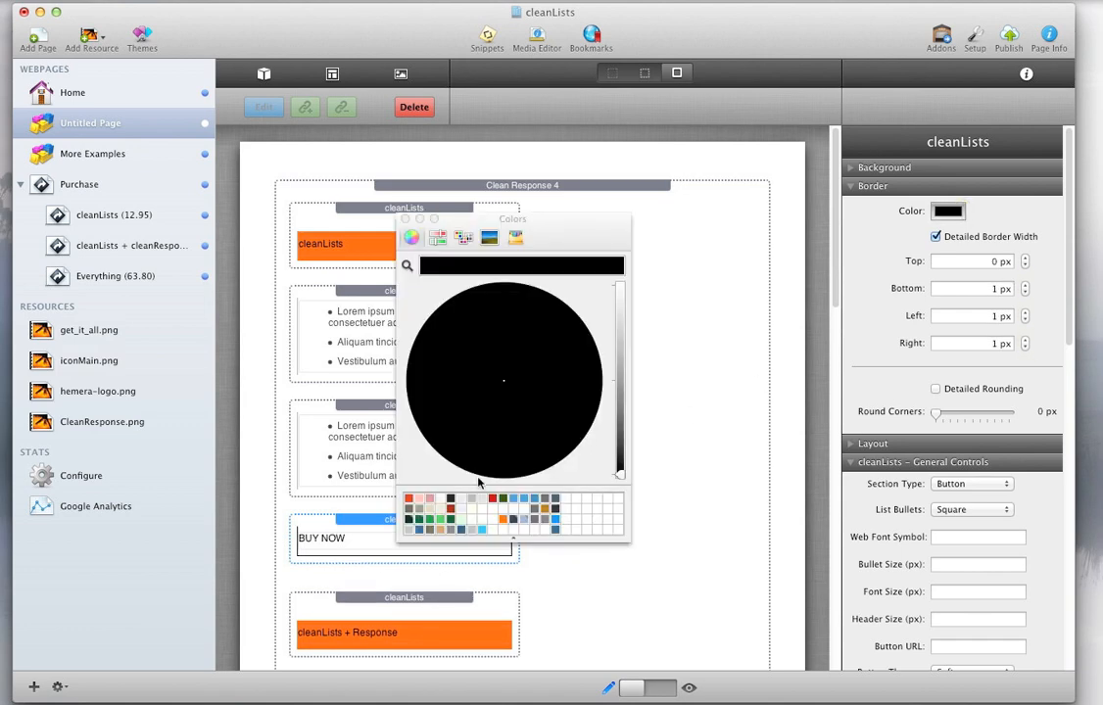
{"action": "left_click", "coordinate": [472, 499]}
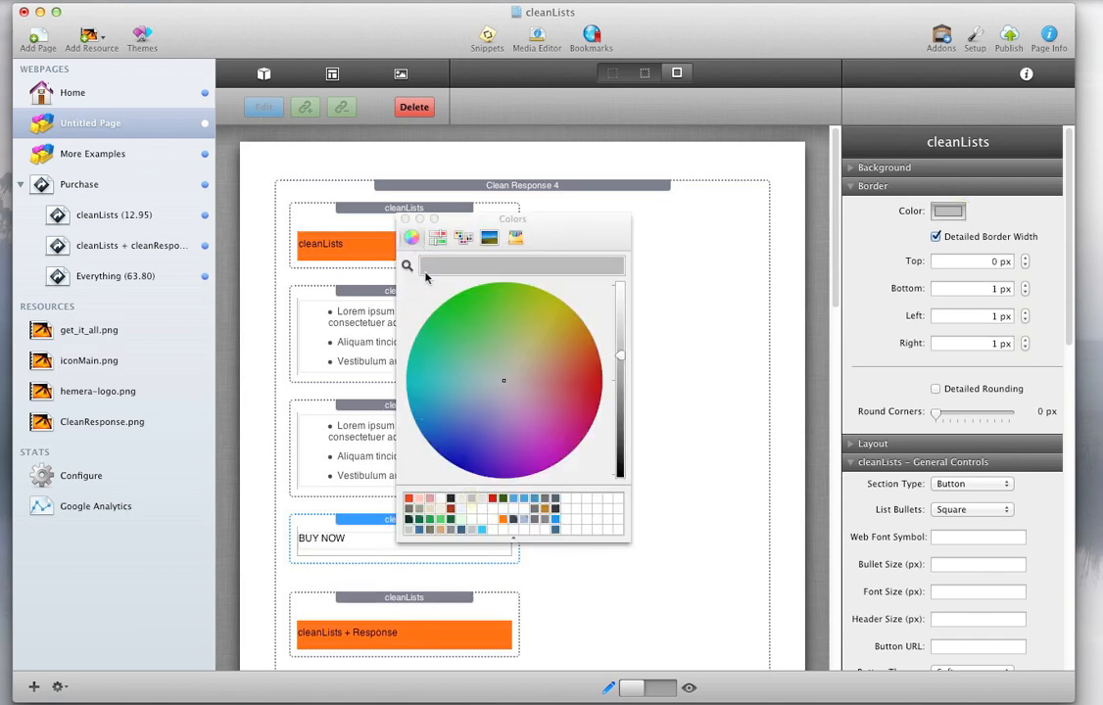
{"action": "left_click", "coordinate": [405, 219]}
{"action": "left_click", "coordinate": [662, 687]}
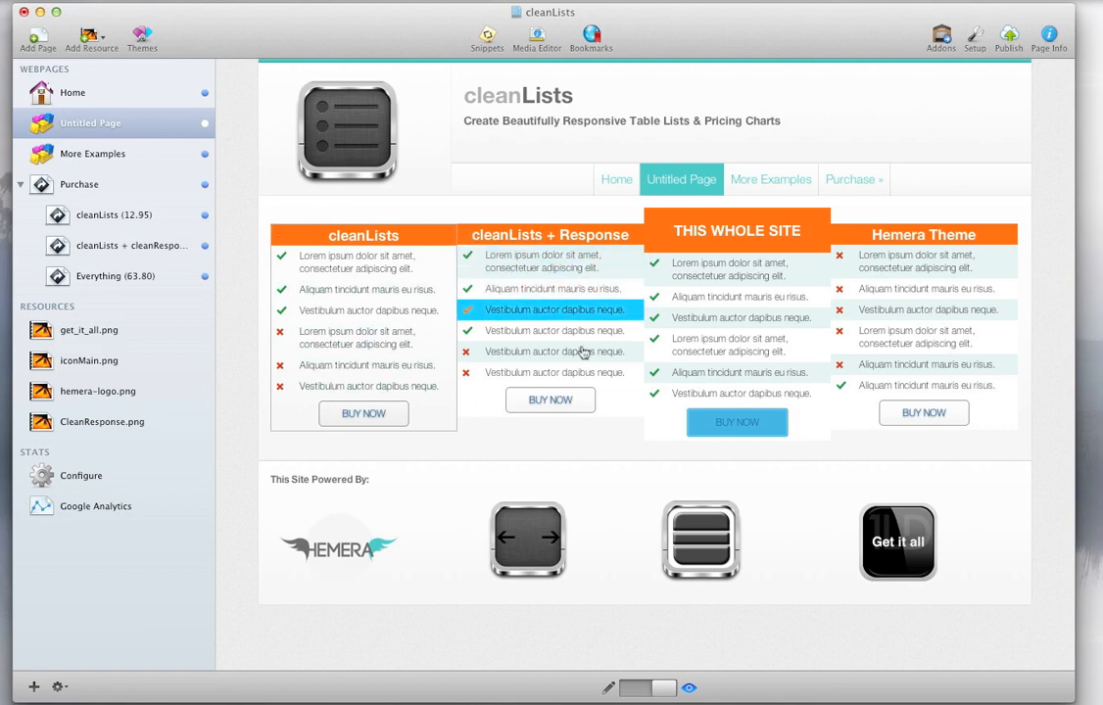
{"action": "left_click", "coordinate": [632, 687]}
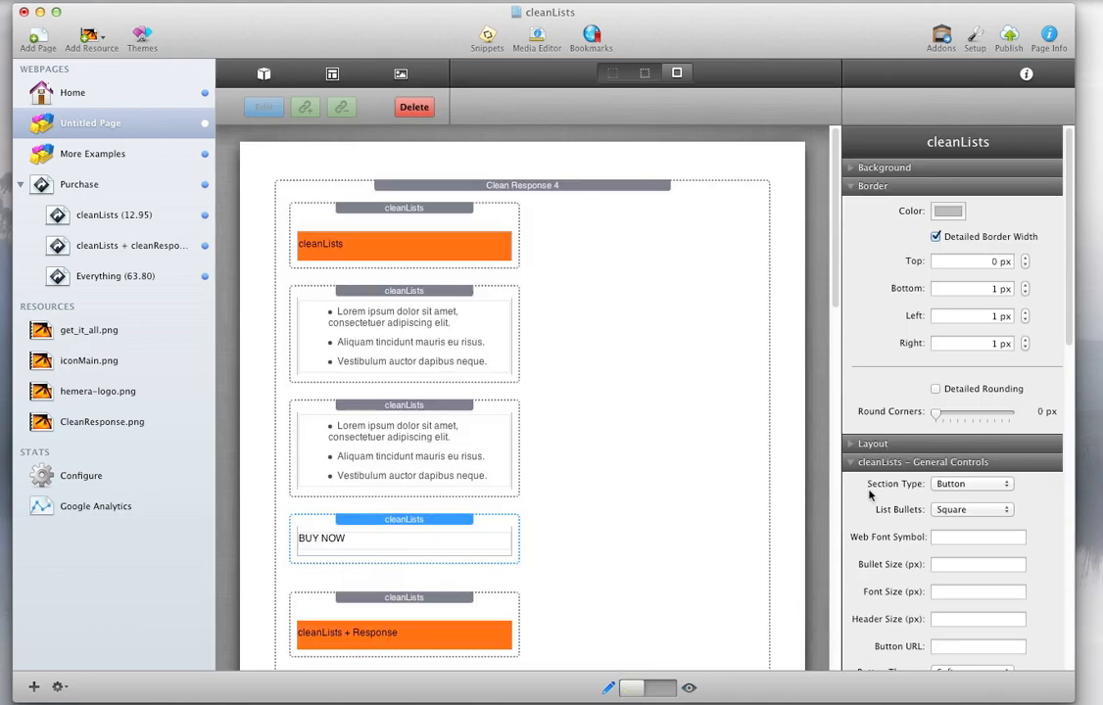
- Examine the font size, header size and header tag options and the editable text of the first column's BUY NOW stack
{"action": "scroll", "coordinate": [682, 424], "scroll_direction": "down", "scroll_amount": 5}
{"action": "scroll", "coordinate": [938, 500], "scroll_direction": "down", "scroll_amount": 3}
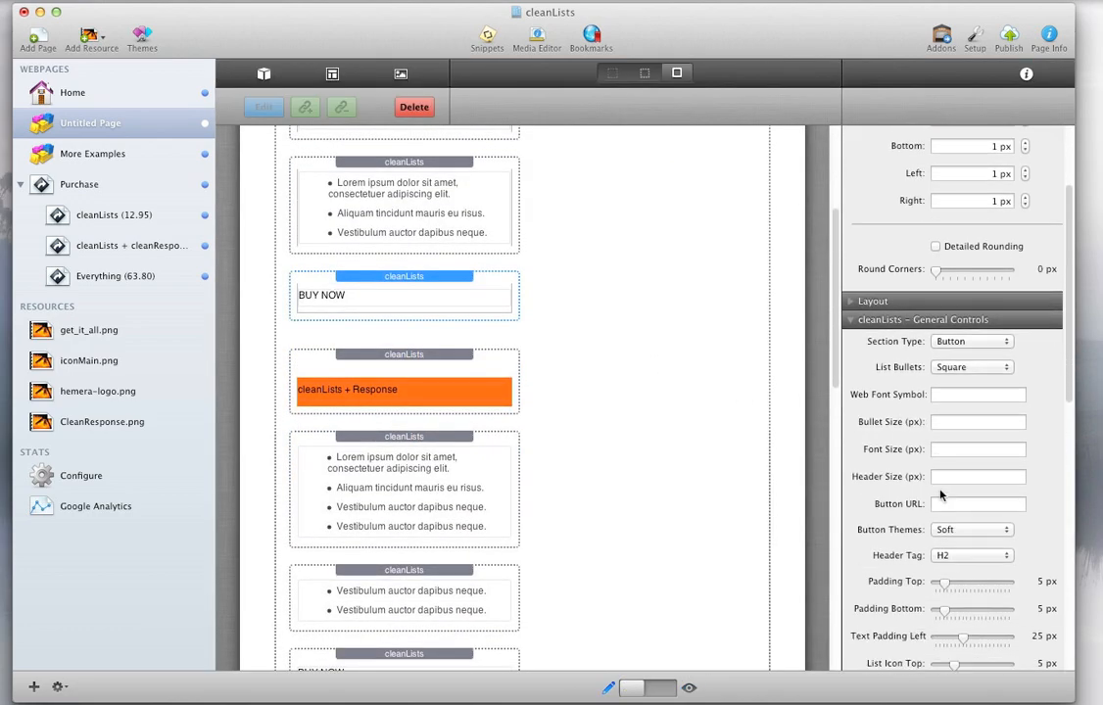
{"action": "left_click", "coordinate": [956, 449]}
{"action": "left_click", "coordinate": [950, 477]}
{"action": "left_click", "coordinate": [972, 555]}
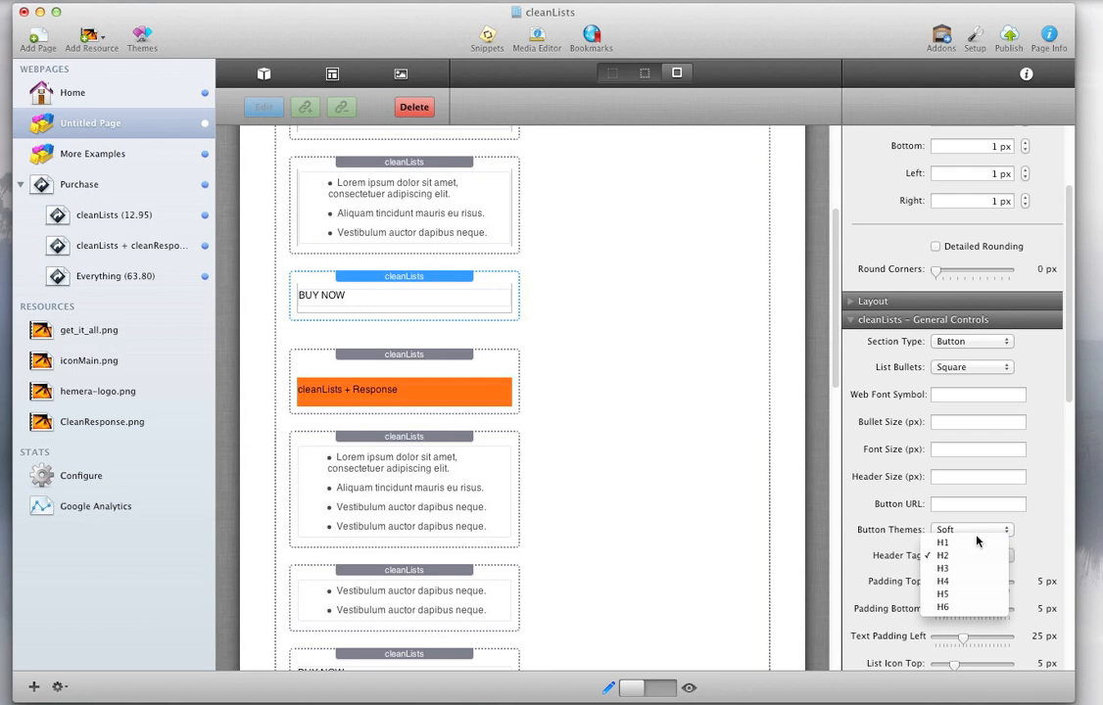
{"action": "left_click", "coordinate": [1026, 551]}
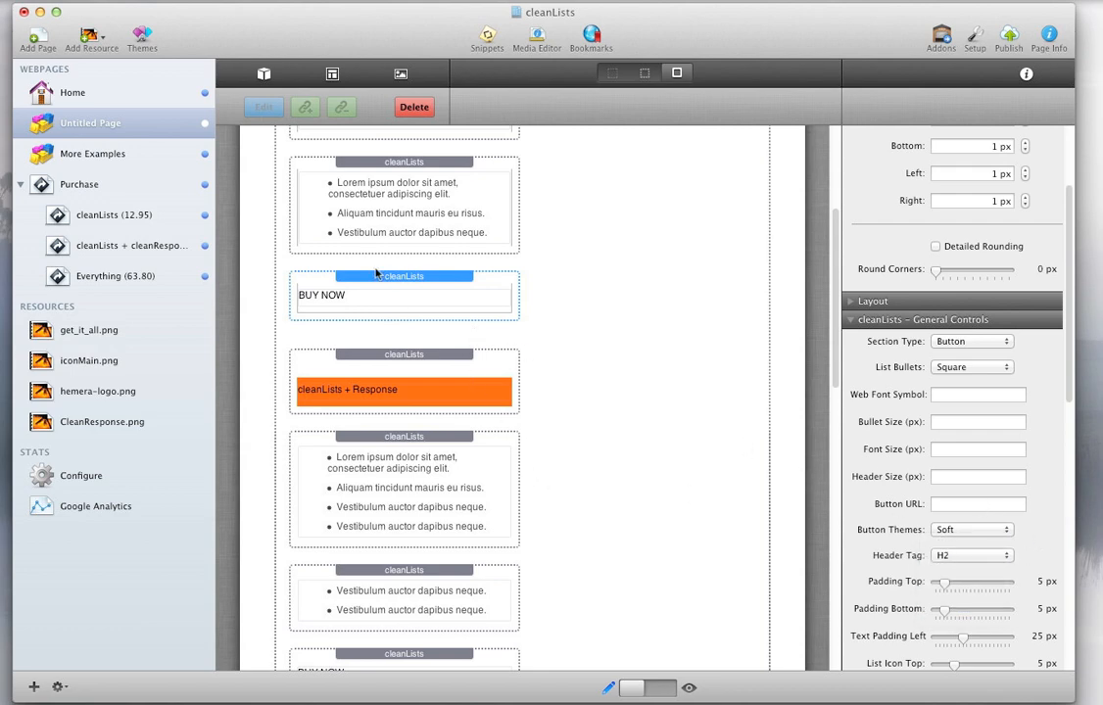
{"action": "double_click", "coordinate": [303, 293]}
{"action": "left_click_drag", "start_coordinate": [351, 297], "coordinate": [290, 295]}
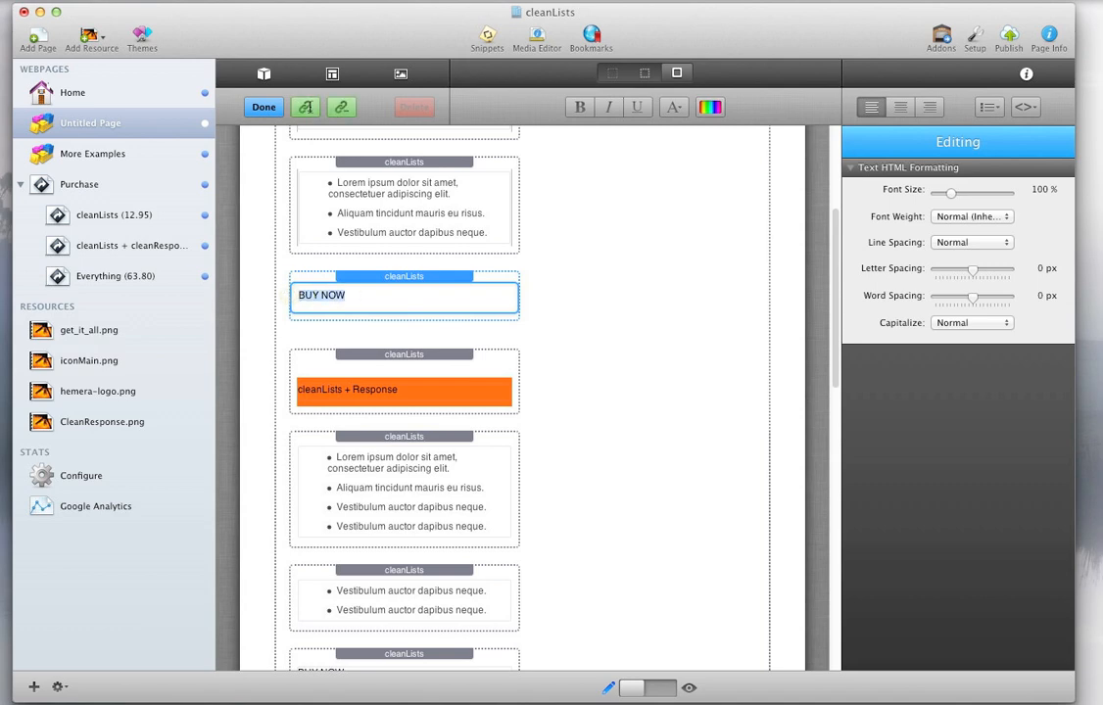
{"action": "left_click", "coordinate": [547, 271]}
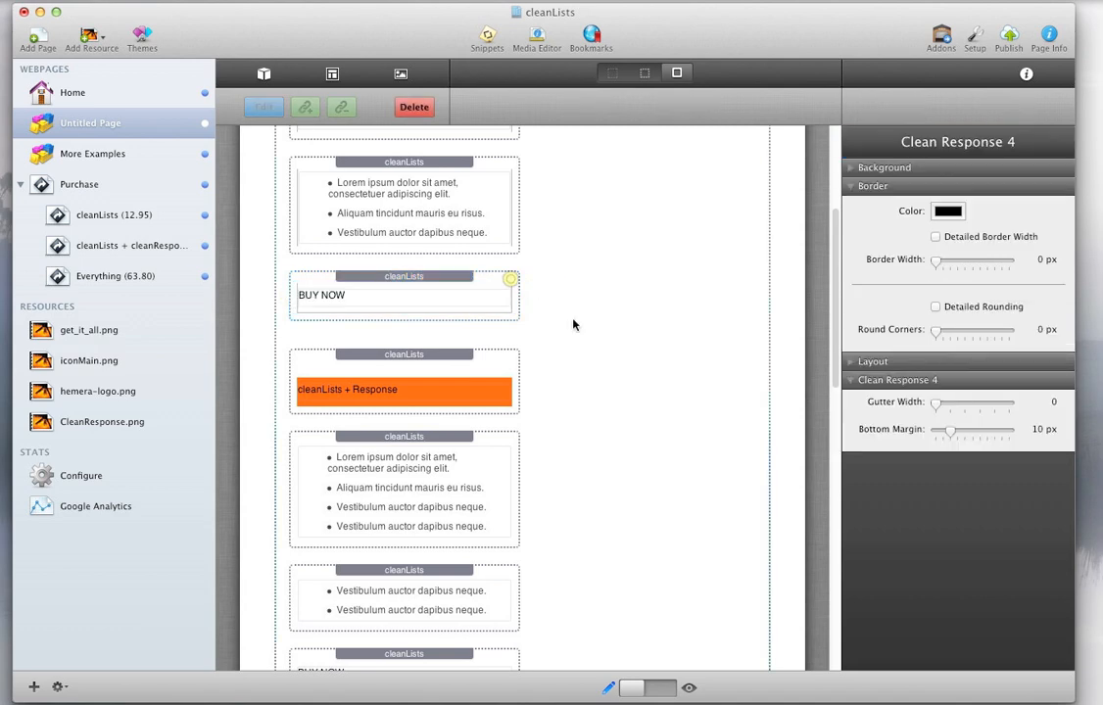
- Examine the Button URL, padding and alignment settings of the first column's BUY NOW stack and preview the pricing table
{"action": "scroll", "coordinate": [914, 509], "scroll_direction": "down", "scroll_amount": 2}
{"action": "left_click", "coordinate": [937, 597]}
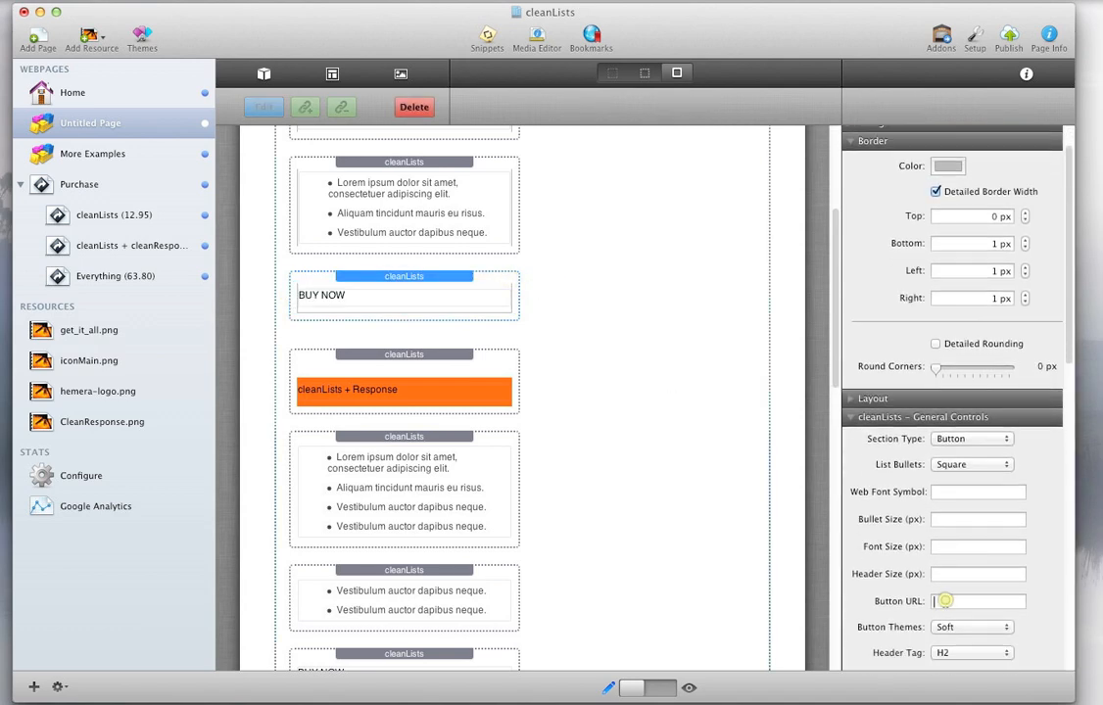
{"action": "scroll", "coordinate": [773, 547], "scroll_direction": "down", "scroll_amount": 2}
{"action": "scroll", "coordinate": [932, 578], "scroll_direction": "down", "scroll_amount": 5}
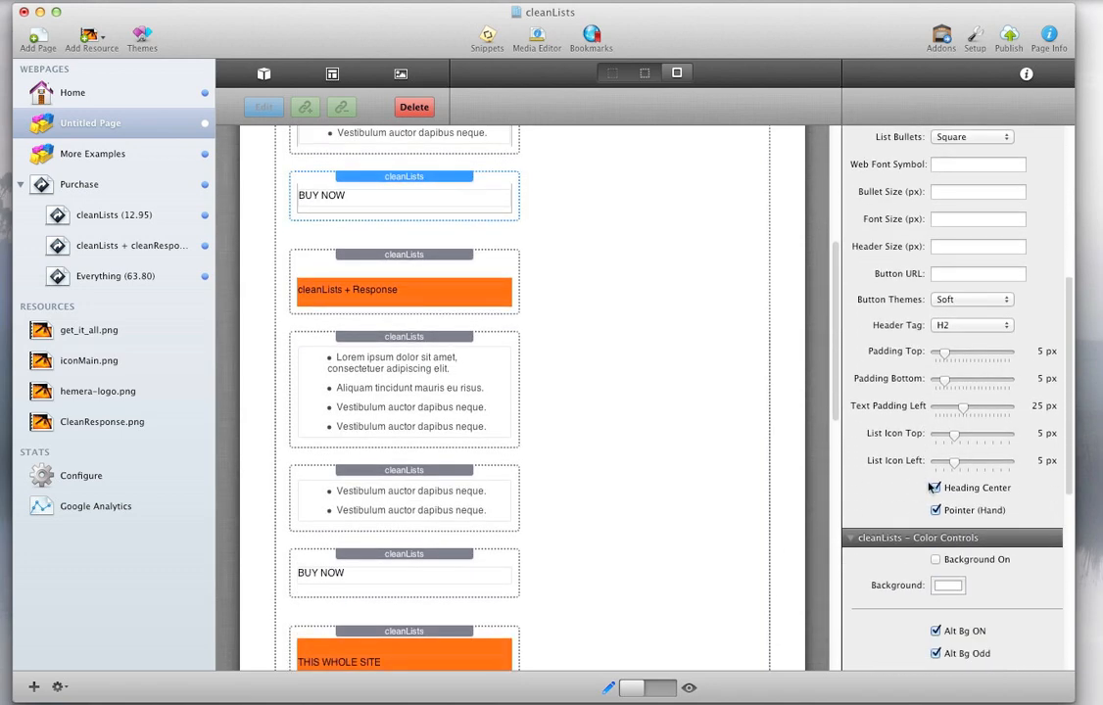
{"action": "scroll", "coordinate": [640, 419], "scroll_direction": "up", "scroll_amount": 2}
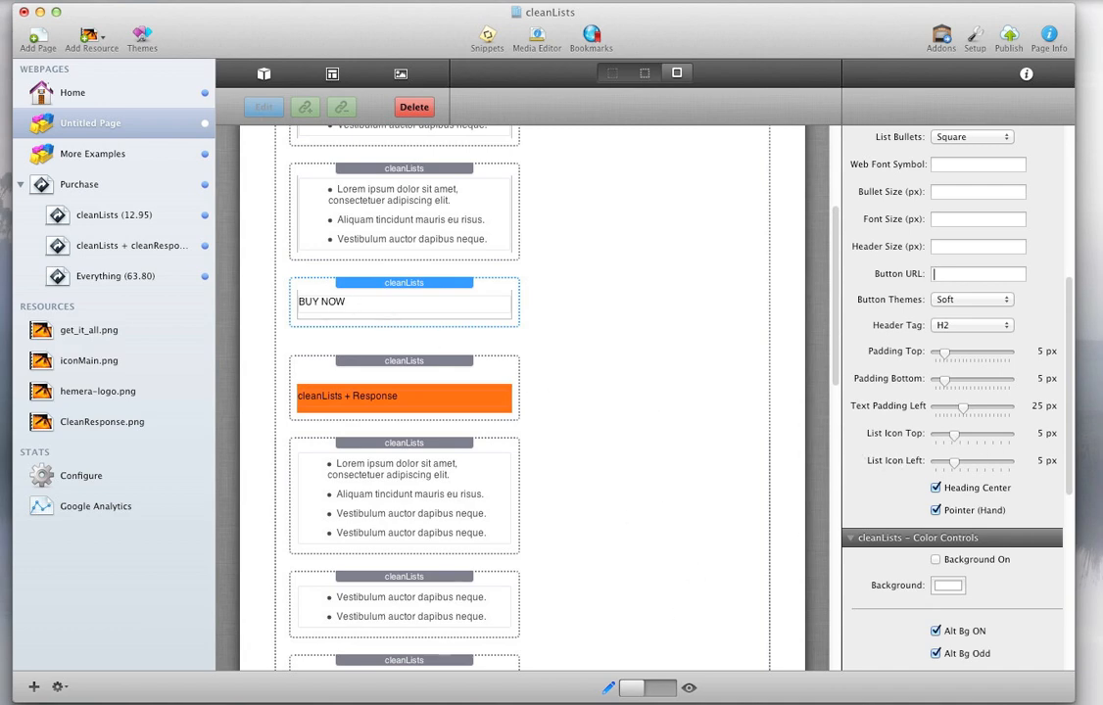
{"action": "left_click", "coordinate": [656, 689]}
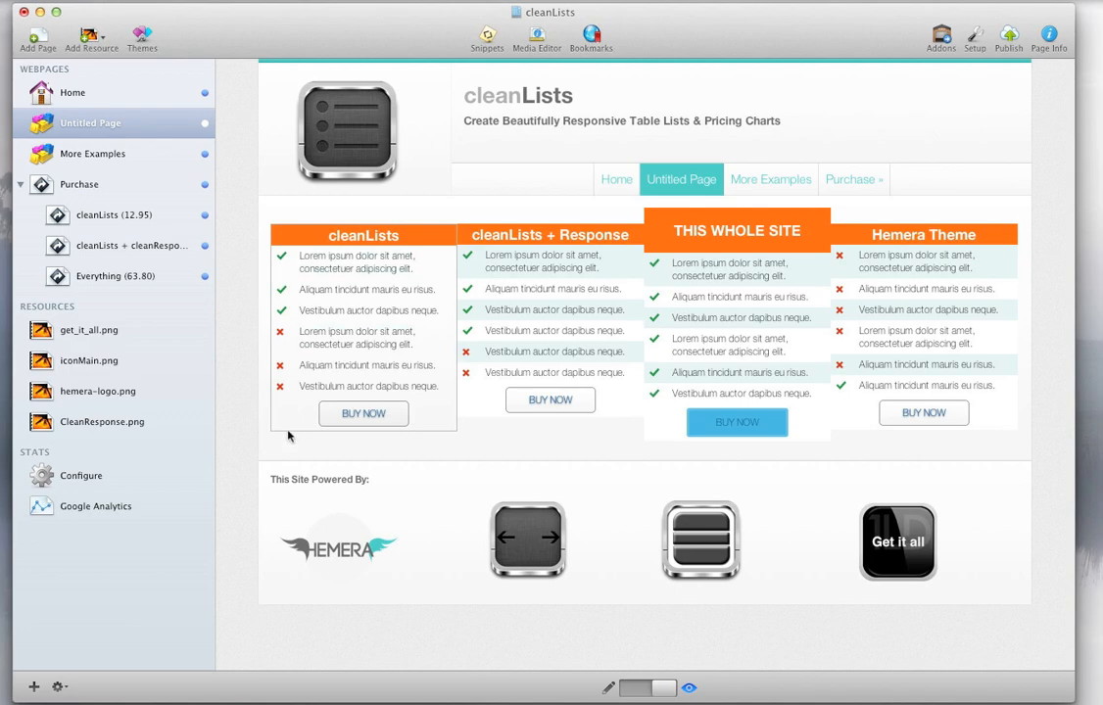
- Turn off the Pointer (Hand) option for the first column's checkmark-bullet list and preview the pricing table
{"action": "left_click", "coordinate": [636, 689]}
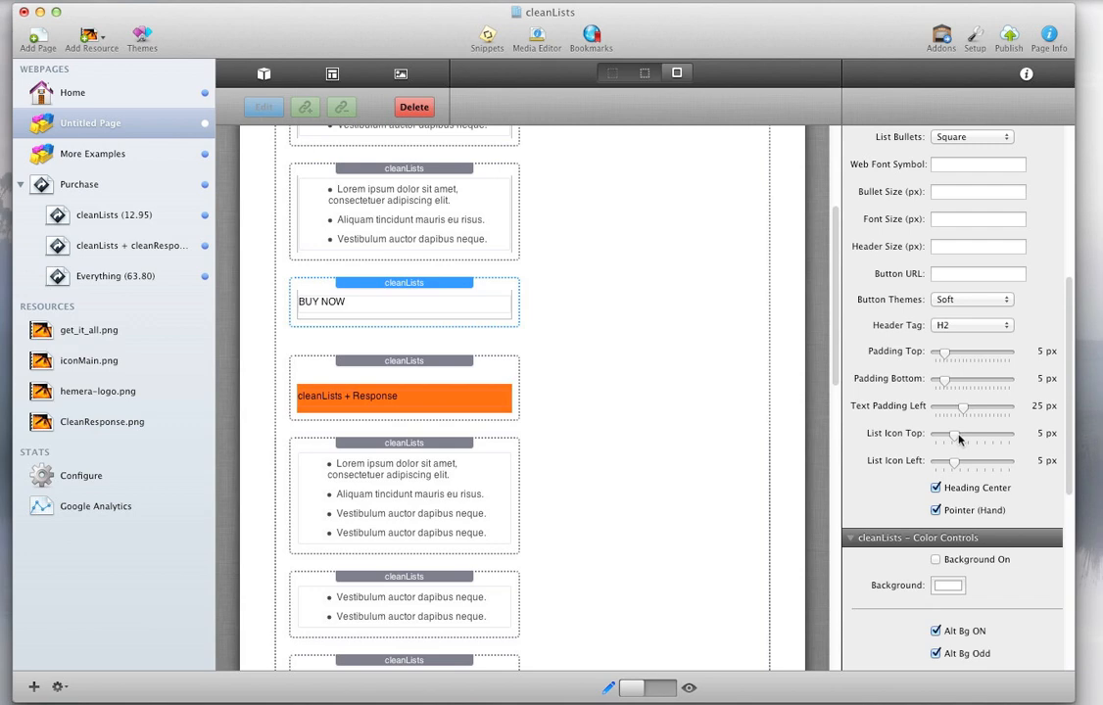
{"action": "scroll", "coordinate": [955, 501], "scroll_direction": "down", "scroll_amount": 1}
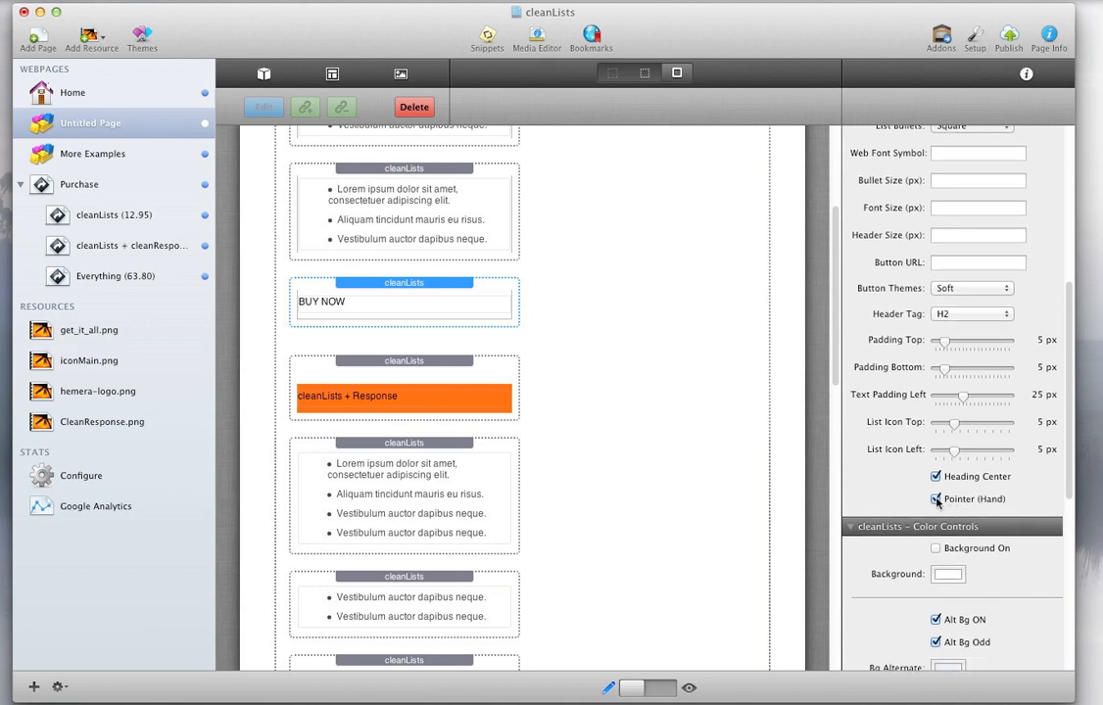
{"action": "scroll", "coordinate": [677, 431], "scroll_direction": "up", "scroll_amount": 5}
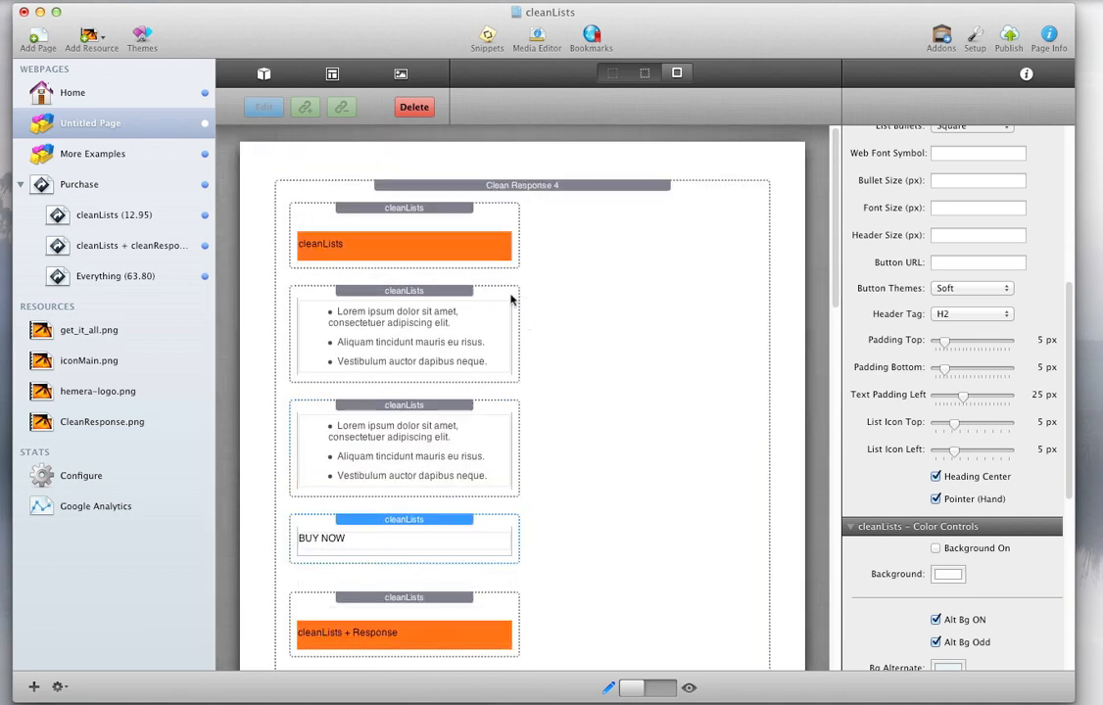
{"action": "left_click", "coordinate": [509, 298]}
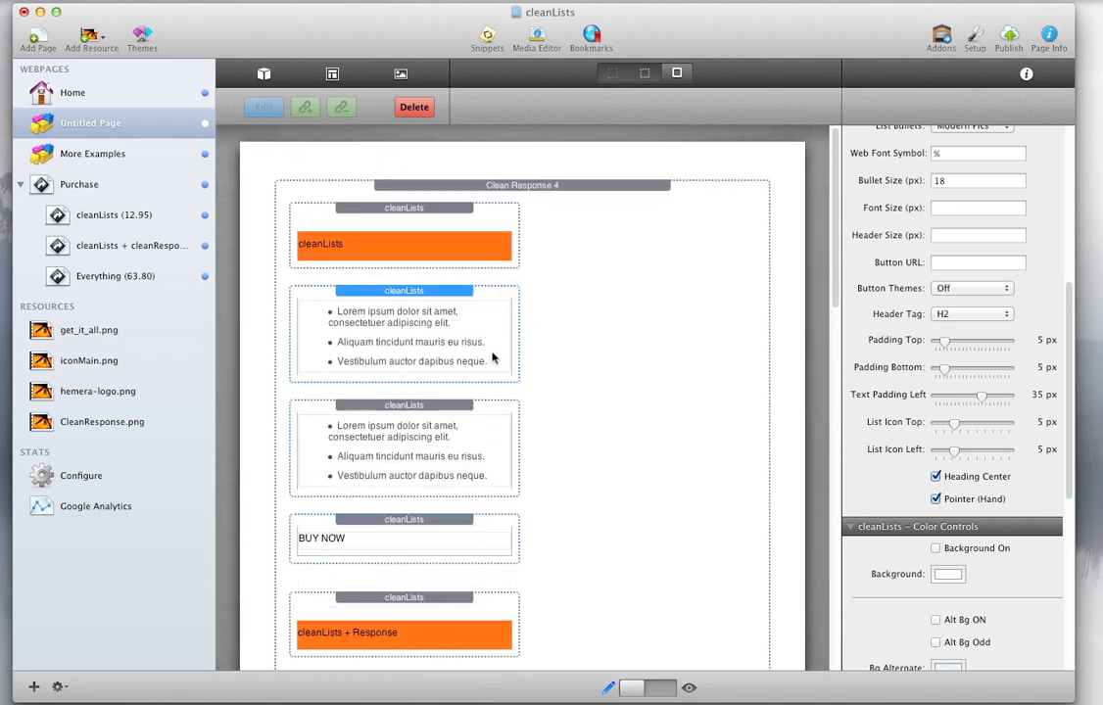
{"action": "left_click", "coordinate": [936, 500]}
{"action": "left_click", "coordinate": [659, 689]}
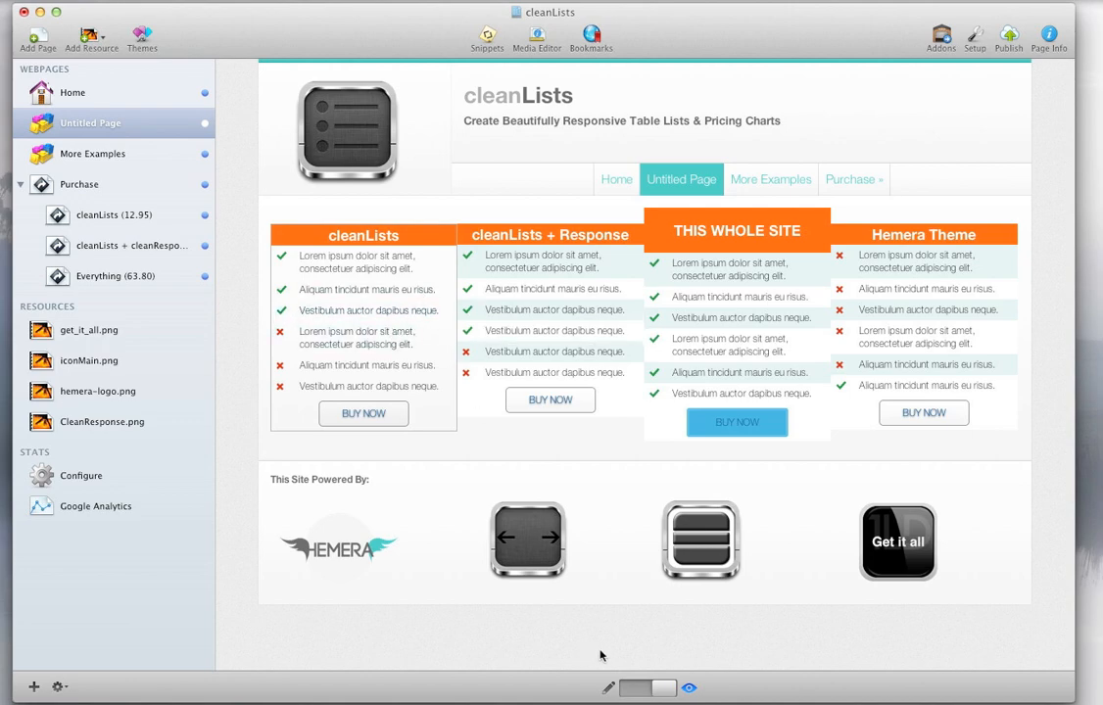
- Return to editing and examine the color controls of the first column's checkmark-bullet list and the column's stacks
{"action": "left_click", "coordinate": [638, 689]}
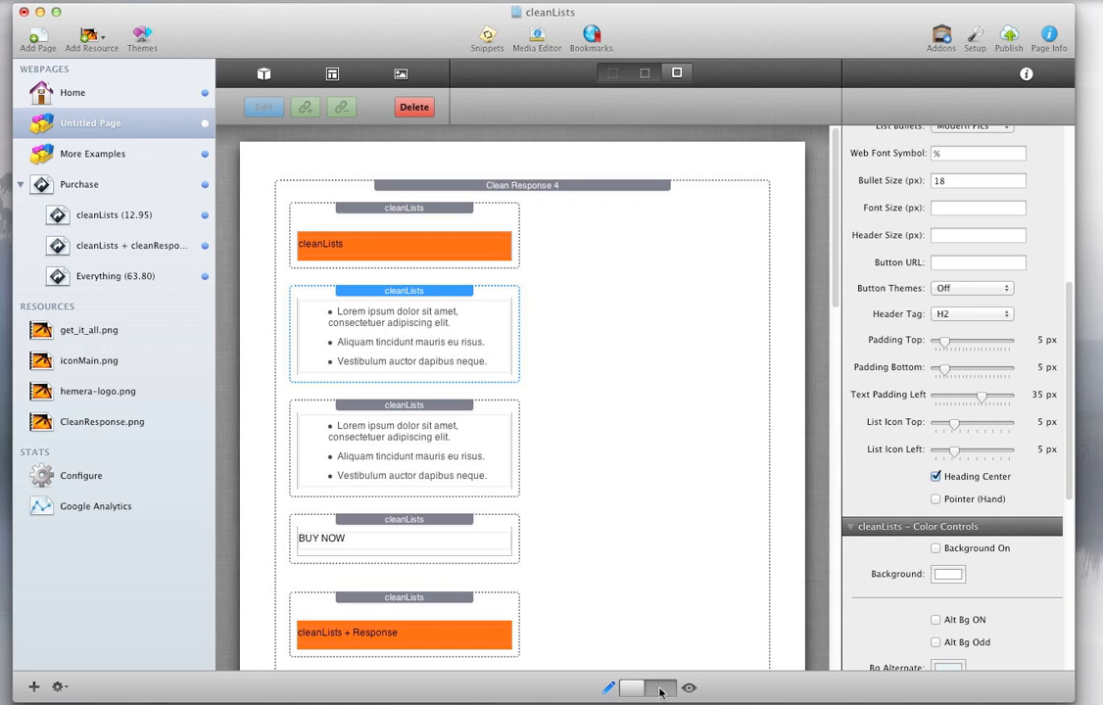
{"action": "scroll", "coordinate": [605, 588], "scroll_direction": "down", "scroll_amount": 6}
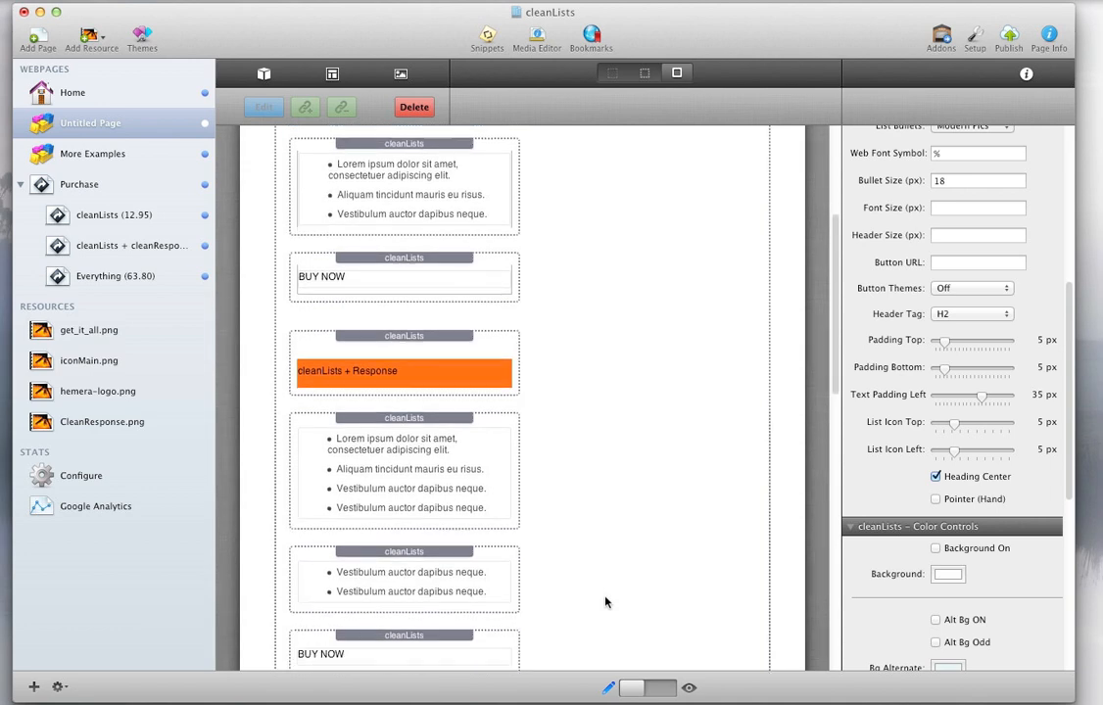
{"action": "scroll", "coordinate": [997, 475], "scroll_direction": "down", "scroll_amount": 10}
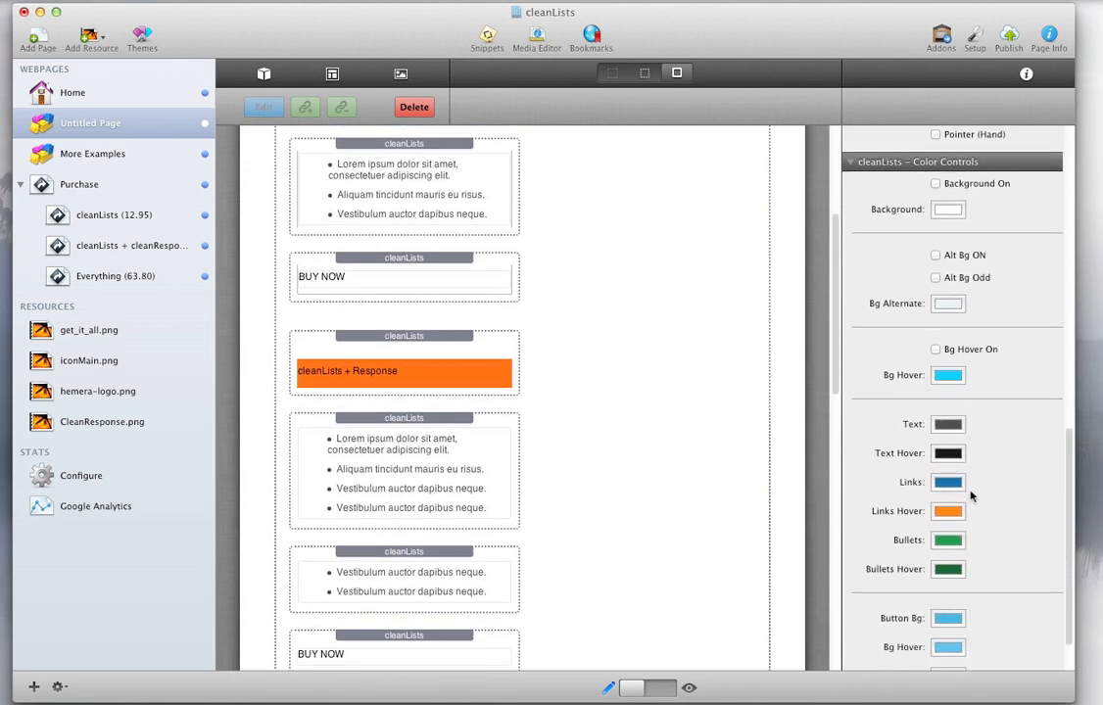
{"action": "scroll", "coordinate": [997, 534], "scroll_direction": "up", "scroll_amount": 2}
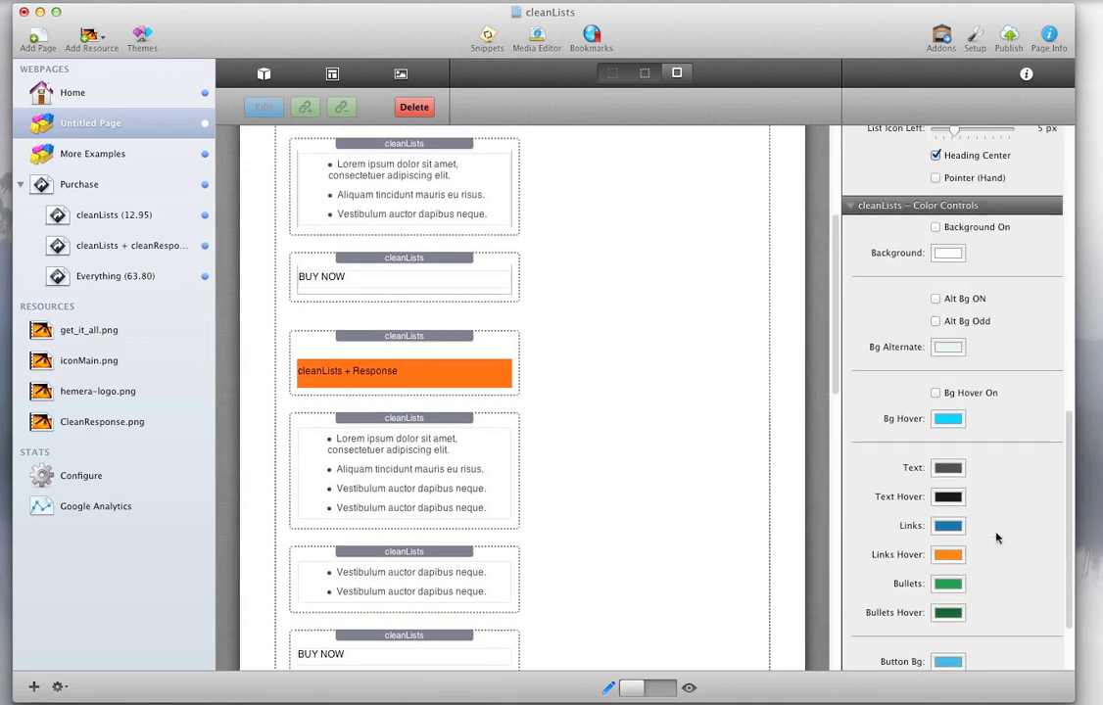
{"action": "scroll", "coordinate": [1009, 535], "scroll_direction": "up", "scroll_amount": 1}
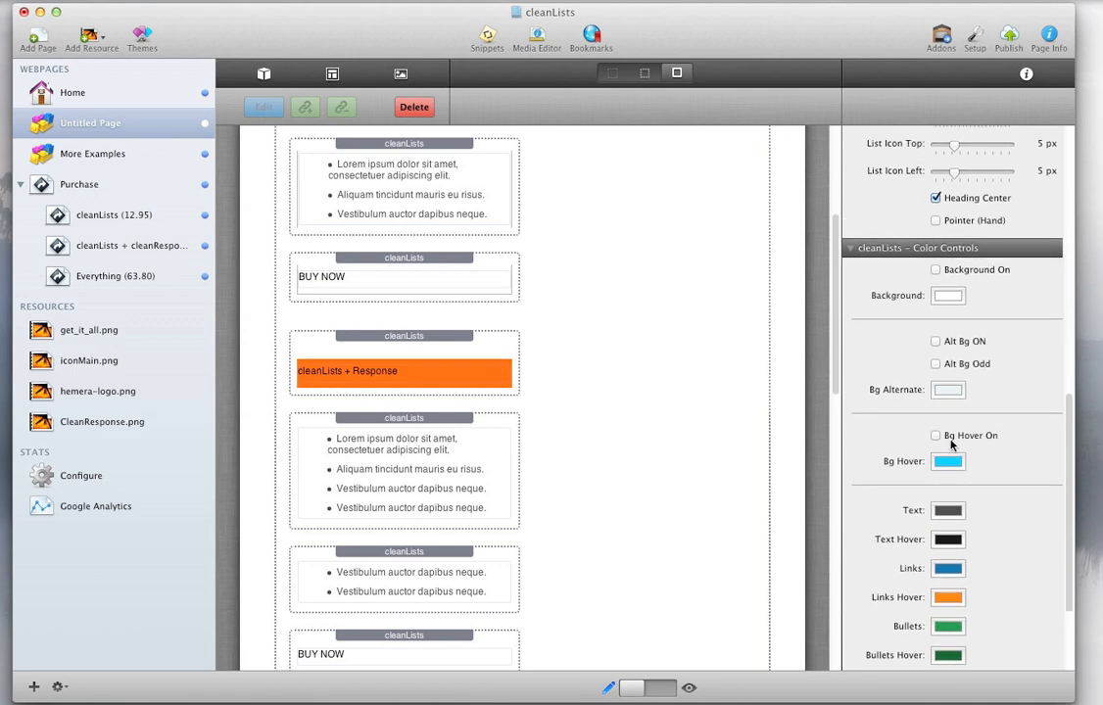
{"action": "scroll", "coordinate": [566, 468], "scroll_direction": "up", "scroll_amount": 4}
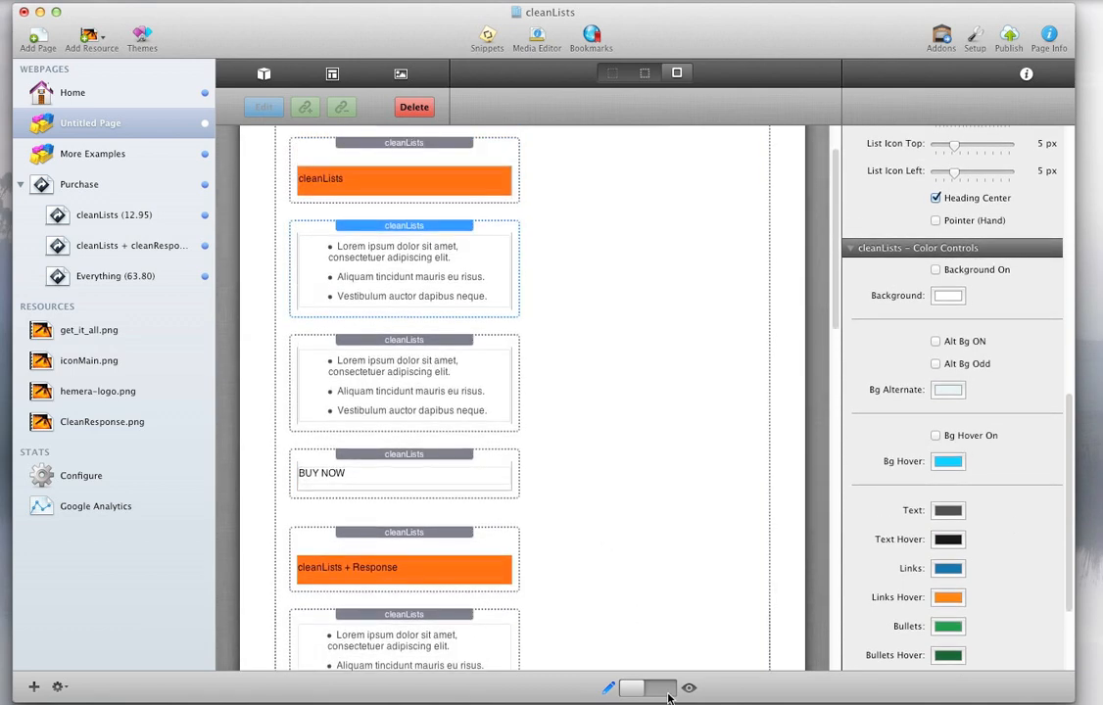
{"action": "scroll", "coordinate": [605, 536], "scroll_direction": "up", "scroll_amount": 2}
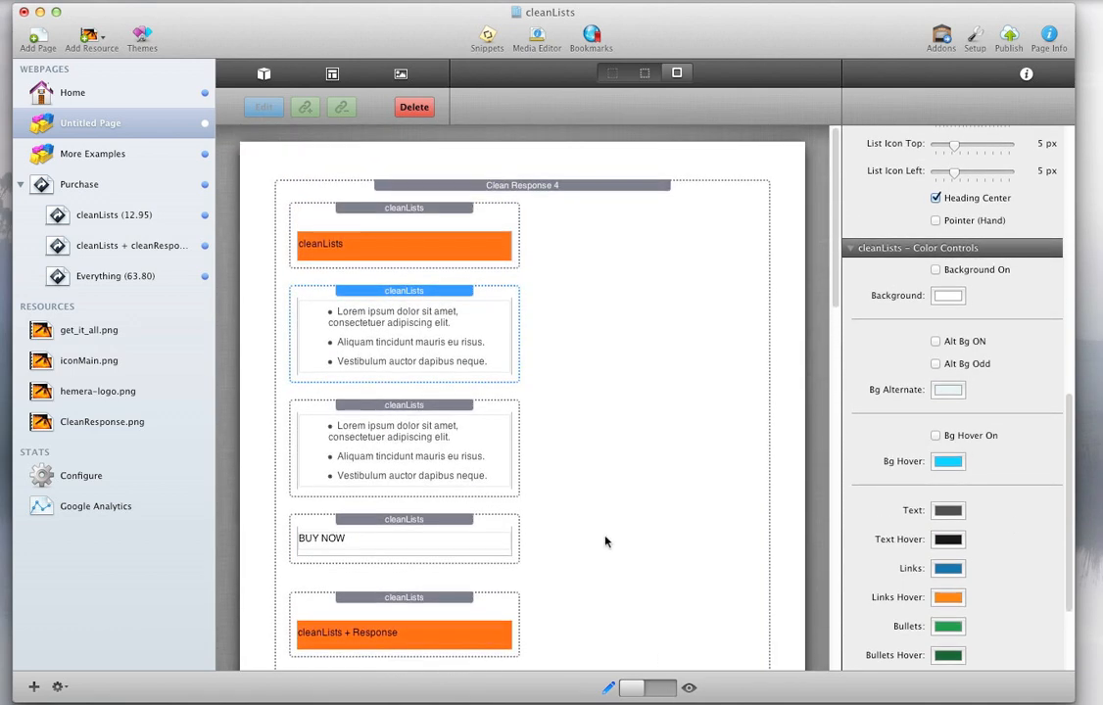